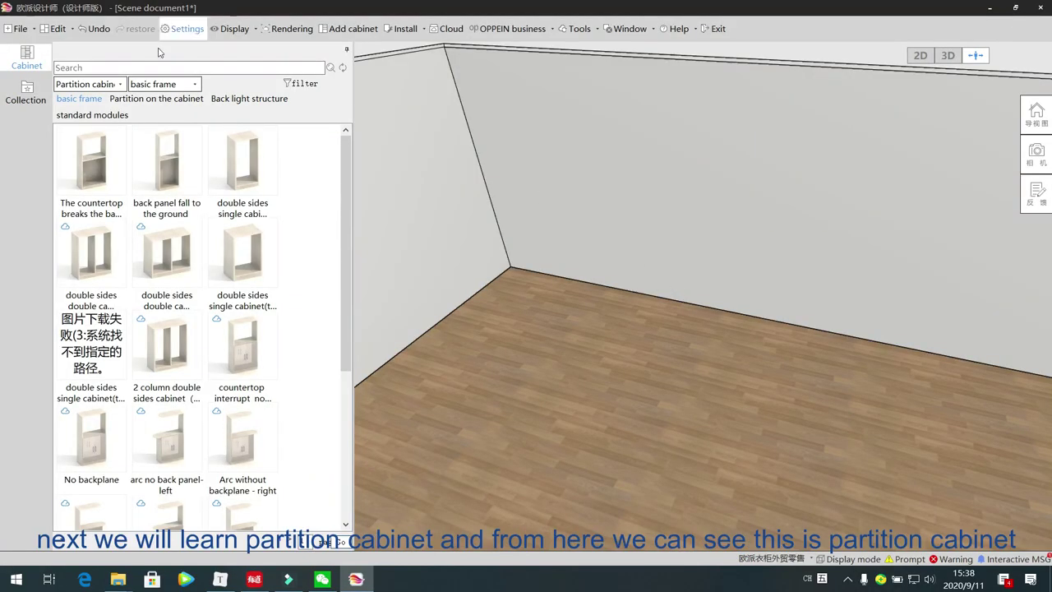
Step: Show the basic frame series of the partition cabinets and place the "The countertop breaks the ba..." cabinet near the back wall
{"action": "left_click", "coordinate": [97, 84]}
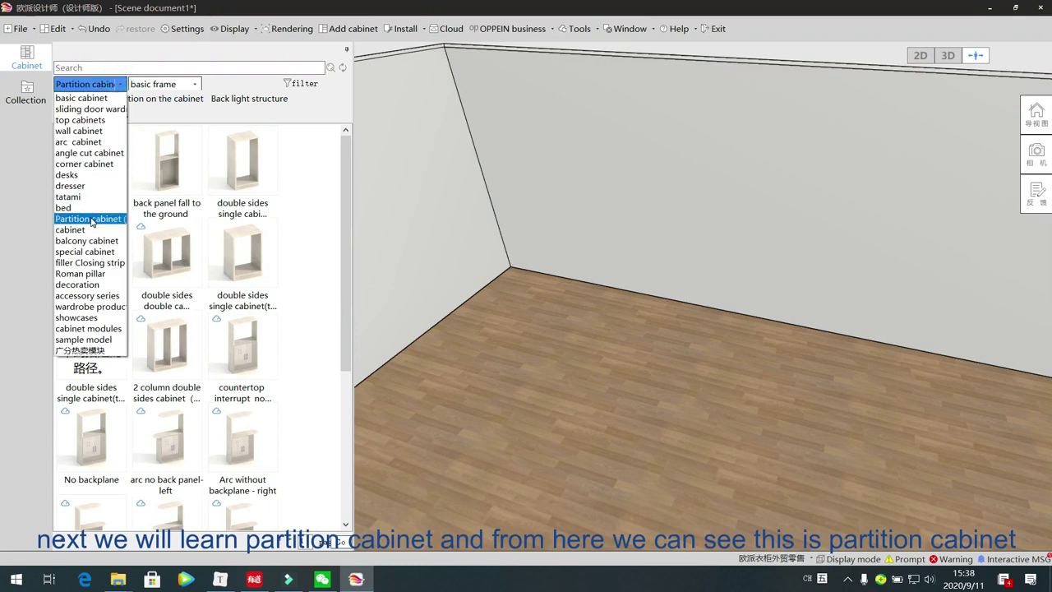
{"action": "left_click", "coordinate": [91, 219]}
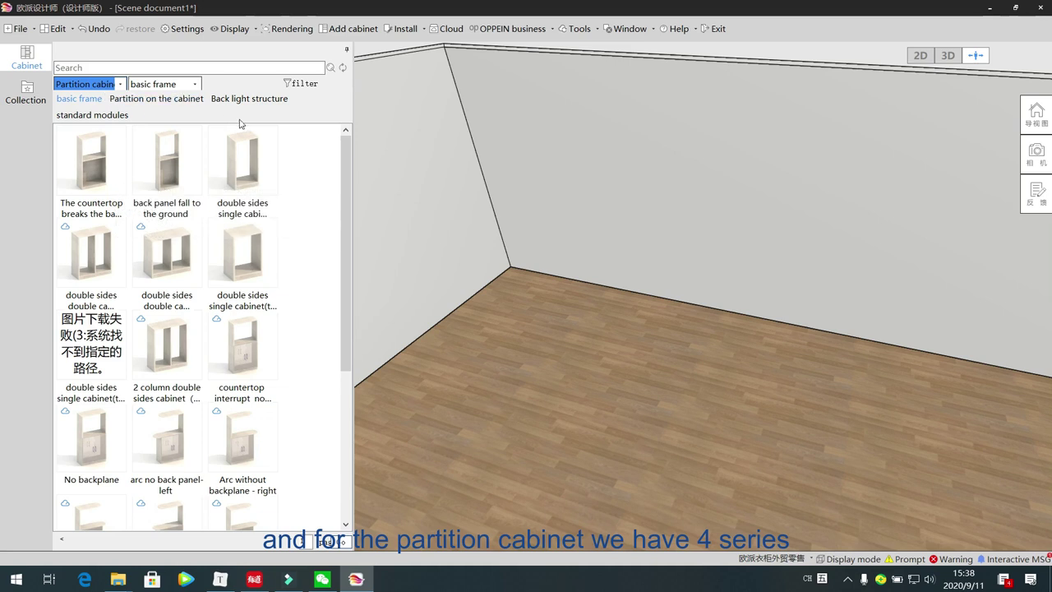
{"action": "left_click", "coordinate": [97, 102]}
{"action": "left_click_drag", "start_coordinate": [464, 353], "coordinate": [521, 378]}
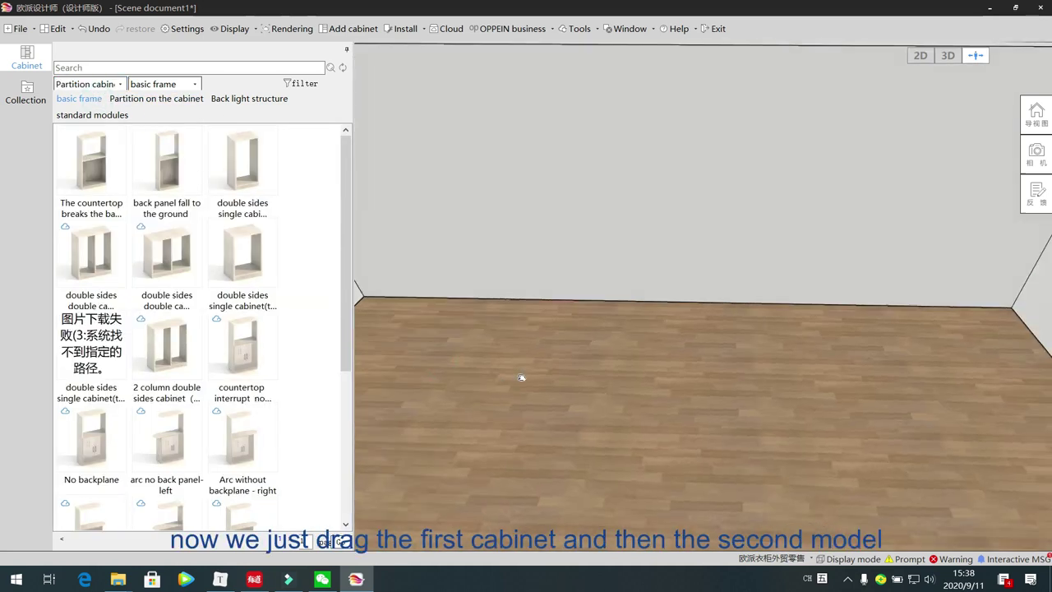
{"action": "left_click_drag", "start_coordinate": [95, 169], "coordinate": [534, 346]}
Step: Place the "back panel fall to the ground" cabinet about 735 mm beside the first cabinet, then deselect it
{"action": "left_click", "coordinate": [167, 168]}
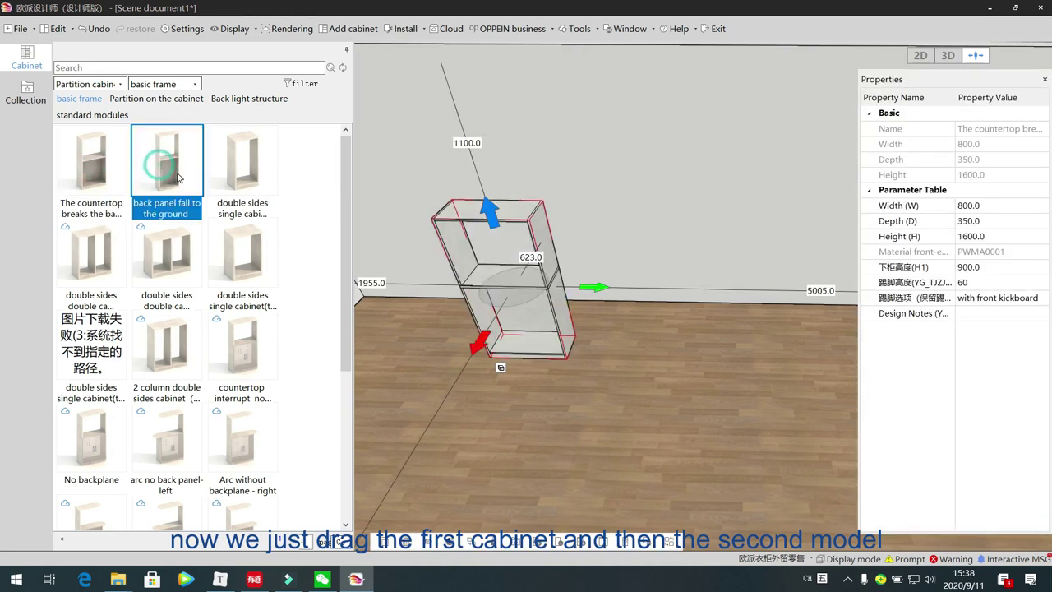
{"action": "left_click_drag", "start_coordinate": [167, 168], "coordinate": [673, 355]}
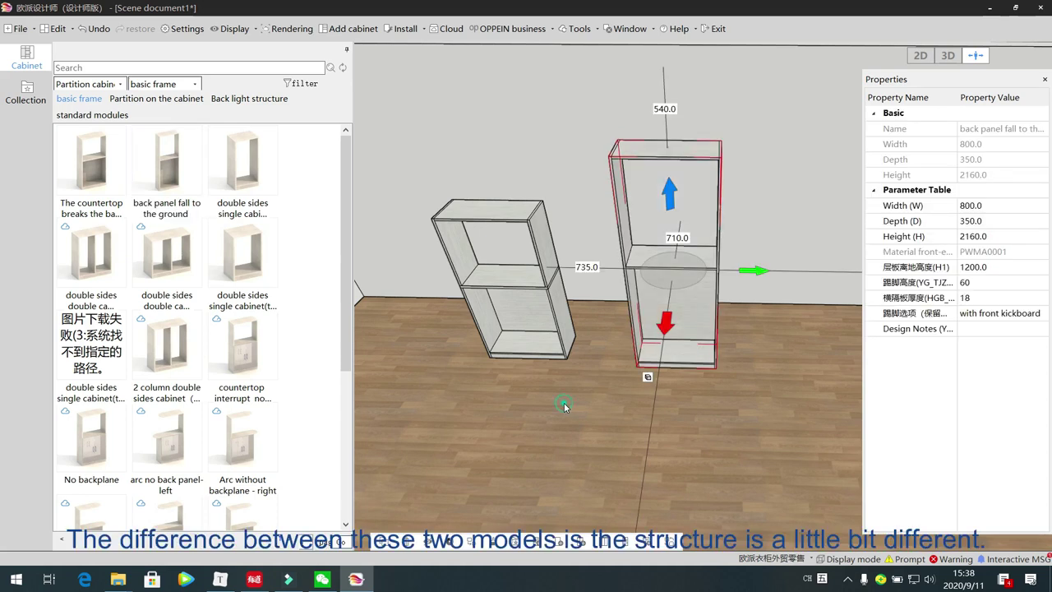
{"action": "left_click", "coordinate": [564, 403]}
Step: Examine the side panels of both cabinets to compare their jointed and one-piece construction
{"action": "scroll", "coordinate": [563, 408], "scroll_direction": "up", "scroll_amount": 2}
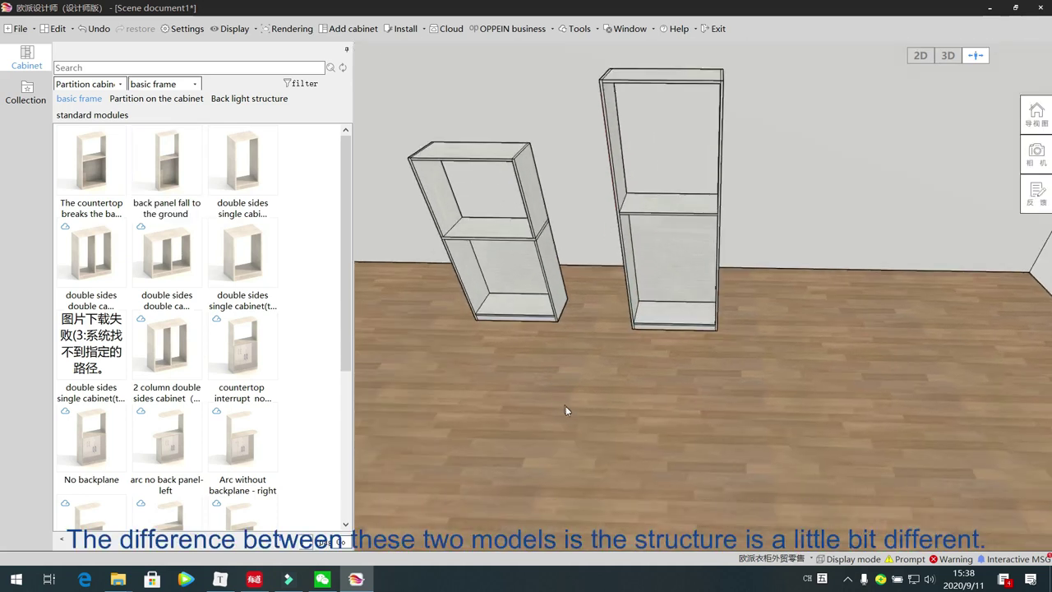
{"action": "middle_click_drag", "start_coordinate": [607, 439], "coordinate": [594, 408]}
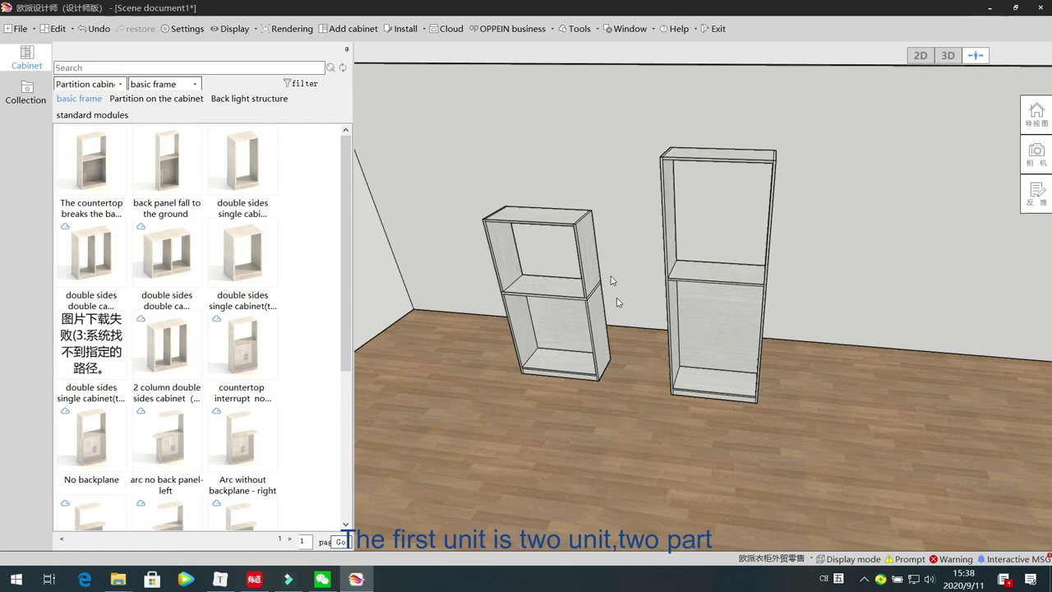
{"action": "scroll", "coordinate": [590, 304], "scroll_direction": "up", "scroll_amount": 3}
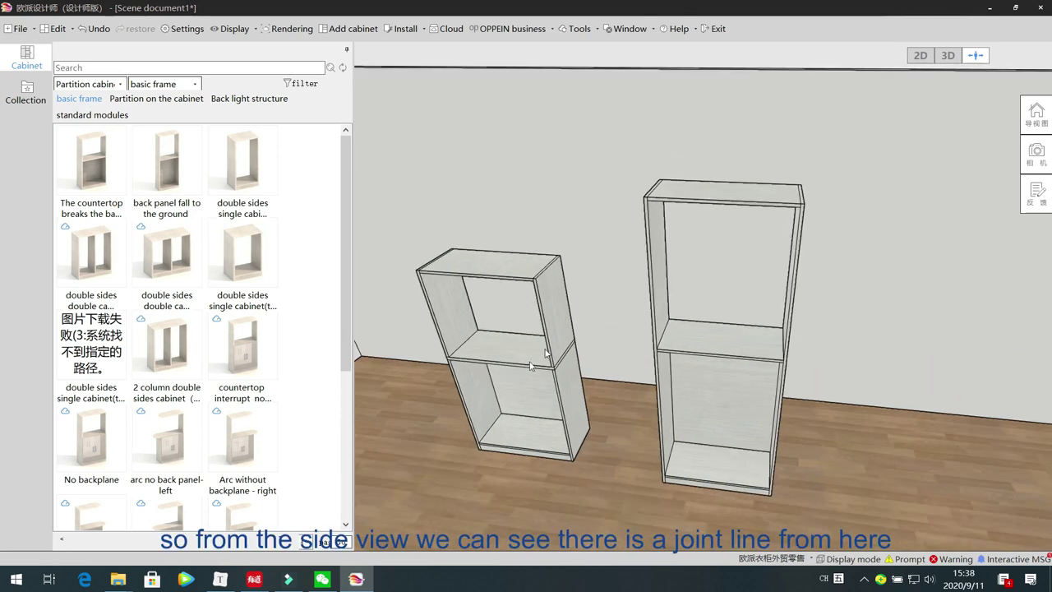
{"action": "scroll", "coordinate": [569, 358], "scroll_direction": "down", "scroll_amount": 2}
{"action": "middle_click_drag", "start_coordinate": [568, 358], "coordinate": [681, 354]}
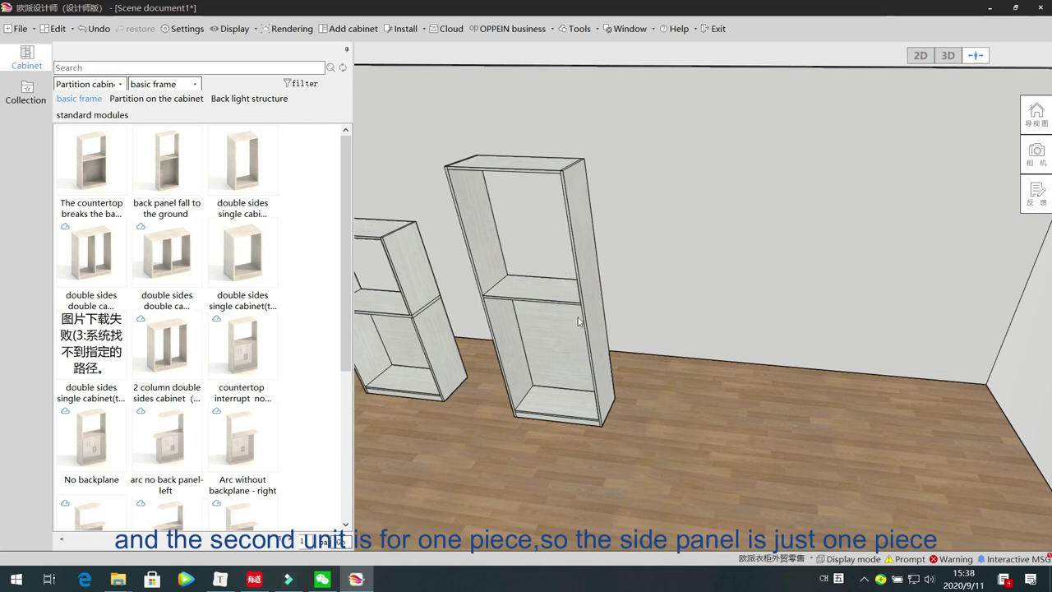
{"action": "left_click", "coordinate": [583, 243]}
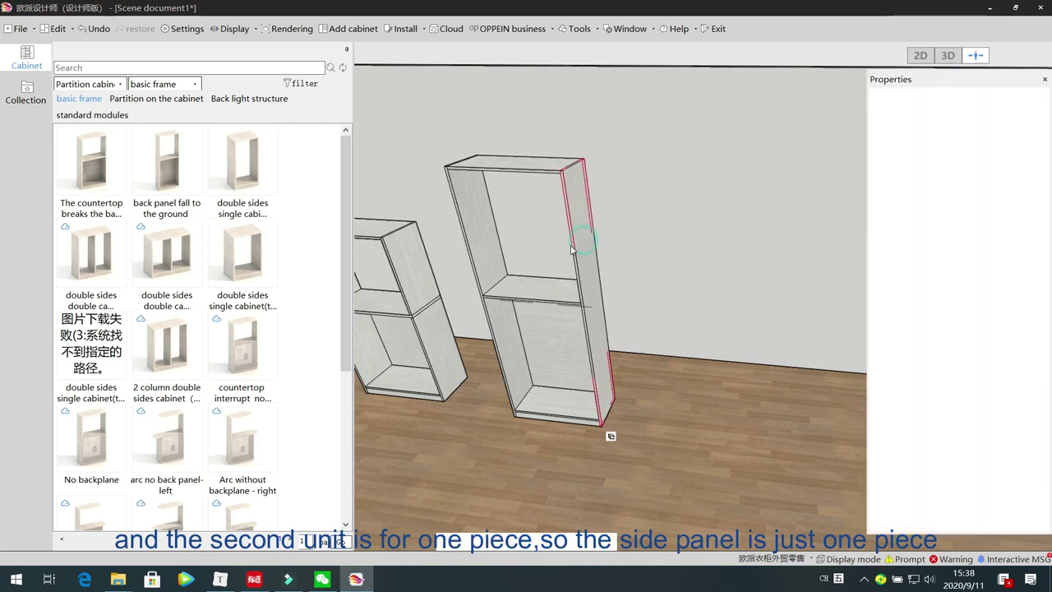
{"action": "left_click", "coordinate": [467, 238]}
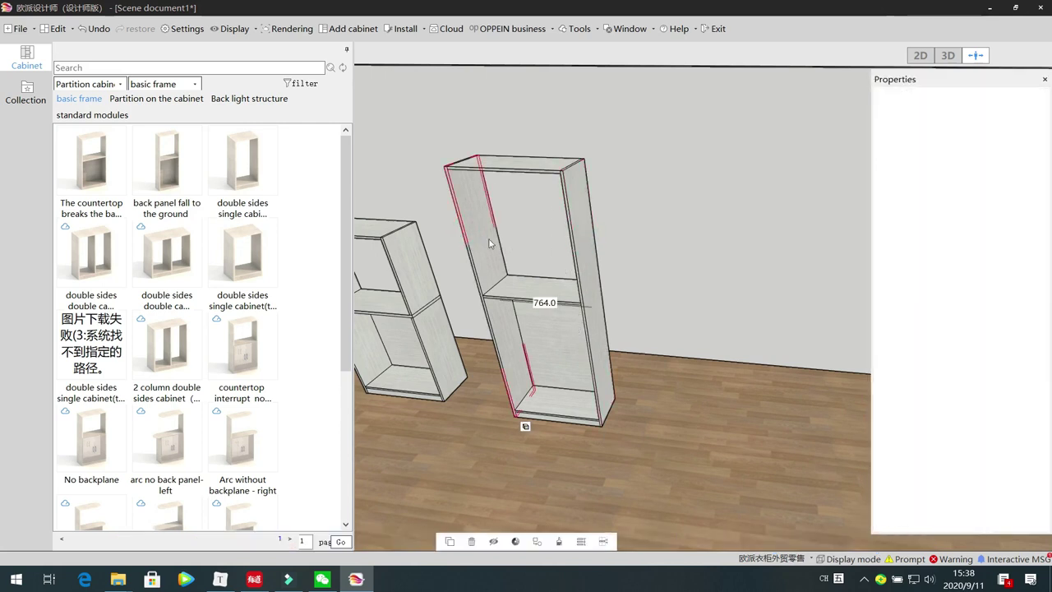
{"action": "left_click", "coordinate": [641, 441]}
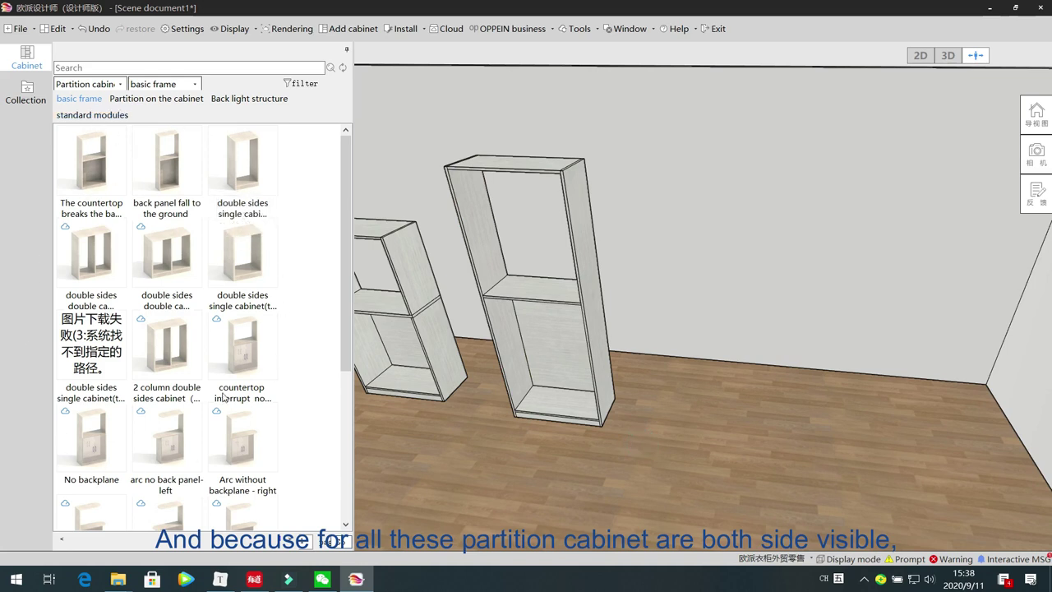
{"action": "mouse_move", "coordinate": [177, 428]}
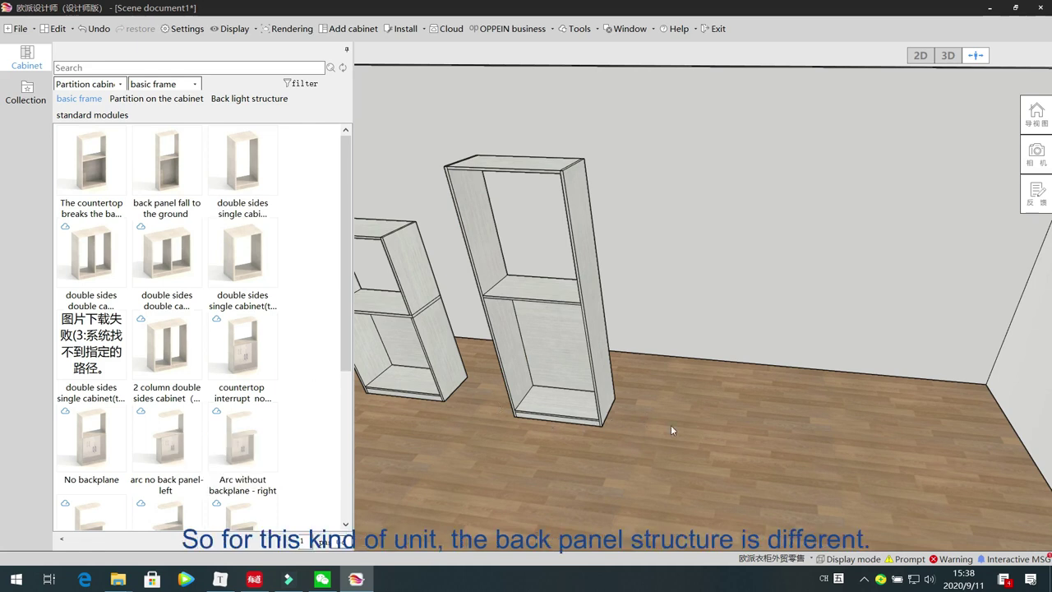
Step: Move the taller cabinet into the room, about 1853 mm out from the back wall
{"action": "middle_click_drag", "start_coordinate": [589, 448], "coordinate": [508, 448]}
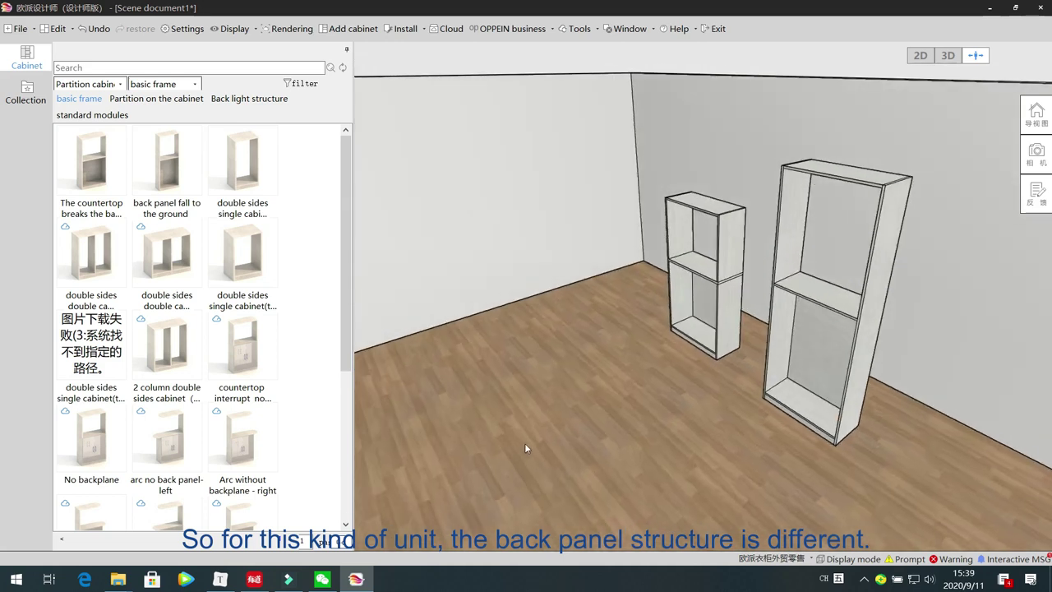
{"action": "left_click_drag", "start_coordinate": [526, 448], "coordinate": [689, 338]}
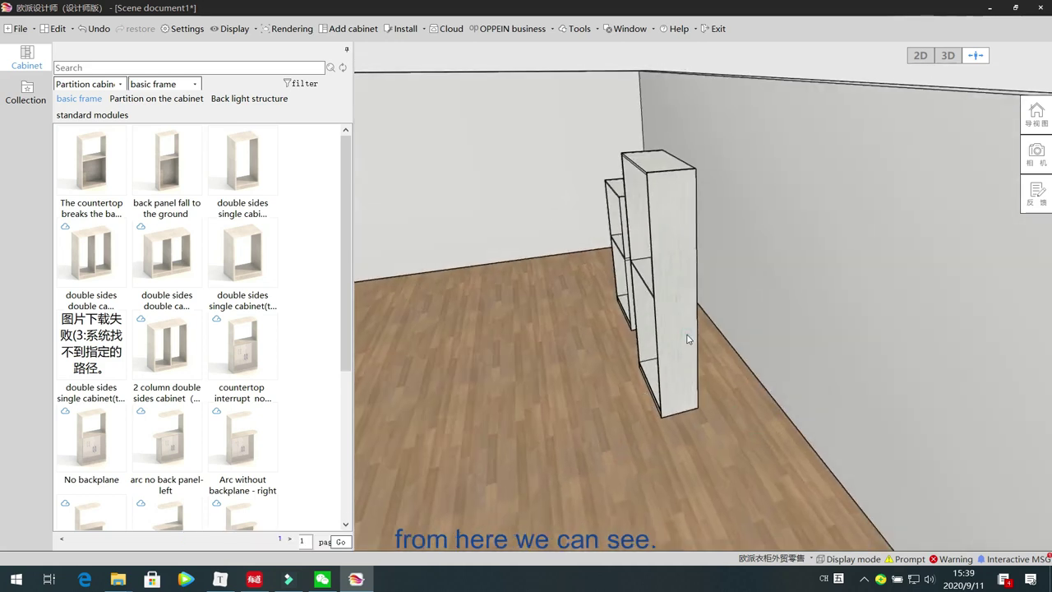
{"action": "left_click", "coordinate": [689, 339]}
{"action": "left_click_drag", "start_coordinate": [665, 298], "coordinate": [444, 349]}
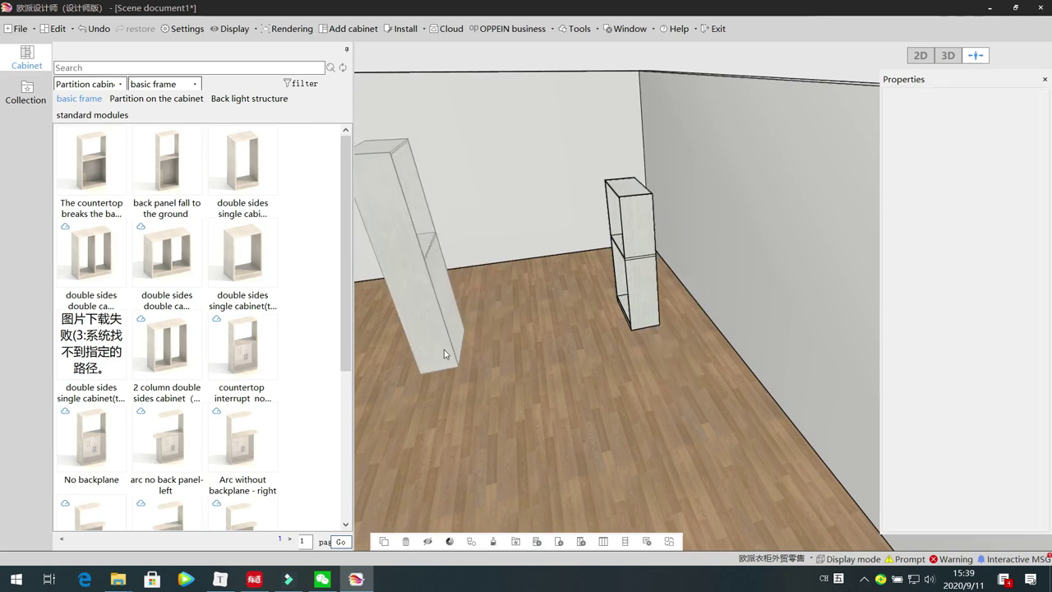
{"action": "left_click", "coordinate": [444, 349]}
Step: Inspect the rear of the taller cabinet to check how its back panel meets the floor
{"action": "middle_click_drag", "start_coordinate": [554, 395], "coordinate": [482, 411]}
{"action": "scroll", "coordinate": [481, 412], "scroll_direction": "up", "scroll_amount": 3}
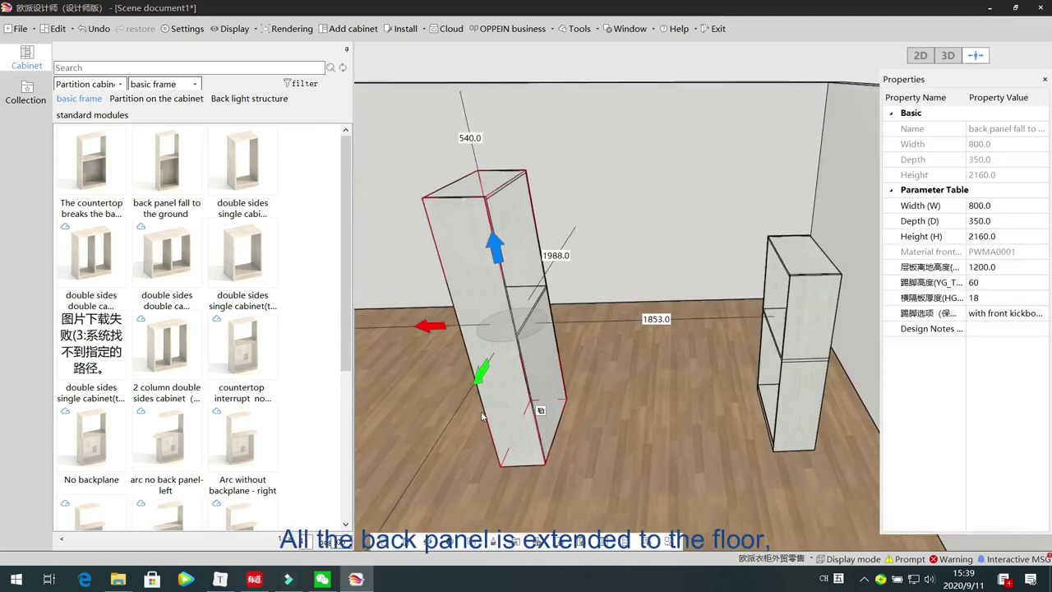
{"action": "scroll", "coordinate": [482, 413], "scroll_direction": "down", "scroll_amount": 3}
{"action": "left_click", "coordinate": [592, 364]}
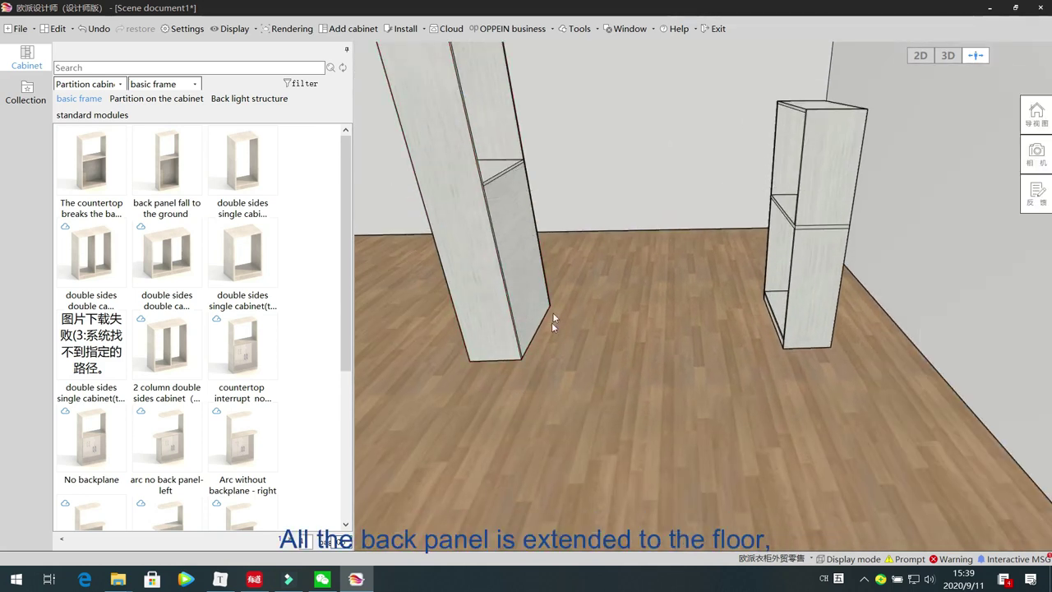
{"action": "scroll", "coordinate": [600, 355], "scroll_direction": "down", "scroll_amount": 3}
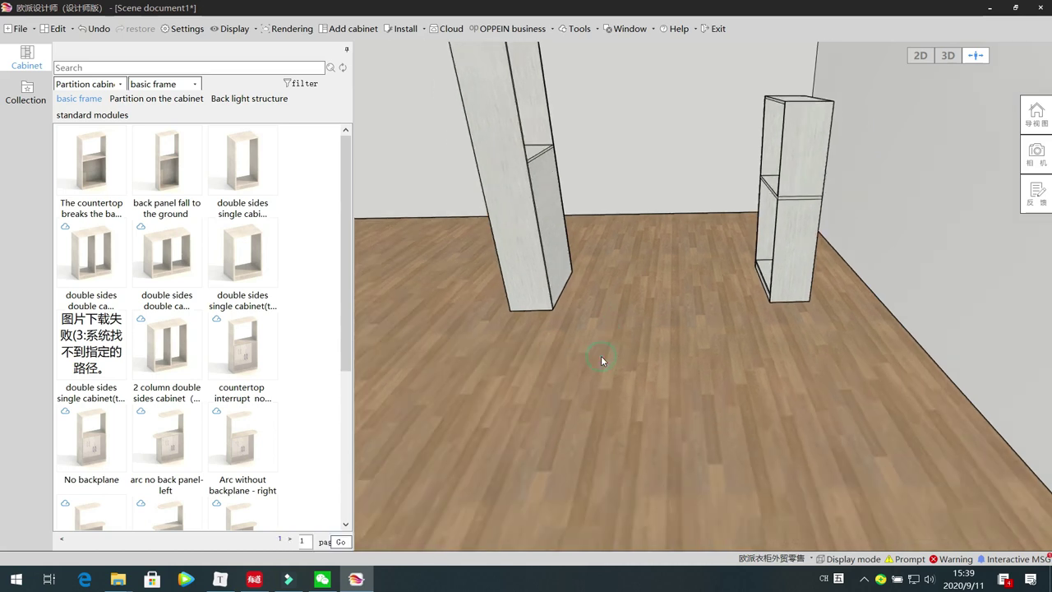
{"action": "middle_click_drag", "start_coordinate": [553, 373], "coordinate": [746, 340]}
{"action": "scroll", "coordinate": [653, 361], "scroll_direction": "up", "scroll_amount": 1}
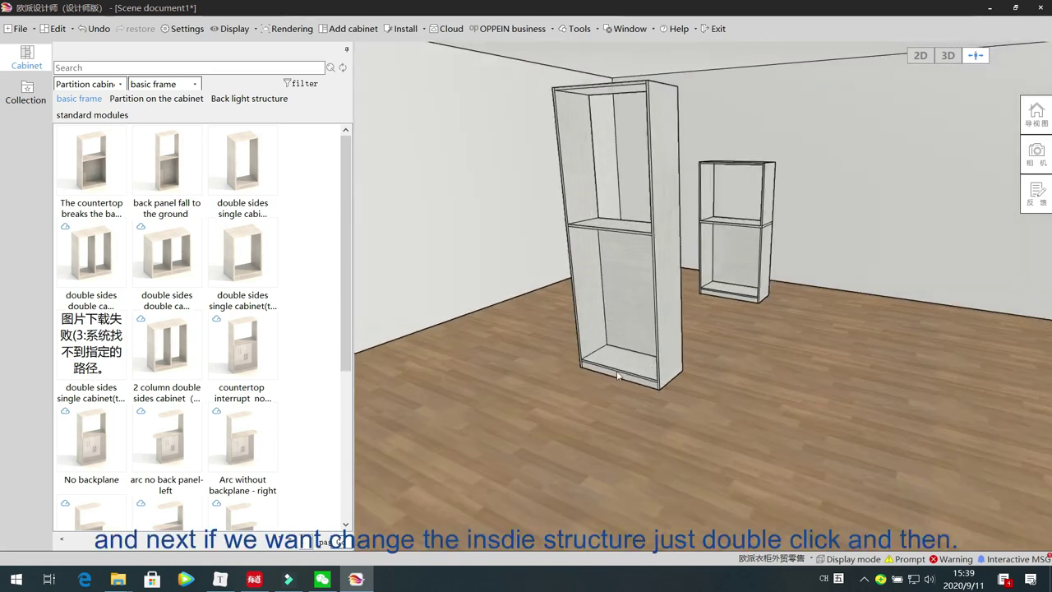
Step: Add a "Solid layer" shelf from the Double-side Visible Panel library to the taller cabinet's upper opening, about 203 mm below its top panel
{"action": "middle_click_drag", "start_coordinate": [575, 378], "coordinate": [700, 367]}
{"action": "key", "text": "a"}
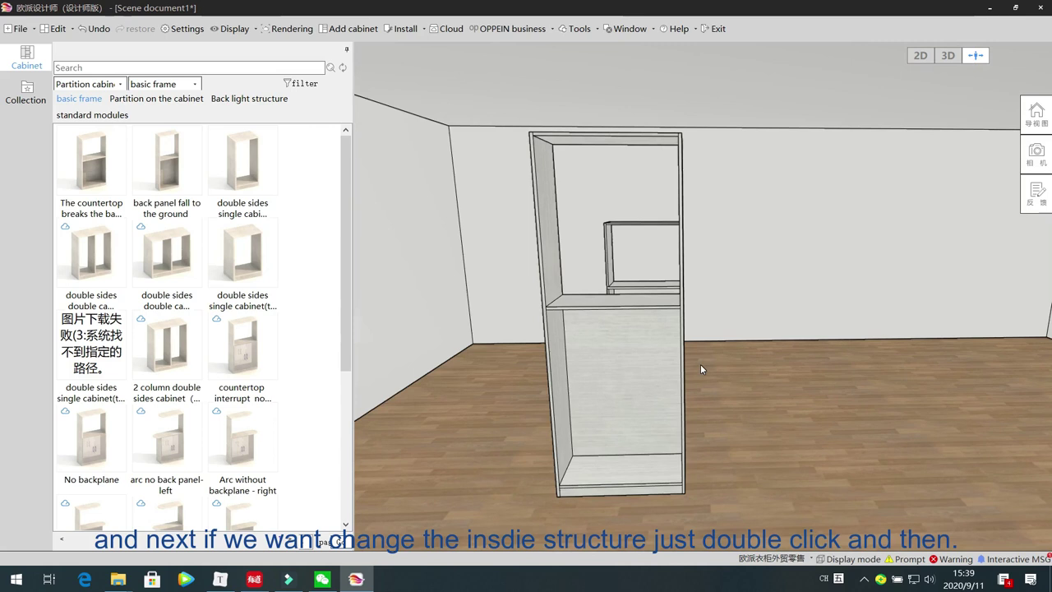
{"action": "left_click", "coordinate": [631, 383]}
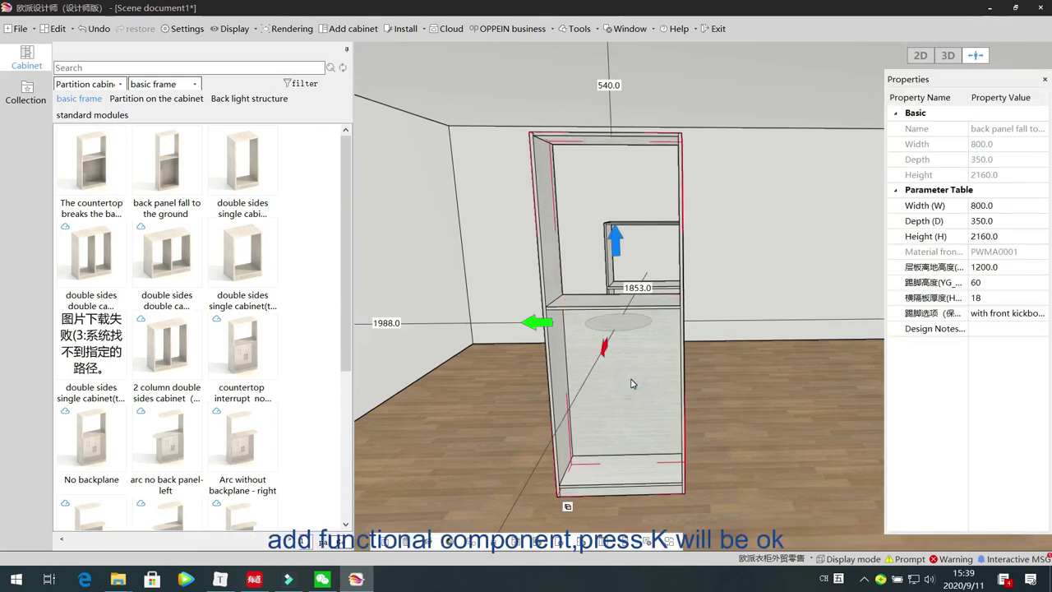
{"action": "key", "text": "k"}
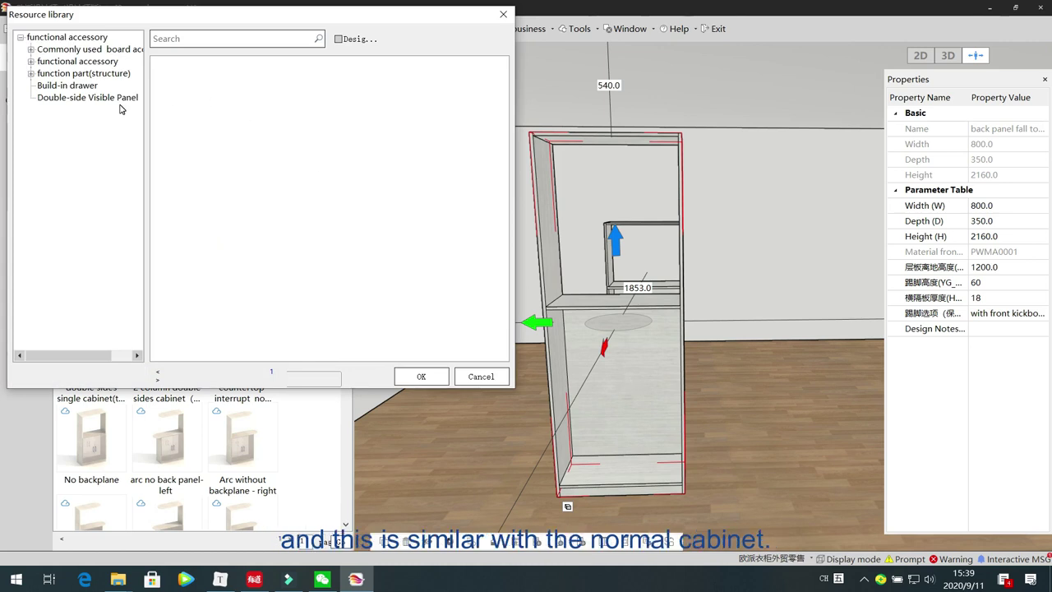
{"action": "left_click", "coordinate": [74, 100]}
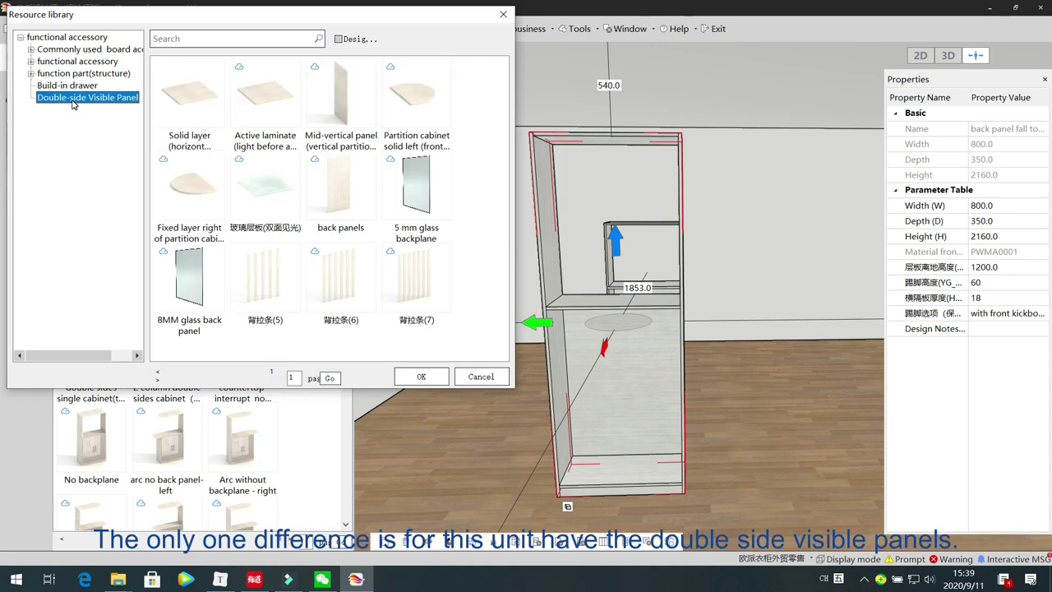
{"action": "left_click", "coordinate": [199, 104]}
{"action": "double_click", "coordinate": [199, 105]}
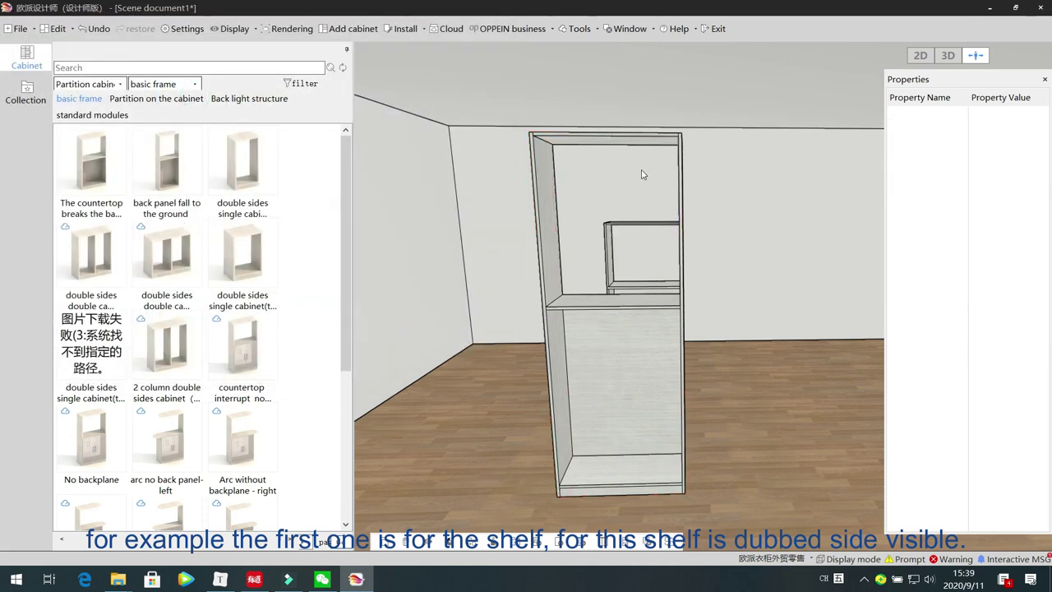
{"action": "left_click", "coordinate": [582, 180]}
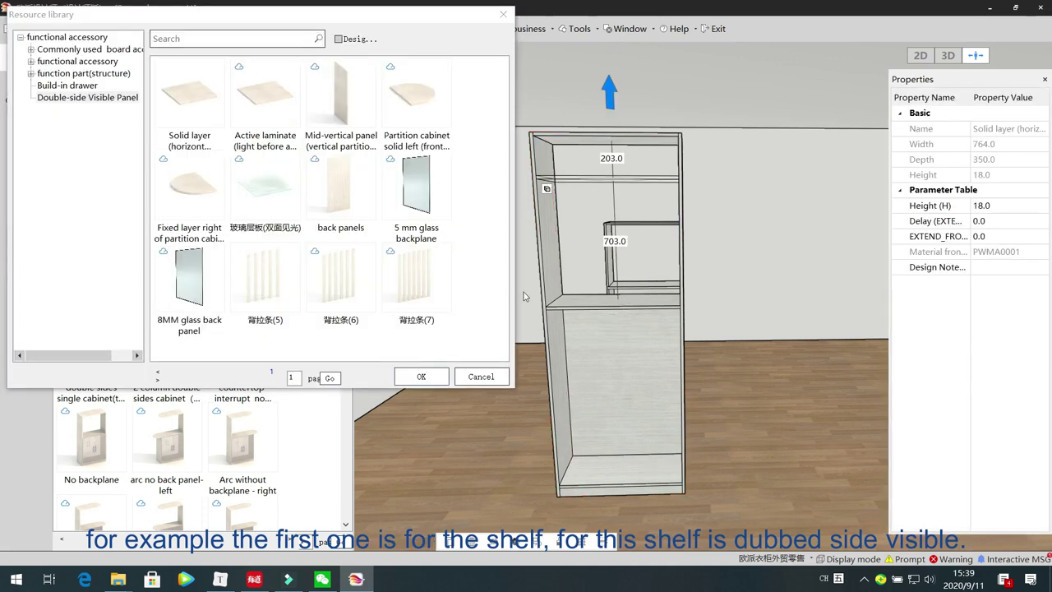
{"action": "left_click", "coordinate": [475, 373]}
Step: Examine the front and back edges of the added shelf from both sides of the cabinet
{"action": "right_click_drag", "start_coordinate": [779, 402], "coordinate": [585, 408]}
{"action": "scroll", "coordinate": [589, 406], "scroll_direction": "down", "scroll_amount": 3}
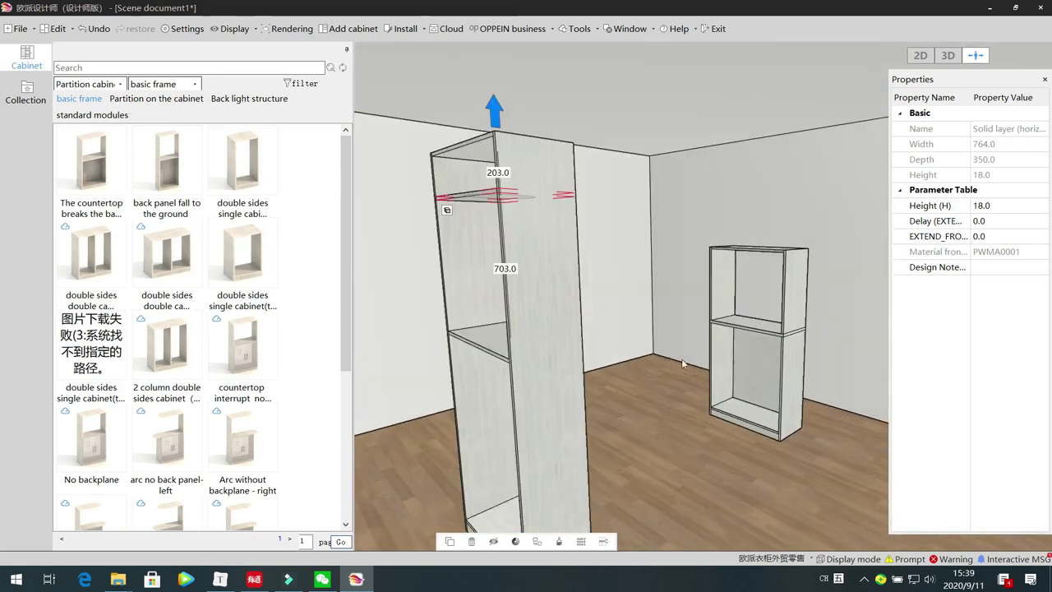
{"action": "left_click", "coordinate": [662, 310]}
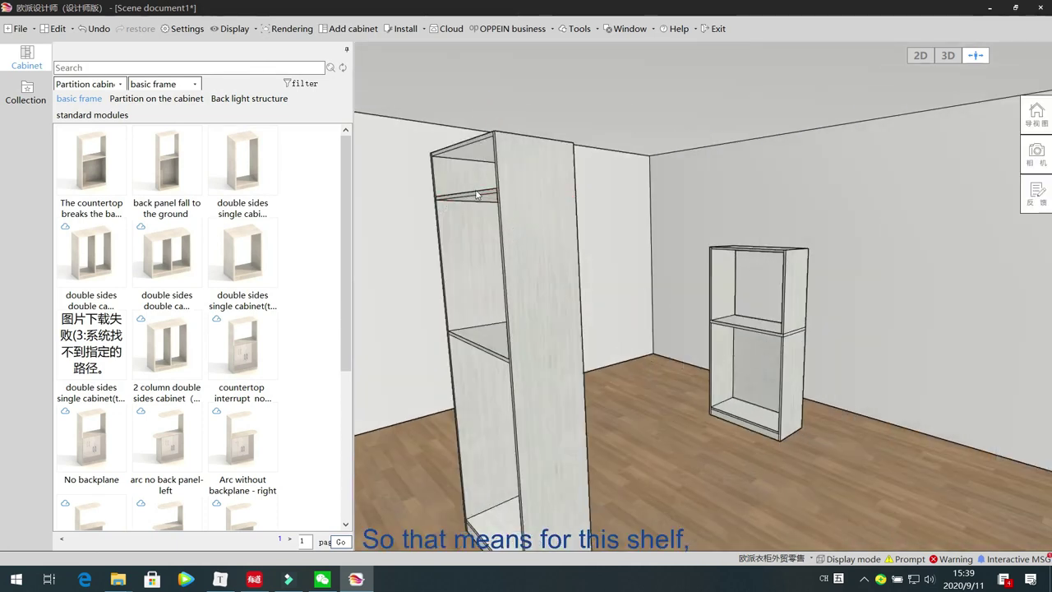
{"action": "left_click_drag", "start_coordinate": [689, 211], "coordinate": [474, 240]}
{"action": "scroll", "coordinate": [565, 134], "scroll_direction": "up", "scroll_amount": 5}
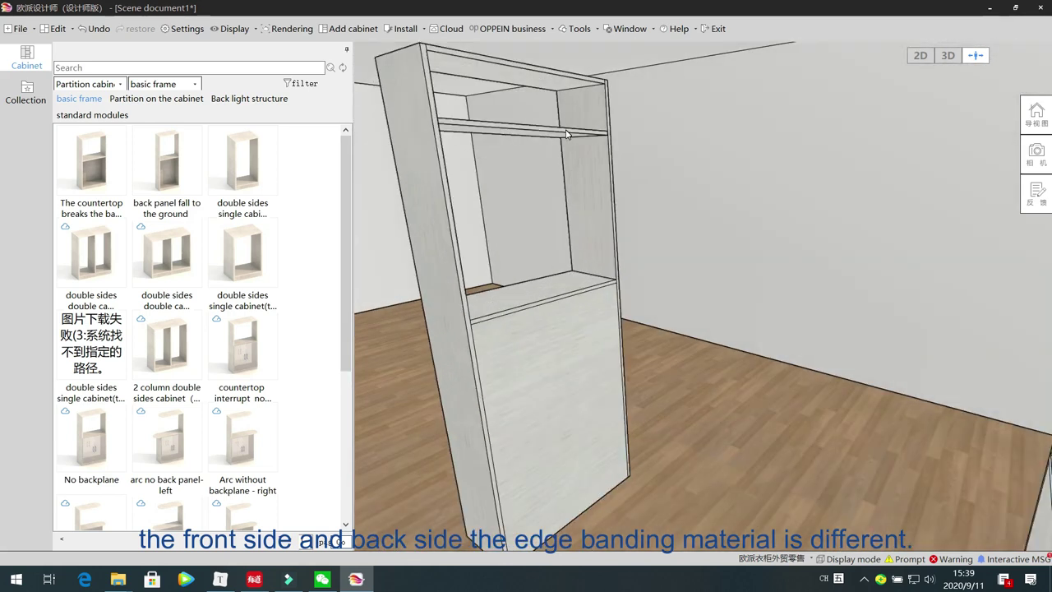
Step: Add the 背拉条(5) back support panel from the Double-side Visible Panel library to the opening directly below the added shelf
{"action": "left_click", "coordinate": [596, 230]}
{"action": "double_click", "coordinate": [598, 228]}
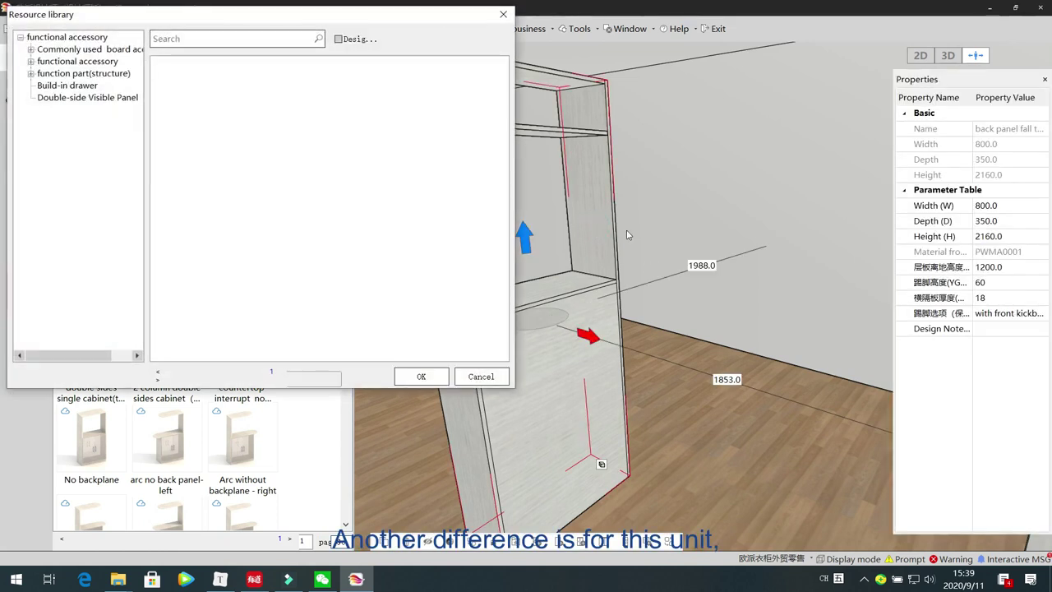
{"action": "left_click", "coordinate": [117, 100]}
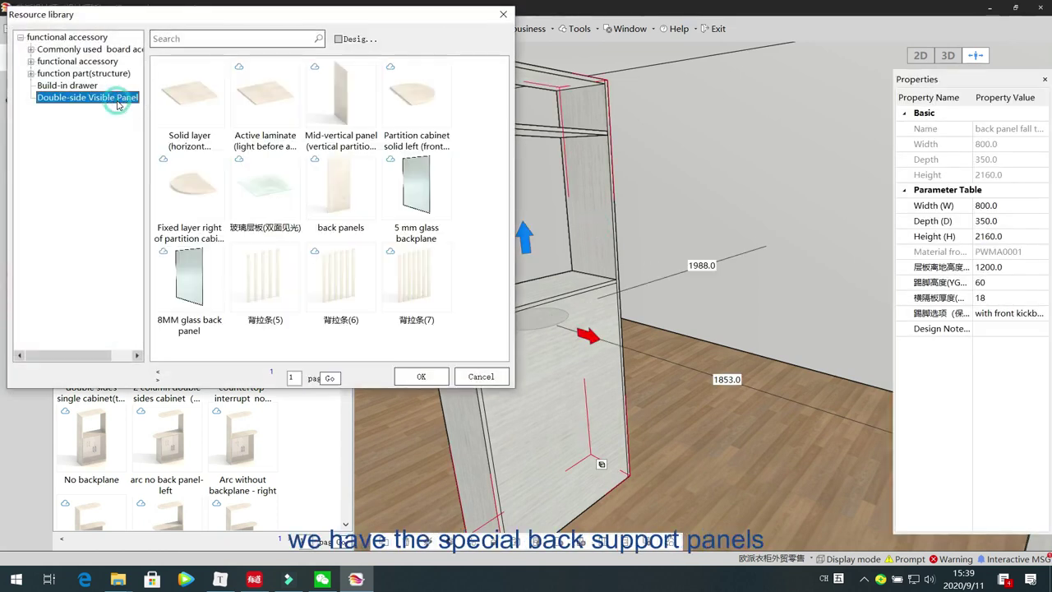
{"action": "left_click", "coordinate": [261, 294]}
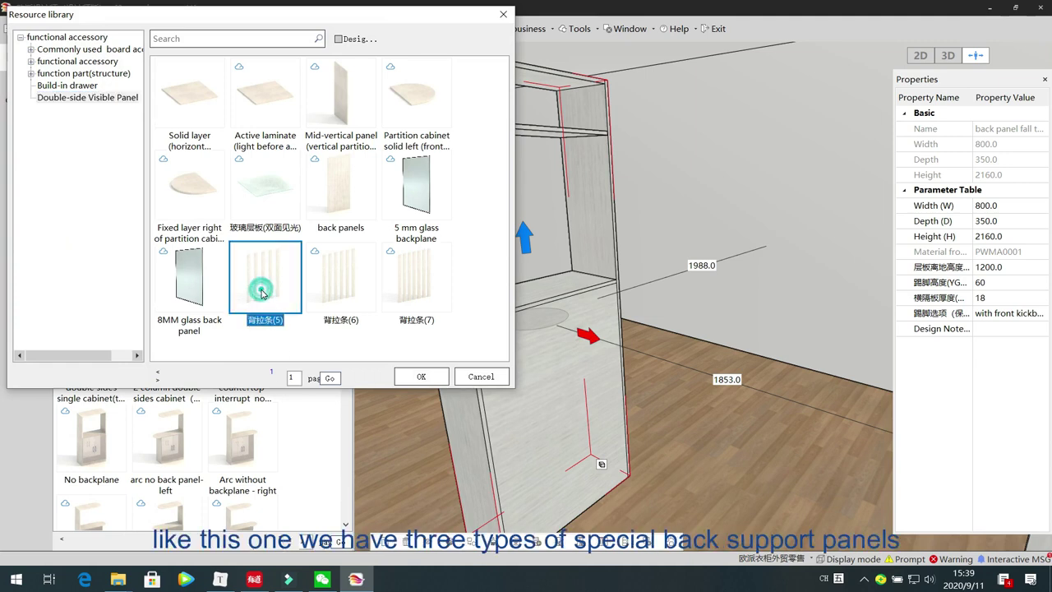
{"action": "left_click", "coordinate": [360, 281]}
{"action": "left_click", "coordinate": [401, 282]}
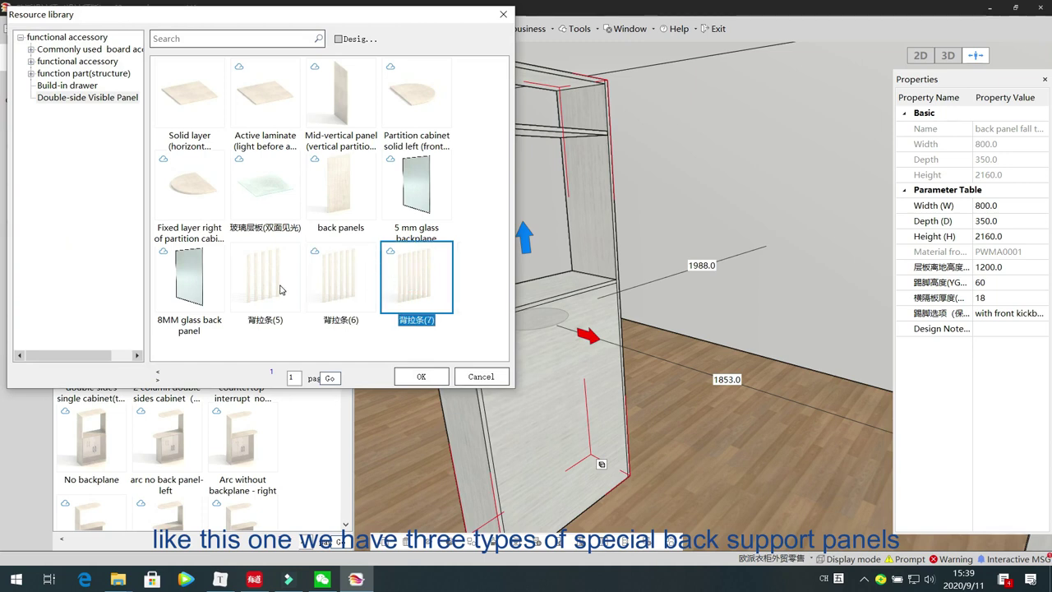
{"action": "left_click", "coordinate": [280, 288]}
{"action": "double_click", "coordinate": [257, 283]}
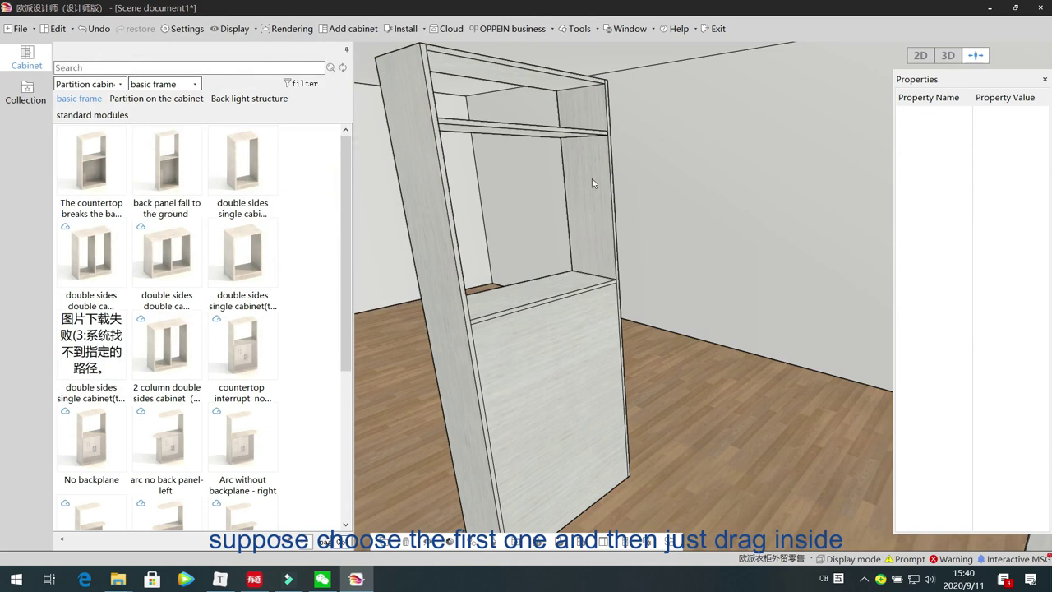
{"action": "left_click", "coordinate": [554, 253]}
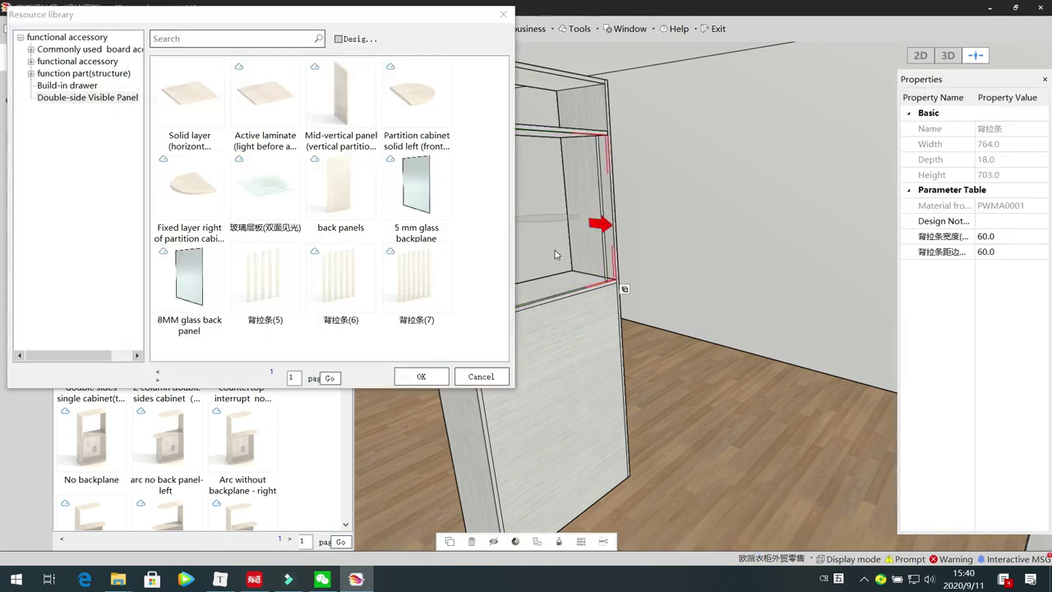
Step: Close the resource library and try to set the back support strips' width (W_BLT) to 50 mm
{"action": "left_click", "coordinate": [480, 376]}
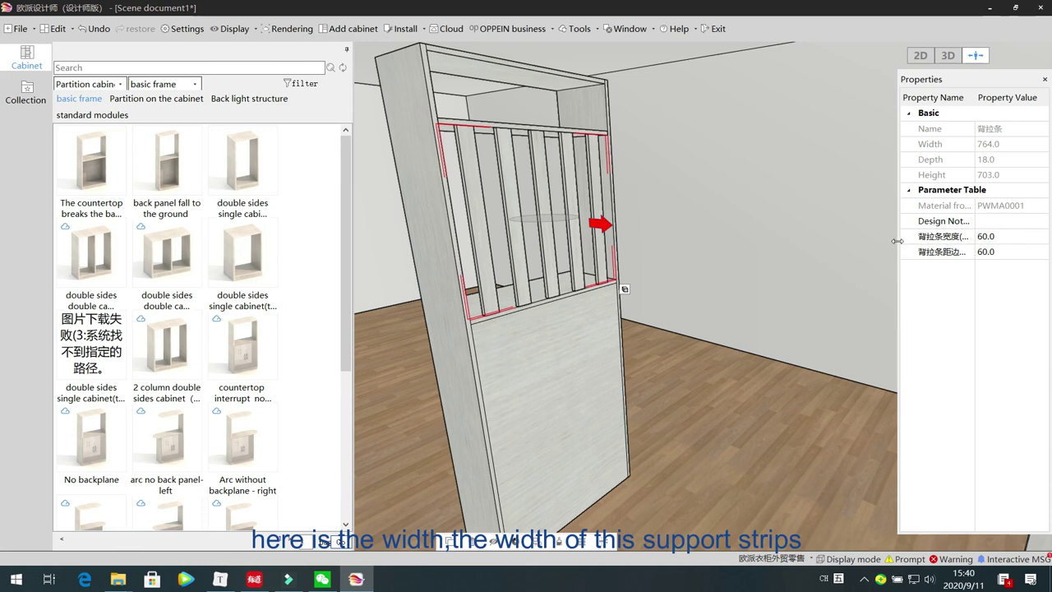
{"action": "left_click_drag", "start_coordinate": [897, 241], "coordinate": [813, 248]}
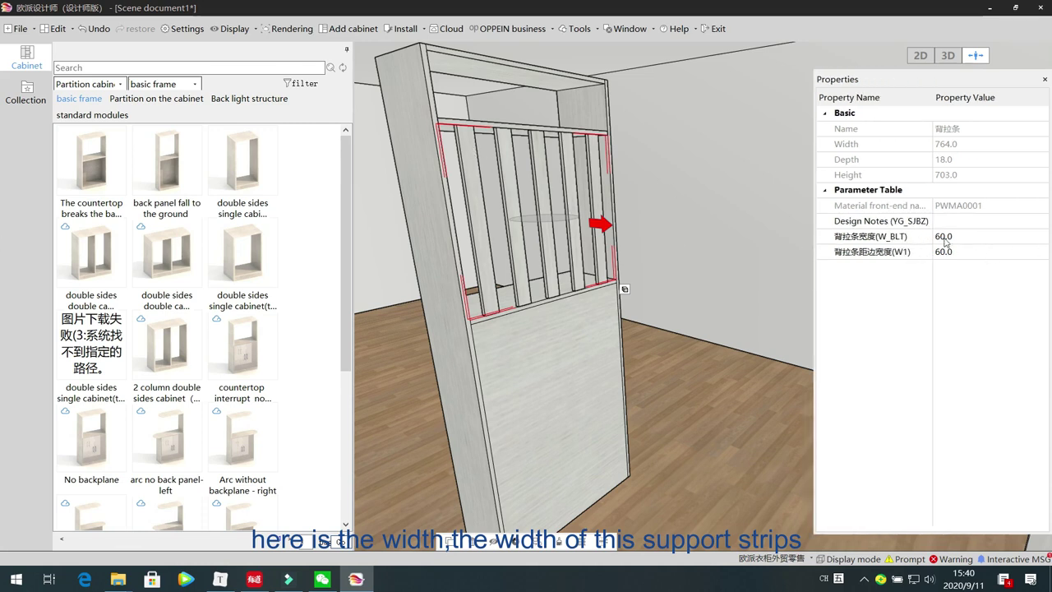
{"action": "left_click", "coordinate": [979, 239]}
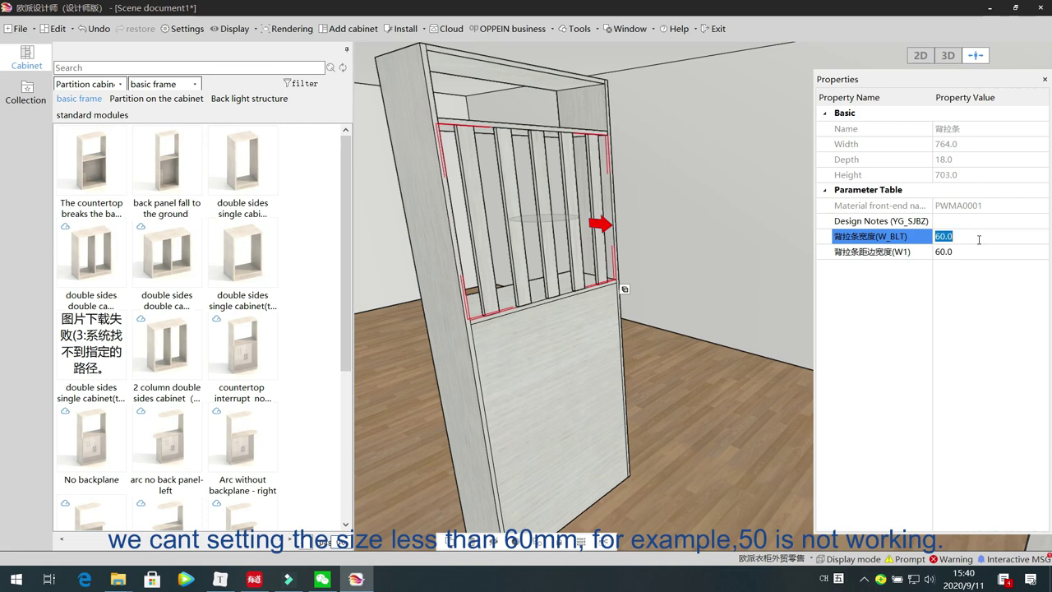
{"action": "type", "text": "50"}
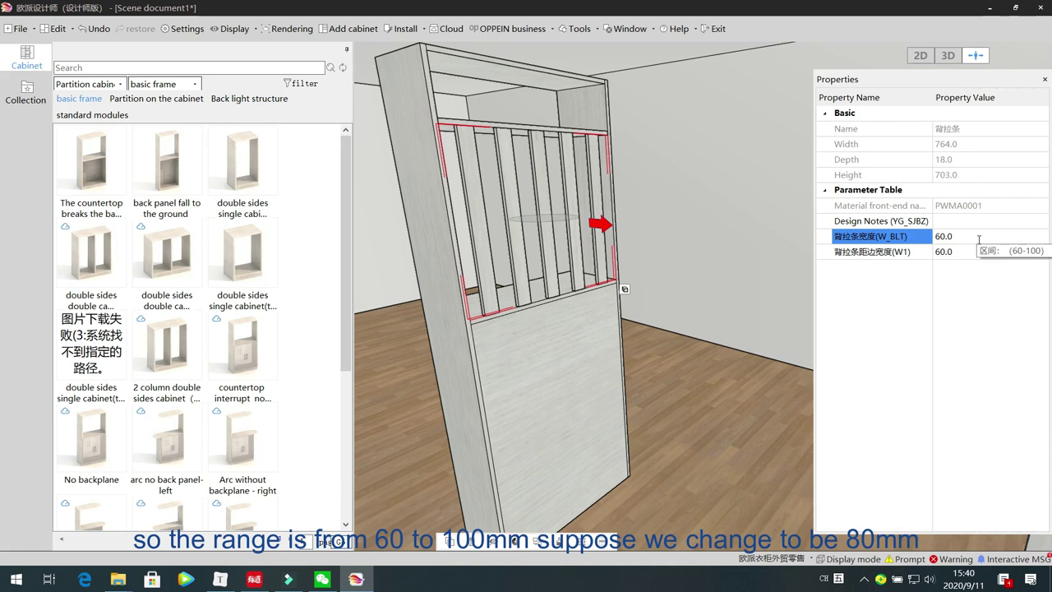
Step: Set the back support panel's strip width (W_BLT) to 80 mm and its edge distance (W1) to 80 mm
{"action": "left_click", "coordinate": [983, 238]}
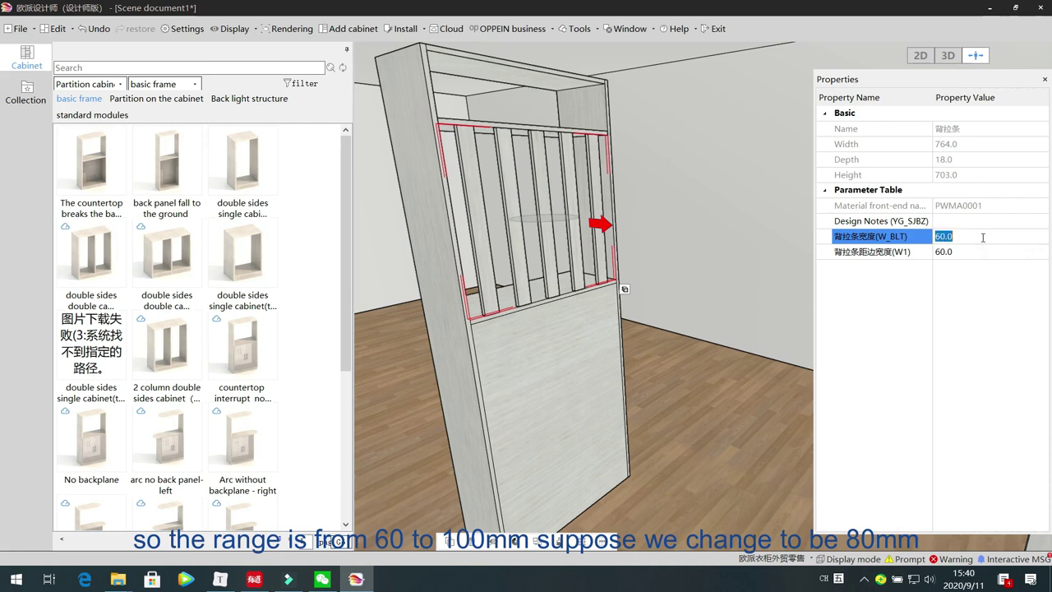
{"action": "type", "text": "80"}
{"action": "key", "text": "Return"}
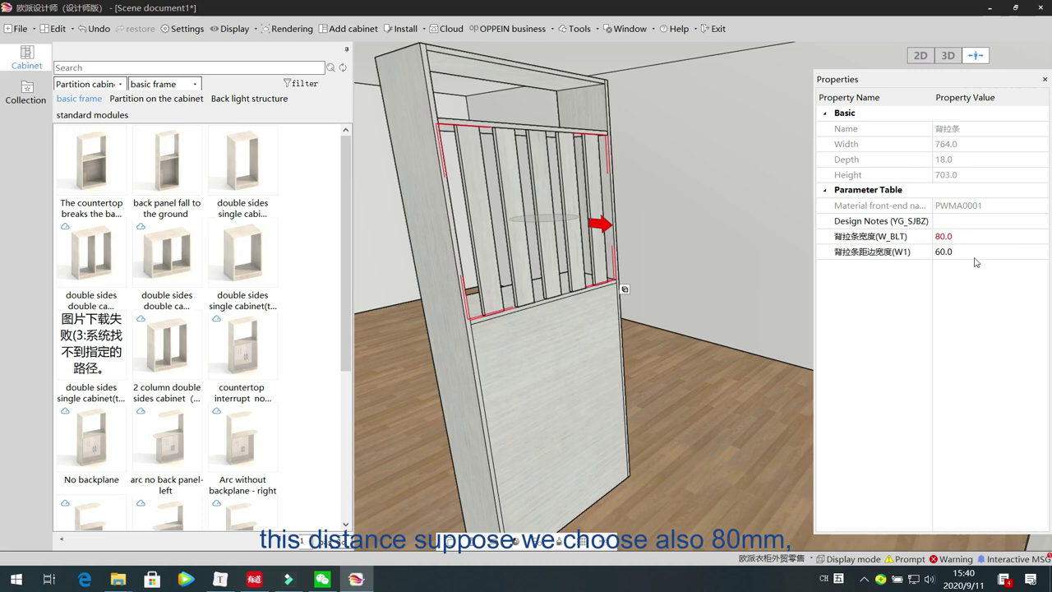
{"action": "left_click", "coordinate": [973, 250]}
{"action": "type", "text": "80.0"}
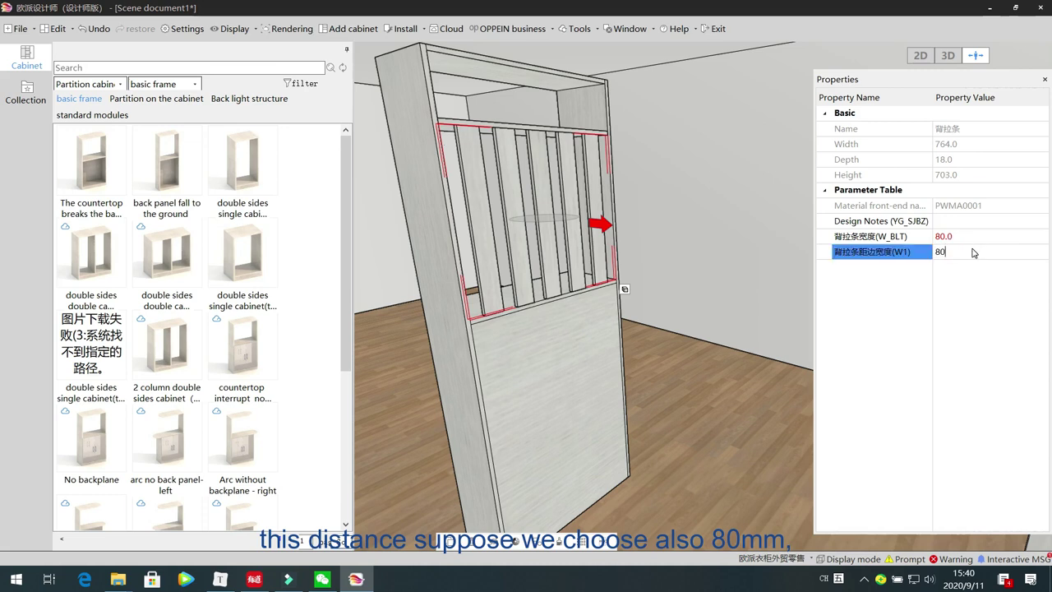
{"action": "key", "text": "Return"}
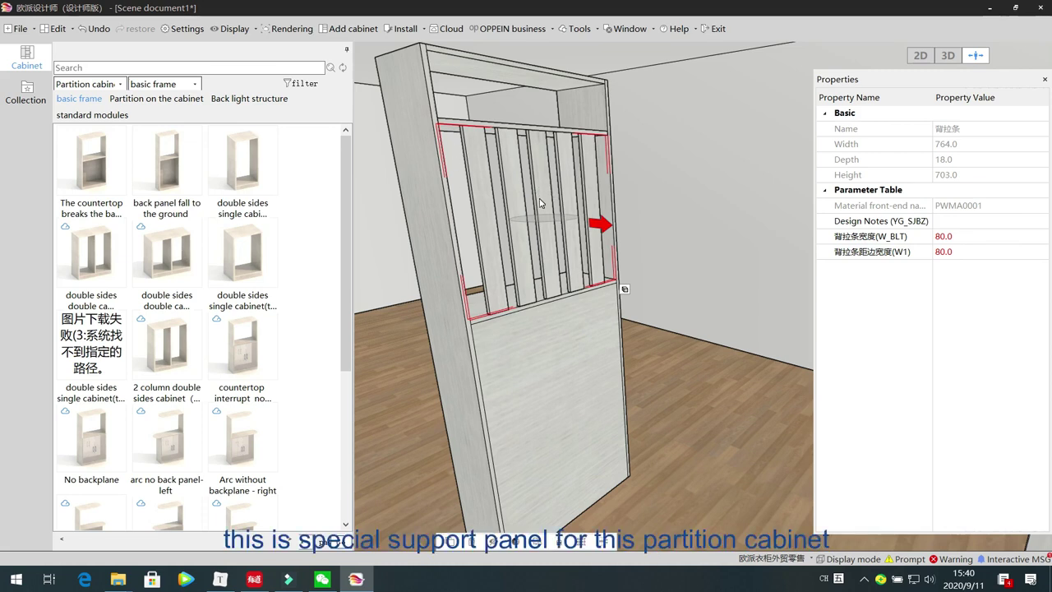
Step: Select the whole tall cabinet and set its shelf elevation above the floor (H1) to 1000 mm
{"action": "double_click", "coordinate": [462, 345]}
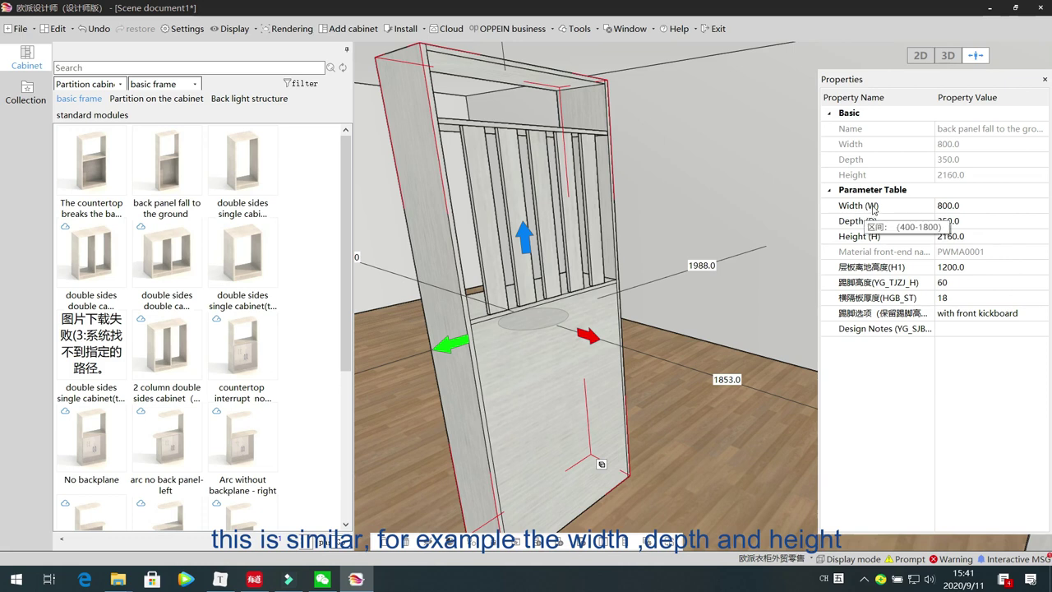
{"action": "mouse_move", "coordinate": [899, 243]}
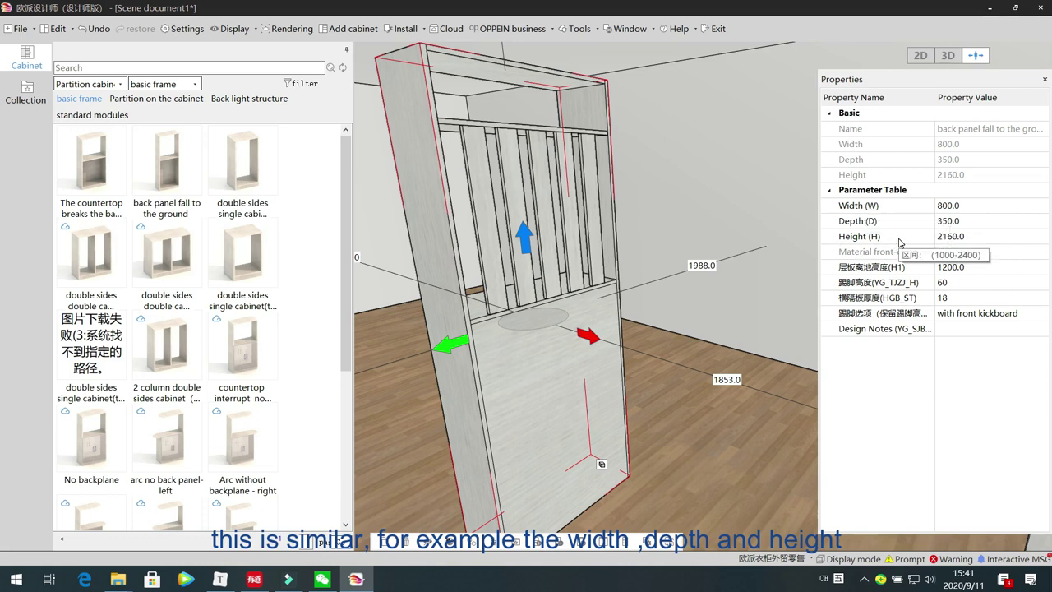
{"action": "mouse_move", "coordinate": [860, 273]}
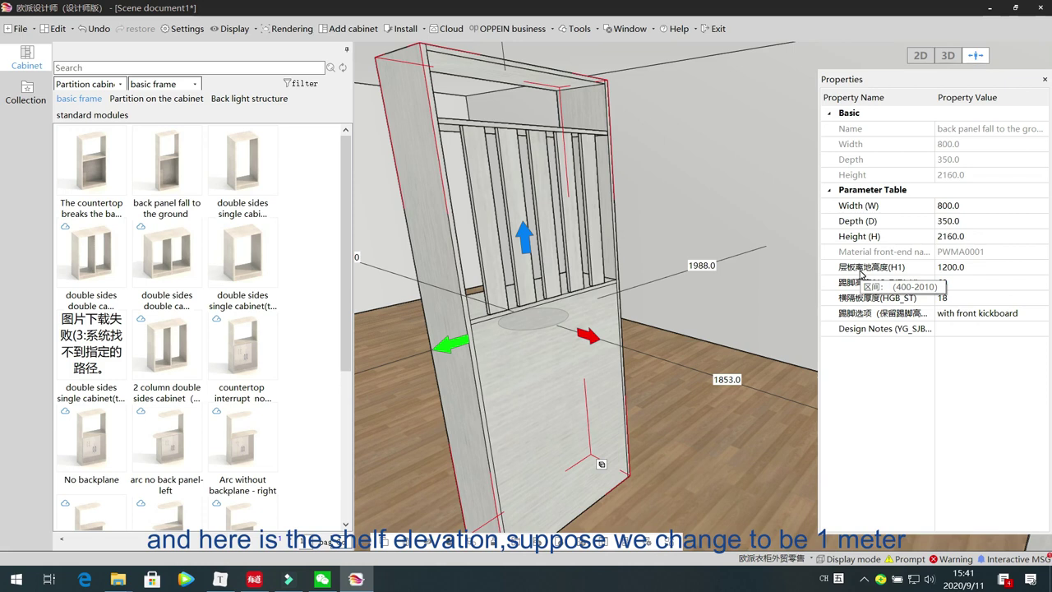
{"action": "left_click", "coordinate": [986, 270]}
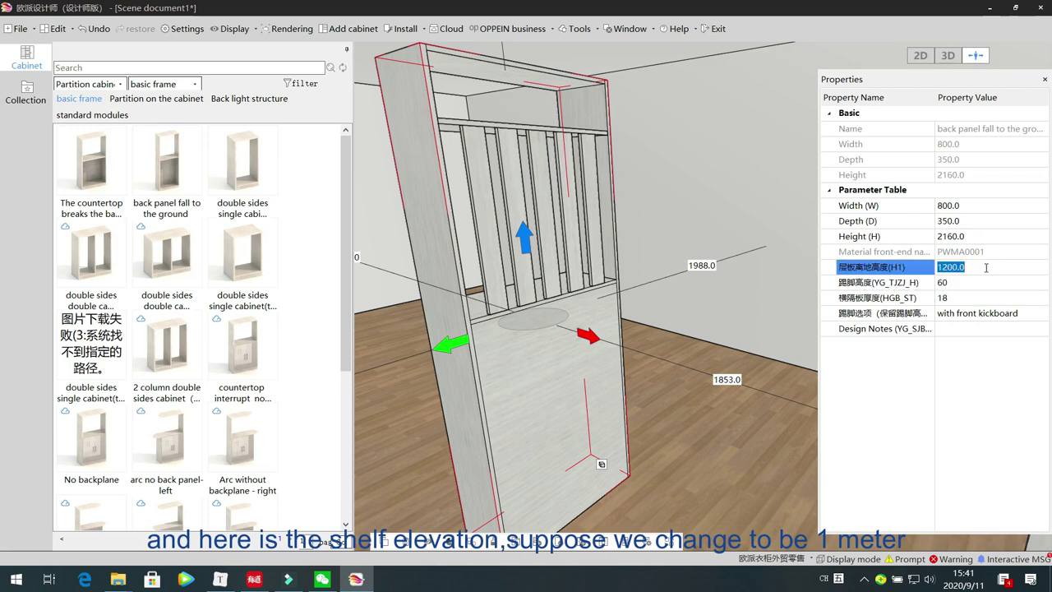
{"action": "type", "text": "1"}
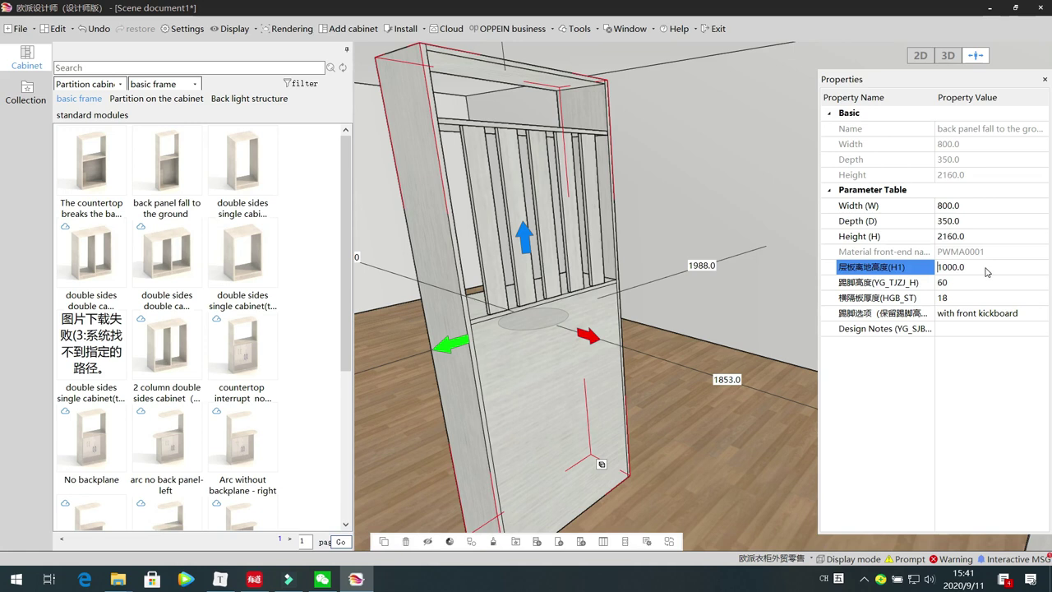
{"action": "key", "text": "Return"}
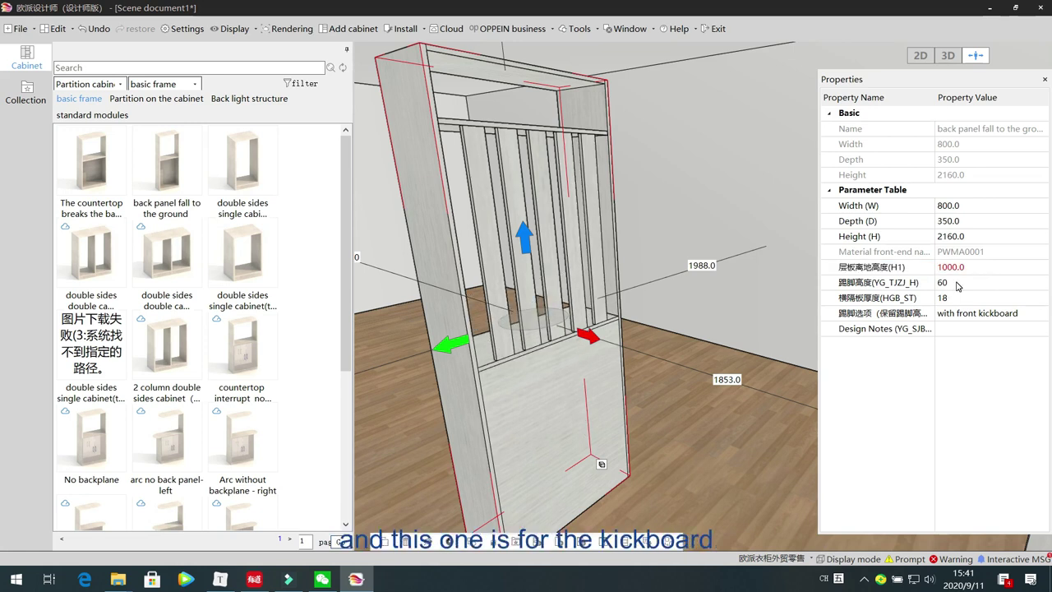
Step: Switch the tall cabinet's kickboard option to "no front kickboard" and back to "with front kickboard"
{"action": "left_click_drag", "start_coordinate": [714, 437], "coordinate": [896, 446]}
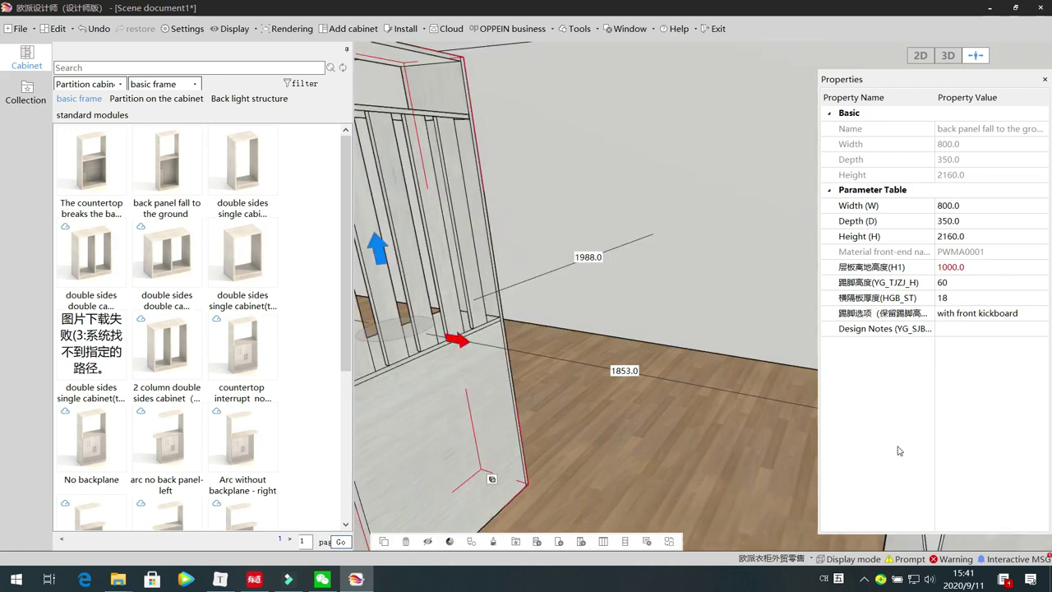
{"action": "scroll", "coordinate": [764, 426], "scroll_direction": "down", "scroll_amount": 4}
{"action": "left_click_drag", "start_coordinate": [763, 424], "coordinate": [526, 379]}
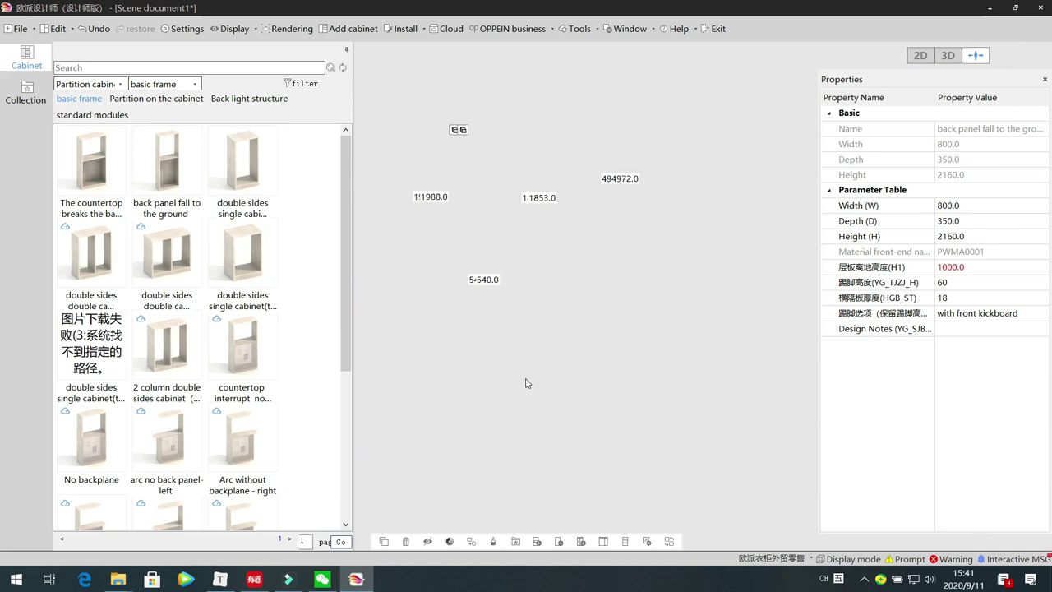
{"action": "left_click", "coordinate": [565, 346]}
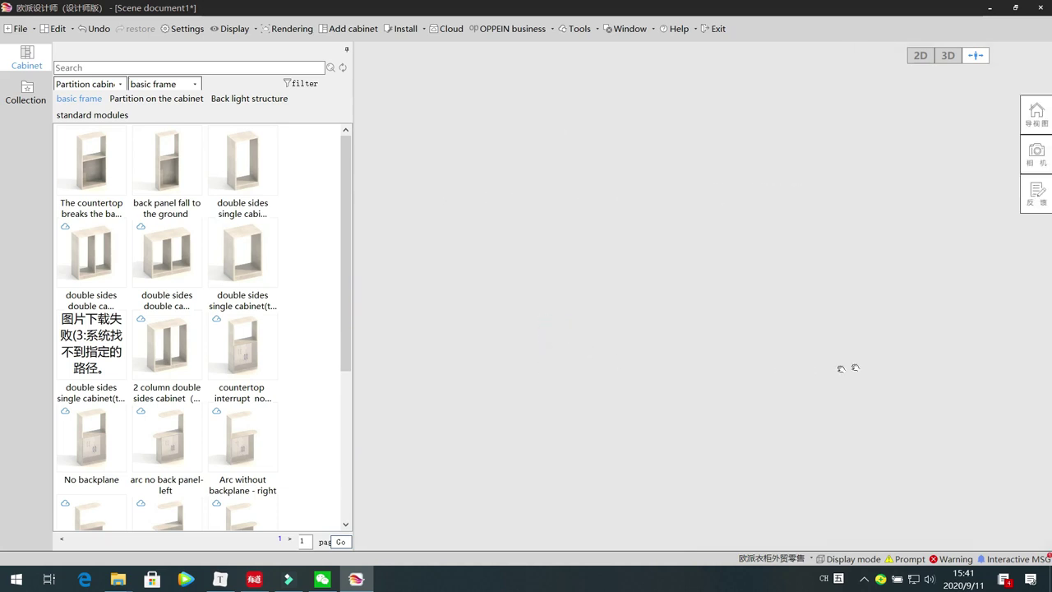
{"action": "left_click", "coordinate": [1042, 125]}
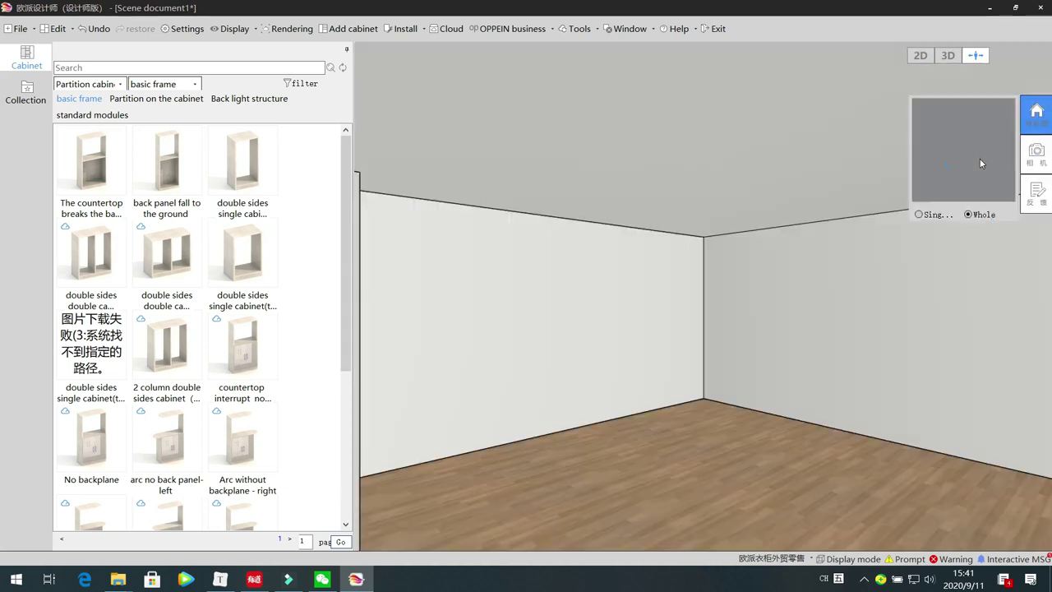
{"action": "left_click_drag", "start_coordinate": [418, 448], "coordinate": [501, 476]}
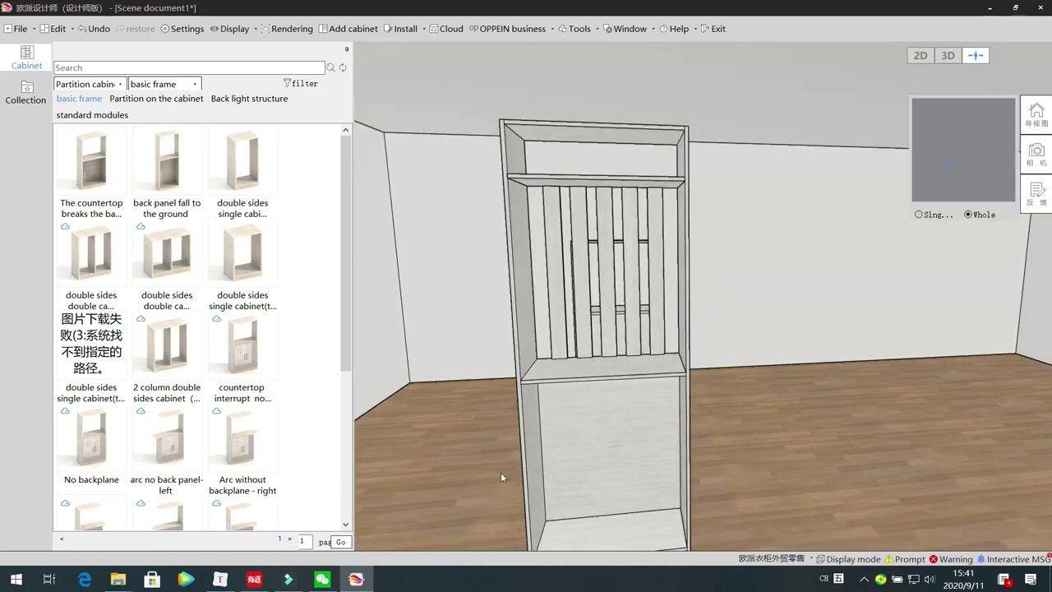
{"action": "scroll", "coordinate": [615, 450], "scroll_direction": "down", "scroll_amount": 3}
{"action": "left_click", "coordinate": [597, 295]}
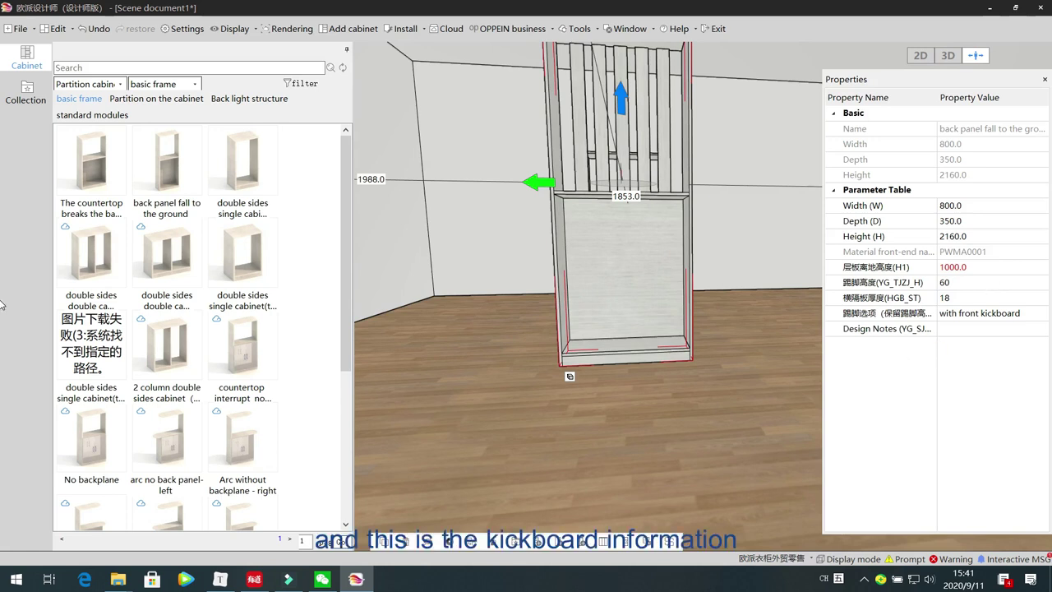
{"action": "left_click", "coordinate": [1040, 315]}
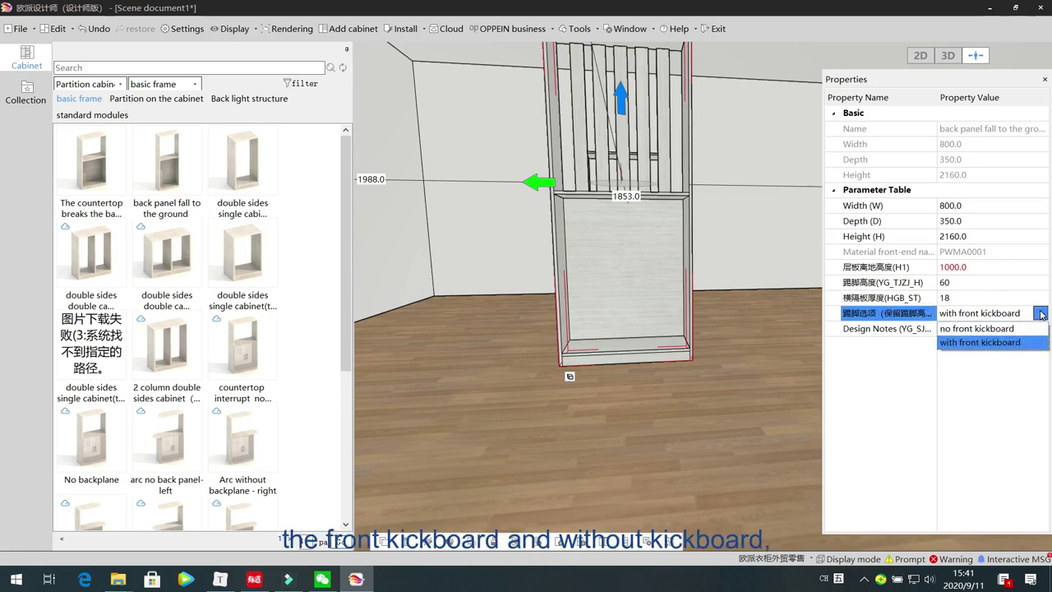
{"action": "left_click", "coordinate": [1027, 329]}
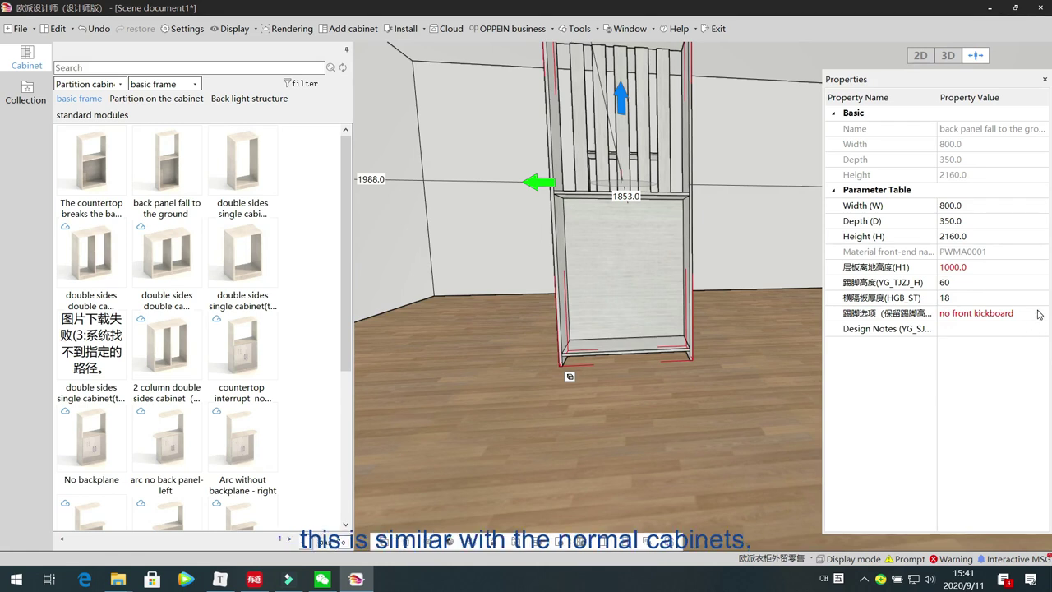
{"action": "left_click", "coordinate": [1040, 314]}
{"action": "left_click", "coordinate": [1038, 343]}
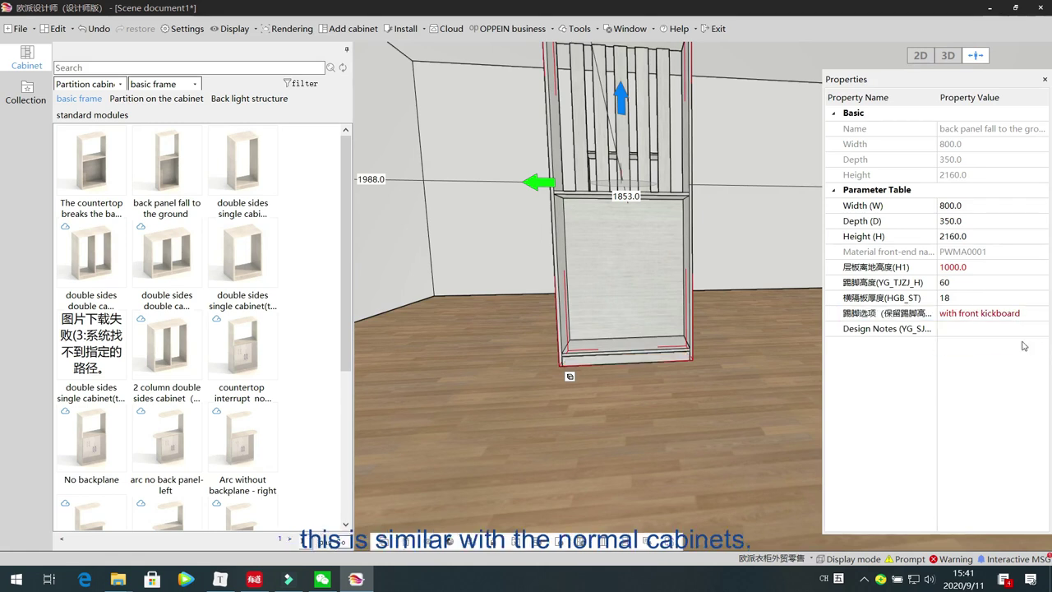
Step: Place a "double sides single cabinet (side covers top)" from the basic frames on the open floor beside the tall cabinet
{"action": "left_click", "coordinate": [547, 441]}
{"action": "left_click_drag", "start_coordinate": [535, 437], "coordinate": [496, 335]}
{"action": "left_click", "coordinate": [238, 173]}
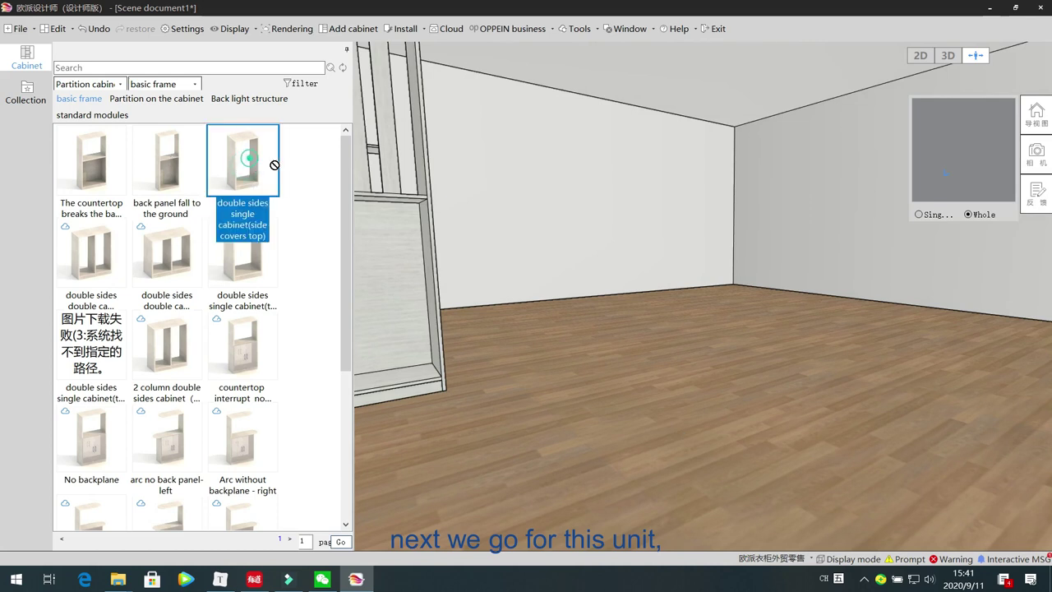
{"action": "left_click", "coordinate": [615, 359]}
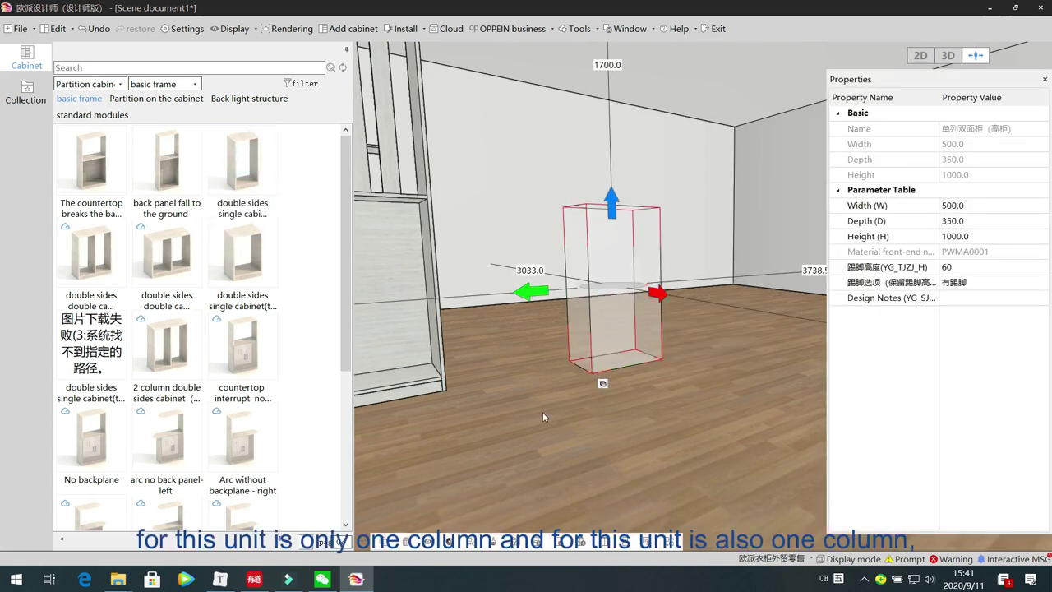
Step: Place a "double sides single cabinet (top covers side)" about 356 mm beside the side-covers-top cabinet to compare their top panels
{"action": "left_click", "coordinate": [237, 256]}
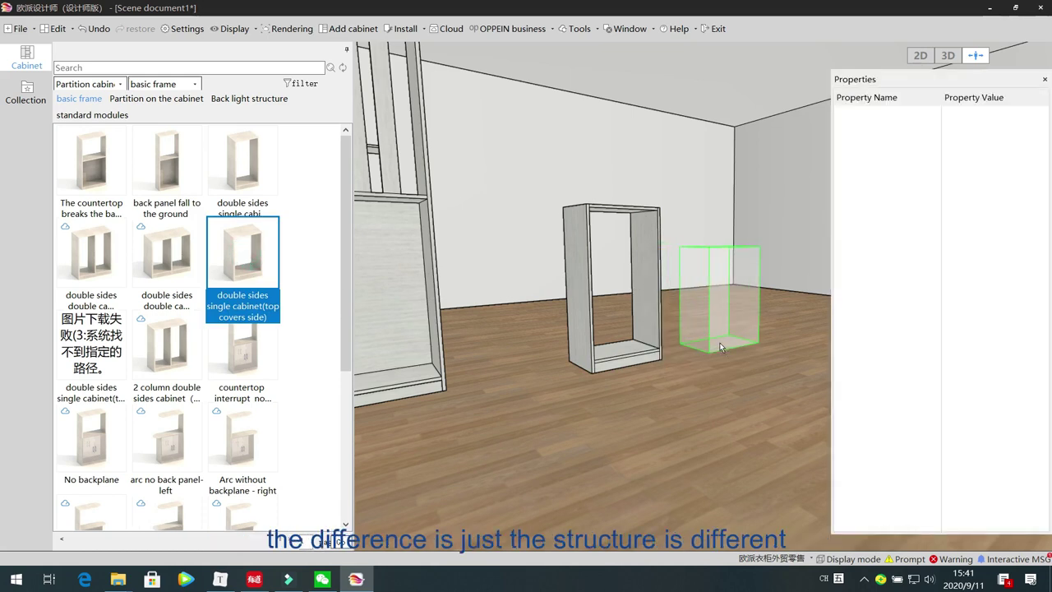
{"action": "left_click", "coordinate": [719, 342]}
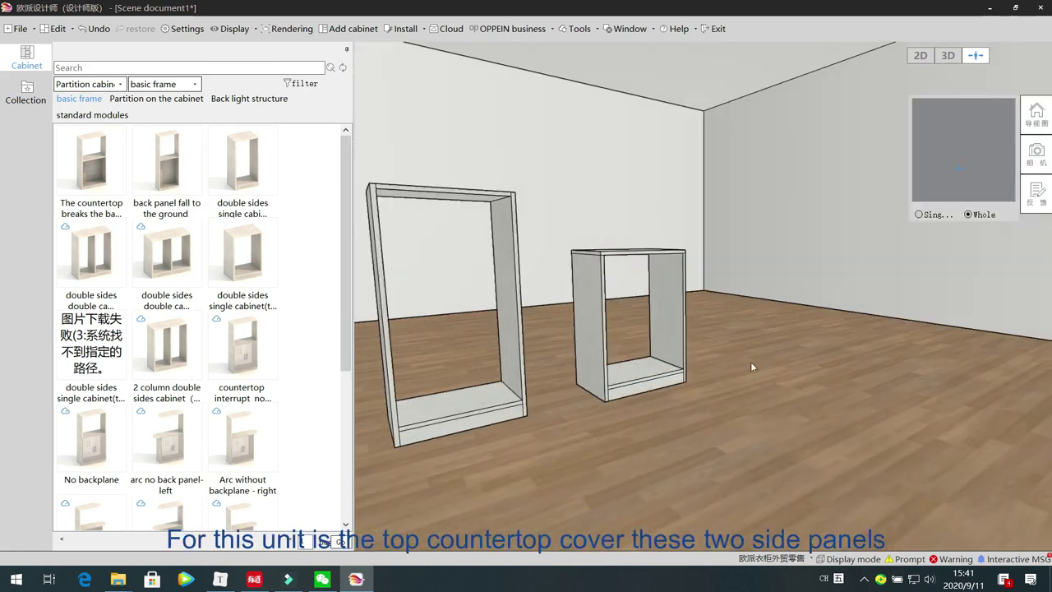
{"action": "middle_click_drag", "start_coordinate": [715, 417], "coordinate": [713, 251]}
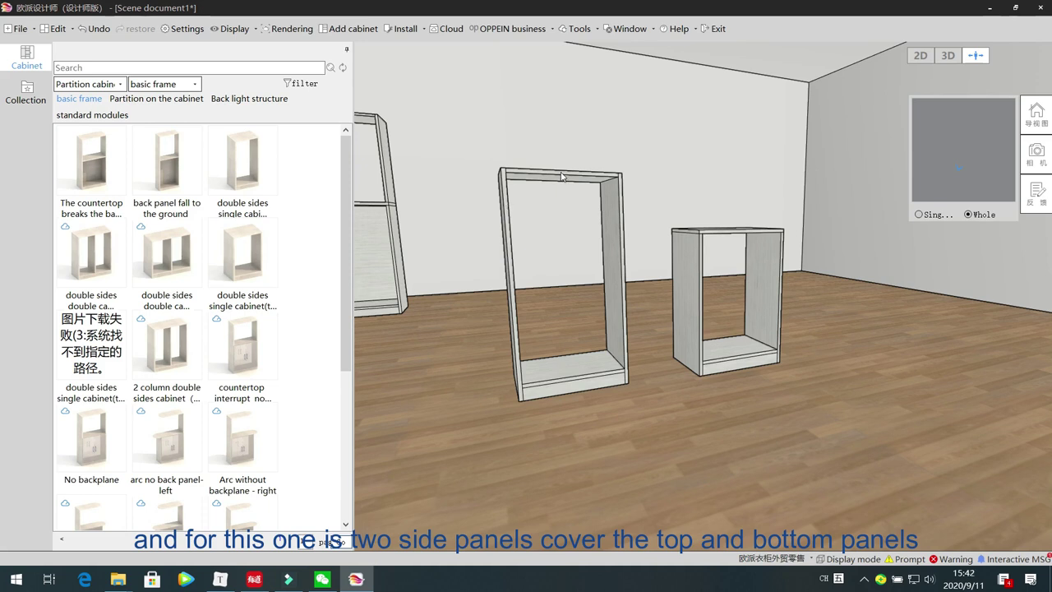
Step: Open the functional component library for the side-covers-top cabinet and browse its Layer riser and functional accessory categories
{"action": "left_click", "coordinate": [617, 257]}
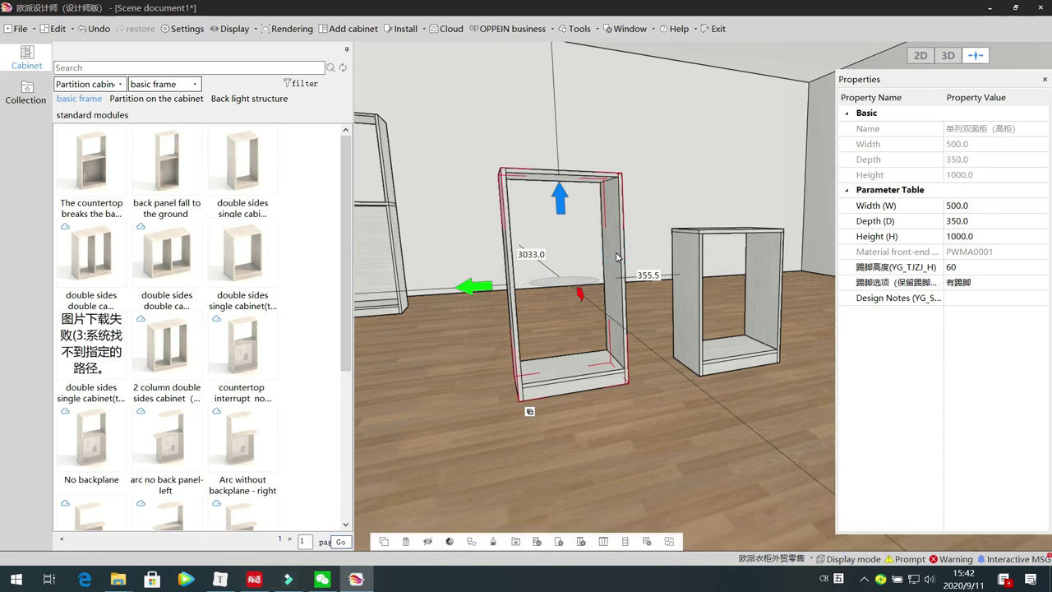
{"action": "key", "text": "k"}
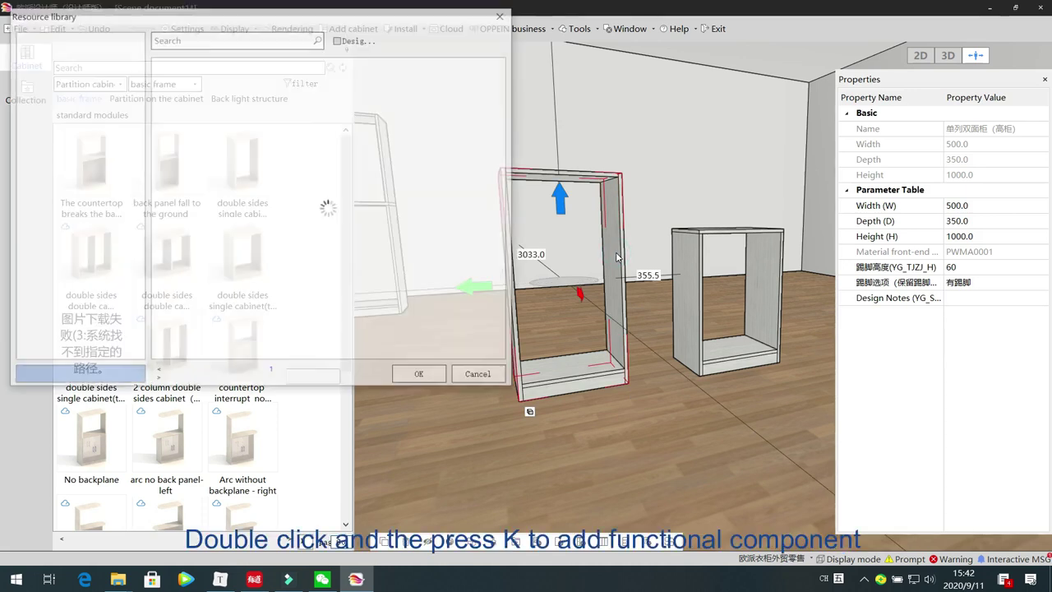
{"action": "left_click", "coordinate": [31, 49]}
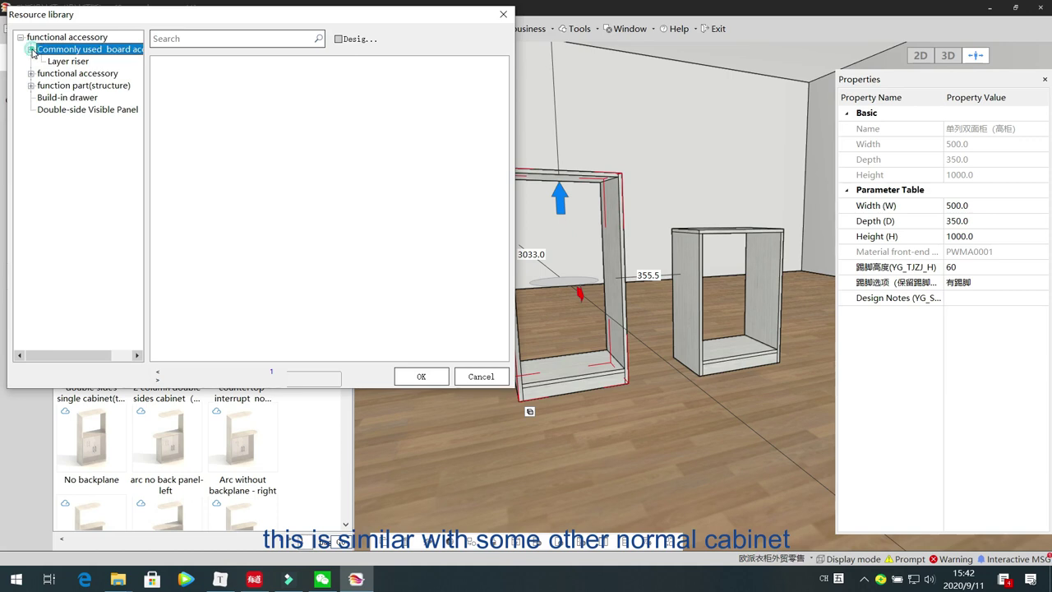
{"action": "left_click", "coordinate": [54, 64]}
{"action": "left_click", "coordinate": [30, 75]}
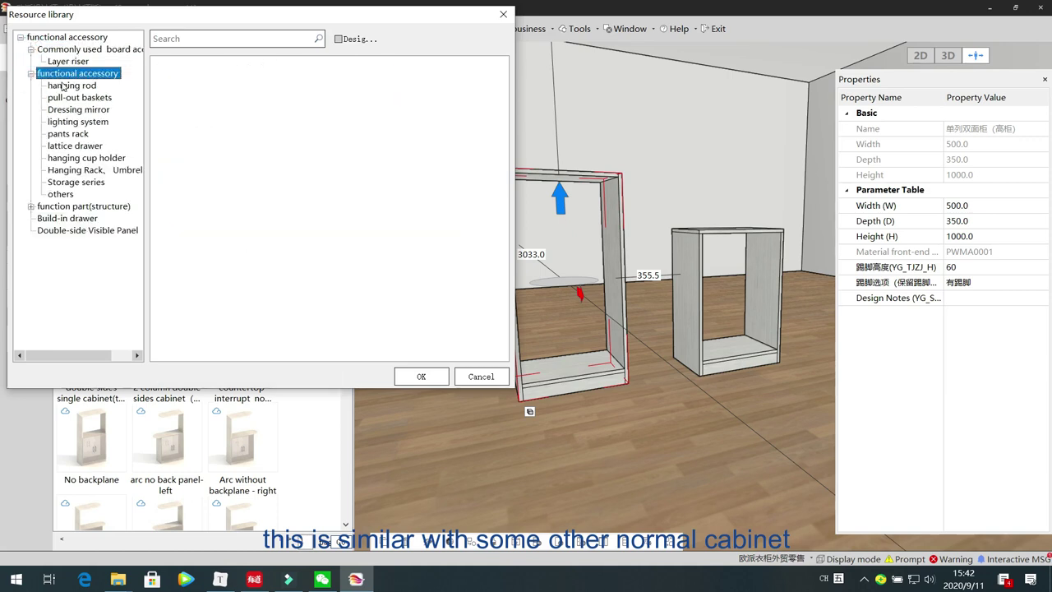
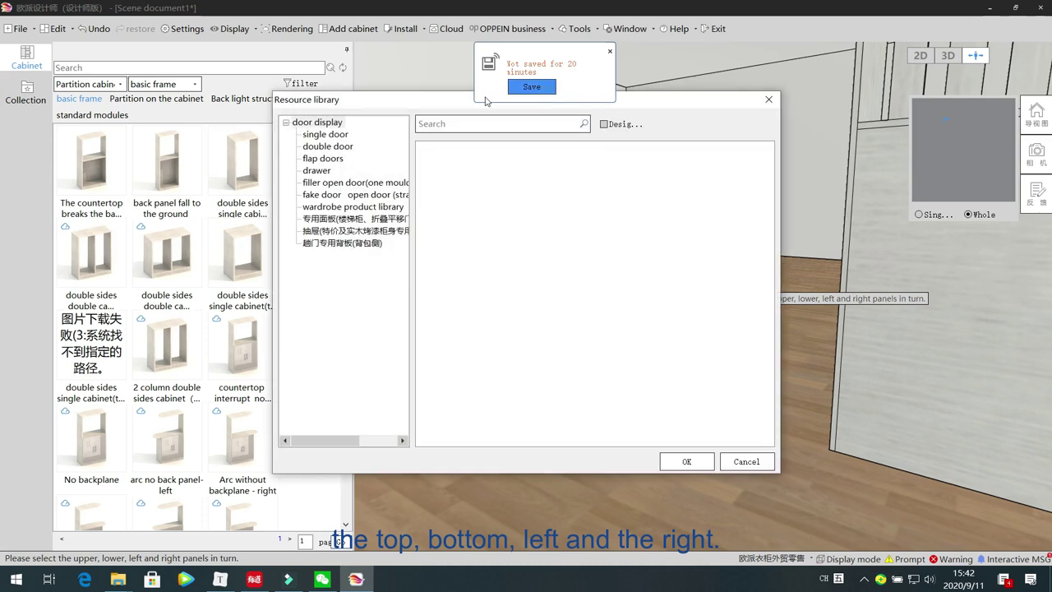
Step: Add a door panel to the open face of the side-covers-top cabinet and dismiss the save reminder
{"action": "left_click", "coordinate": [686, 461]}
{"action": "left_click", "coordinate": [610, 54]}
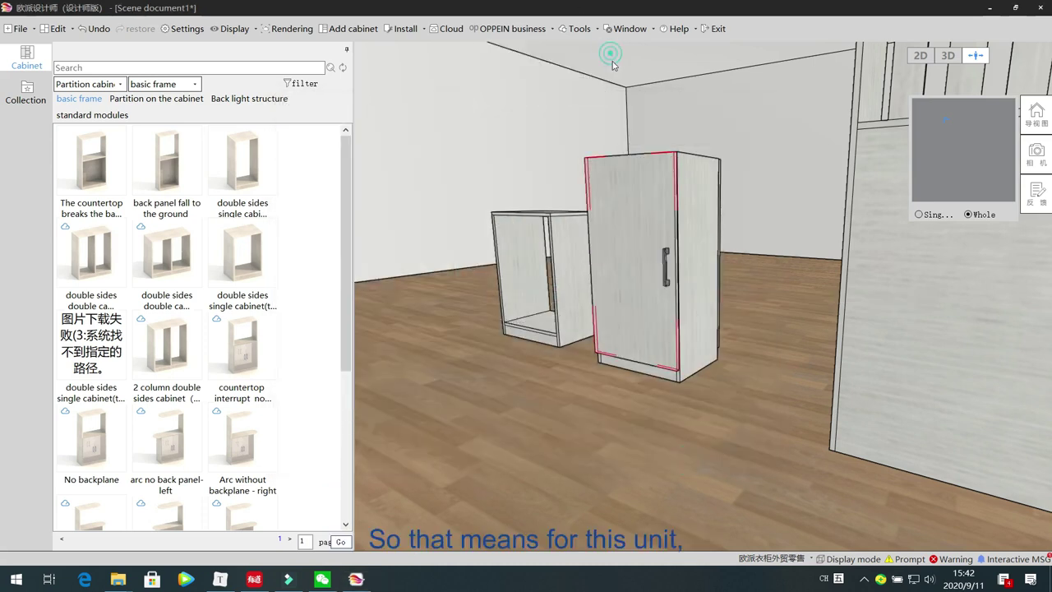
Step: Delete the tall cabinet with the slatted upper section, leaving the two low double-side cabinets on the floor
{"action": "scroll", "coordinate": [608, 164], "scroll_direction": "down", "scroll_amount": 3}
{"action": "left_click_drag", "start_coordinate": [632, 179], "coordinate": [777, 346]}
{"action": "left_click", "coordinate": [779, 344]}
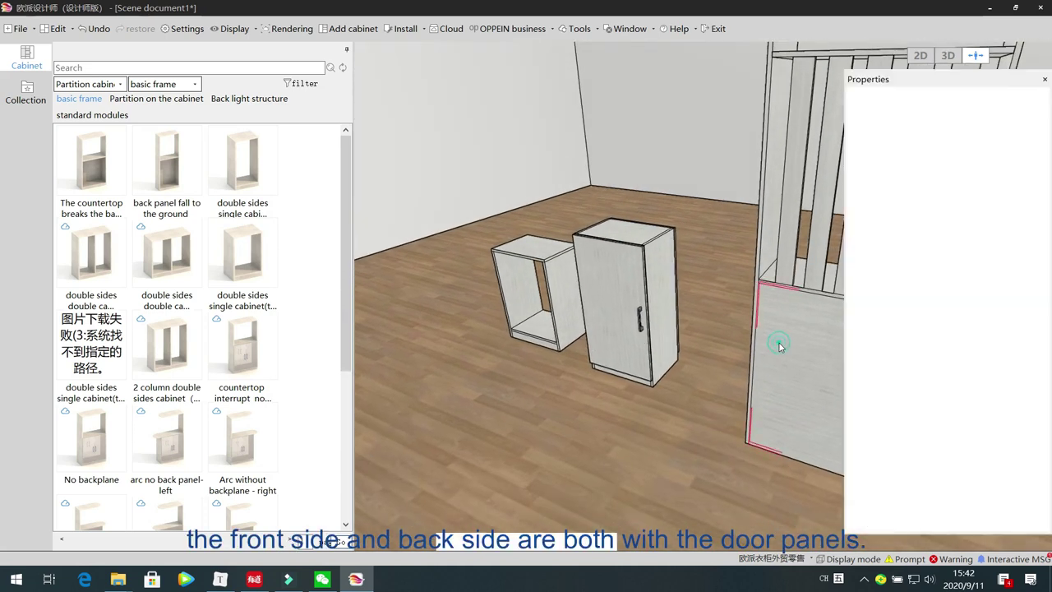
{"action": "key", "text": "Delete"}
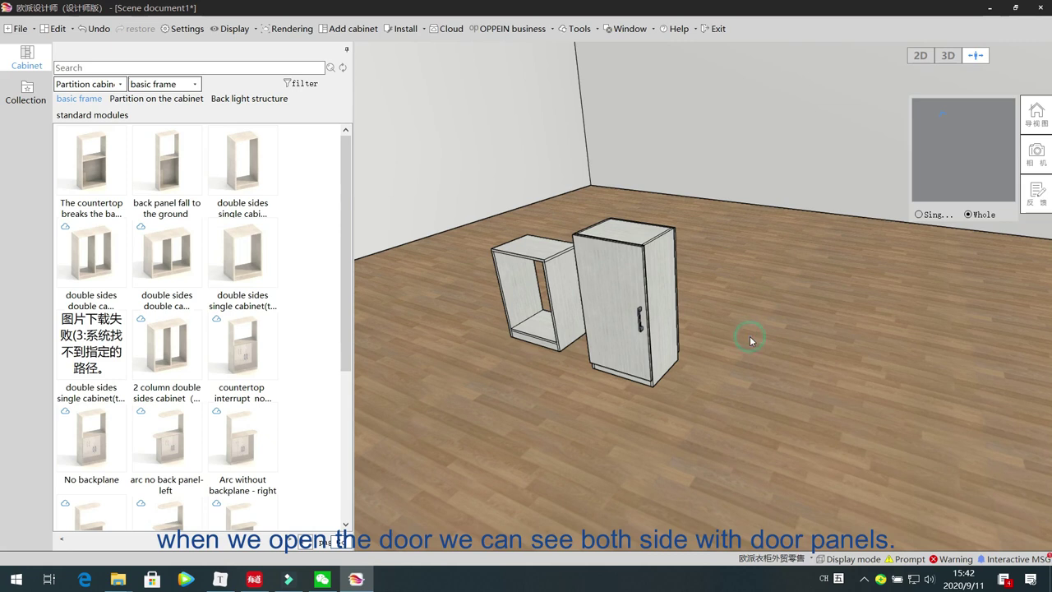
Step: Open and close the doors of the side-covers-top cabinet to examine the door panels on both faces
{"action": "key", "text": "o"}
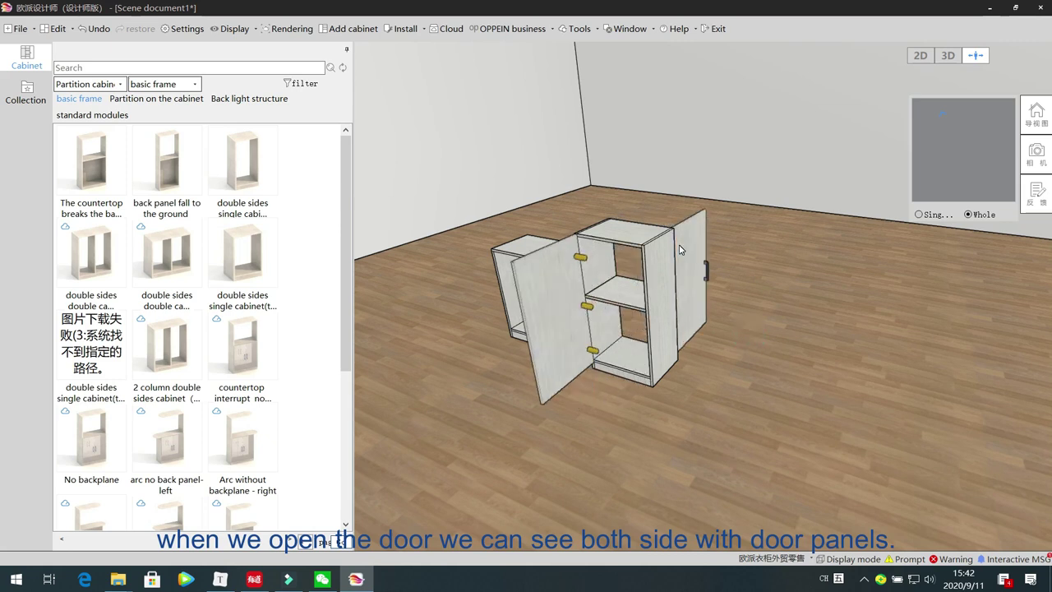
{"action": "key", "text": "o"}
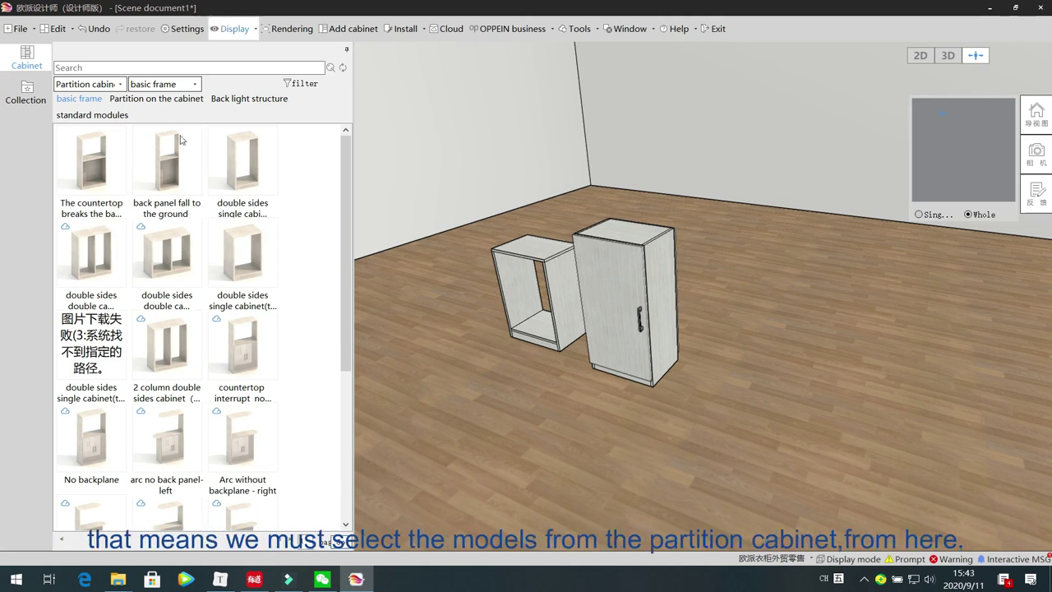
Step: Place a "Low cabinet single row (top side)" from the basic lower cabinets beside the door cabinet and delete its back panel
{"action": "left_click", "coordinate": [86, 83]}
{"action": "left_click", "coordinate": [90, 218]}
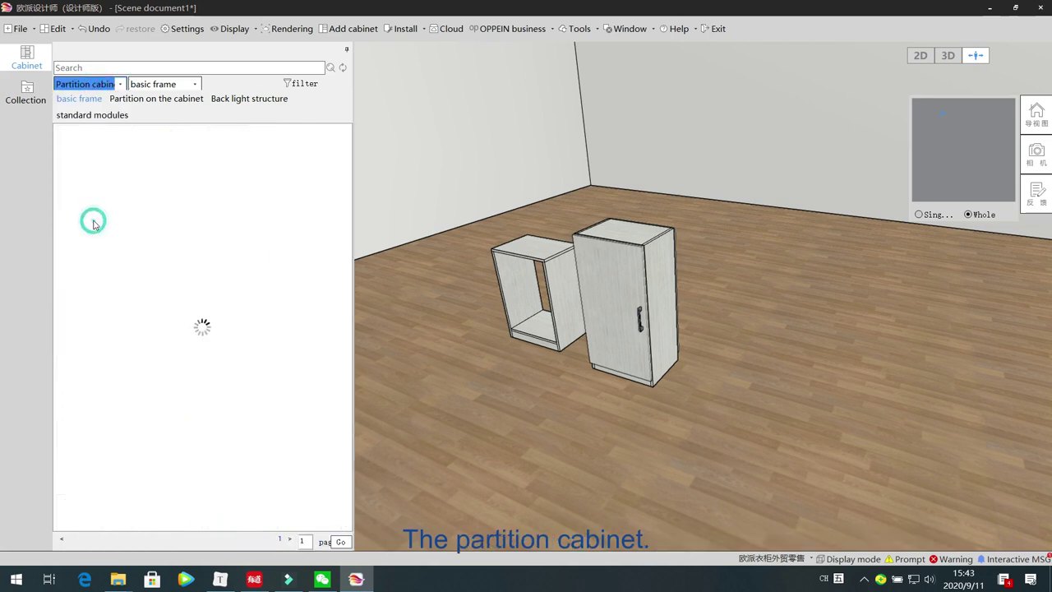
{"action": "left_click", "coordinate": [89, 84]}
{"action": "left_click", "coordinate": [102, 99]}
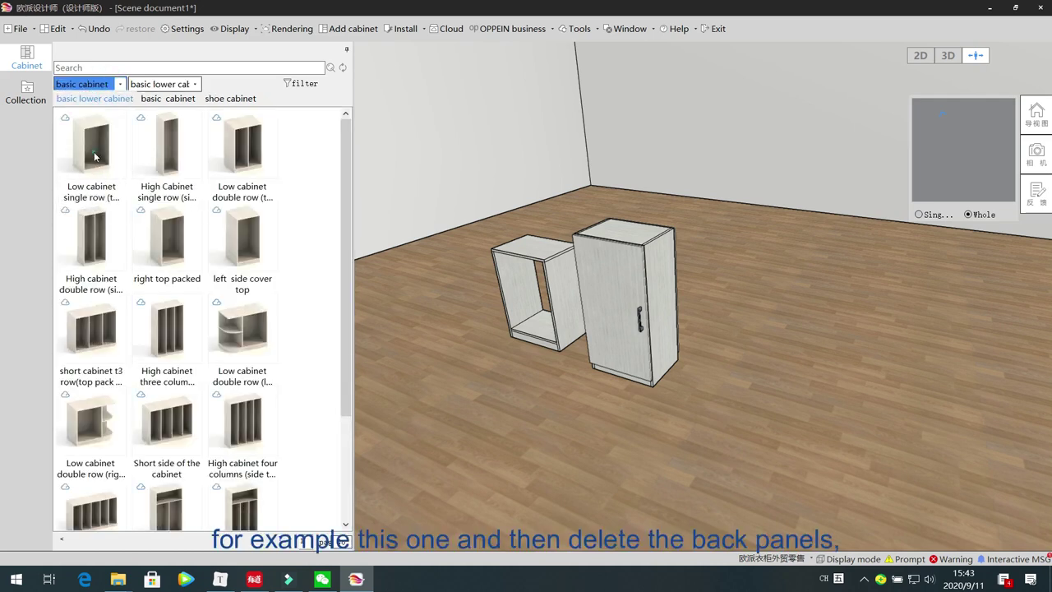
{"action": "left_click", "coordinate": [92, 148]}
{"action": "left_click", "coordinate": [784, 380]}
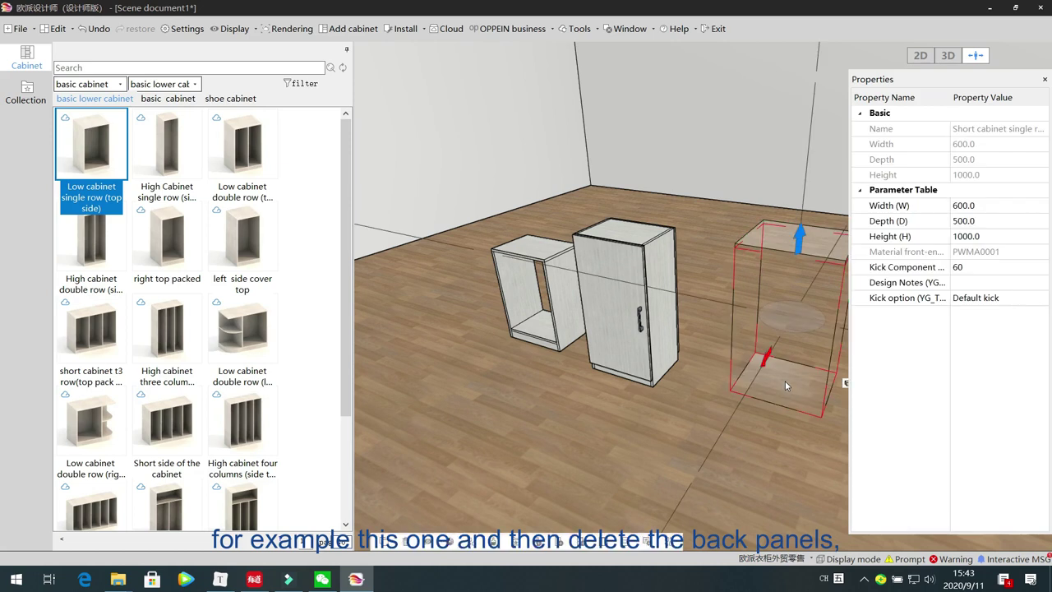
{"action": "left_click", "coordinate": [762, 284]}
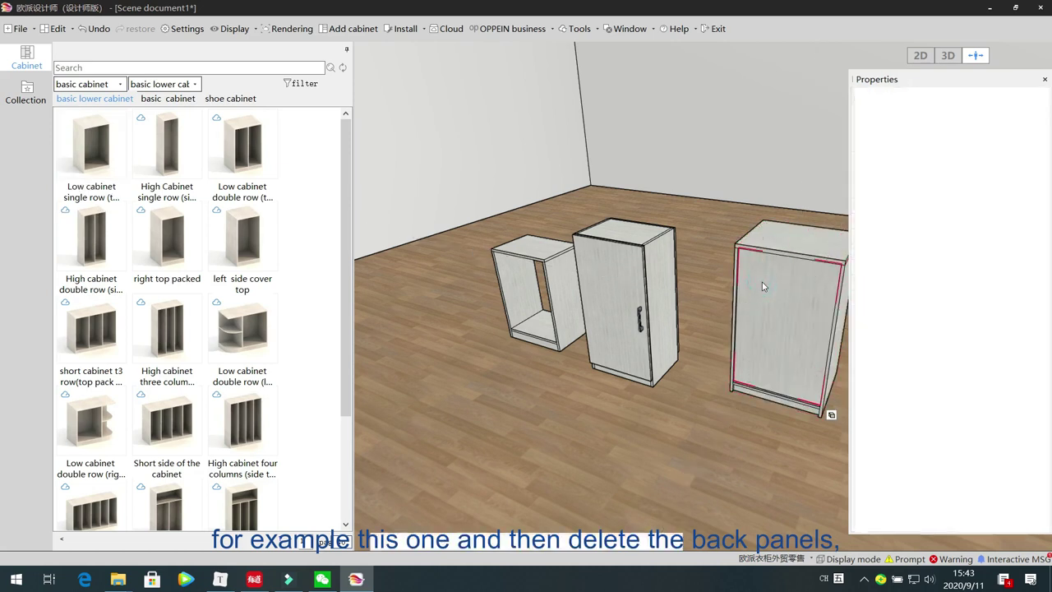
{"action": "key", "text": "Delete"}
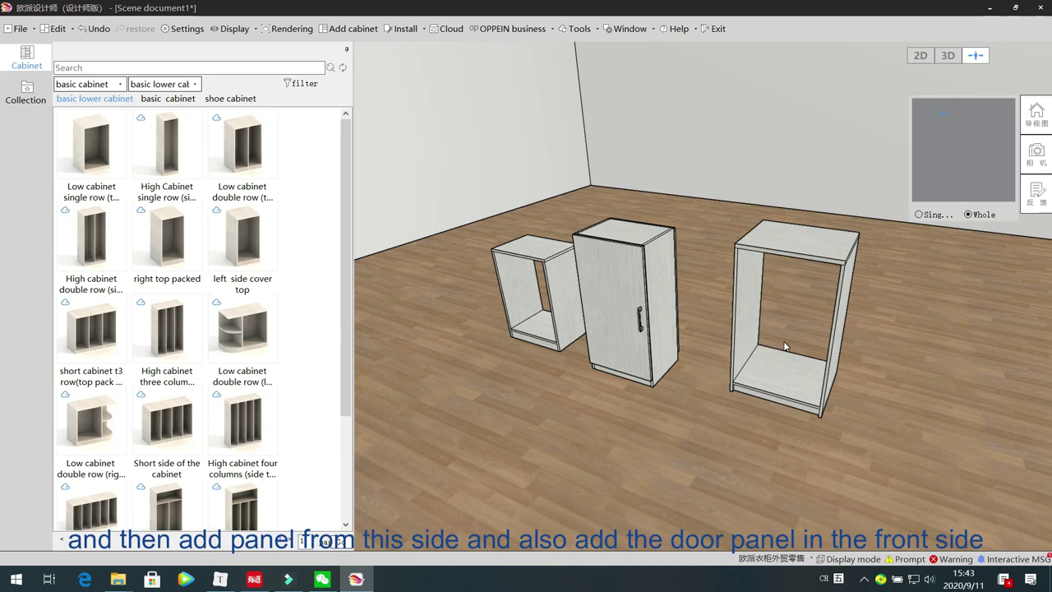
Step: Delete the low single-row cabinet and switch the library back to the basic frames of the Partition cabinet category
{"action": "left_click", "coordinate": [760, 264]}
{"action": "key", "text": "Delete"}
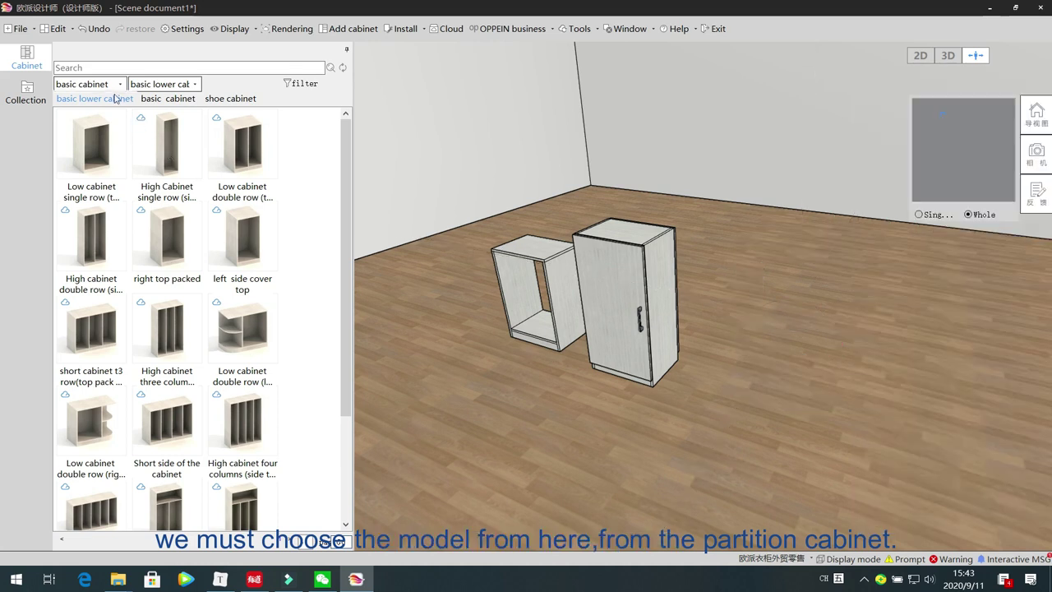
{"action": "left_click", "coordinate": [82, 84]}
{"action": "scroll", "coordinate": [82, 169], "scroll_direction": "up", "scroll_amount": 2}
{"action": "left_click", "coordinate": [79, 221]}
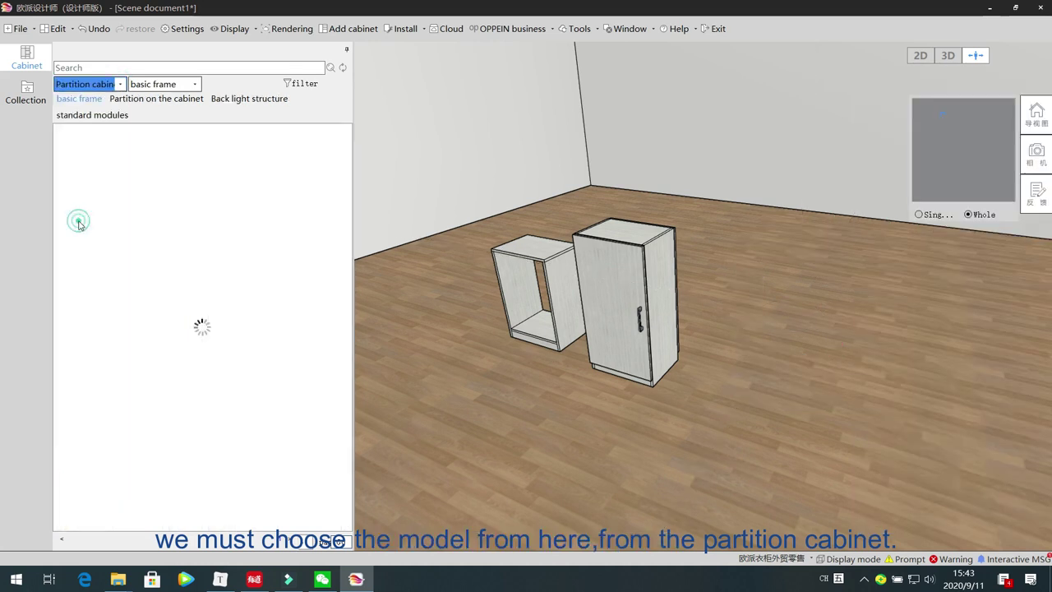
Step: Place a "double sides double cabinet (side covers top)" on the open floor about 1507 mm from the nearest single cabinet
{"action": "left_click_drag", "start_coordinate": [430, 324], "coordinate": [379, 365]}
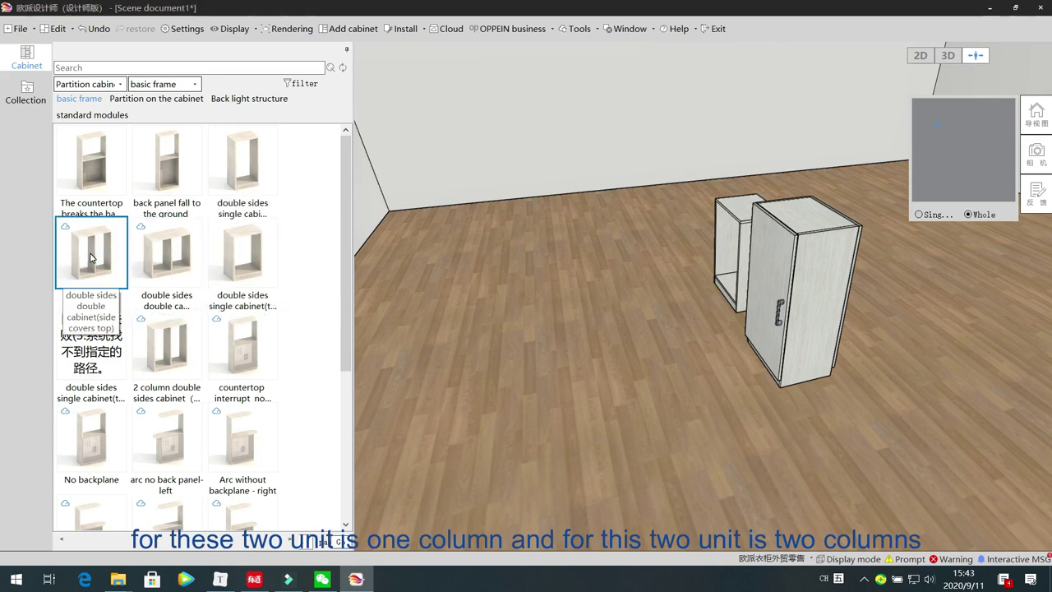
{"action": "left_click_drag", "start_coordinate": [93, 260], "coordinate": [503, 322]}
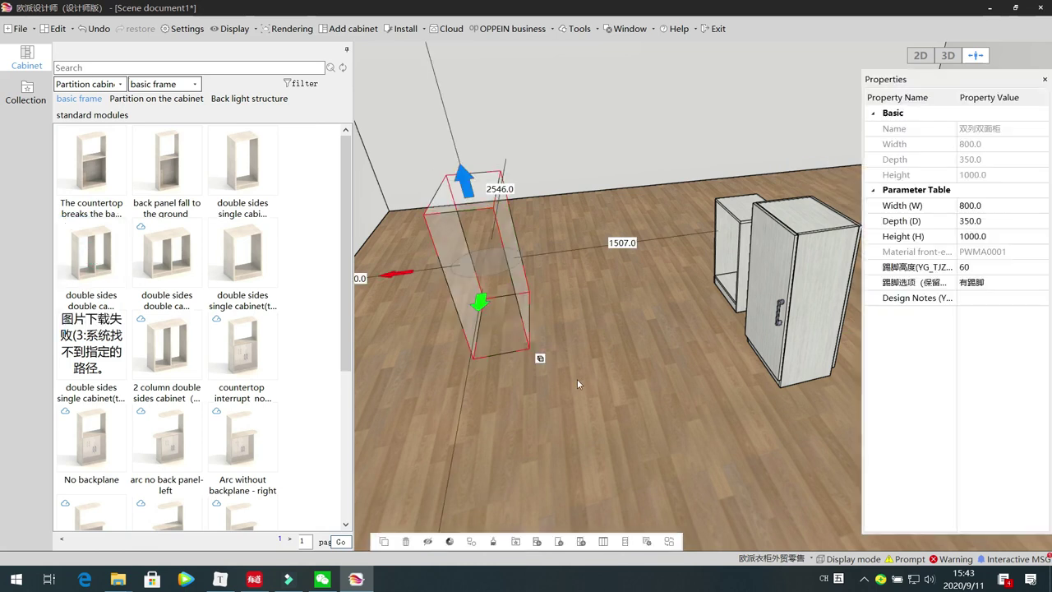
{"action": "middle_click_drag", "start_coordinate": [608, 394], "coordinate": [487, 387]}
{"action": "middle_click_drag", "start_coordinate": [609, 352], "coordinate": [496, 395]}
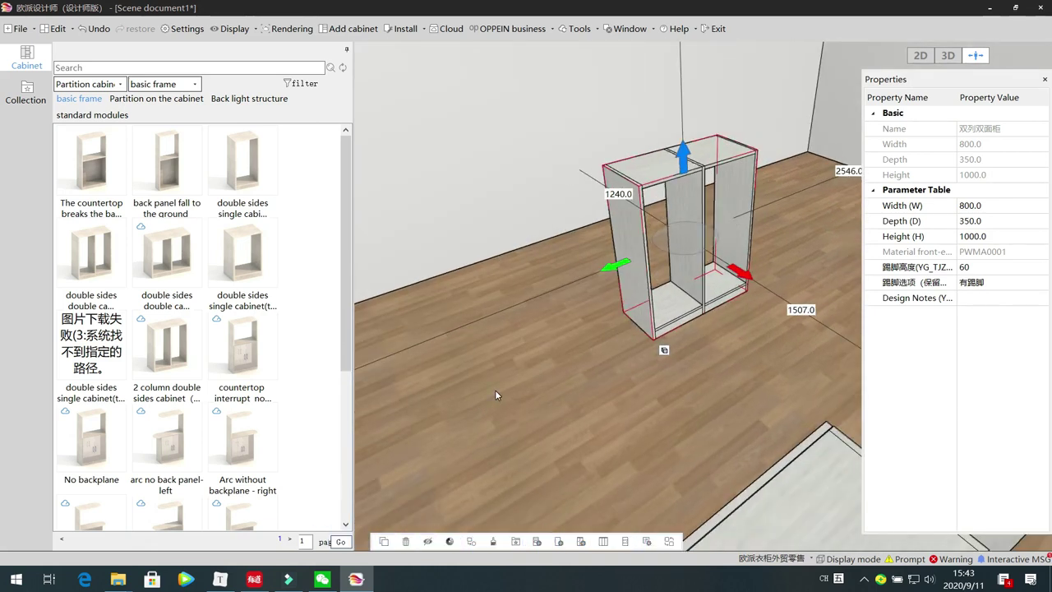
{"action": "left_click", "coordinate": [496, 385]}
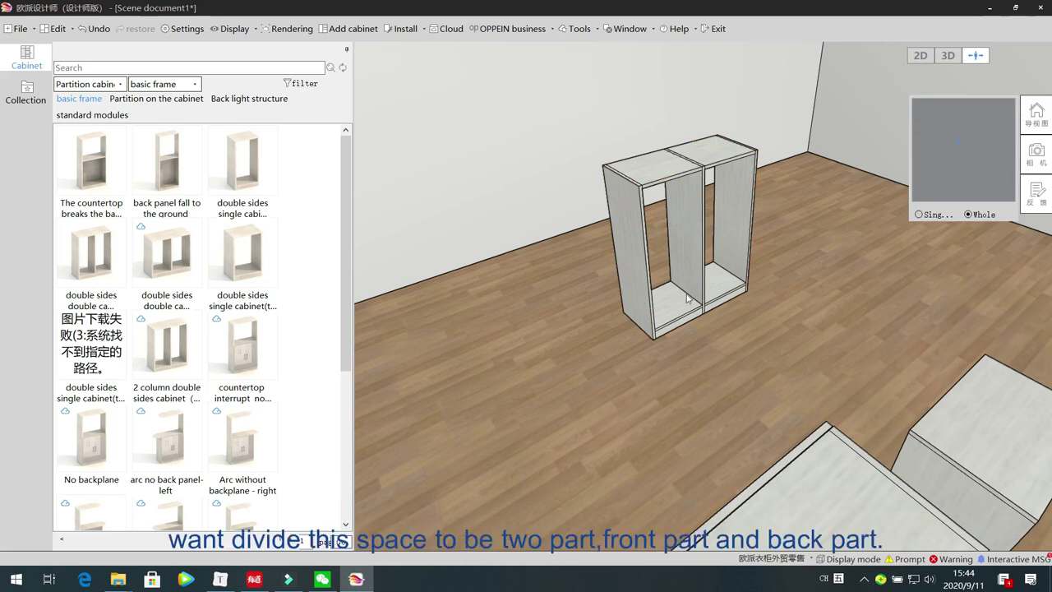
Step: Add a "back panels" component from the Double-side Visible Panel category to one column of the double cabinet
{"action": "left_click", "coordinate": [673, 236]}
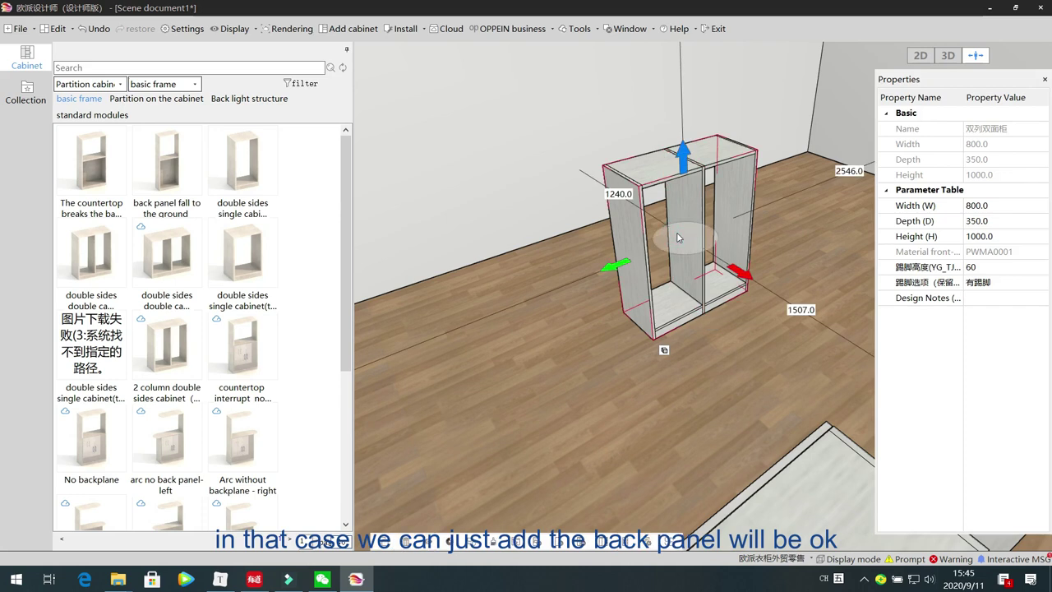
{"action": "key", "text": "f"}
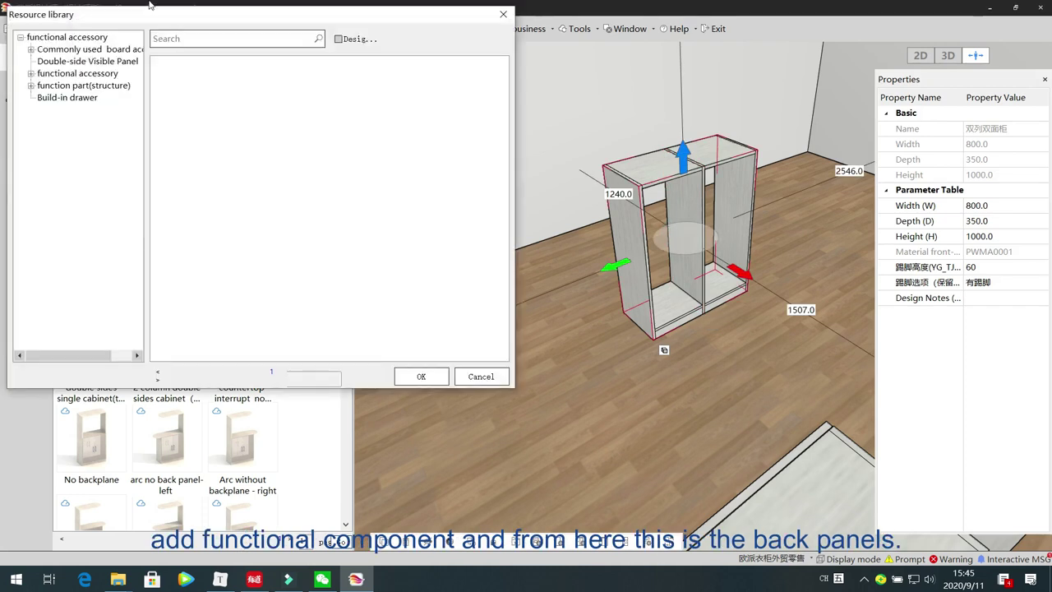
{"action": "left_click", "coordinate": [82, 61]}
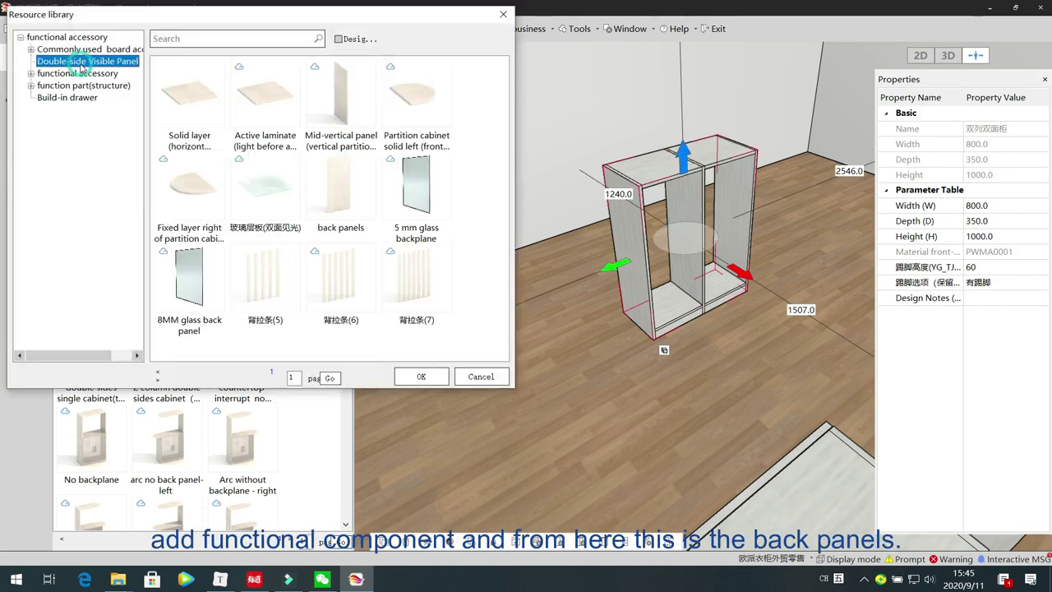
{"action": "left_click", "coordinate": [348, 198]}
{"action": "left_click_drag", "start_coordinate": [348, 198], "coordinate": [667, 263]}
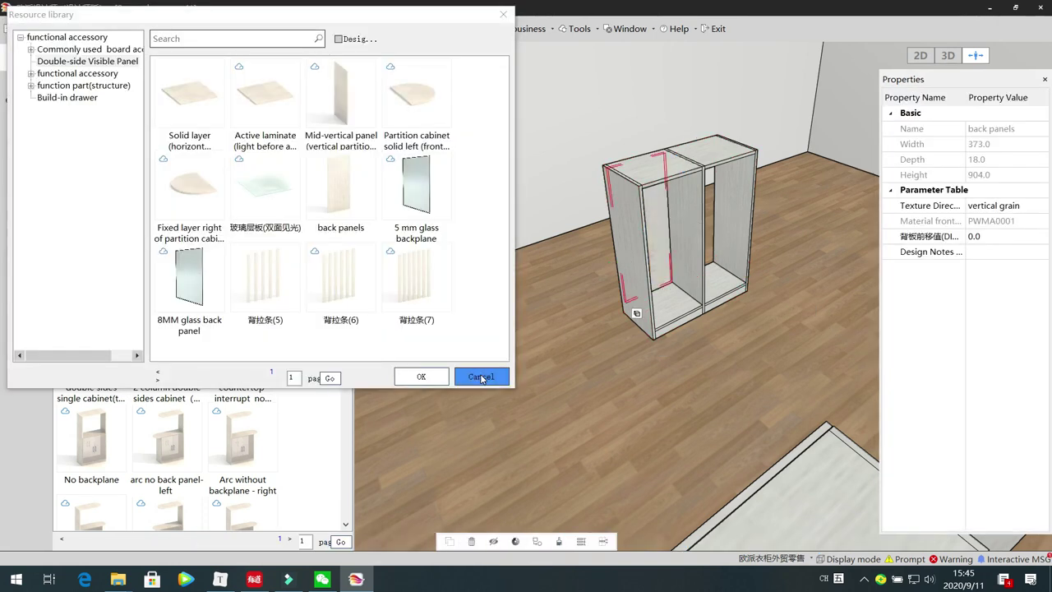
{"action": "left_click", "coordinate": [480, 377]}
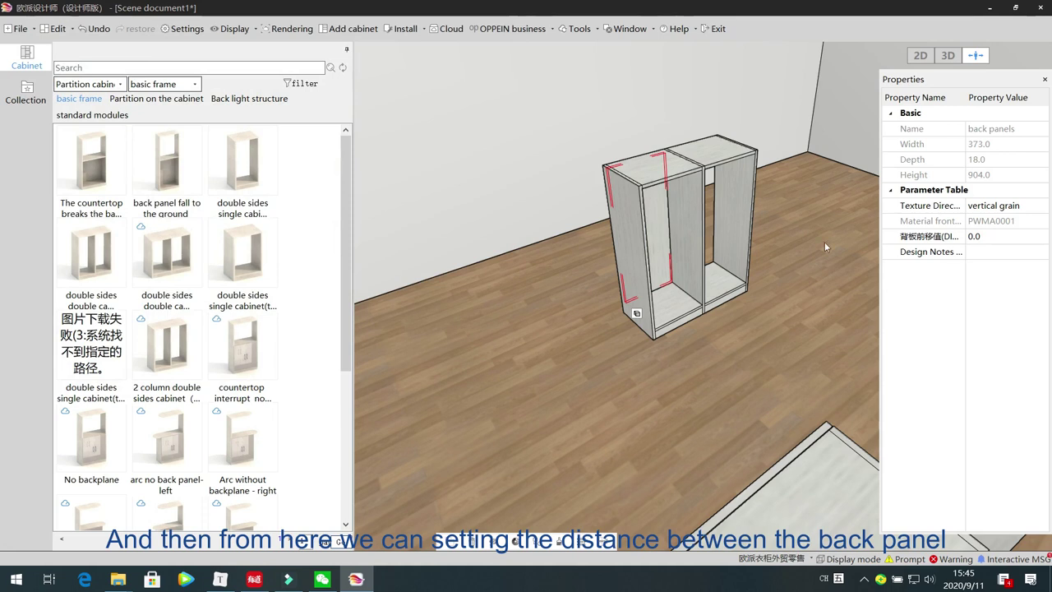
Step: Set the back panel's forward offset (背板前移值) to 200 and inspect the divided column from both sides
{"action": "left_click", "coordinate": [993, 236]}
{"action": "type", "text": "200"}
{"action": "key", "text": "Return"}
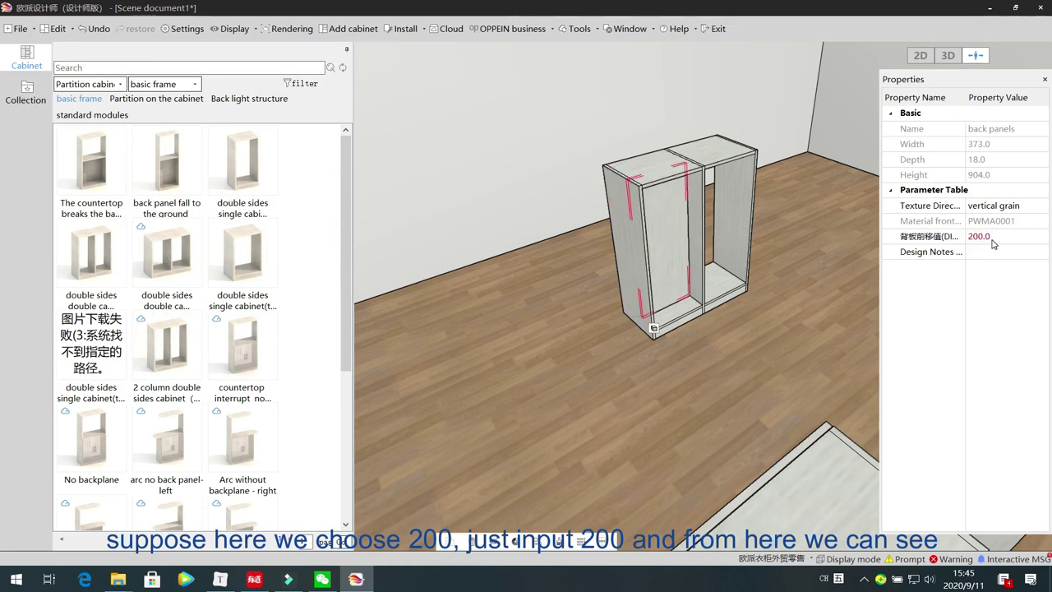
{"action": "left_click", "coordinate": [728, 386]}
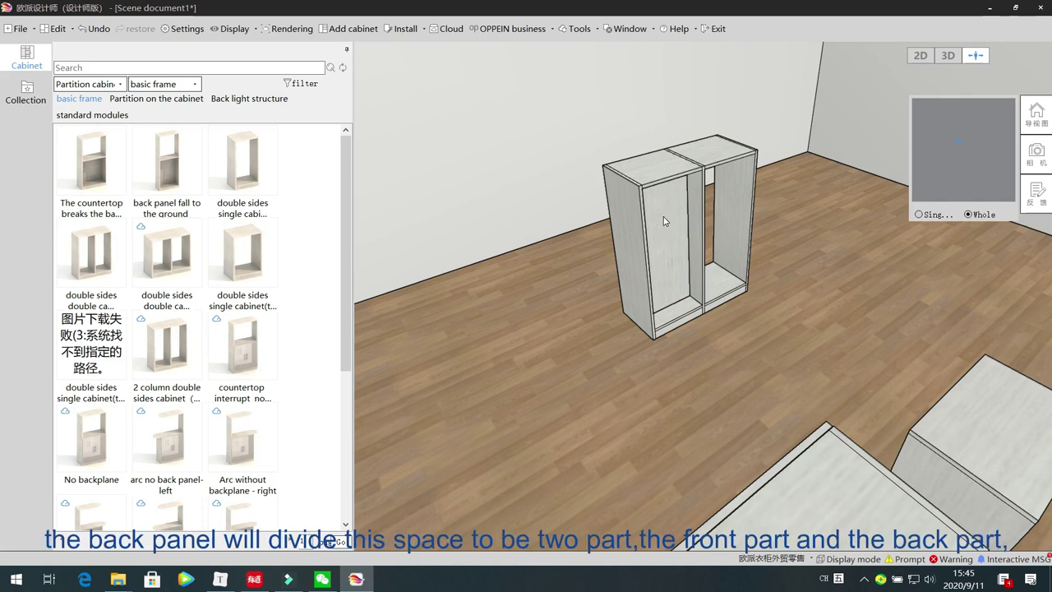
{"action": "left_click_drag", "start_coordinate": [619, 370], "coordinate": [778, 383]}
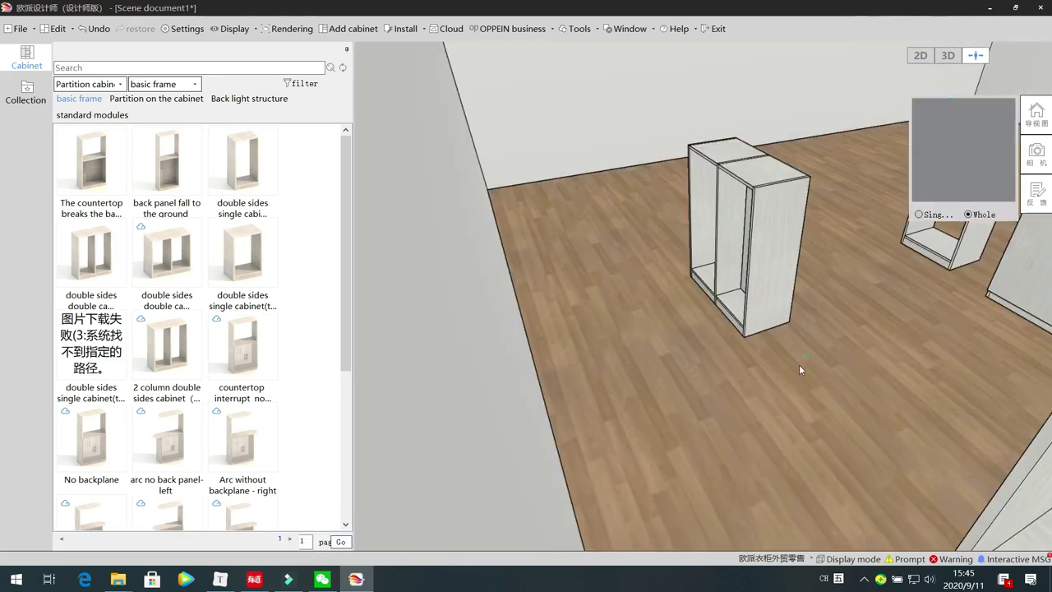
{"action": "left_click_drag", "start_coordinate": [800, 364], "coordinate": [541, 321]}
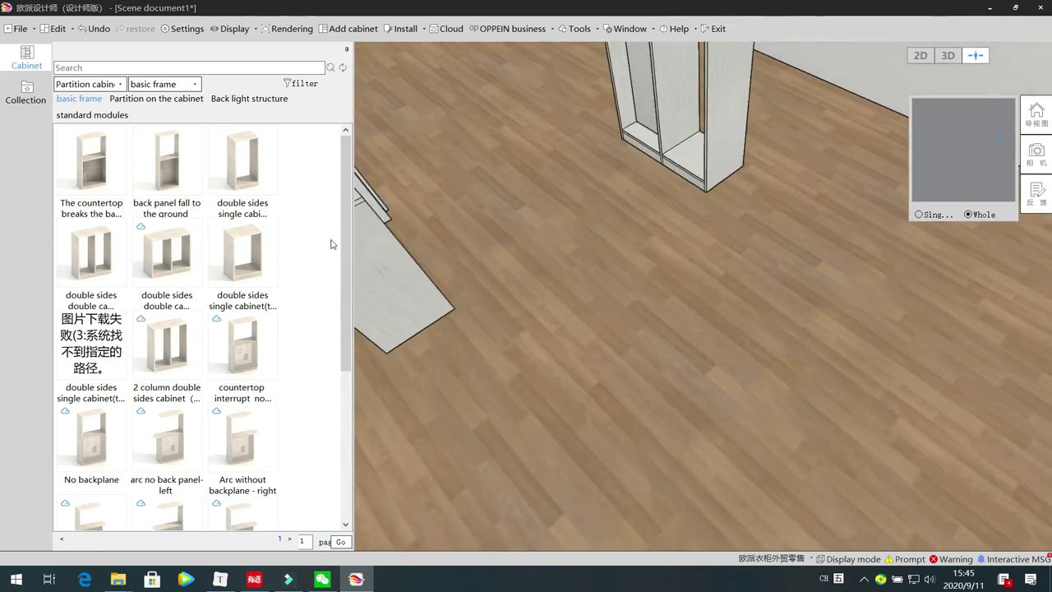
Step: Place a "countertop interrupt no back panel" basic frame on the empty floor near the room corner
{"action": "scroll", "coordinate": [345, 247], "scroll_direction": "down", "scroll_amount": 2}
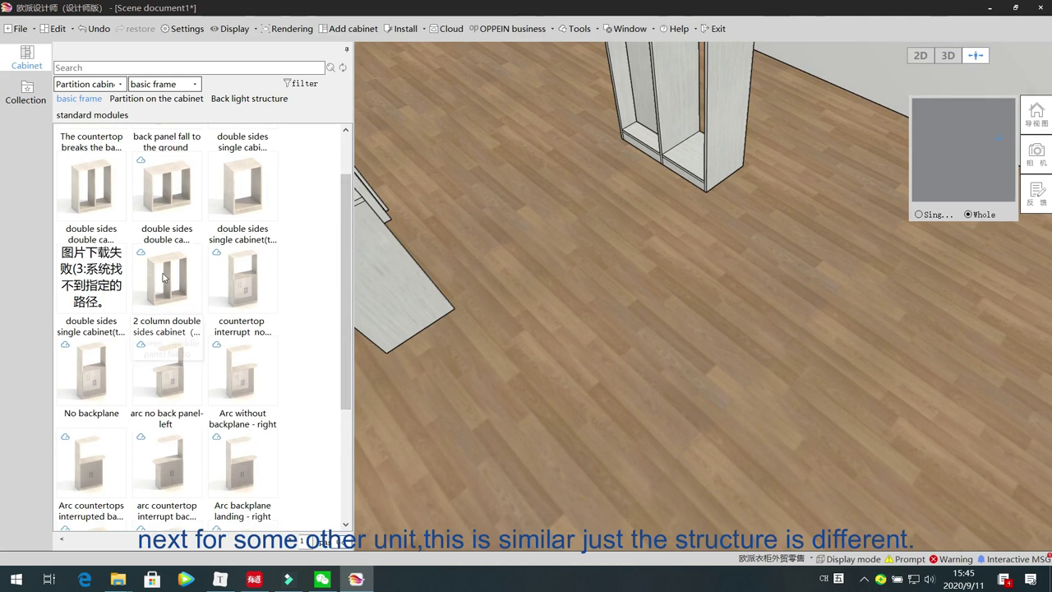
{"action": "mouse_move", "coordinate": [188, 275]}
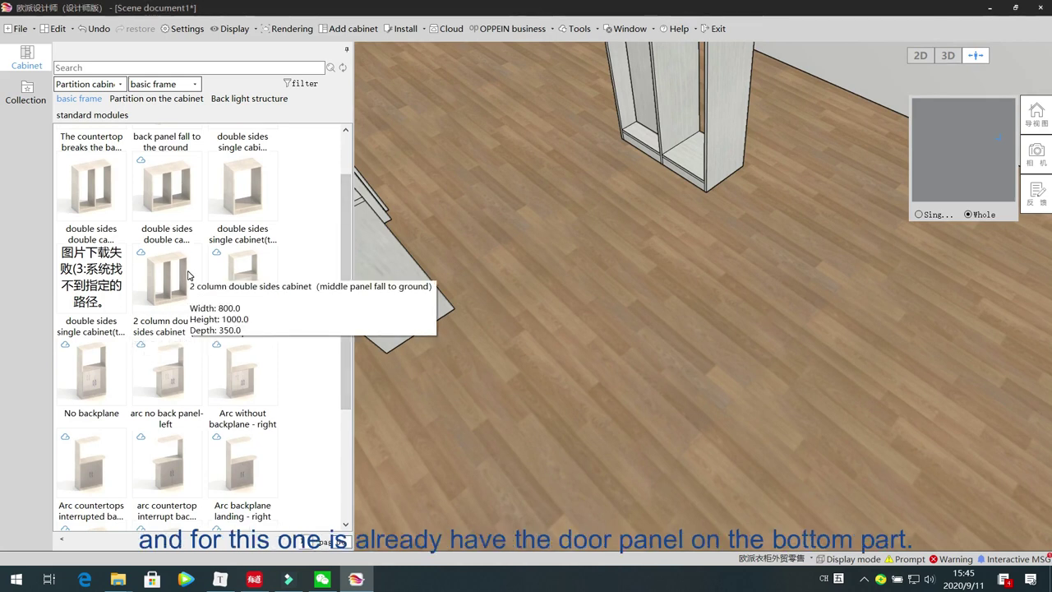
{"action": "left_click", "coordinate": [243, 281]}
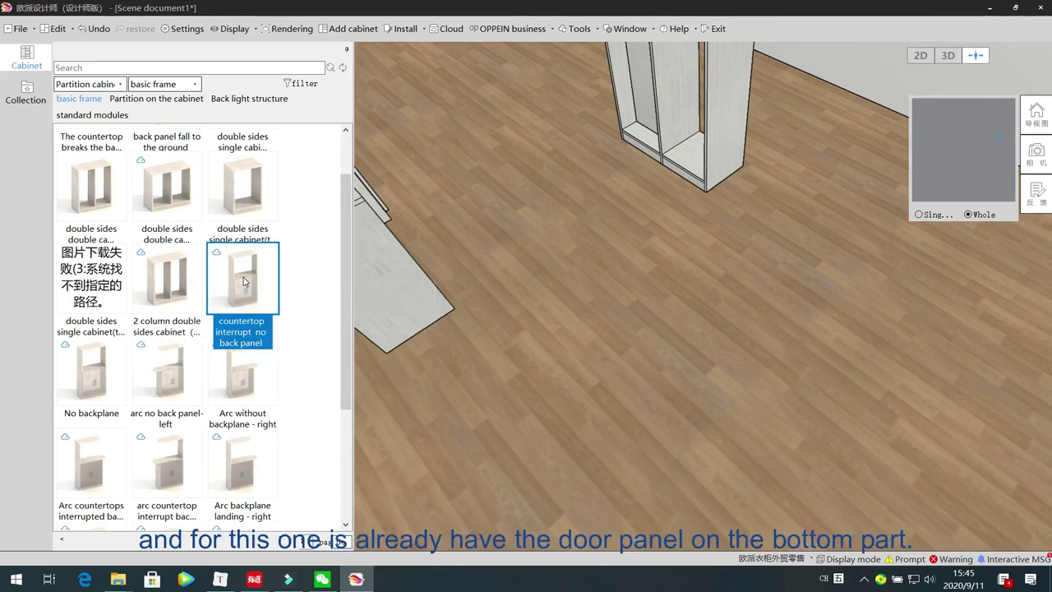
{"action": "left_click_drag", "start_coordinate": [450, 363], "coordinate": [669, 334]}
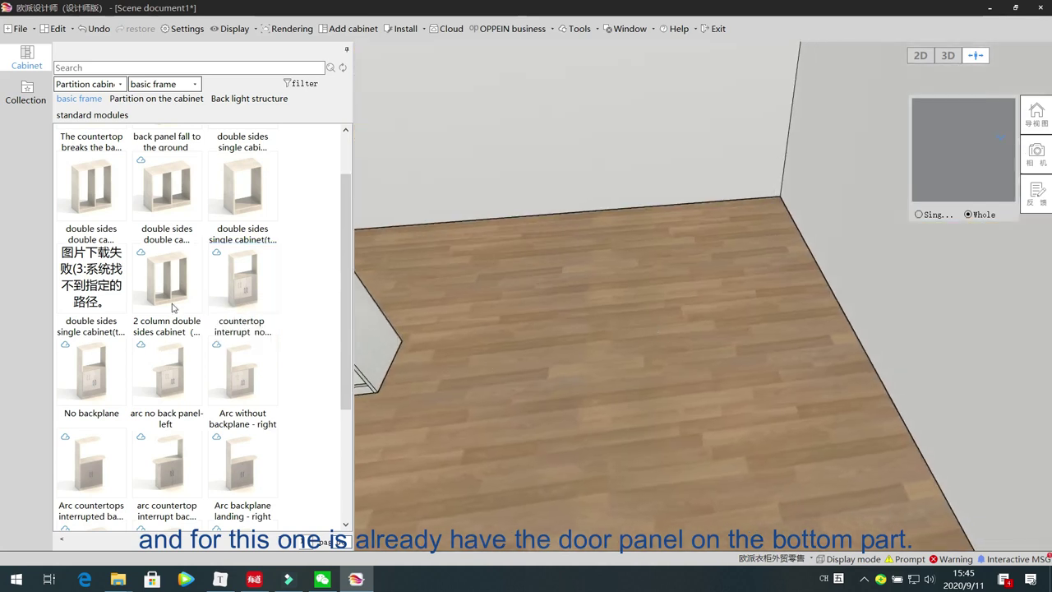
{"action": "left_click", "coordinate": [245, 281]}
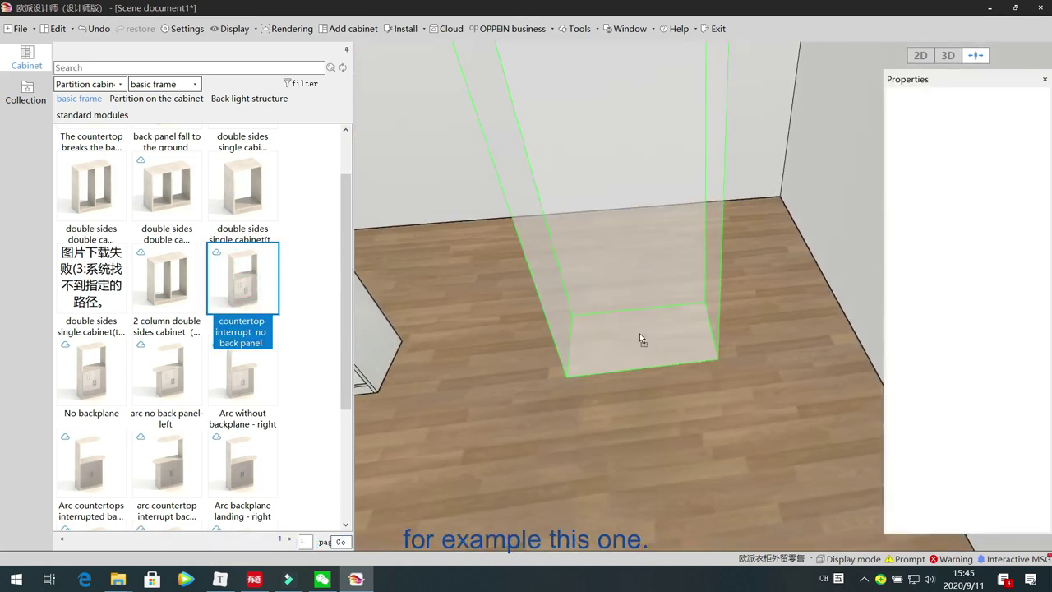
{"action": "left_click", "coordinate": [632, 351]}
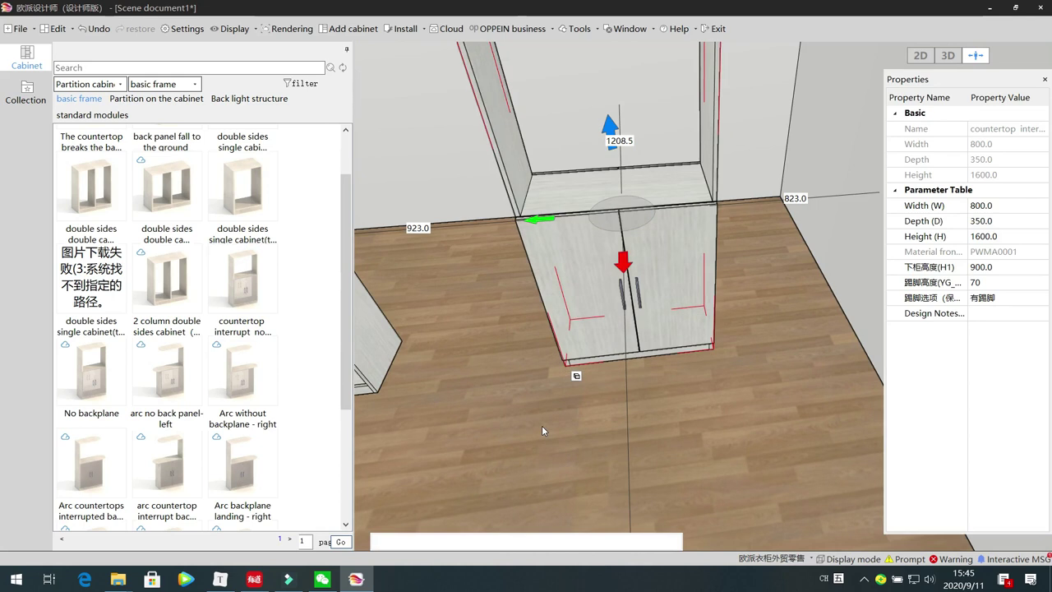
{"action": "left_click", "coordinate": [526, 439]}
{"action": "left_click_drag", "start_coordinate": [707, 421], "coordinate": [721, 279]}
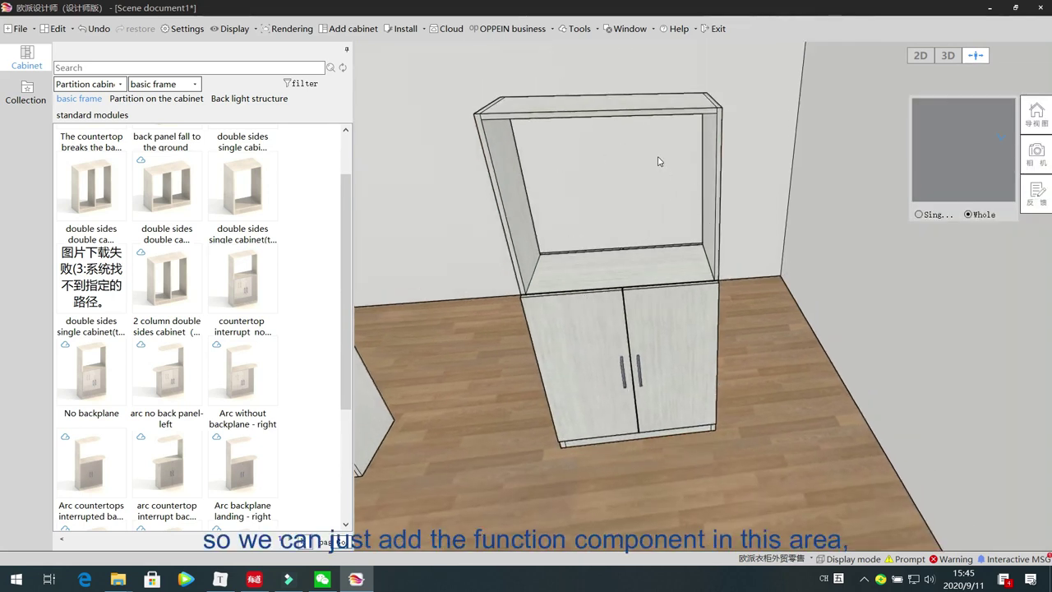
Step: Delete the front and back door panels from the lower section of the countertop cabinet
{"action": "left_click", "coordinate": [591, 345]}
{"action": "key", "text": "Delete"}
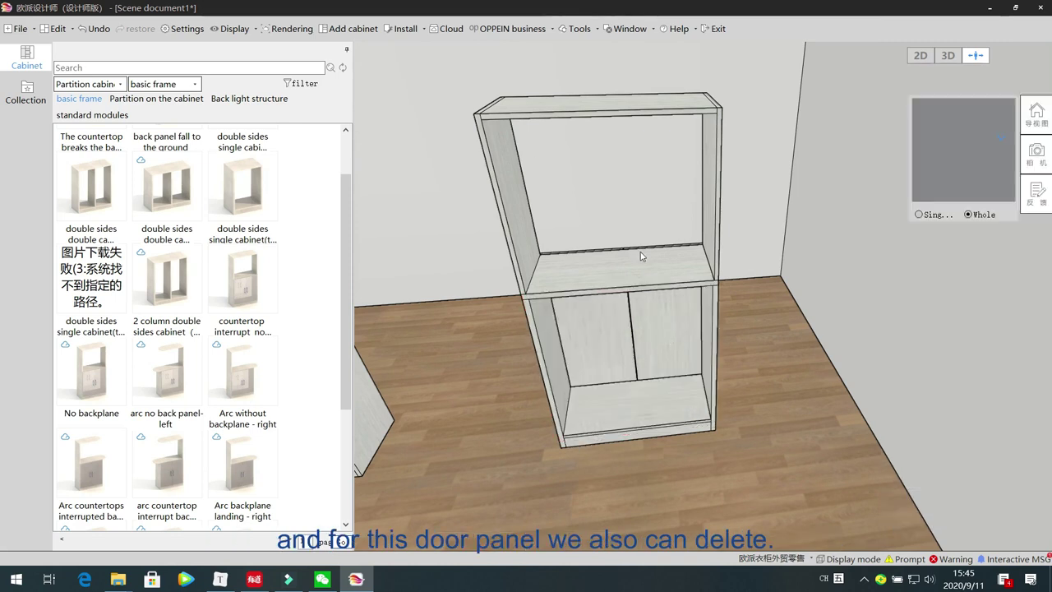
{"action": "left_click", "coordinate": [637, 323]}
{"action": "key", "text": "Delete"}
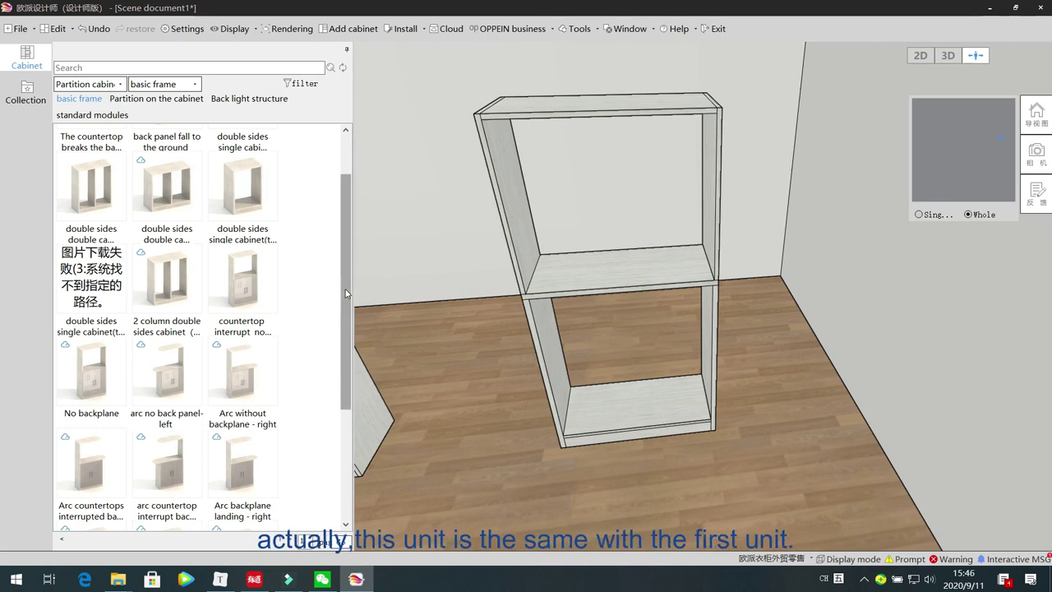
Step: Compare the countertop cabinet with the first basic frame in the catalogue, and delete the cabinet near the room corner
{"action": "scroll", "coordinate": [346, 293], "scroll_direction": "up", "scroll_amount": 2}
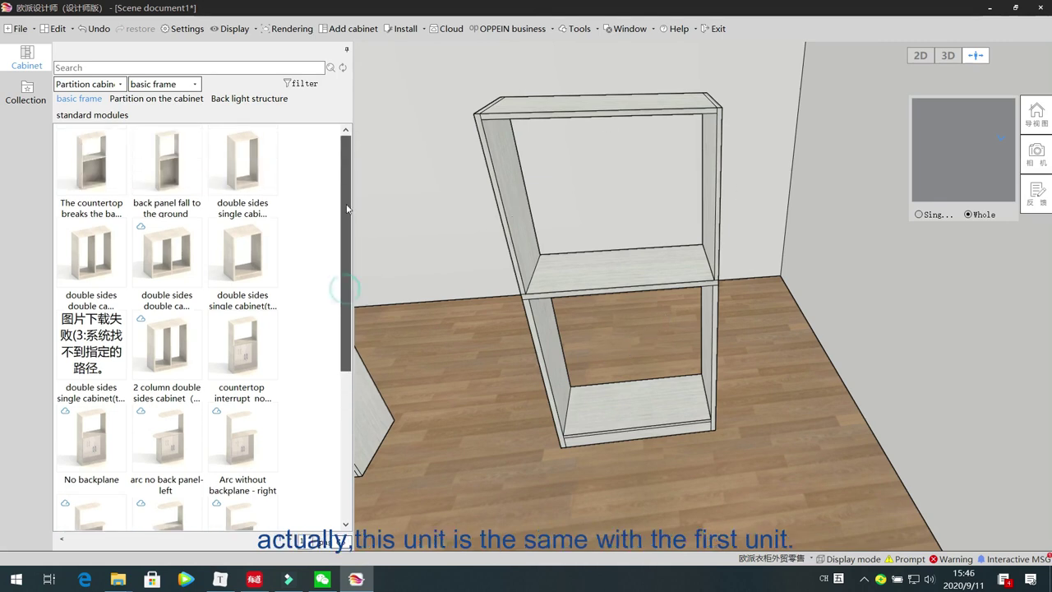
{"action": "left_click", "coordinate": [99, 174]}
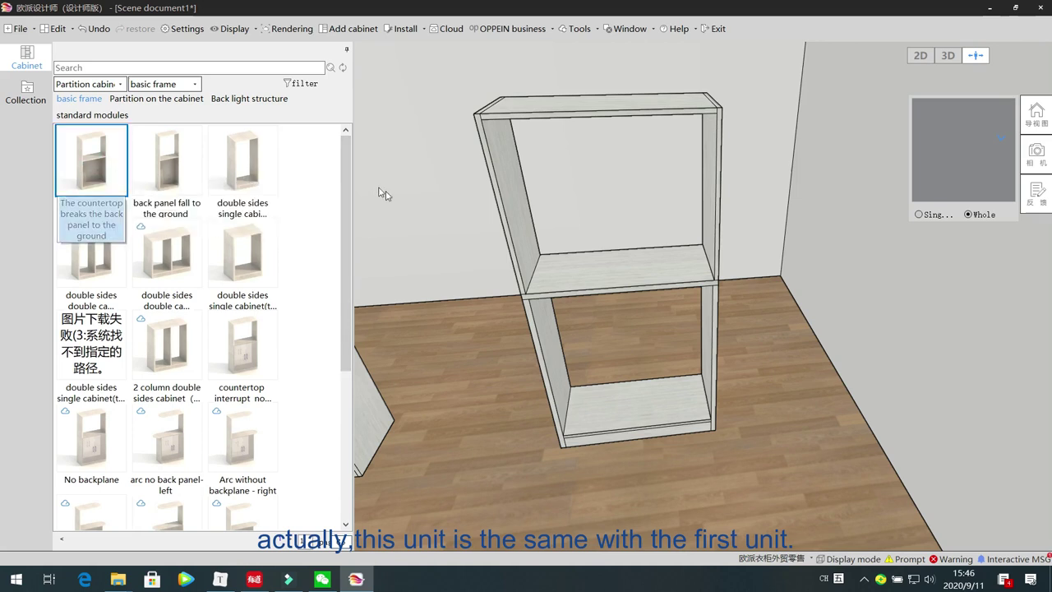
{"action": "scroll", "coordinate": [346, 247], "scroll_direction": "down", "scroll_amount": 6}
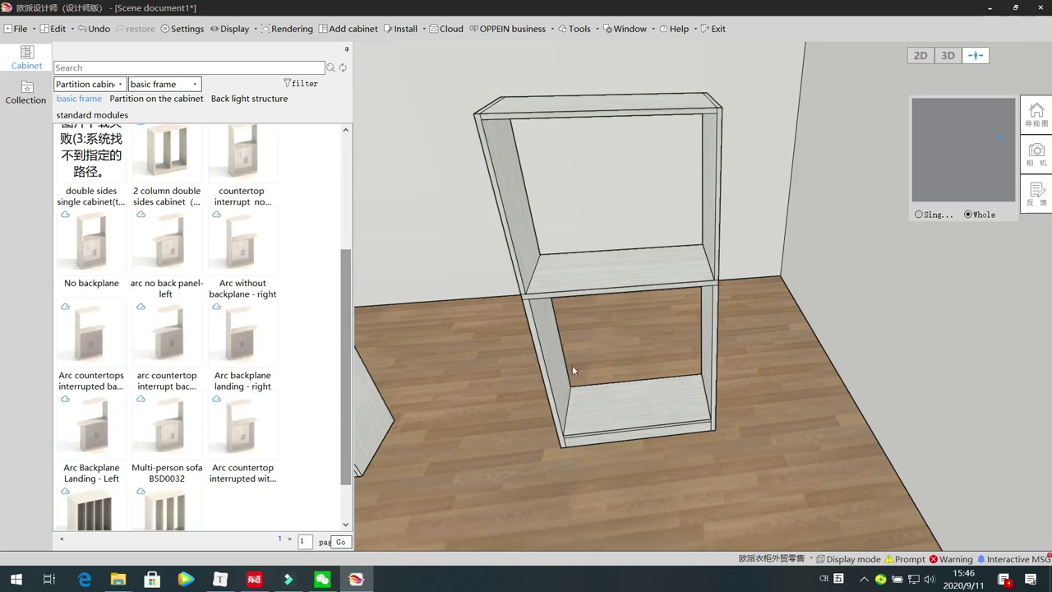
{"action": "left_click", "coordinate": [676, 370]}
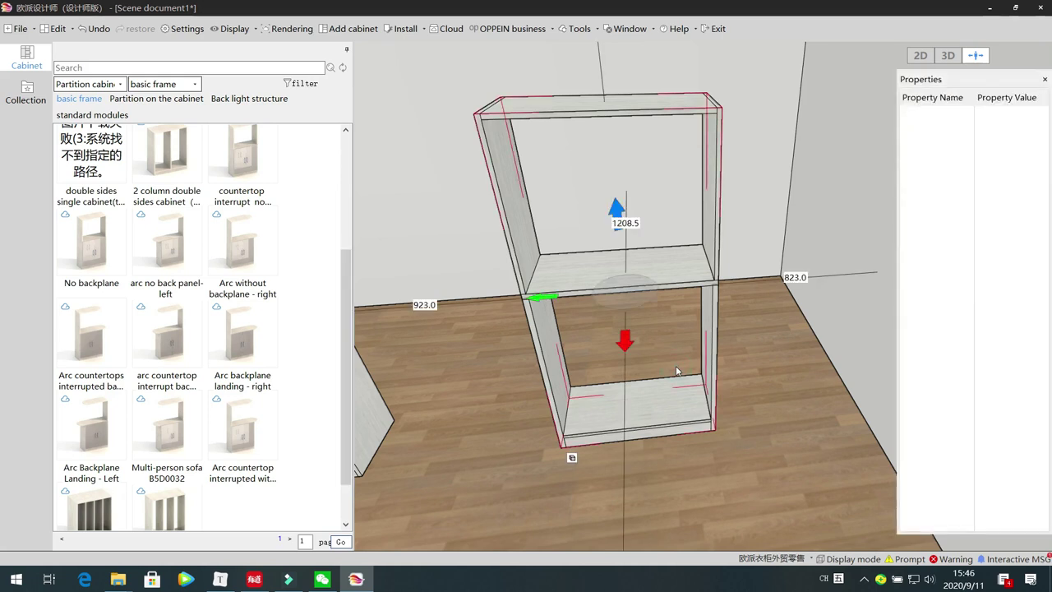
{"action": "key", "text": "Delete"}
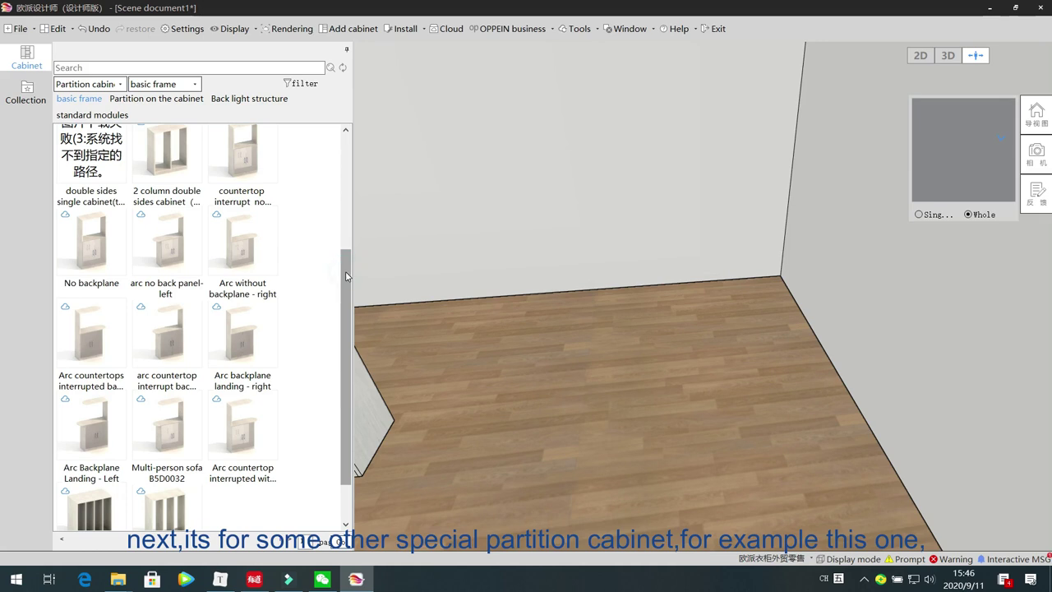
Step: Place an "arc no back panel-left" basic frame on the floor near the room corner
{"action": "left_click", "coordinate": [158, 251]}
{"action": "left_click_drag", "start_coordinate": [173, 243], "coordinate": [662, 399]}
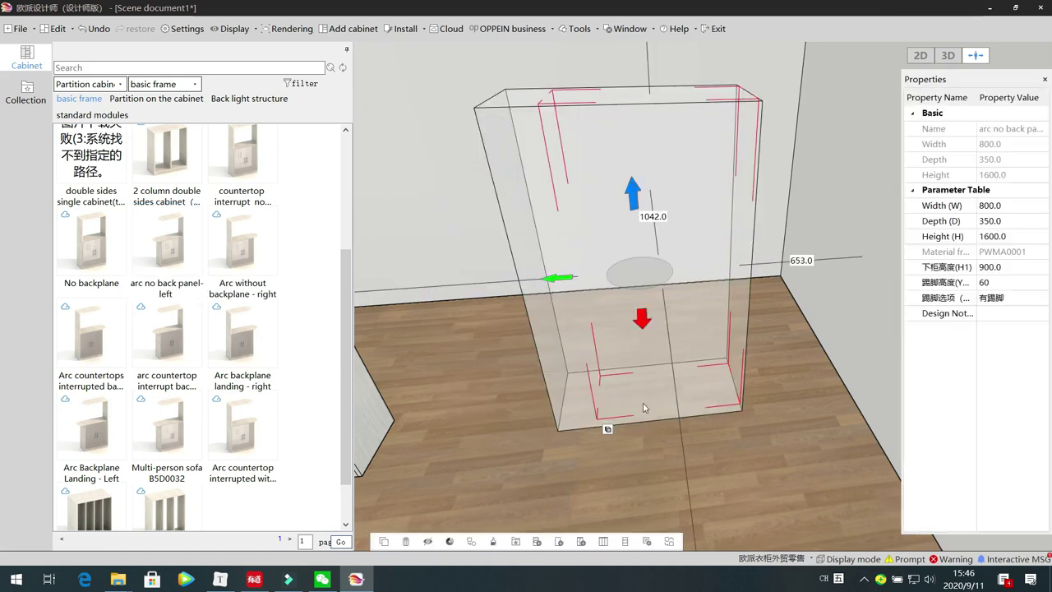
{"action": "left_click", "coordinate": [506, 424]}
Step: Examine the arc cabinet's top panel properties, including the thickness options and the left, back and front extension parameters
{"action": "left_click", "coordinate": [573, 271]}
{"action": "left_click", "coordinate": [602, 98]}
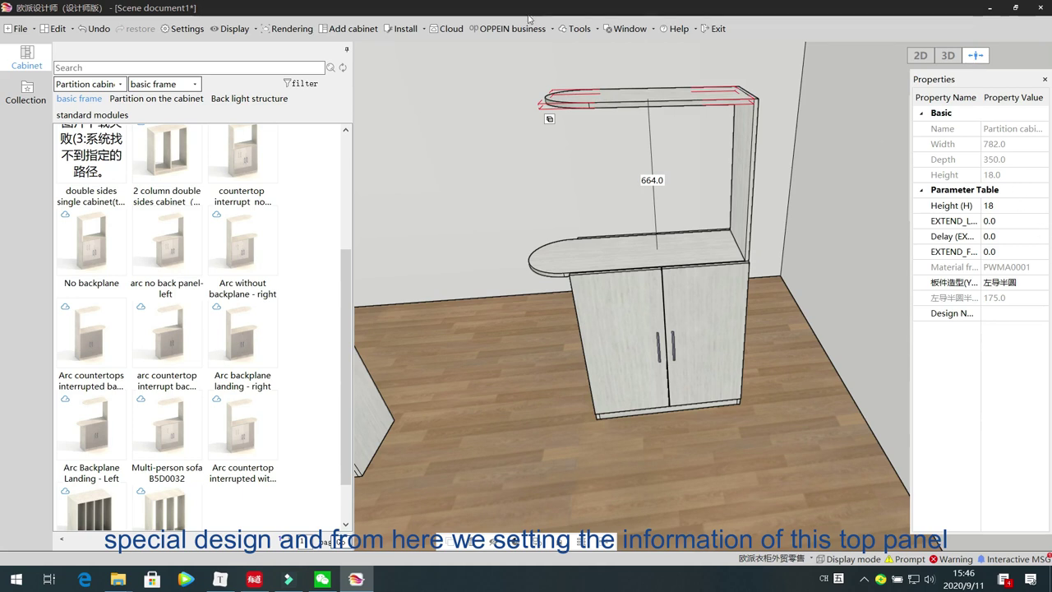
{"action": "left_click", "coordinate": [609, 250]}
{"action": "left_click", "coordinate": [625, 94]}
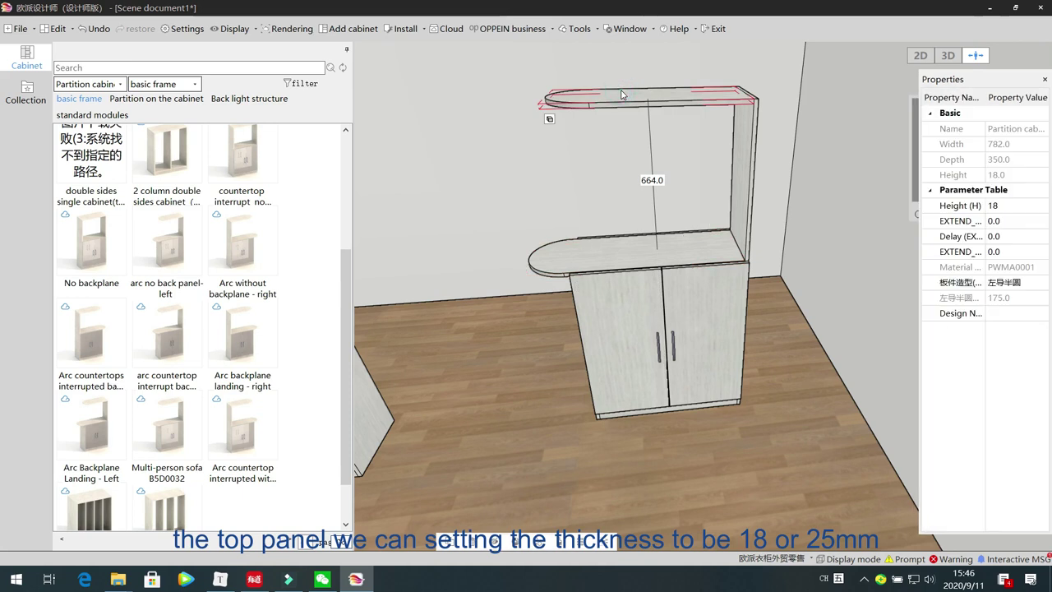
{"action": "left_click", "coordinate": [1037, 205]}
{"action": "left_click", "coordinate": [1037, 206]}
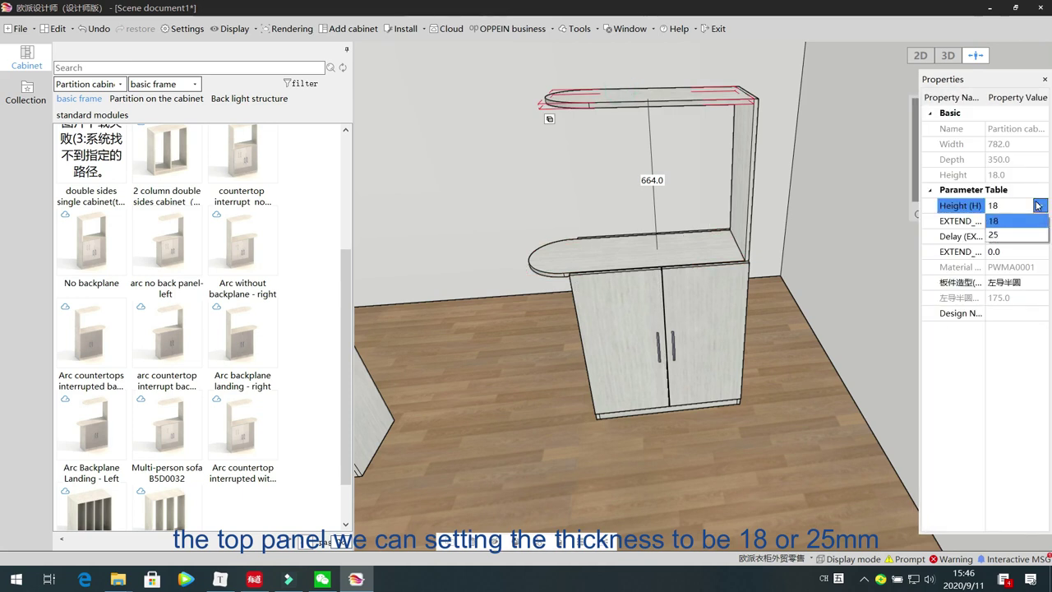
{"action": "left_click", "coordinate": [1039, 206]}
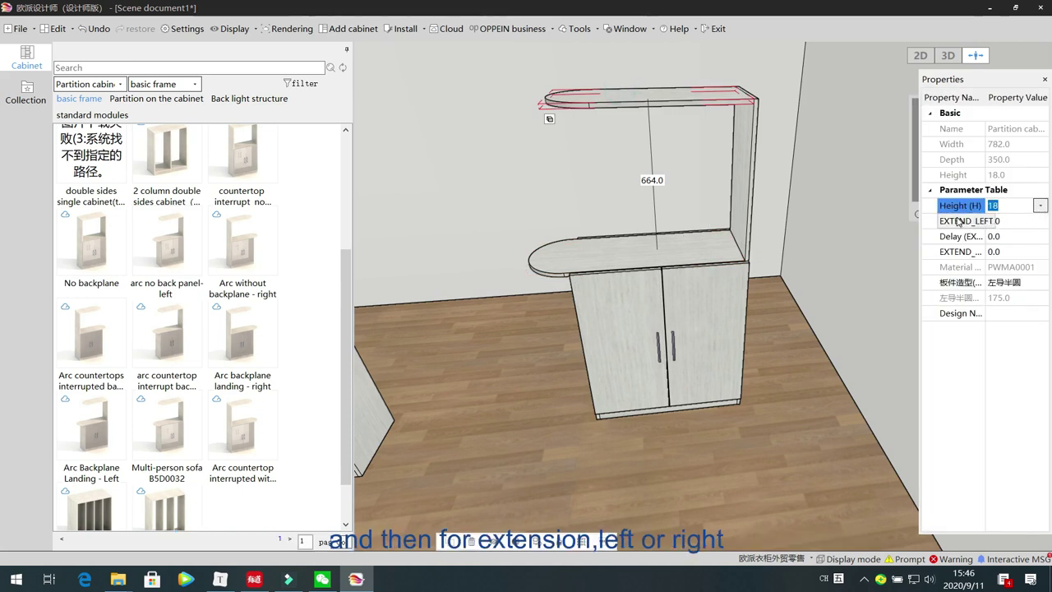
{"action": "left_click_drag", "start_coordinate": [911, 242], "coordinate": [828, 243]}
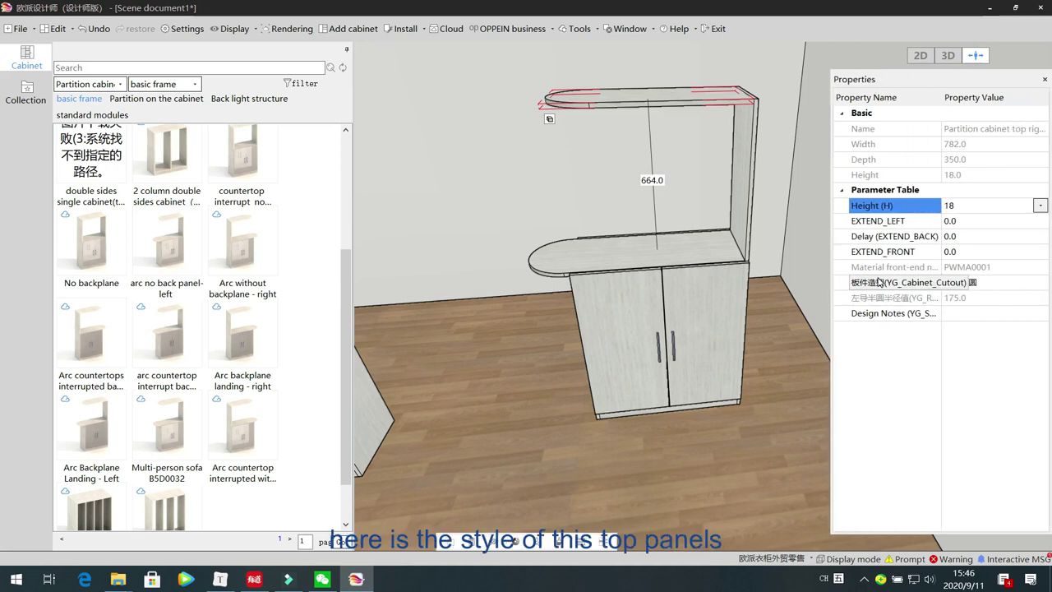
Step: Try the square shape (方型) on the top panel, and set it back to the left half circle (左导半圆)
{"action": "left_click", "coordinate": [1019, 284]}
{"action": "left_click", "coordinate": [1039, 283]}
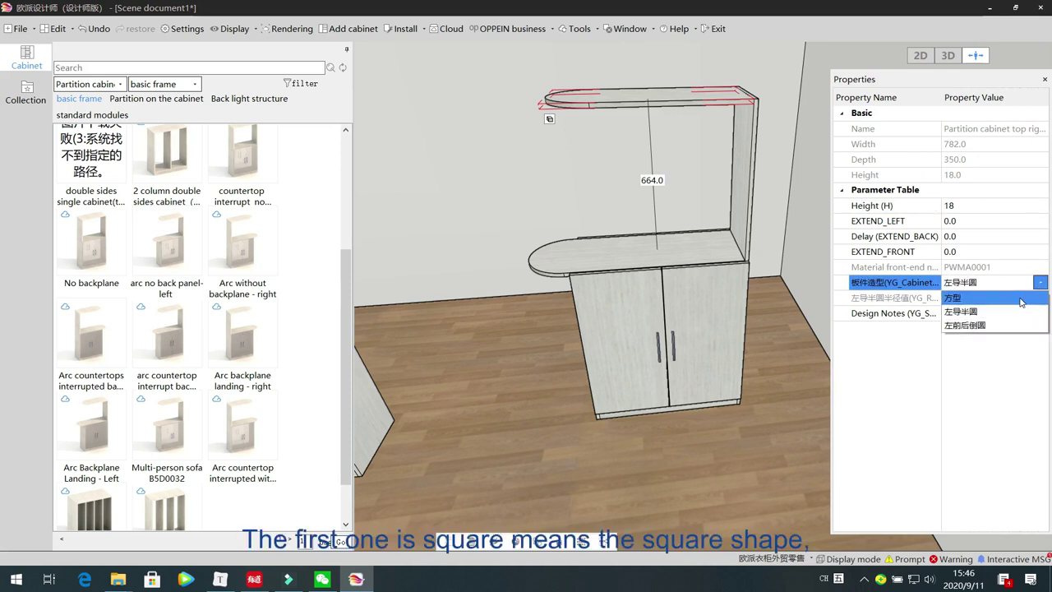
{"action": "left_click", "coordinate": [1019, 294]}
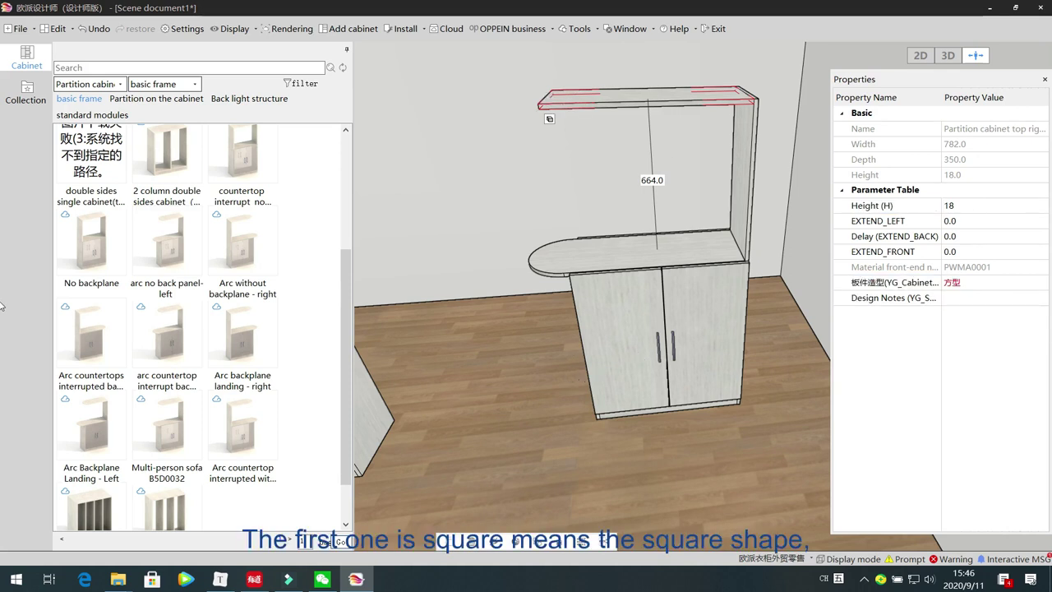
{"action": "left_click", "coordinate": [1019, 283]}
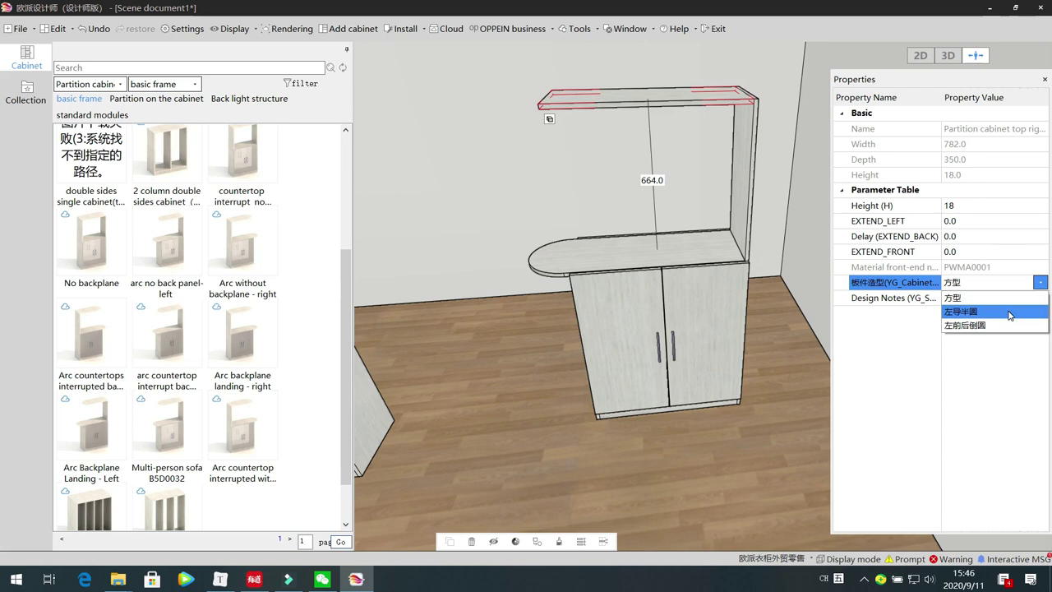
{"action": "left_click", "coordinate": [1008, 313]}
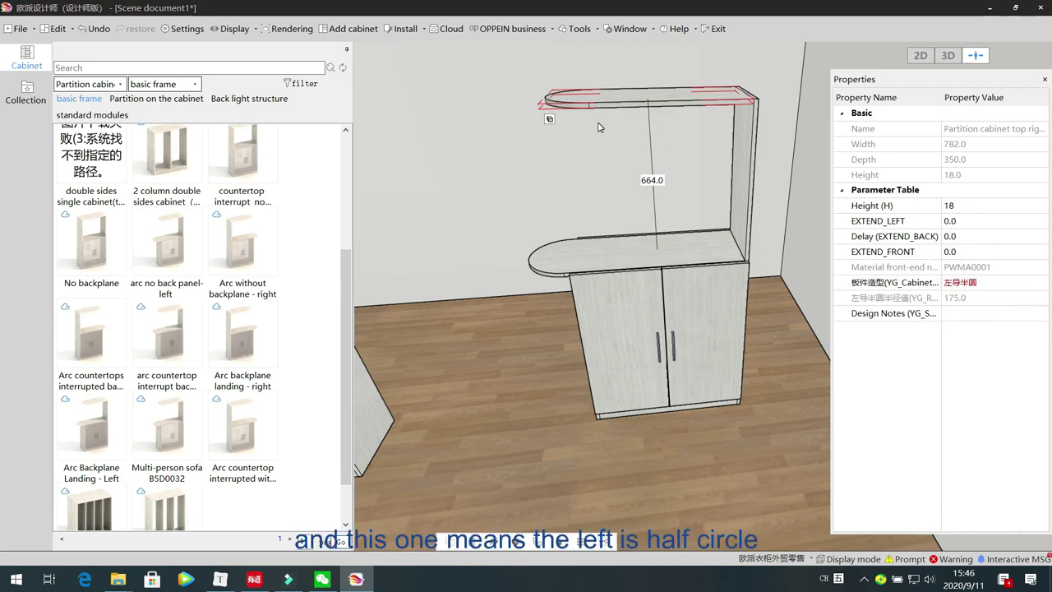
Step: Set the top panel's shape (板件造型) to 左前后倒圆 and inspect the rounded corners from above
{"action": "left_click", "coordinate": [1040, 287]}
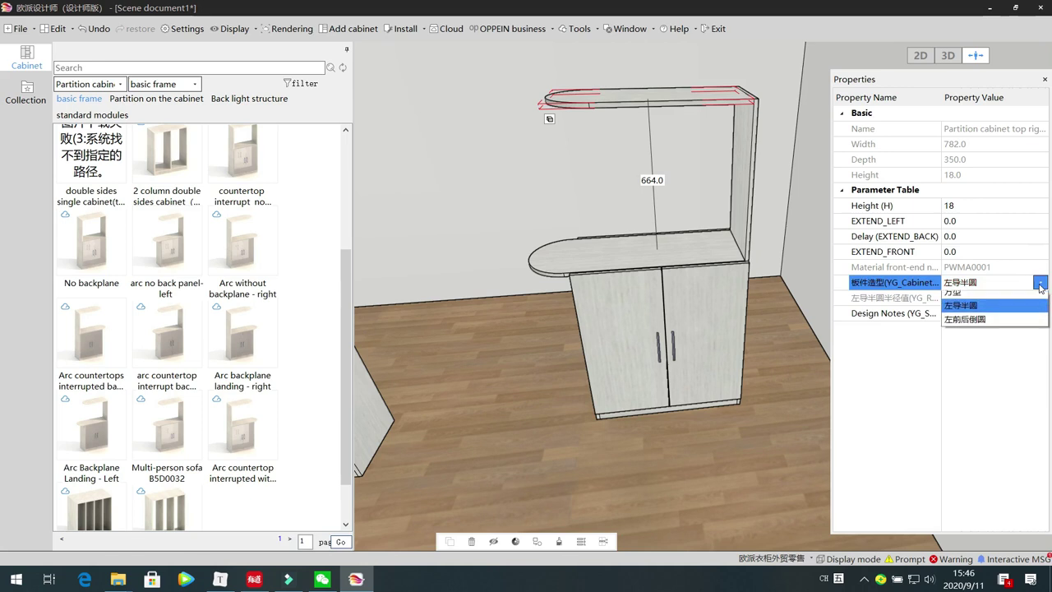
{"action": "left_click", "coordinate": [1001, 326]}
{"action": "left_click", "coordinate": [521, 400]}
{"action": "scroll", "coordinate": [521, 400], "scroll_direction": "up", "scroll_amount": 3}
{"action": "left_click_drag", "start_coordinate": [563, 280], "coordinate": [592, 339]}
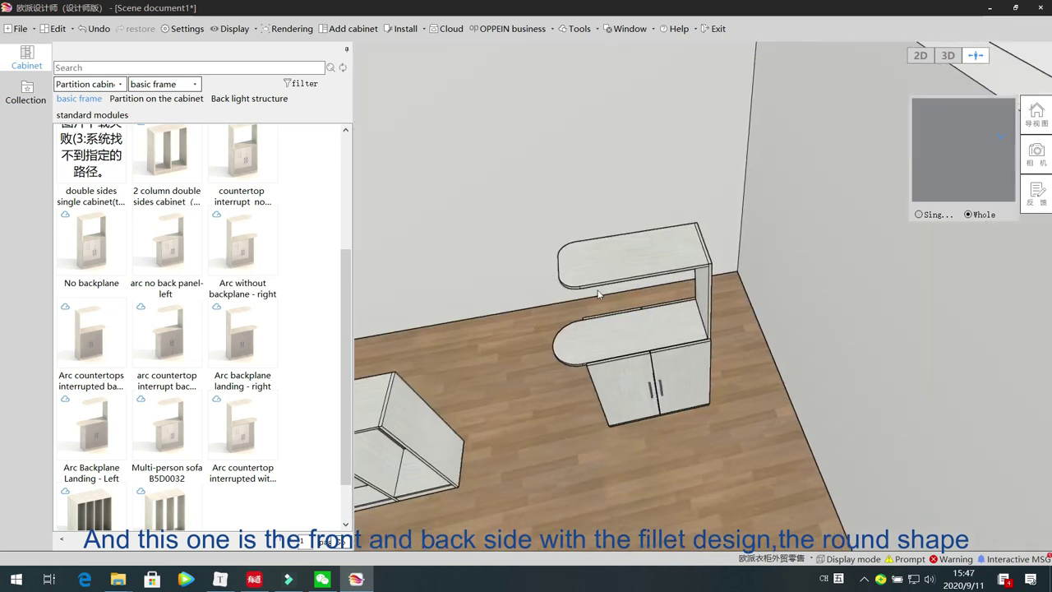
Step: Set the top panel's left front fillet value (左前倒圆值) to 200
{"action": "left_click", "coordinate": [592, 260]}
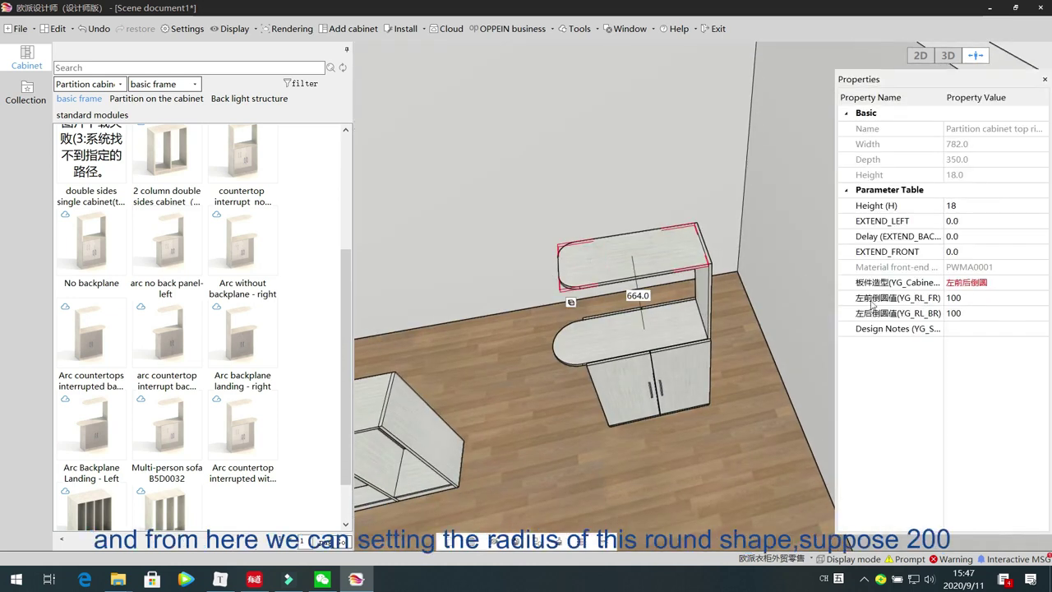
{"action": "left_click", "coordinate": [1002, 299]}
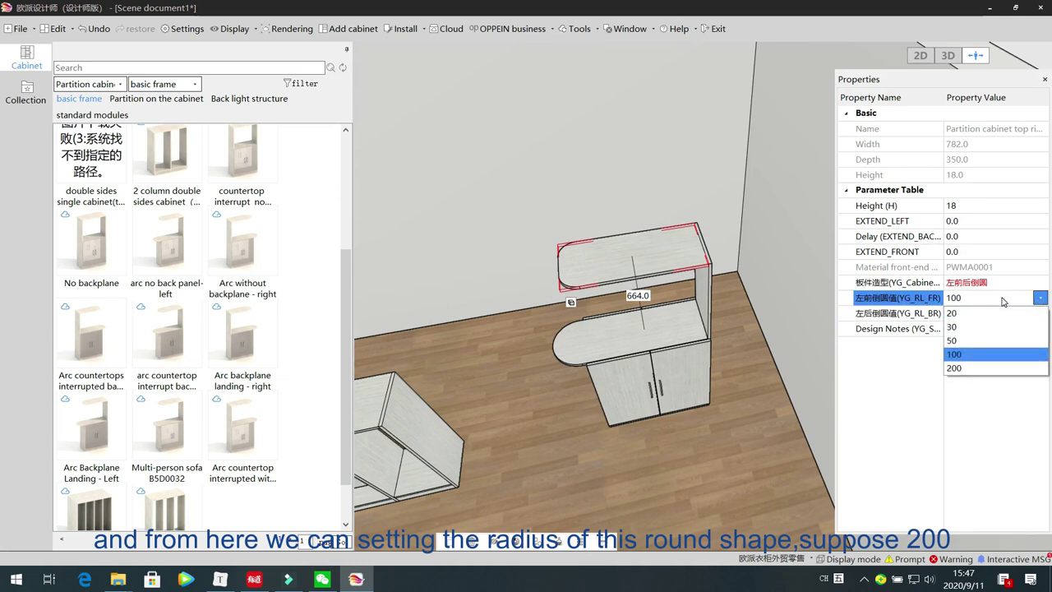
{"action": "left_click", "coordinate": [1002, 300]}
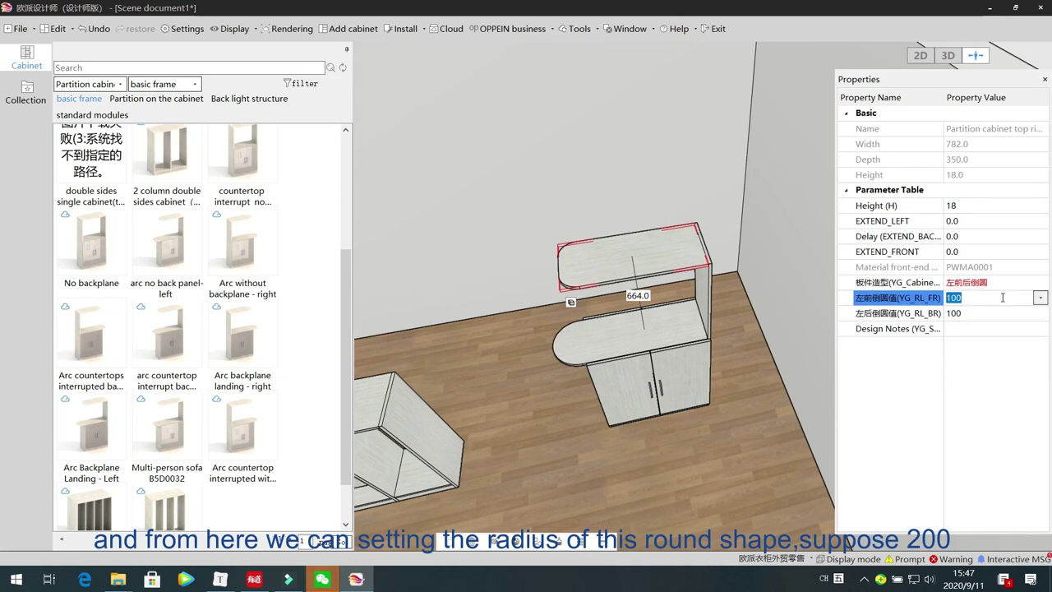
{"action": "left_click", "coordinate": [1003, 298]}
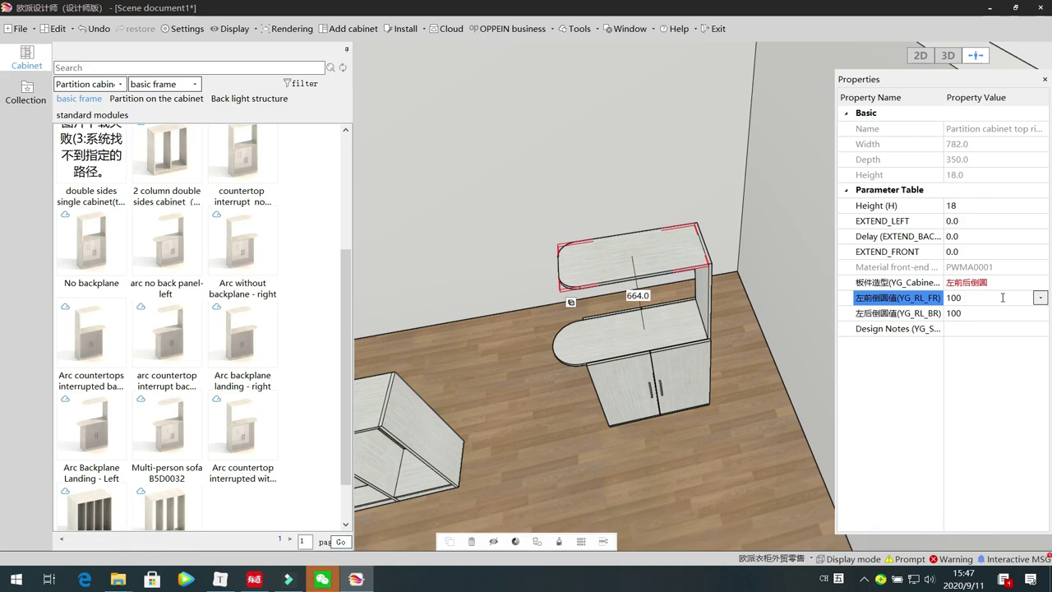
{"action": "left_click", "coordinate": [1041, 297]}
{"action": "left_click", "coordinate": [985, 367]}
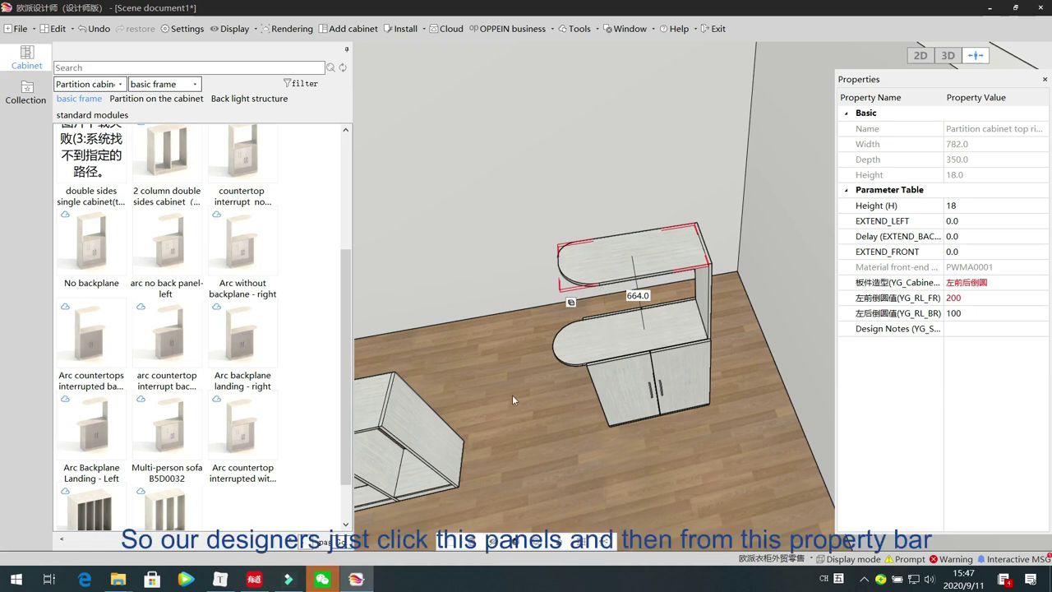
Step: Check the shape and extension properties of the arc cabinet's lower countertop panel
{"action": "left_click", "coordinate": [610, 340]}
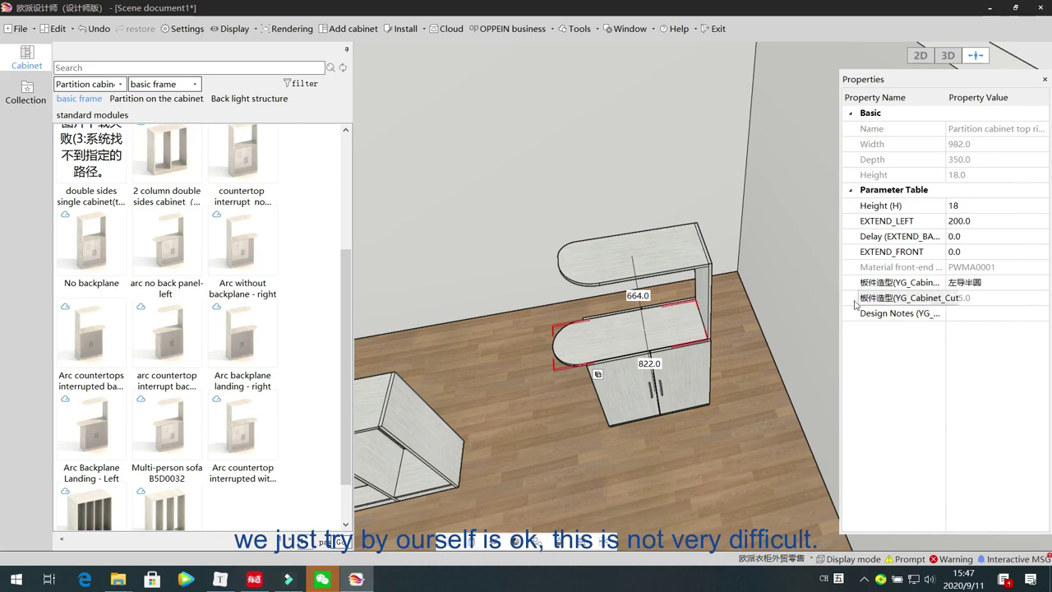
{"action": "left_click", "coordinate": [726, 419]}
{"action": "left_click", "coordinate": [447, 263]}
{"action": "left_click_drag", "start_coordinate": [470, 323], "coordinate": [480, 349]}
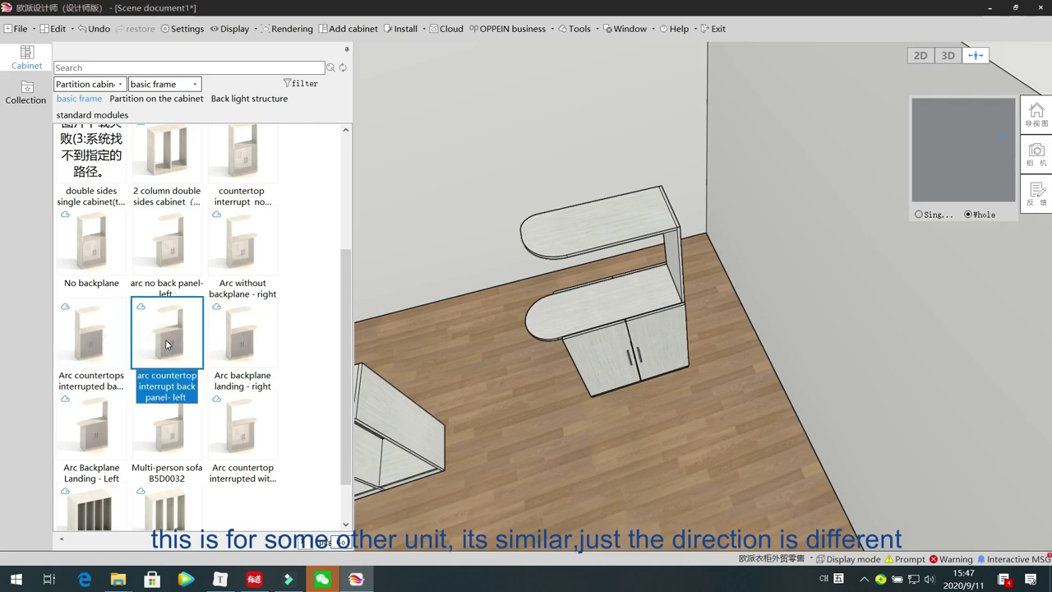
Step: Compare the left and right versions of the arc cabinets in the basic frame catalogue
{"action": "mouse_move", "coordinate": [255, 339]}
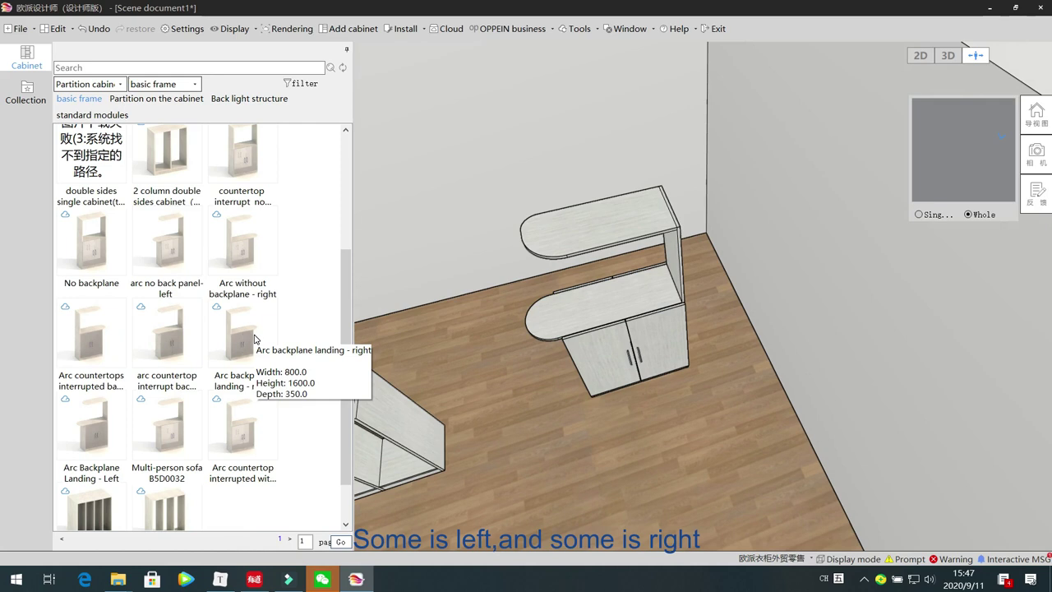
{"action": "left_click", "coordinate": [254, 338]}
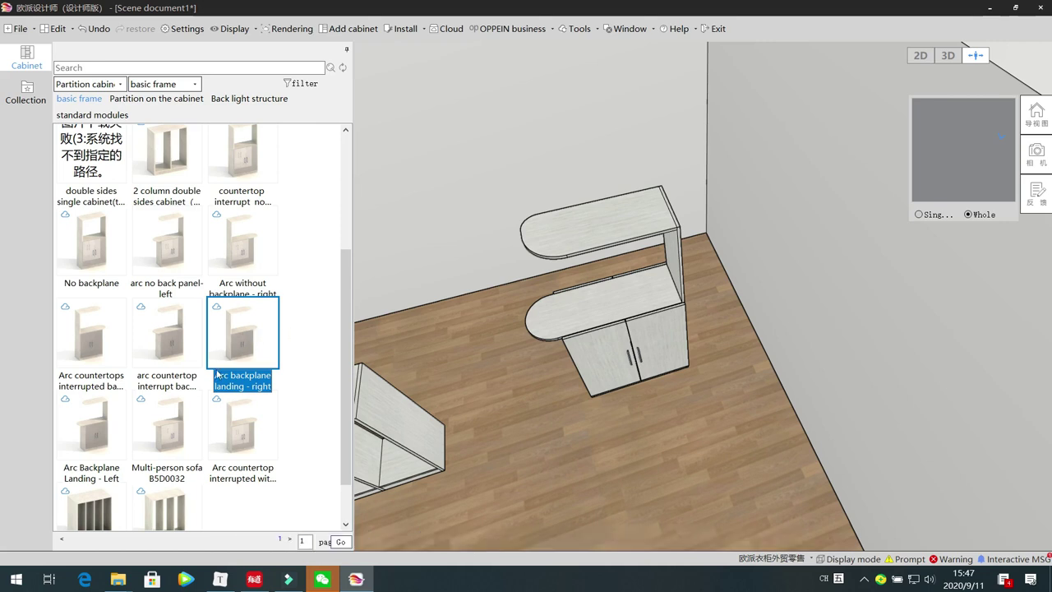
{"action": "left_click", "coordinate": [179, 441]}
{"action": "left_click", "coordinate": [232, 427]}
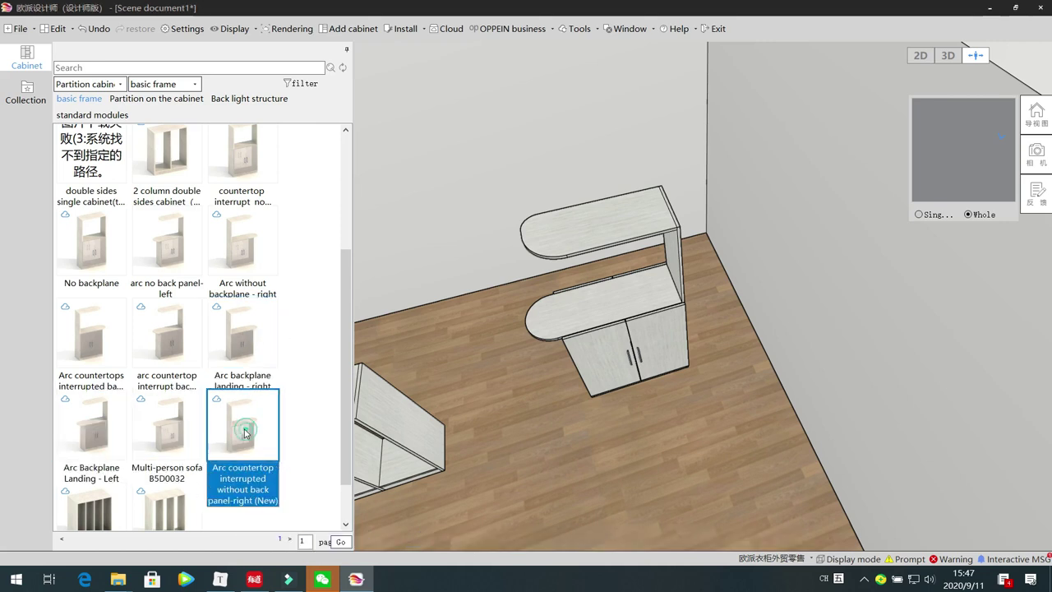
{"action": "scroll", "coordinate": [228, 430], "scroll_direction": "down", "scroll_amount": 1}
{"action": "scroll", "coordinate": [227, 430], "scroll_direction": "up", "scroll_amount": 4}
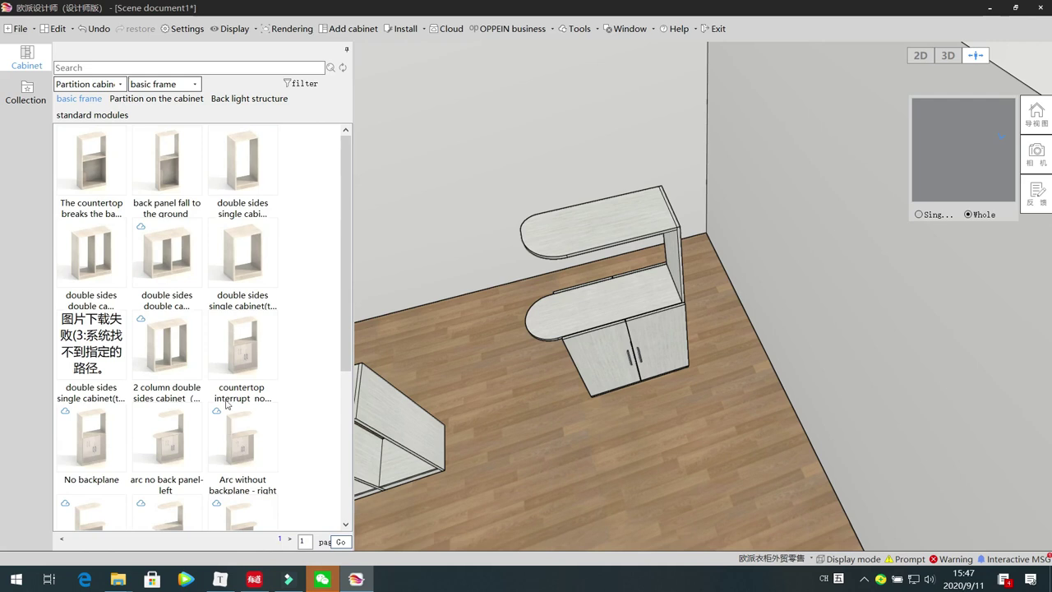
Step: Try to place the "top cover side single row up cabinet" from Partition on the cabinet as a standalone unit in the room
{"action": "left_click", "coordinate": [96, 102]}
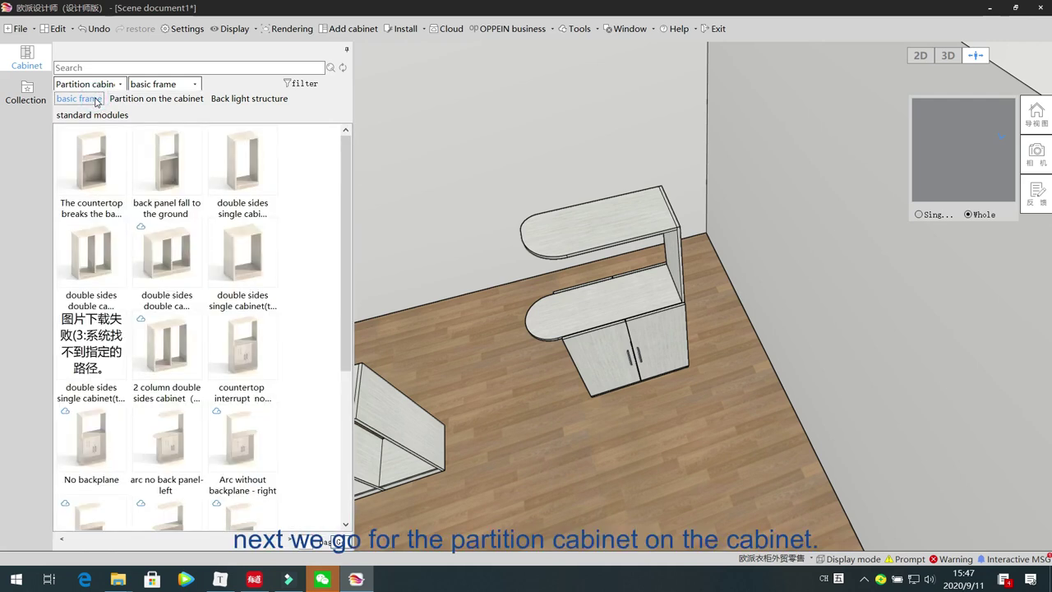
{"action": "left_click", "coordinate": [166, 100]}
{"action": "left_click_drag", "start_coordinate": [435, 337], "coordinate": [277, 222]}
{"action": "left_click_drag", "start_coordinate": [89, 161], "coordinate": [502, 240]}
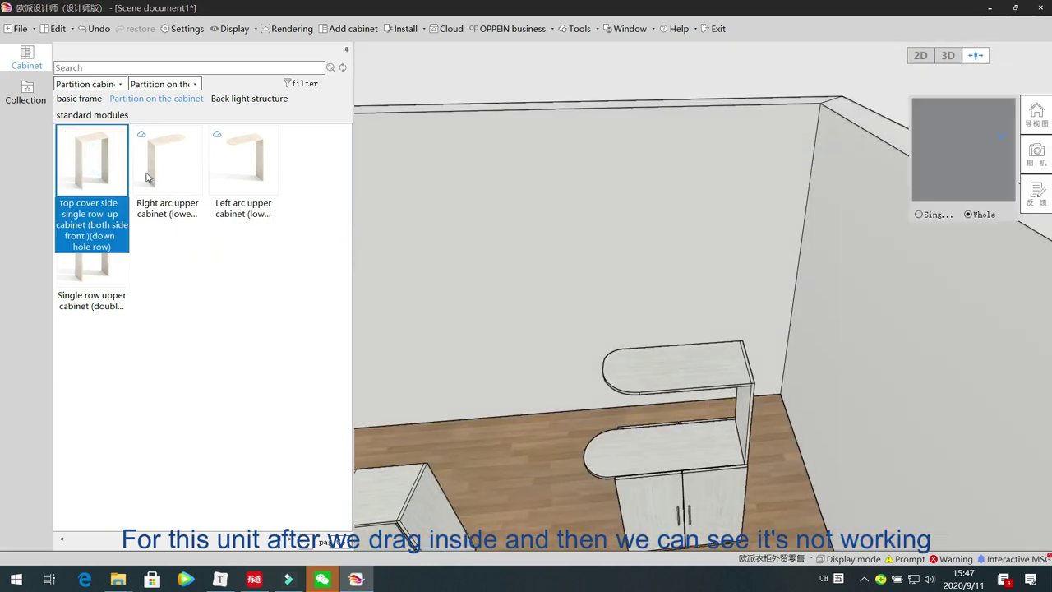
{"action": "left_click_drag", "start_coordinate": [92, 161], "coordinate": [503, 255]}
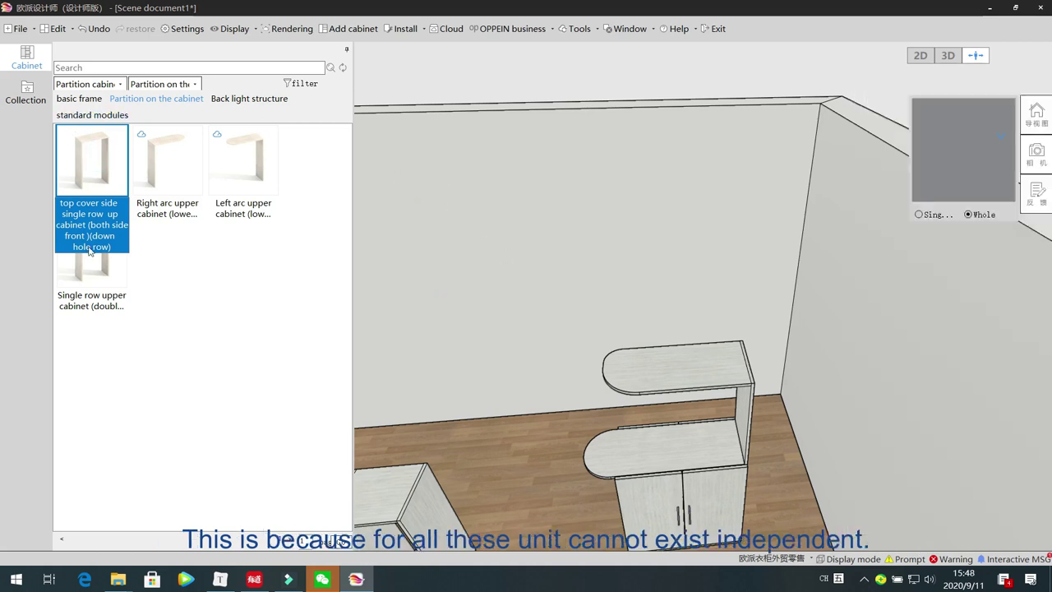
{"action": "left_click", "coordinate": [81, 168]}
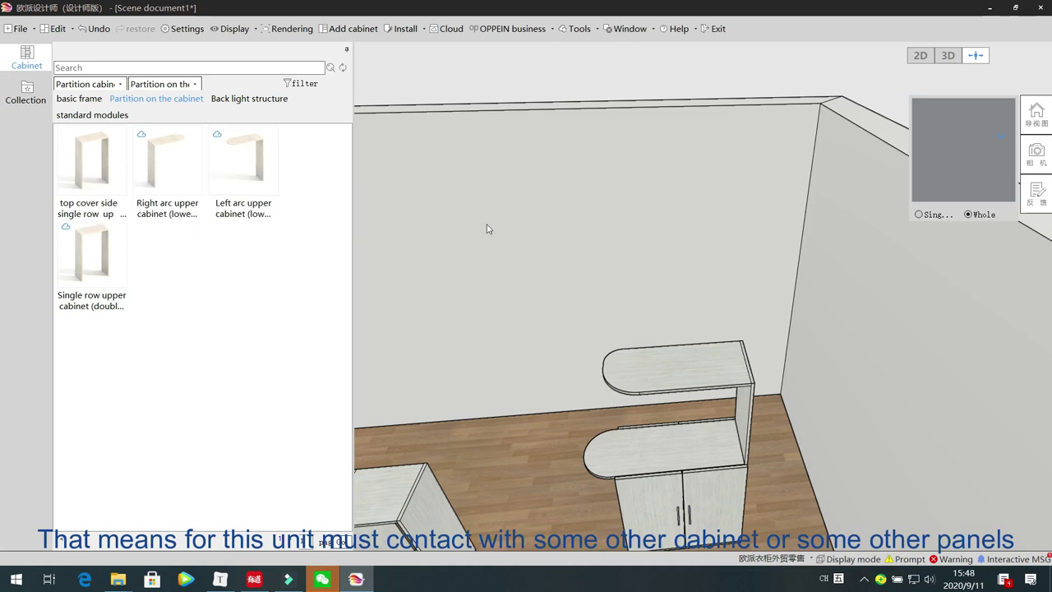
Step: Place a low "double sides single cabinet" basic frame by the wall behind the double cabinet, and open the Partition on the cabinet category
{"action": "left_click_drag", "start_coordinate": [612, 243], "coordinate": [461, 253]}
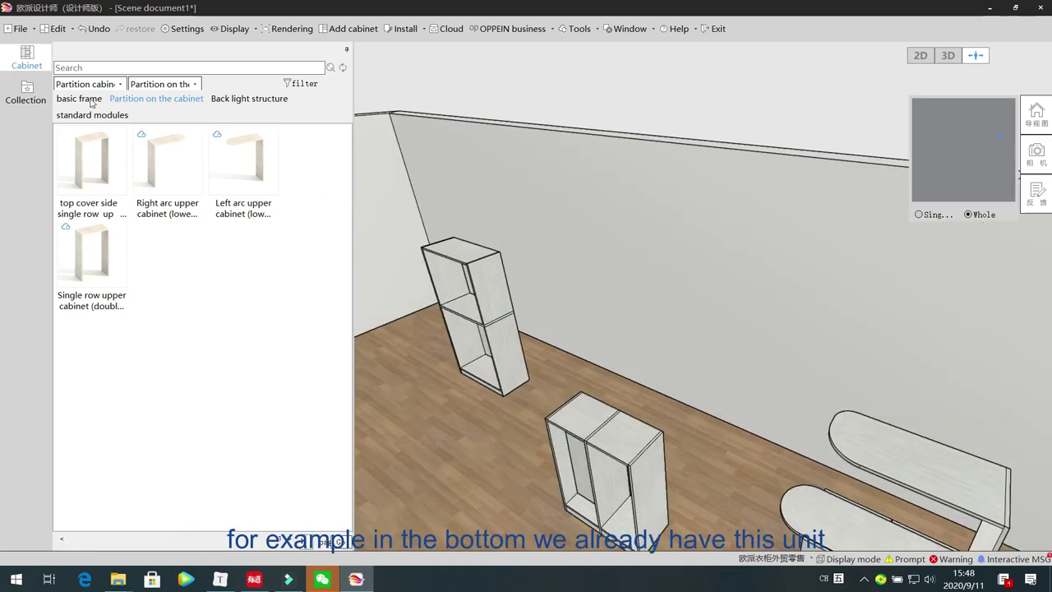
{"action": "left_click", "coordinate": [83, 99]}
{"action": "left_click_drag", "start_coordinate": [247, 248], "coordinate": [681, 406]}
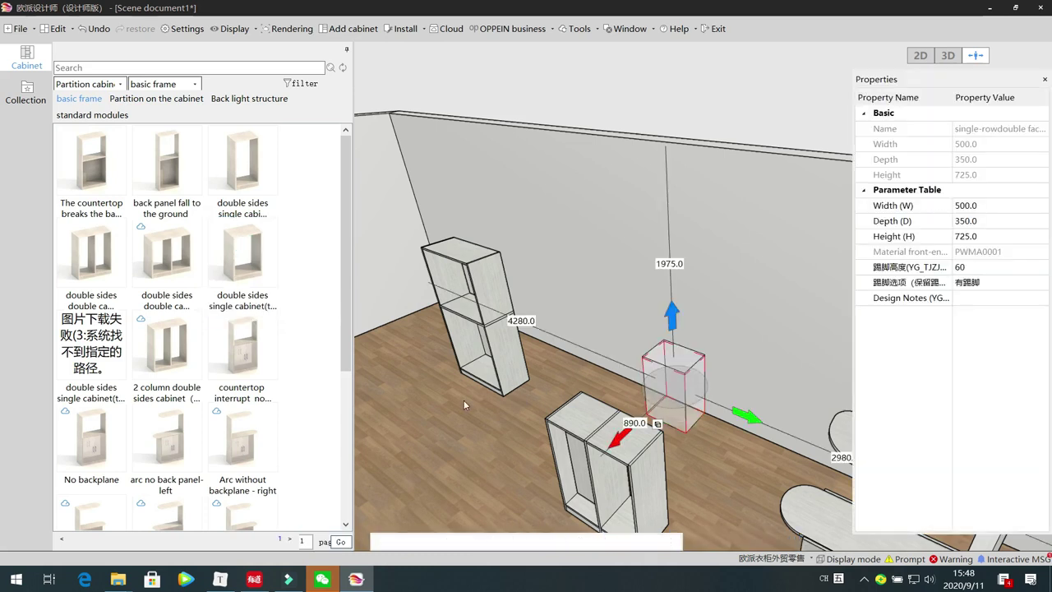
{"action": "left_click", "coordinate": [144, 98]}
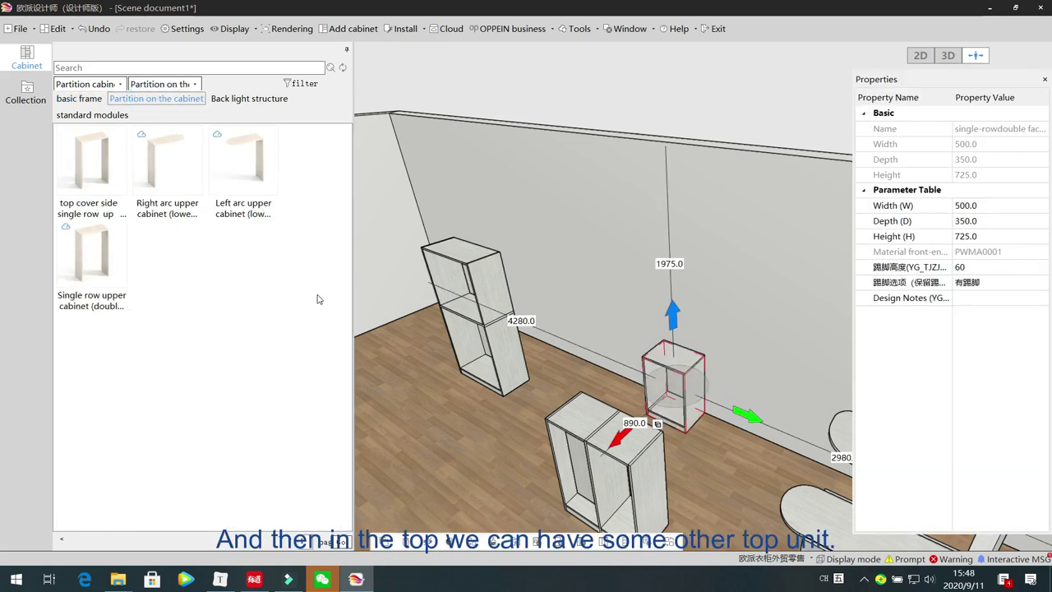
Step: Place the "top cover side single row up cabinet" on top of the low single cabinet by the wall
{"action": "left_click_drag", "start_coordinate": [409, 404], "coordinate": [446, 418]}
{"action": "scroll", "coordinate": [446, 418], "scroll_direction": "up", "scroll_amount": 4}
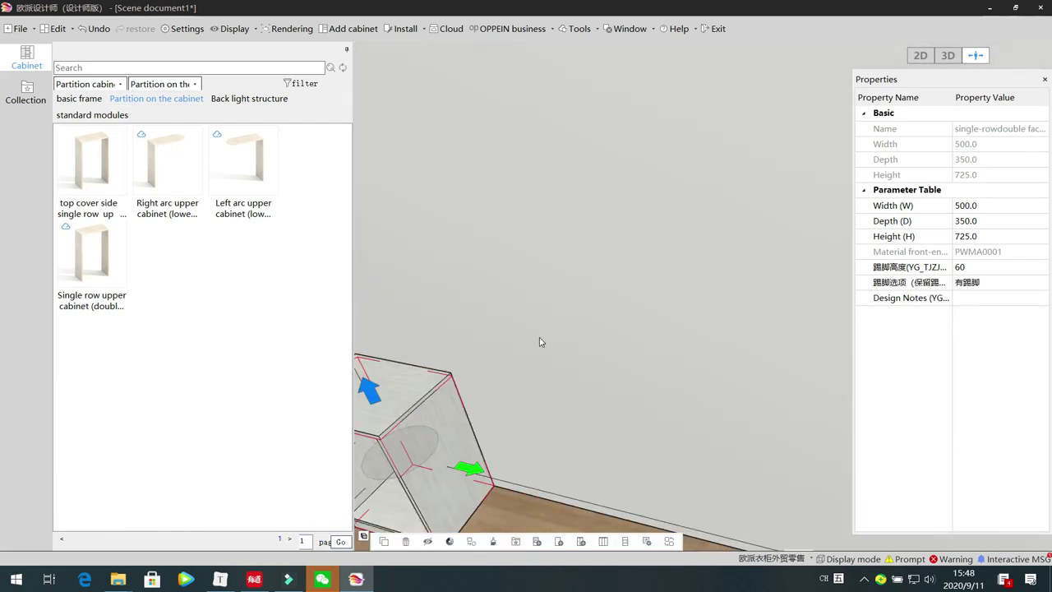
{"action": "scroll", "coordinate": [539, 341], "scroll_direction": "down", "scroll_amount": 3}
{"action": "left_click_drag", "start_coordinate": [115, 168], "coordinate": [648, 182]}
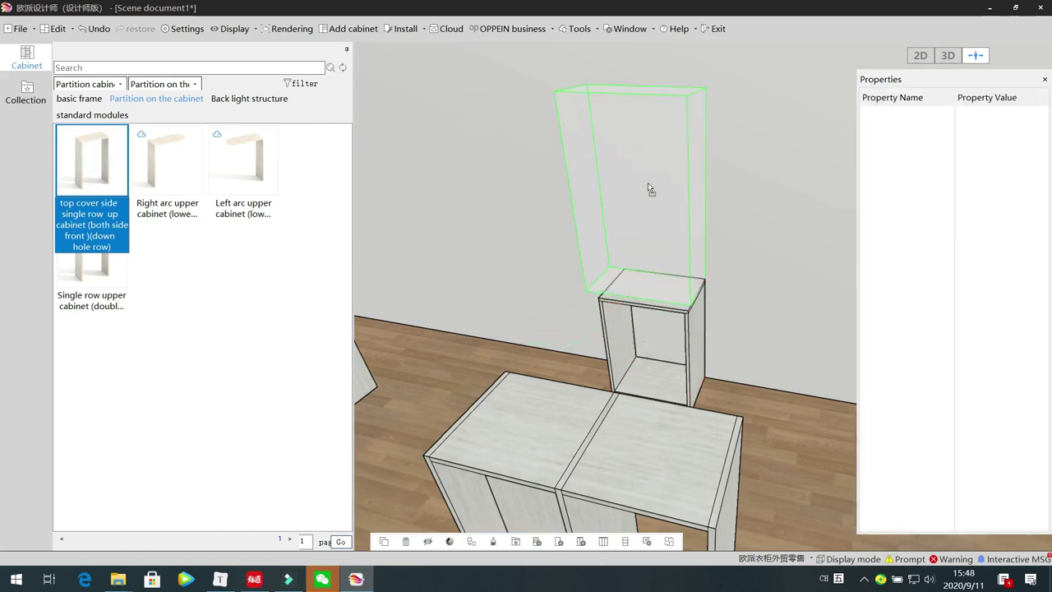
{"action": "left_click", "coordinate": [679, 257]}
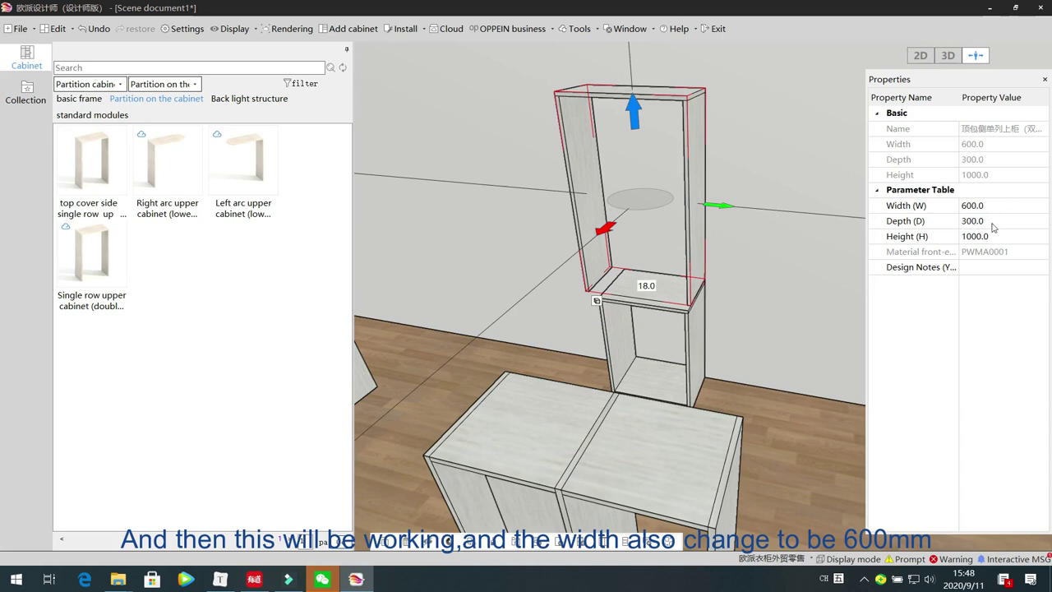
Step: Set the low base cabinet's width to 600 mm and shift it sideways to align with the upper unit
{"action": "left_click", "coordinate": [613, 331]}
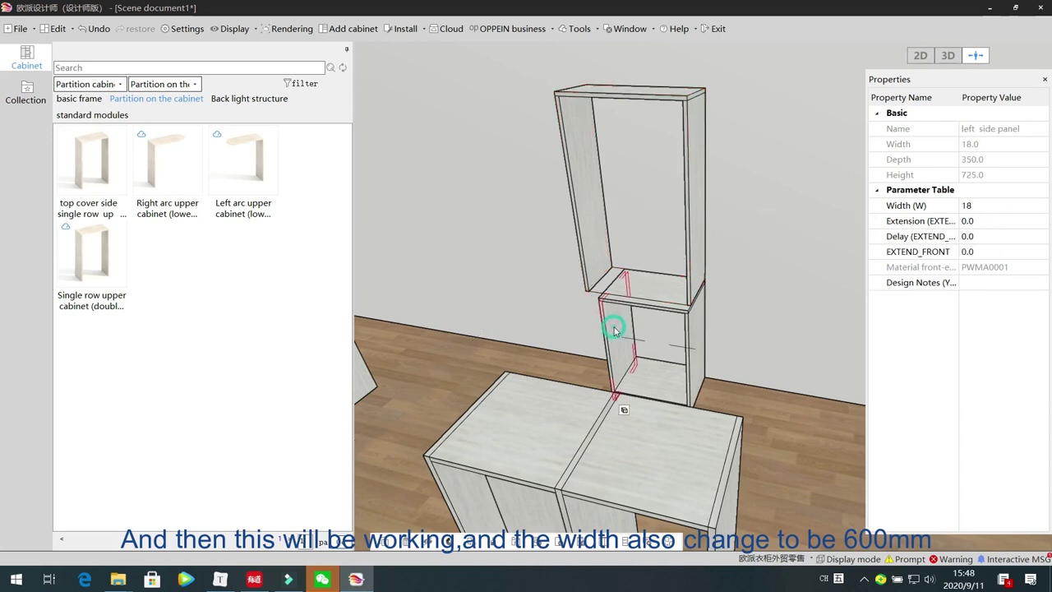
{"action": "left_click", "coordinate": [615, 331]}
{"action": "left_click", "coordinate": [997, 207]}
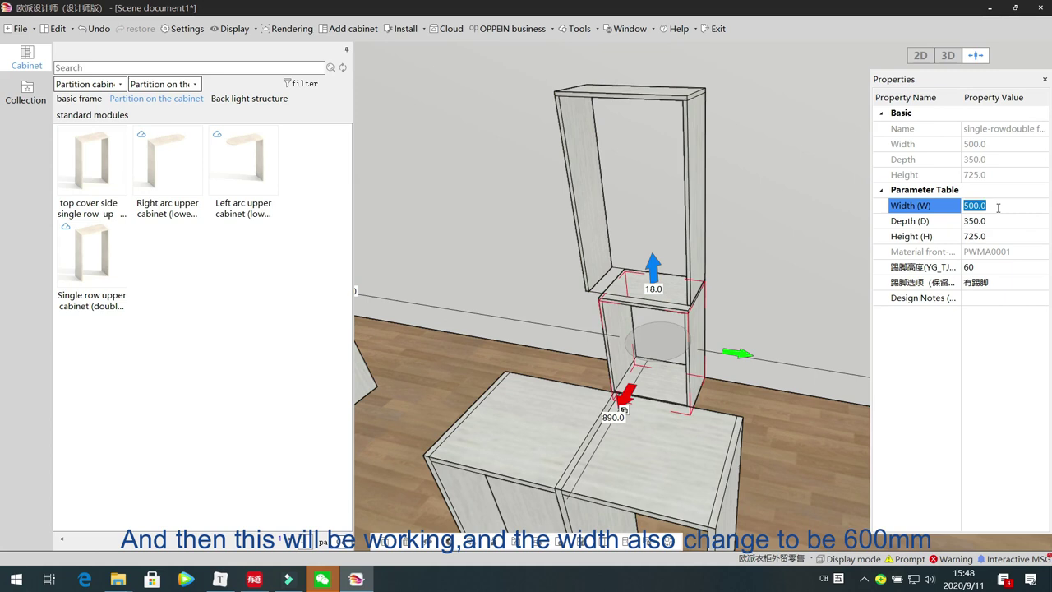
{"action": "type", "text": "600.0"}
{"action": "key", "text": "Return"}
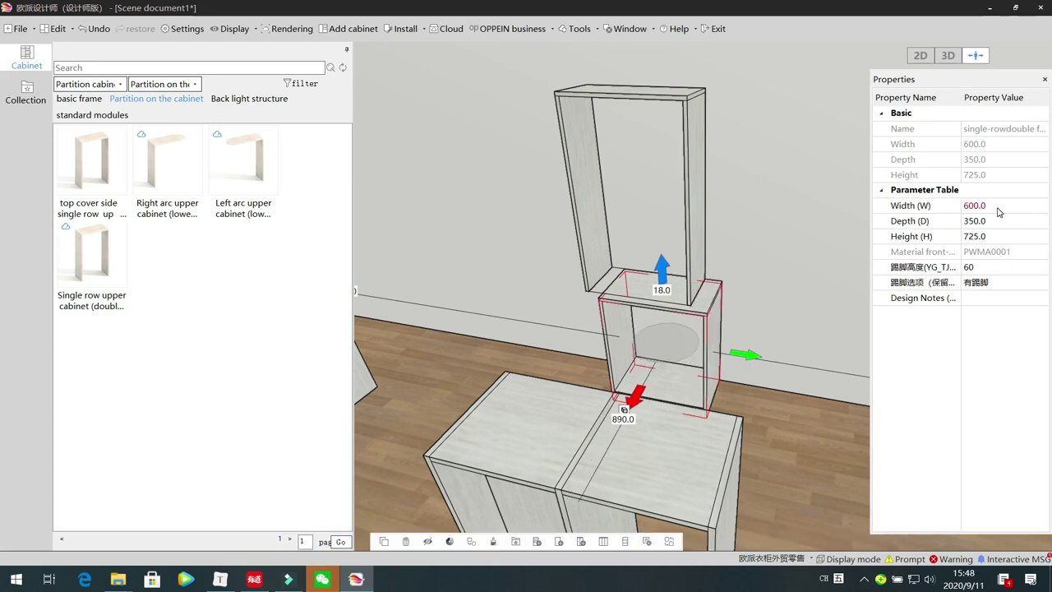
{"action": "left_click", "coordinate": [728, 353]}
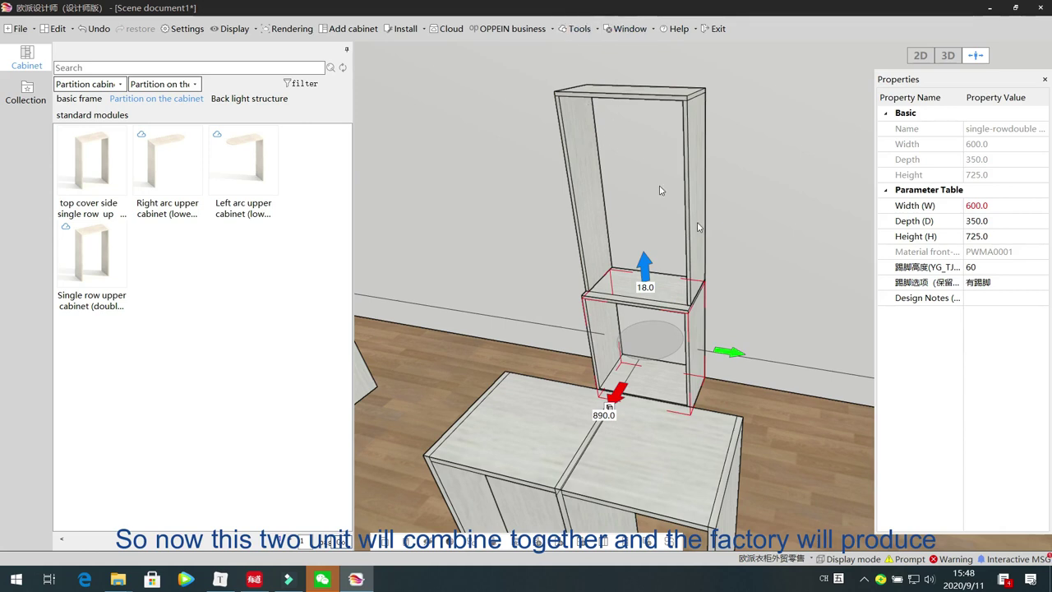
{"action": "left_click", "coordinate": [781, 268]}
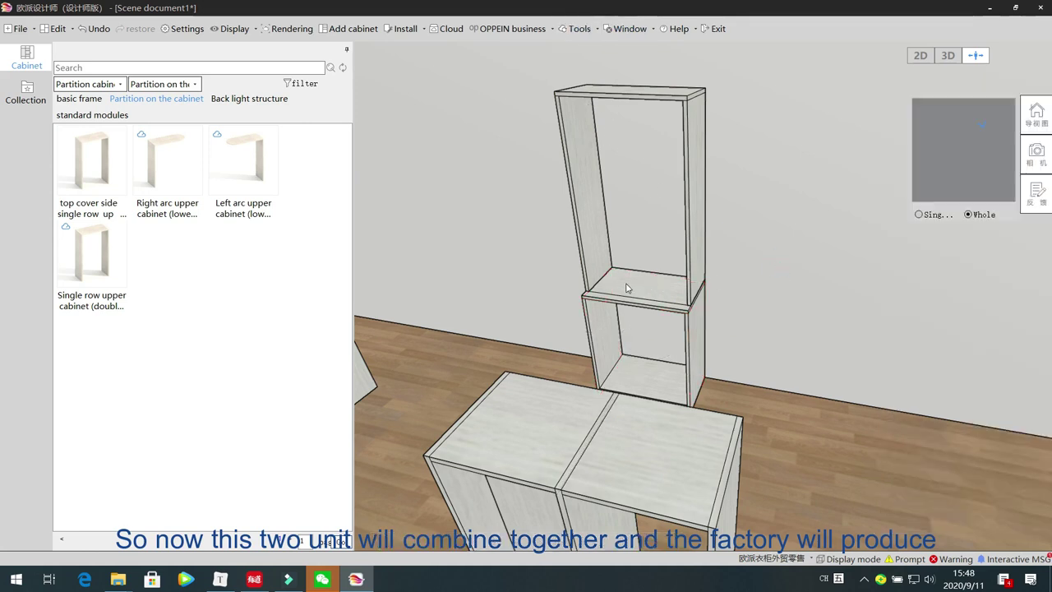
Step: Inspect the upper unit's left side panel, the base cabinet's countertop panel and the base cabinet where they join
{"action": "left_click", "coordinate": [593, 240]}
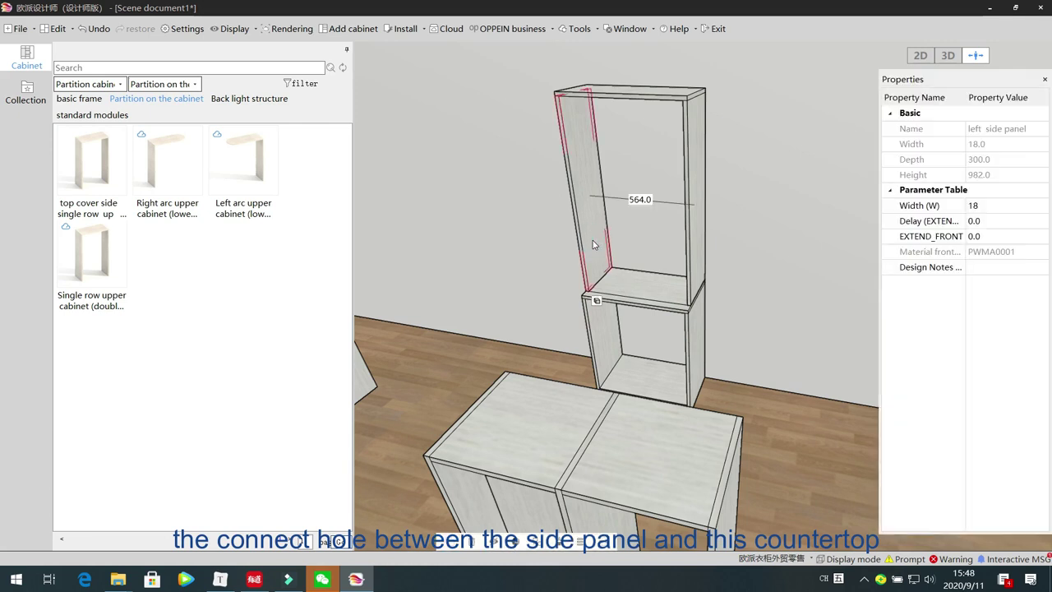
{"action": "left_click", "coordinate": [618, 302]}
{"action": "left_click", "coordinate": [587, 231]}
{"action": "left_click", "coordinate": [619, 303]}
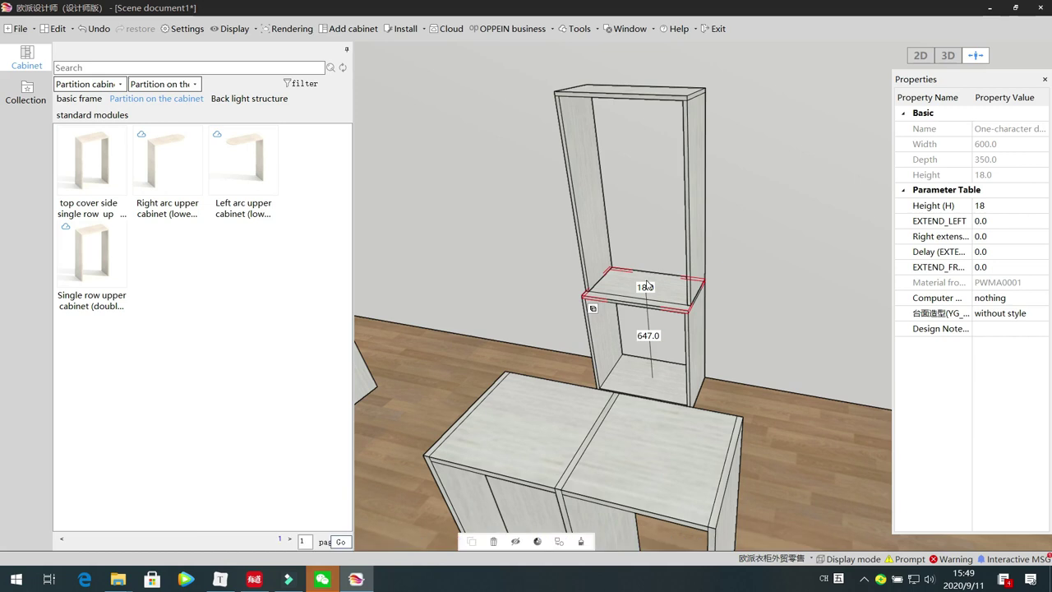
{"action": "left_click", "coordinate": [502, 294]}
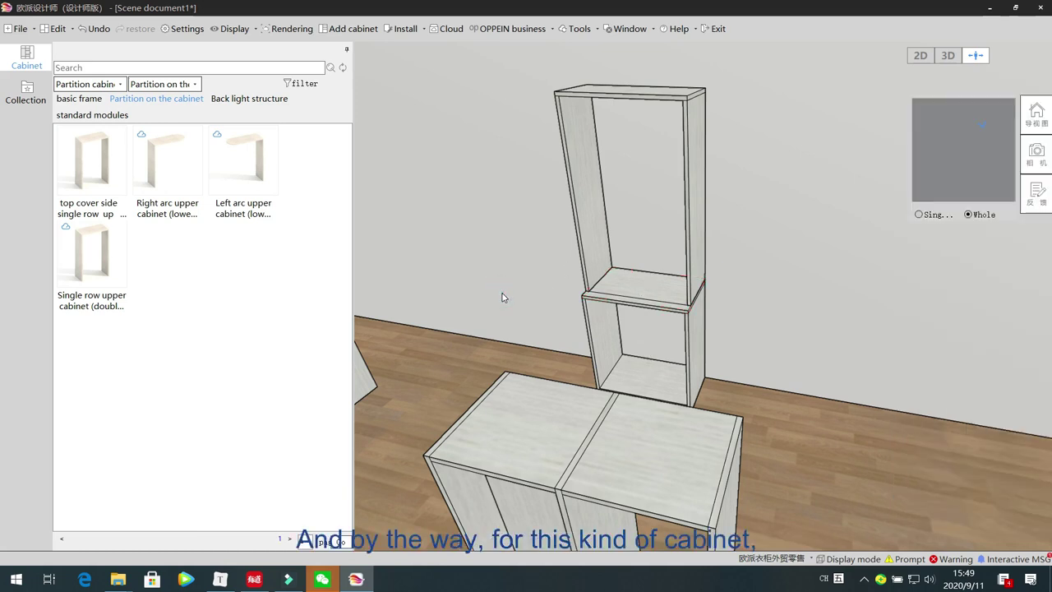
{"action": "left_click", "coordinate": [611, 319]}
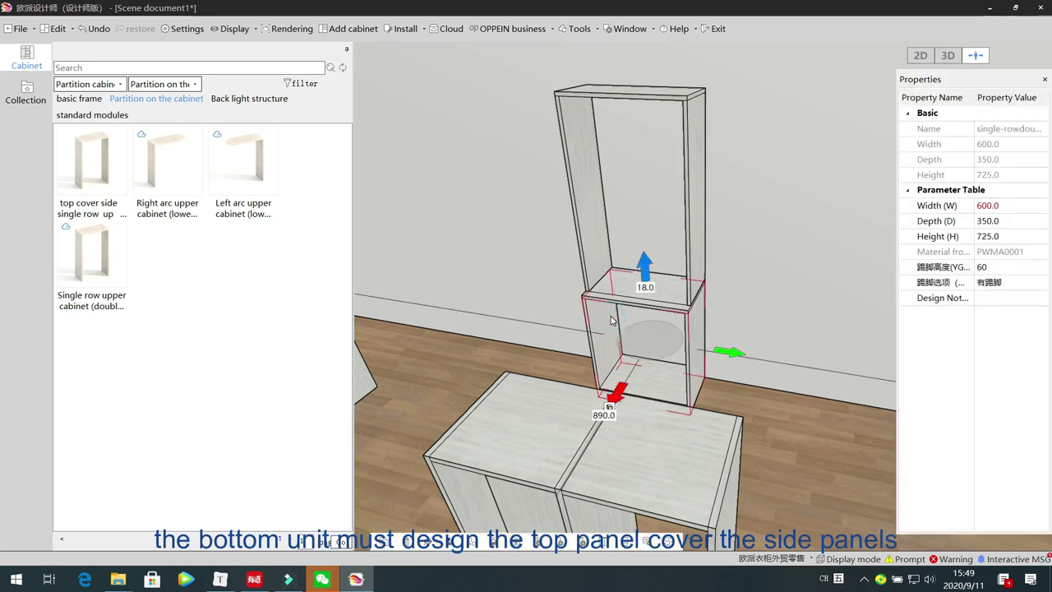
{"action": "left_click", "coordinate": [545, 291]}
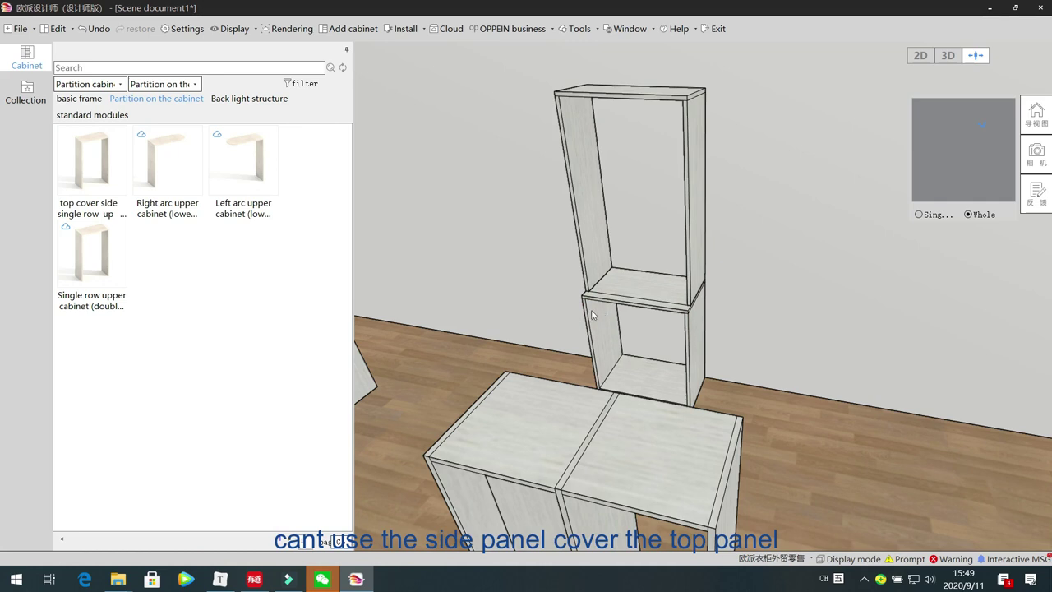
Step: Place a "double sides single cabinet (side covers top)" basic frame by the wall to the right of the stacked cabinet
{"action": "left_click", "coordinate": [79, 99]}
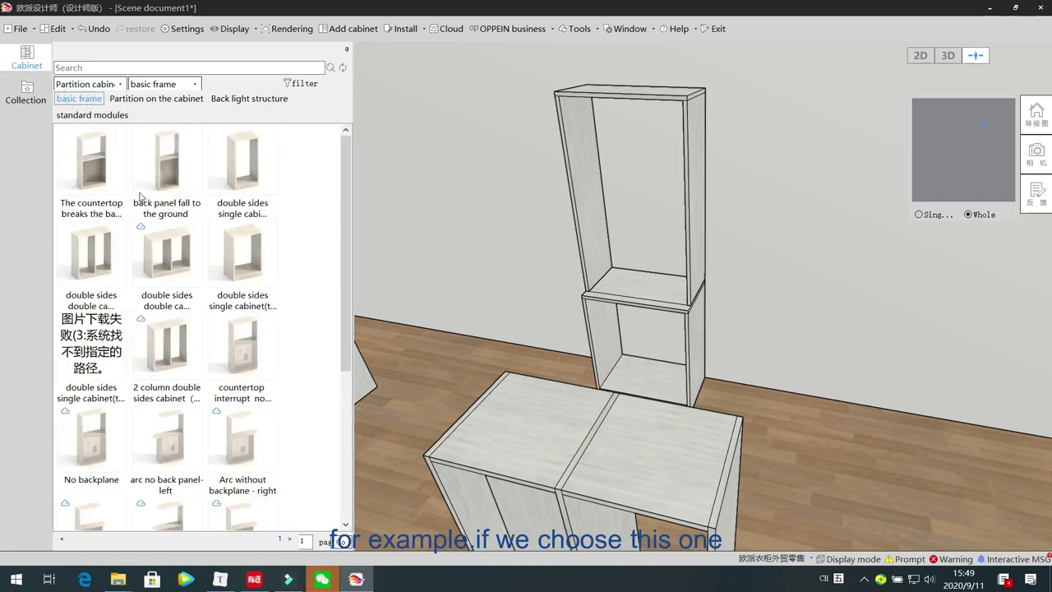
{"action": "left_click", "coordinate": [243, 165]}
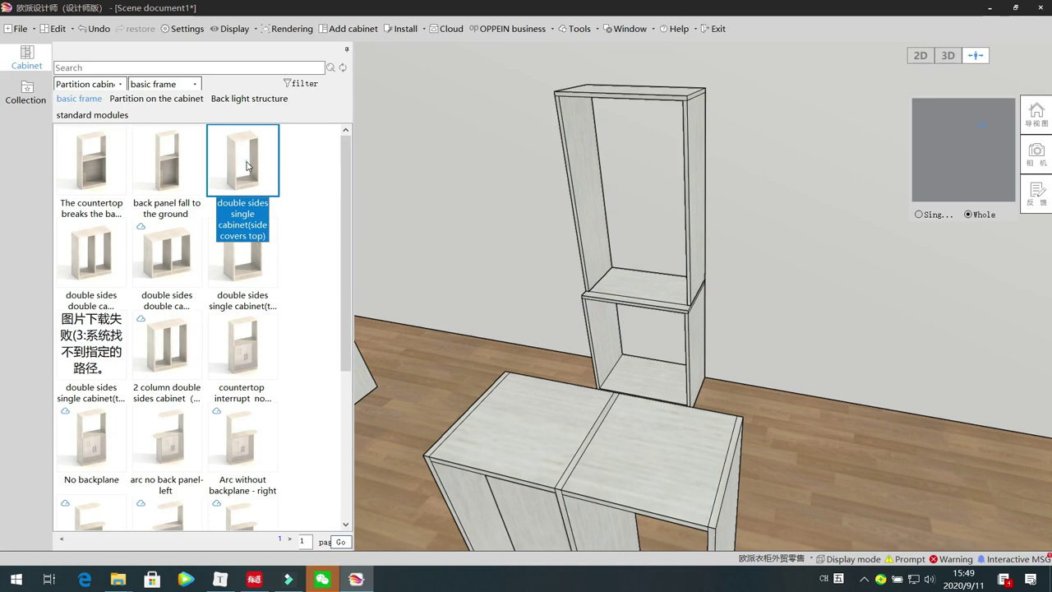
{"action": "left_click", "coordinate": [816, 373]}
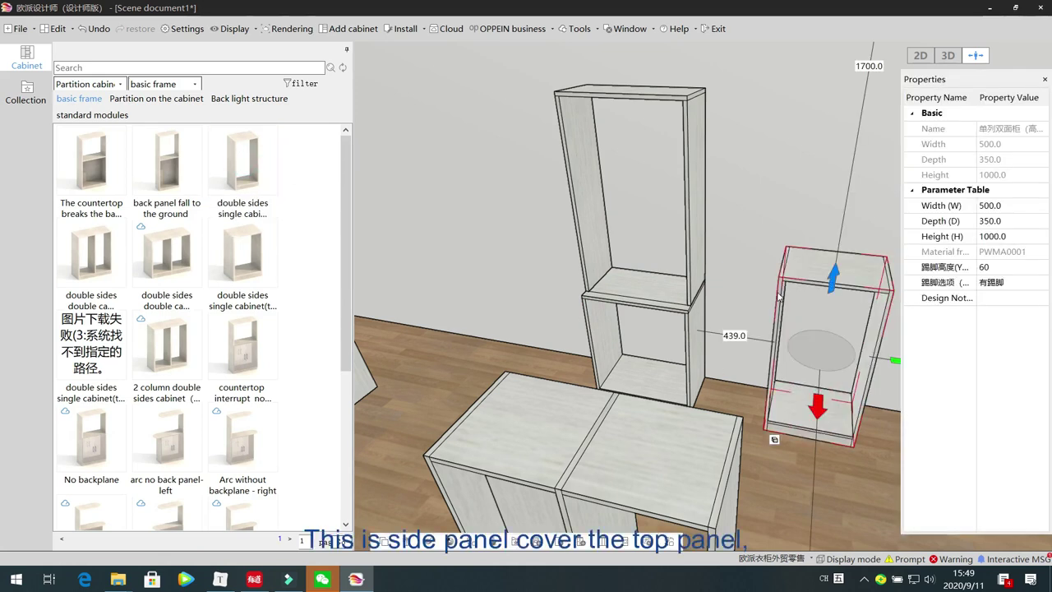
Step: Place the "top cover side single row up cabinet" from Partition on the cabinet on top of the side-covers-top cabinet
{"action": "left_click", "coordinate": [185, 100]}
{"action": "left_click", "coordinate": [110, 161]}
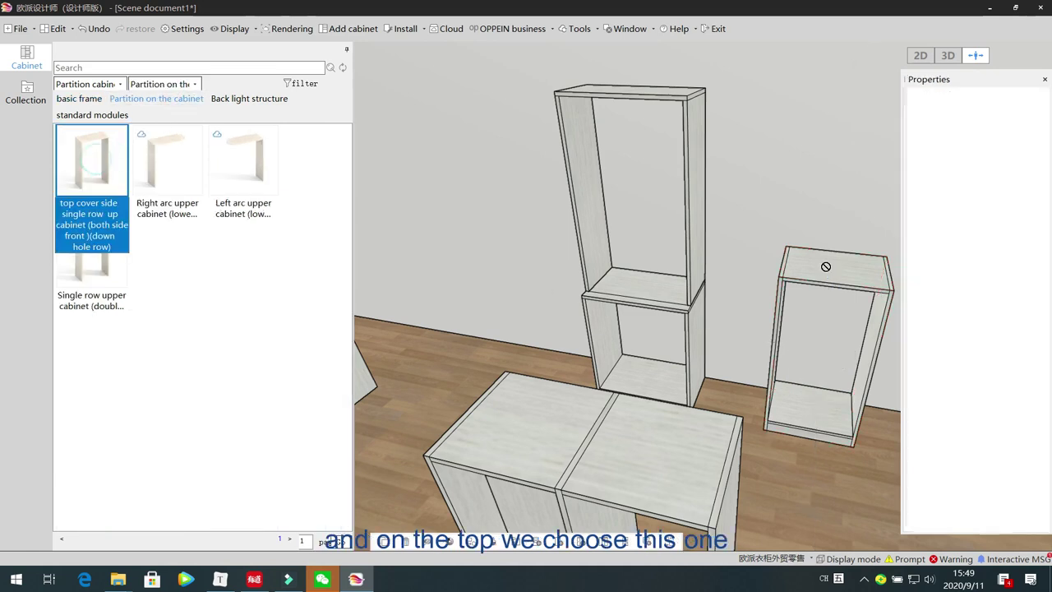
{"action": "left_click", "coordinate": [837, 163]}
{"action": "right_click", "coordinate": [465, 268]}
{"action": "middle_click_drag", "start_coordinate": [580, 249], "coordinate": [536, 267]}
{"action": "left_click_drag", "start_coordinate": [460, 187], "coordinate": [542, 200]}
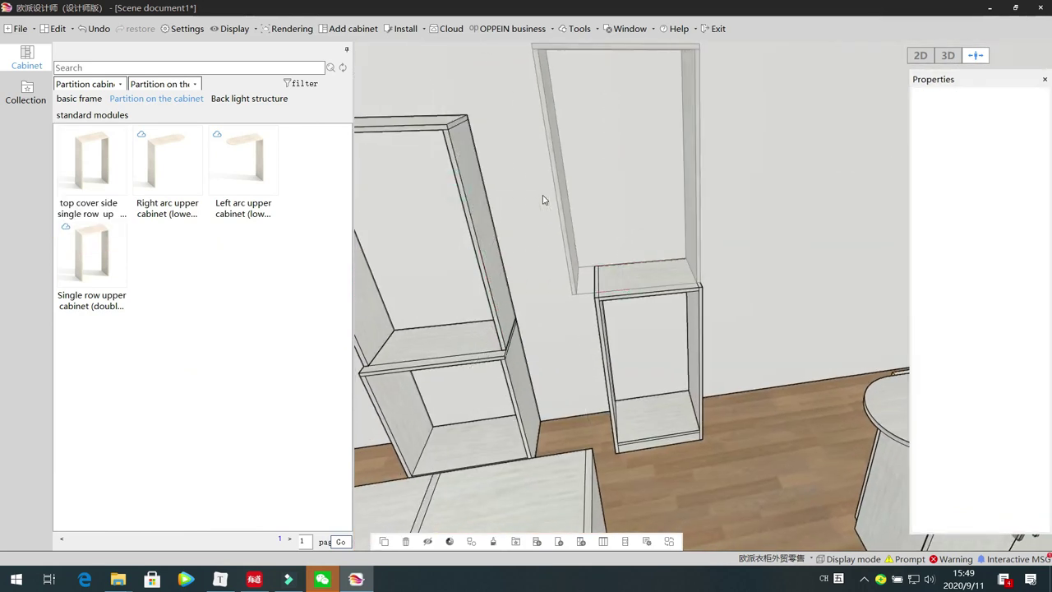
Step: Set the new upper unit's width to 500 mm and move it sideways flush with the side-covers-top cabinet below
{"action": "left_click", "coordinate": [639, 419]}
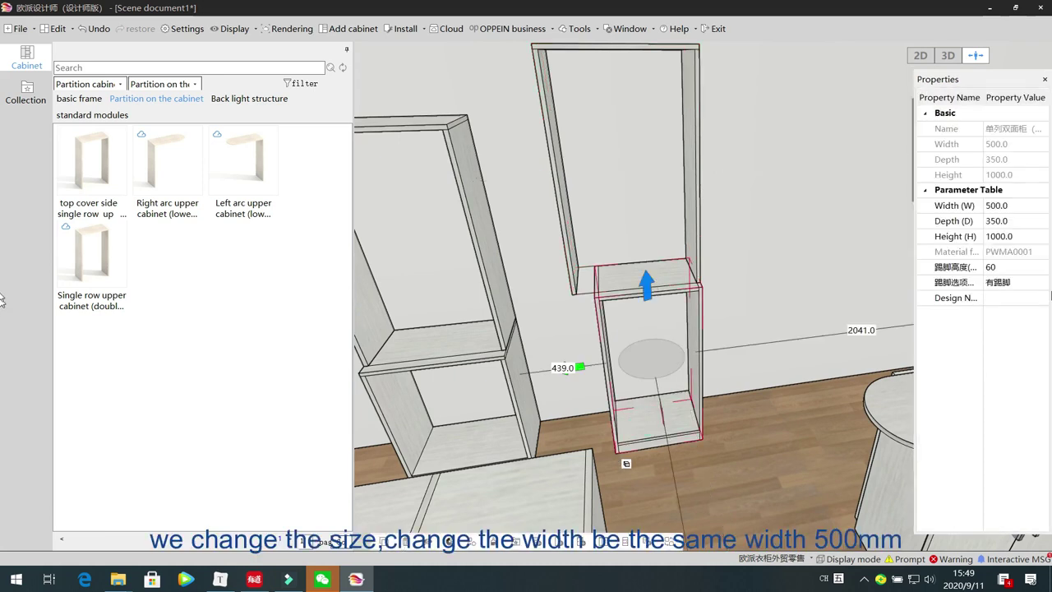
{"action": "left_click", "coordinate": [544, 93]}
{"action": "left_click", "coordinate": [544, 92]}
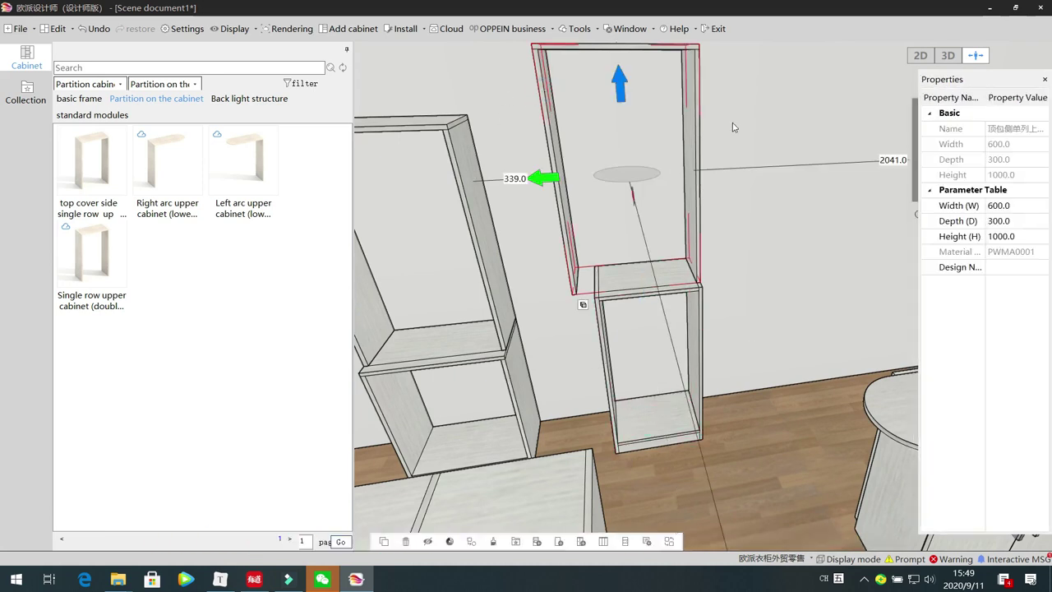
{"action": "left_click", "coordinate": [1026, 207]}
{"action": "type", "text": "500"}
{"action": "key", "text": "Return"}
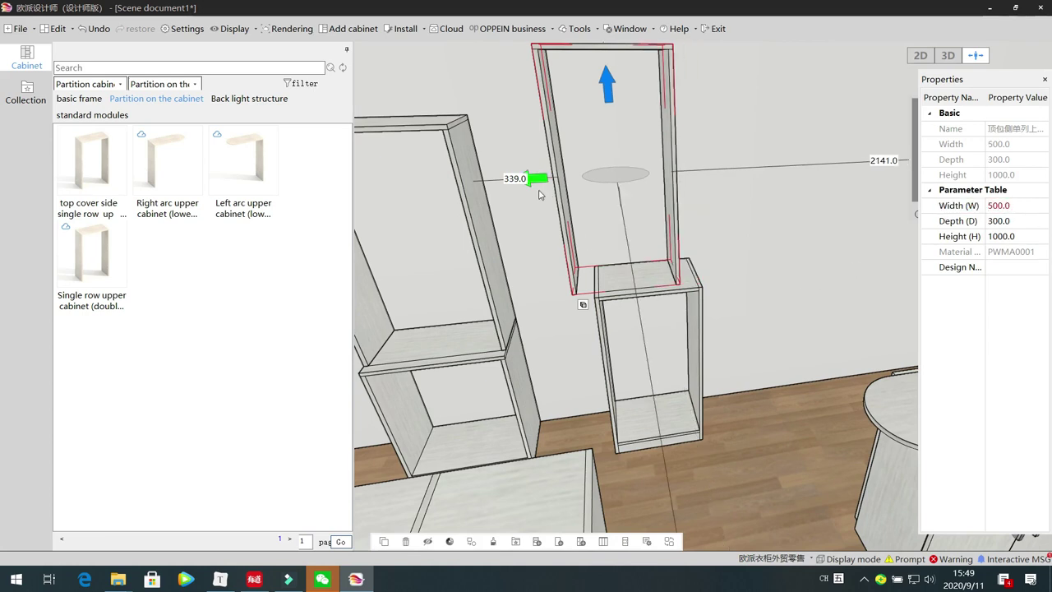
{"action": "left_click_drag", "start_coordinate": [542, 176], "coordinate": [572, 181]}
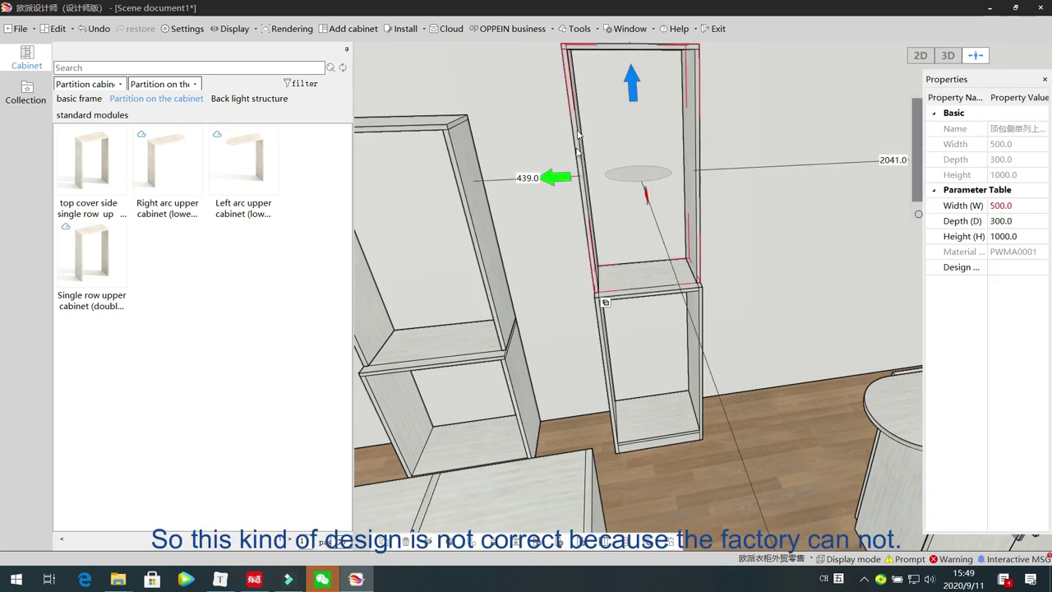
{"action": "left_click", "coordinate": [741, 286]}
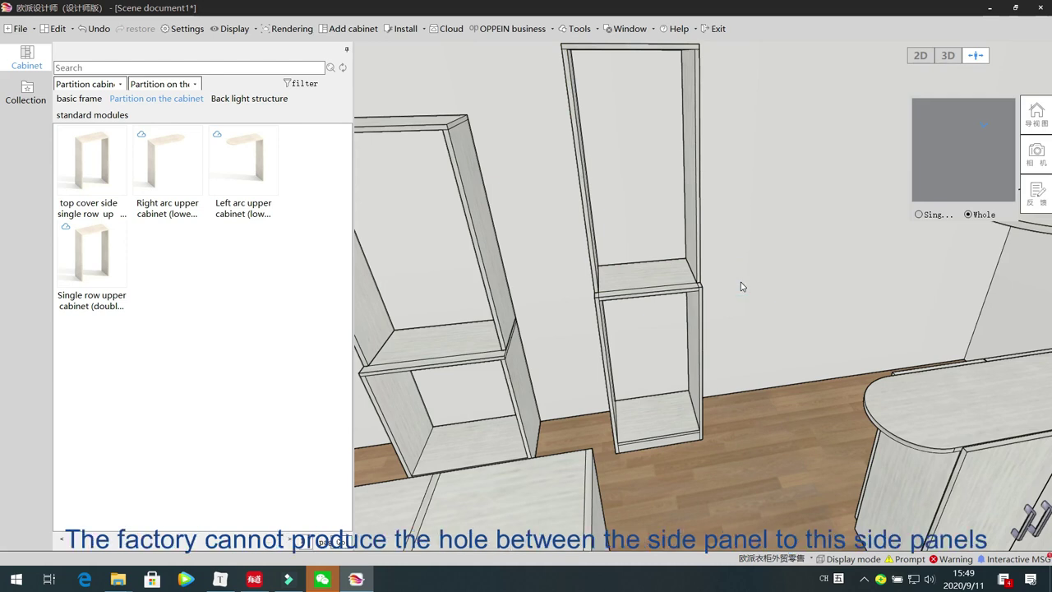
Step: Check the right side panels of the side-covers-top cabinet and its upper unit, and delete both units
{"action": "left_click", "coordinate": [694, 189]}
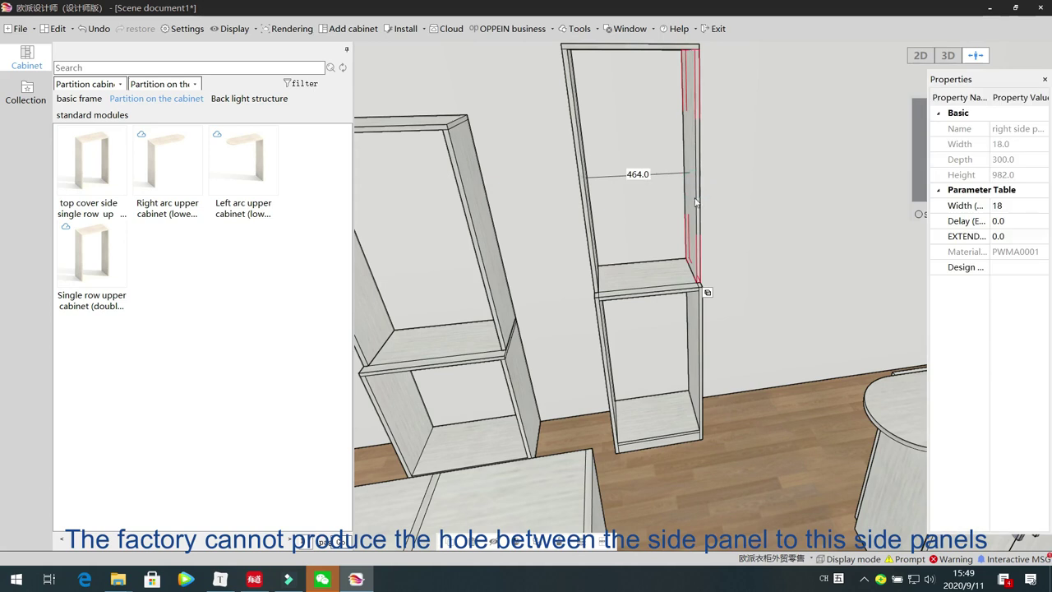
{"action": "left_click", "coordinate": [700, 317]}
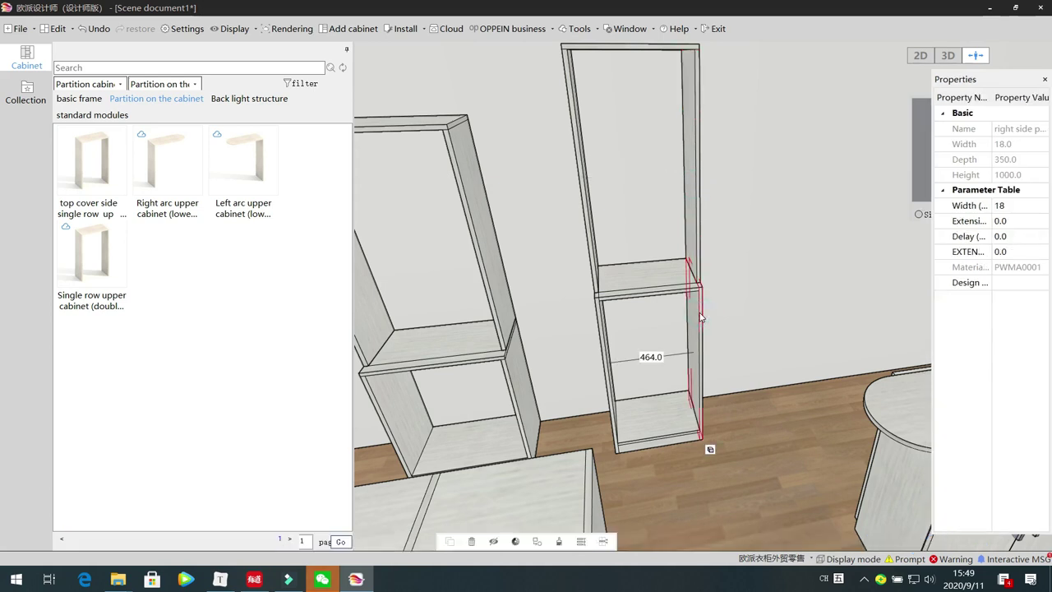
{"action": "left_click", "coordinate": [753, 272]}
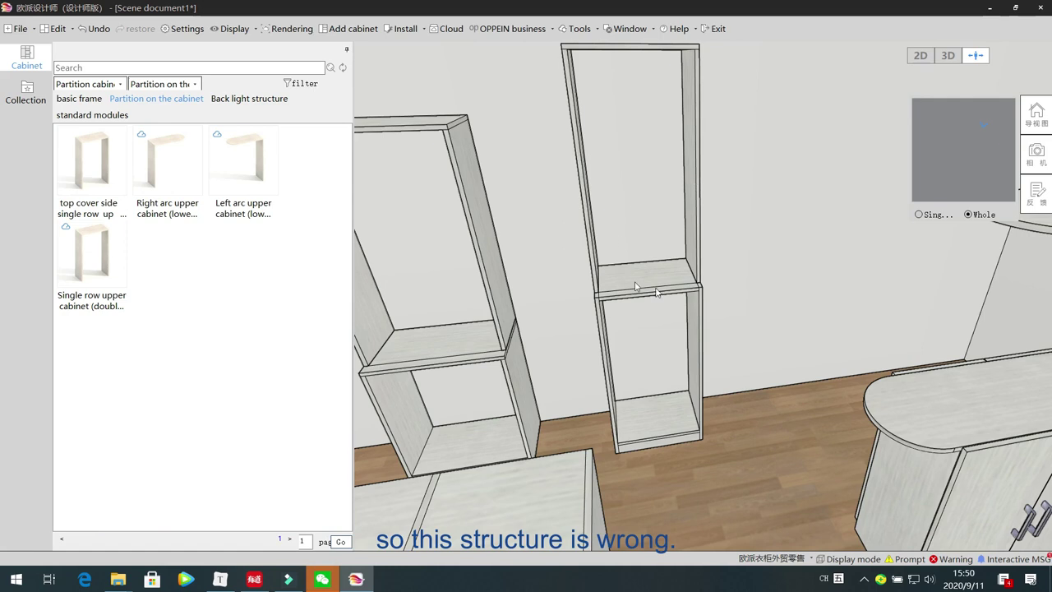
{"action": "left_click", "coordinate": [653, 327]}
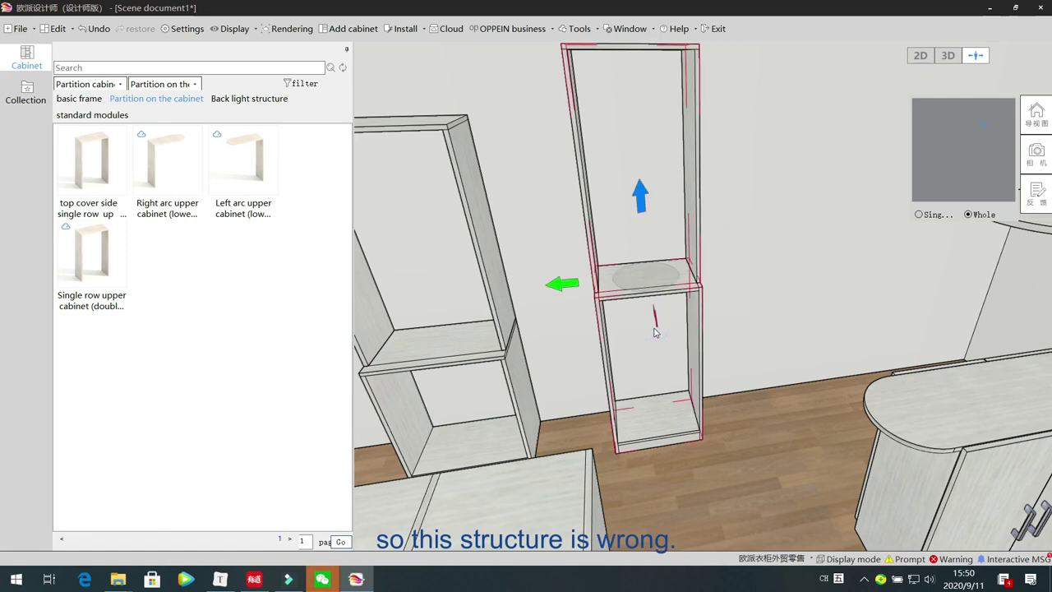
{"action": "key", "text": "Delete"}
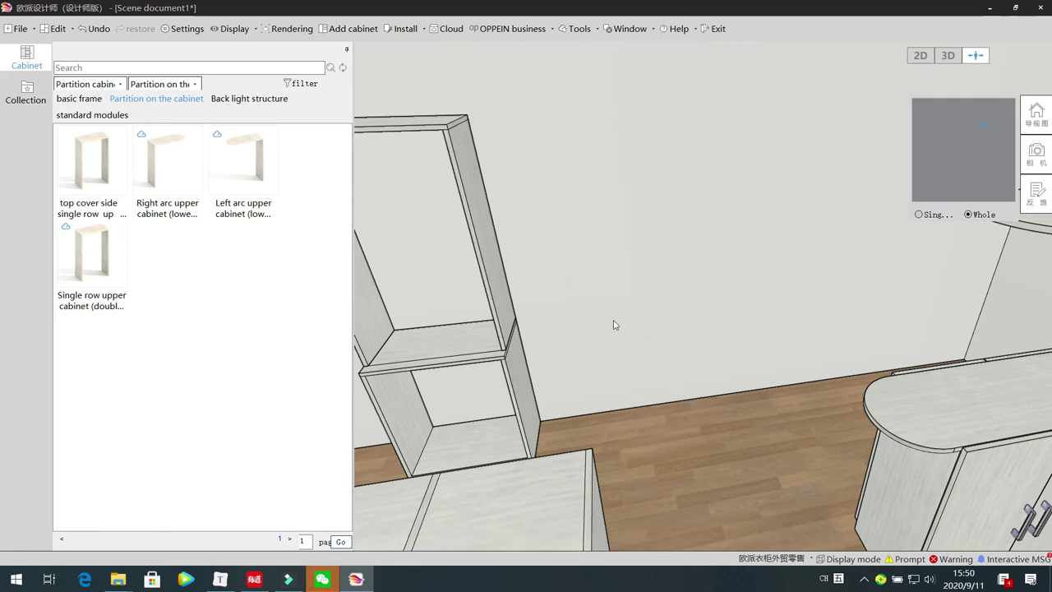
Step: Browse the functional component library for the remaining upper unit, covering Double-side Visible Panel, commonly used board accessories and functional accessory
{"action": "scroll", "coordinate": [520, 322], "scroll_direction": "down", "scroll_amount": 3}
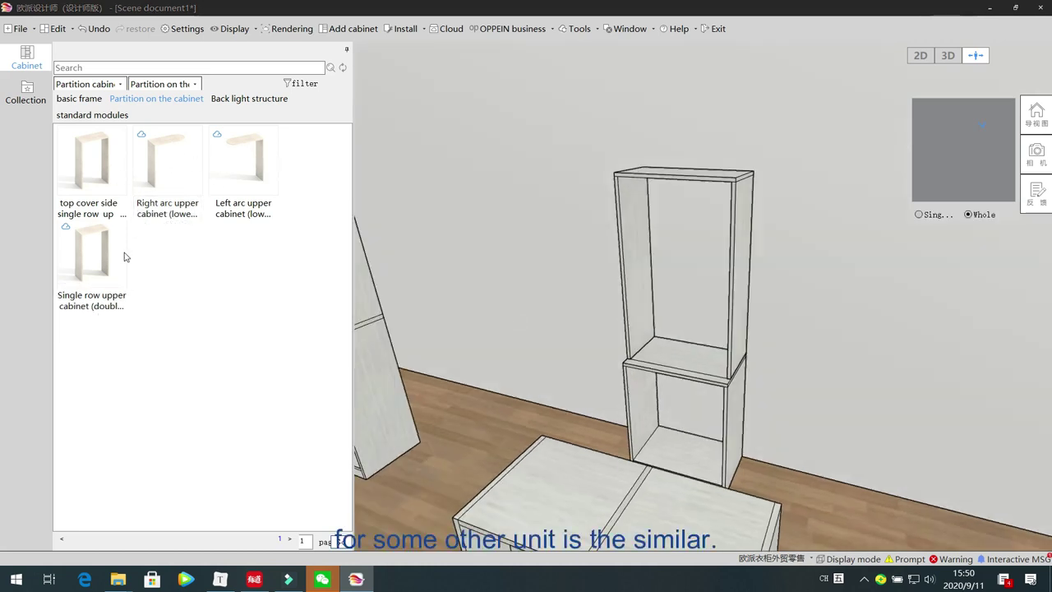
{"action": "left_click_drag", "start_coordinate": [446, 281], "coordinate": [701, 280]}
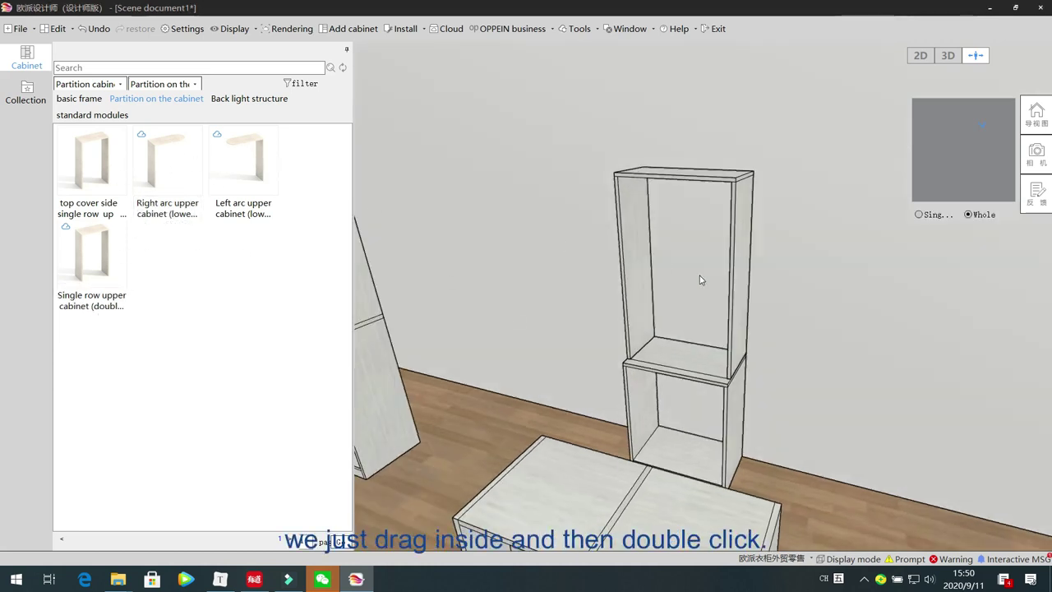
{"action": "double_click", "coordinate": [641, 224]}
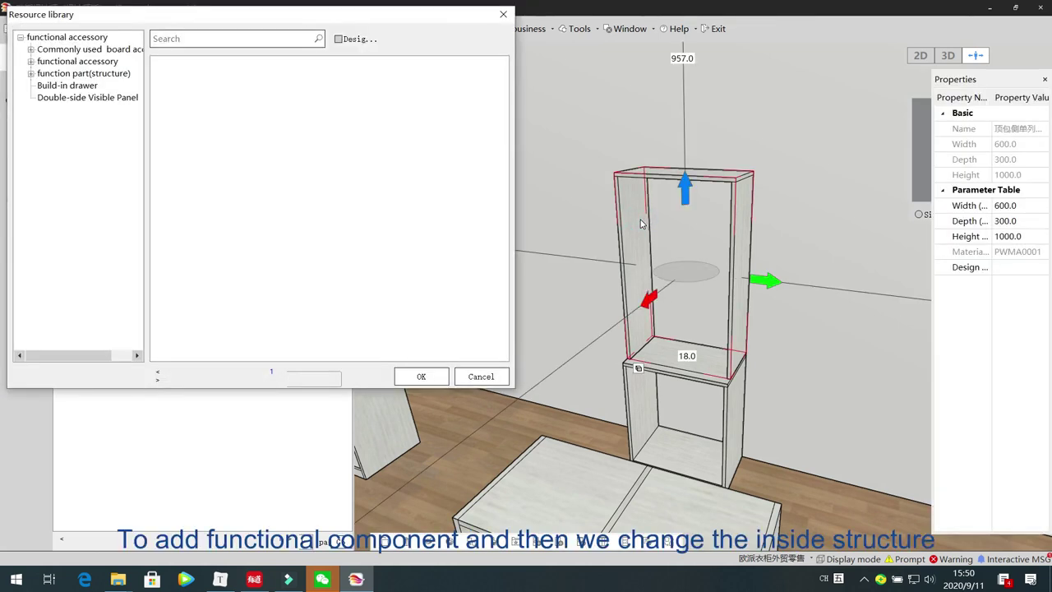
{"action": "left_click", "coordinate": [65, 98]}
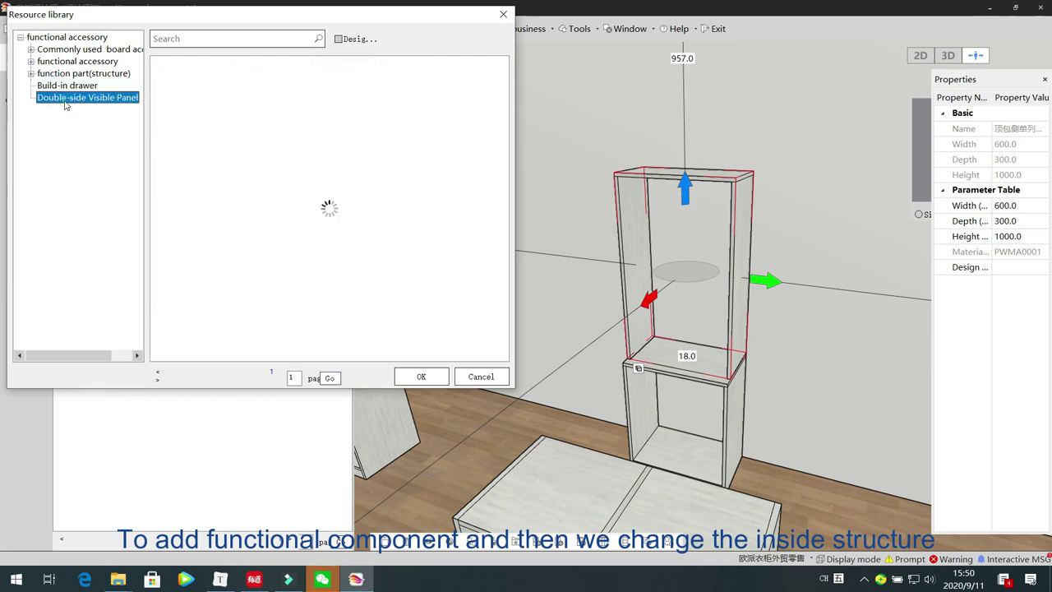
{"action": "left_click", "coordinate": [32, 50]}
{"action": "left_click", "coordinate": [60, 75]}
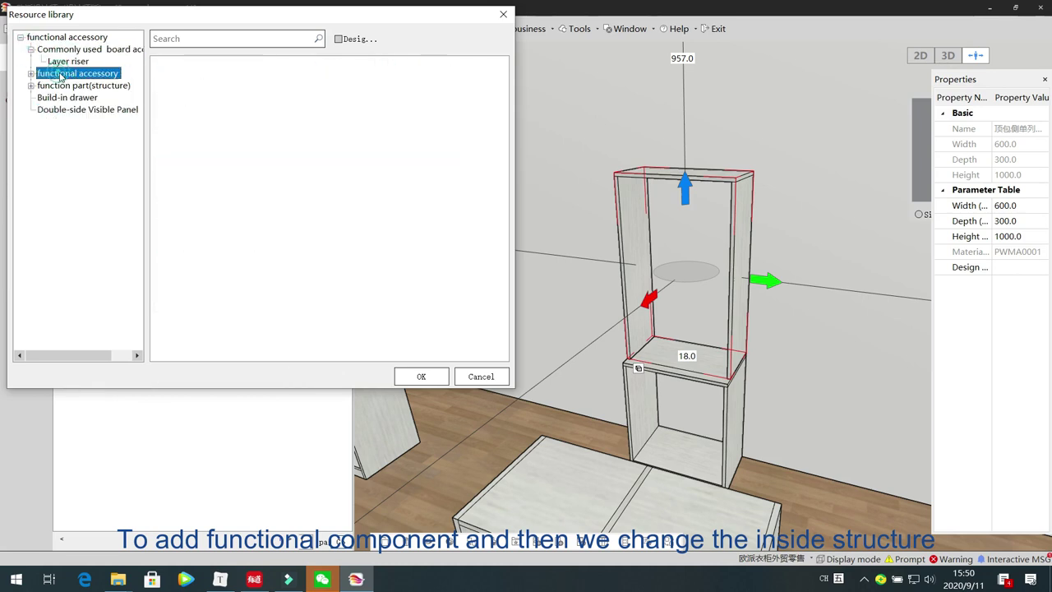
{"action": "left_click", "coordinate": [503, 14]}
Step: Delete the stacked cabinet by the wall and the double cabinet in front of it
{"action": "left_click", "coordinate": [432, 181]}
{"action": "left_click_drag", "start_coordinate": [420, 167], "coordinate": [547, 246]}
{"action": "left_click", "coordinate": [675, 214]}
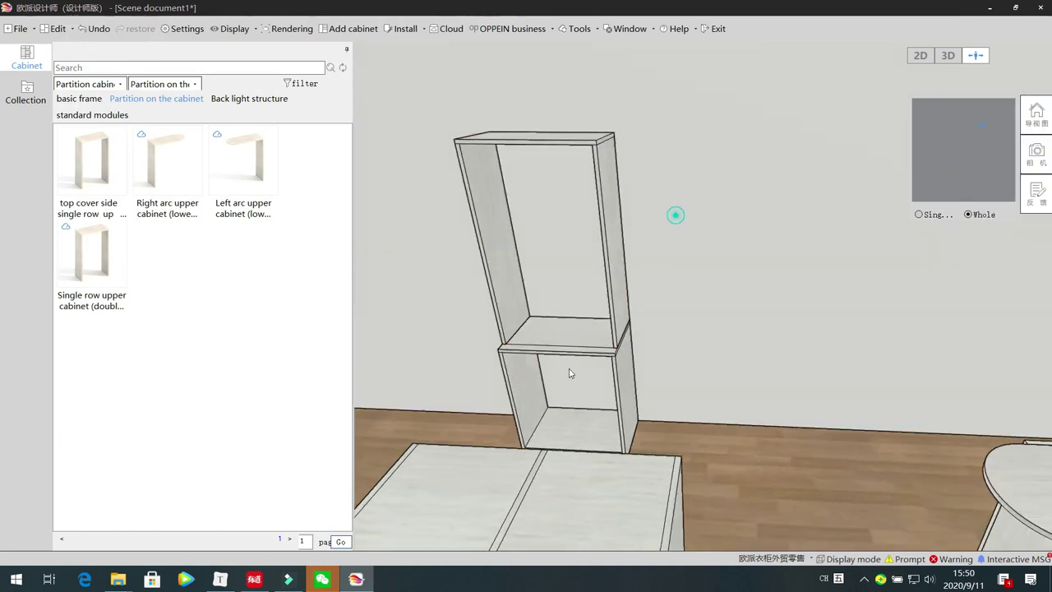
{"action": "left_click", "coordinate": [478, 490]}
{"action": "key", "text": "Delete"}
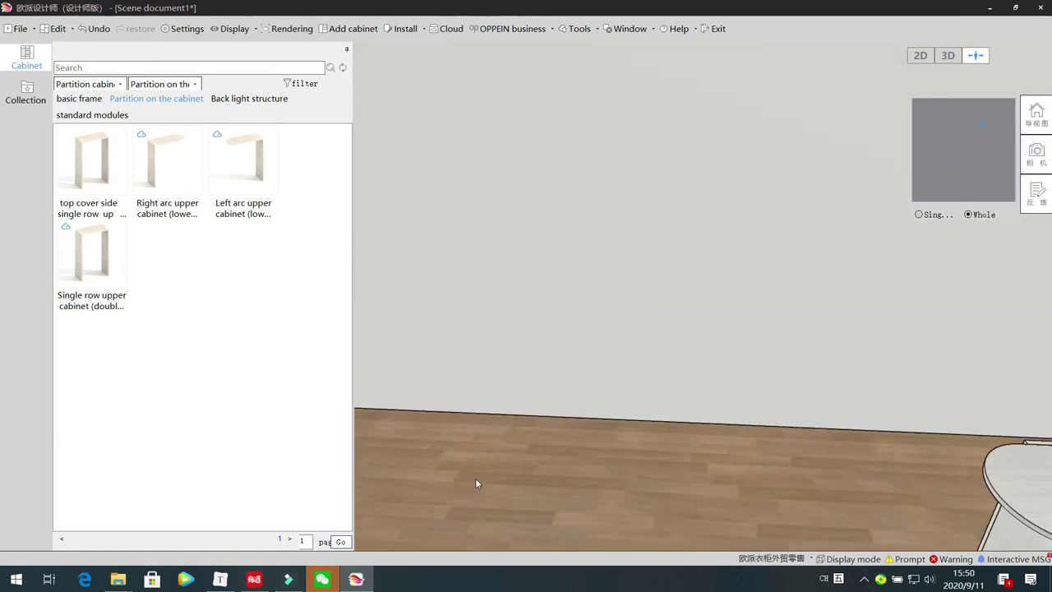
Step: Place a base cabinet (back covers side) from Back light structure on the open floor and inspect its back panel
{"action": "left_click", "coordinate": [249, 99]}
{"action": "left_click_drag", "start_coordinate": [651, 321], "coordinate": [493, 414]}
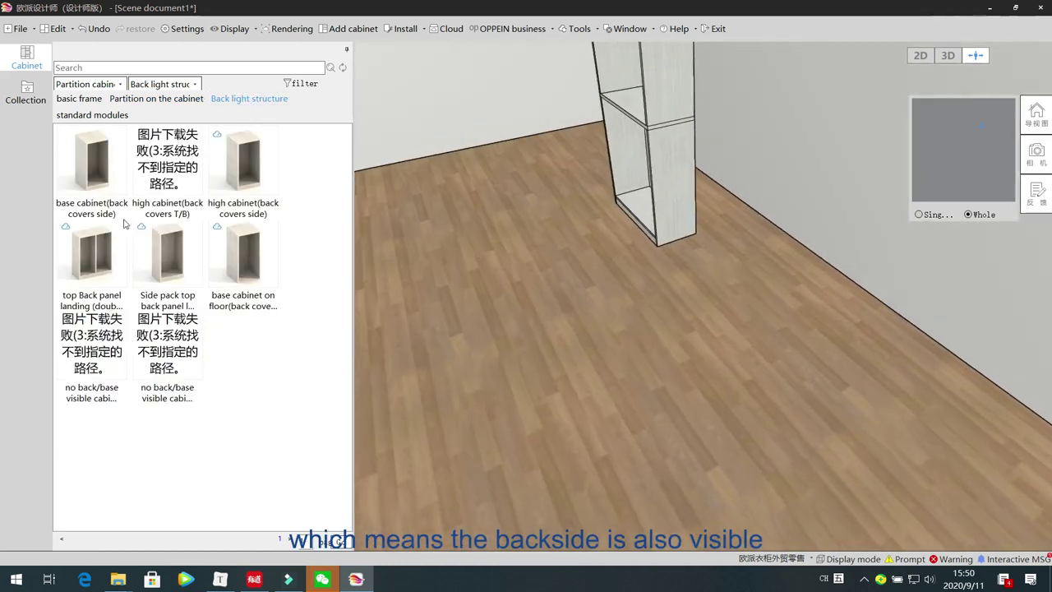
{"action": "left_click_drag", "start_coordinate": [92, 161], "coordinate": [528, 381]}
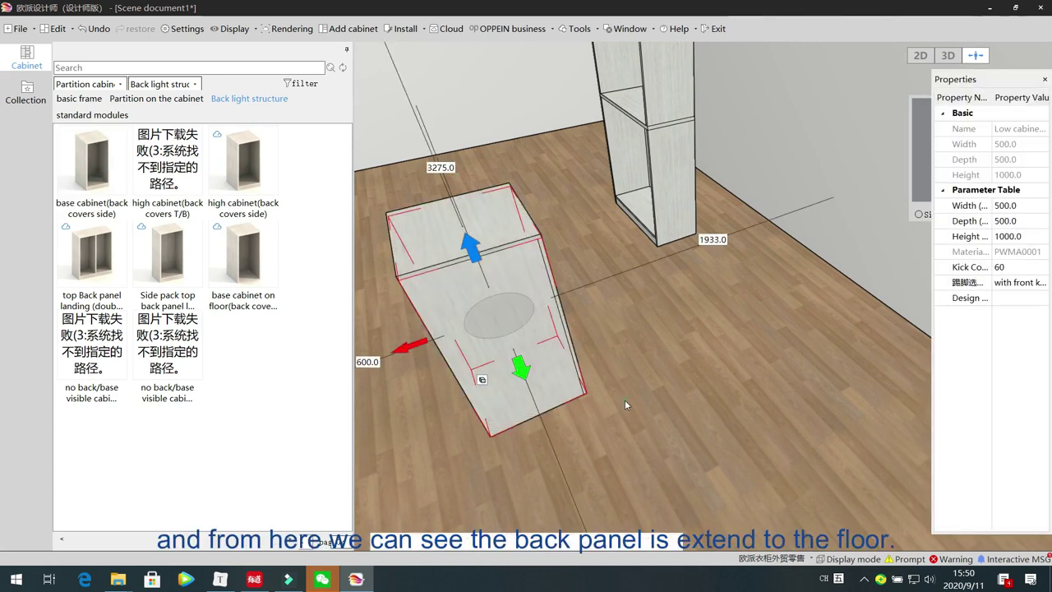
{"action": "left_click", "coordinate": [635, 400]}
{"action": "left_click_drag", "start_coordinate": [636, 401], "coordinate": [459, 363]}
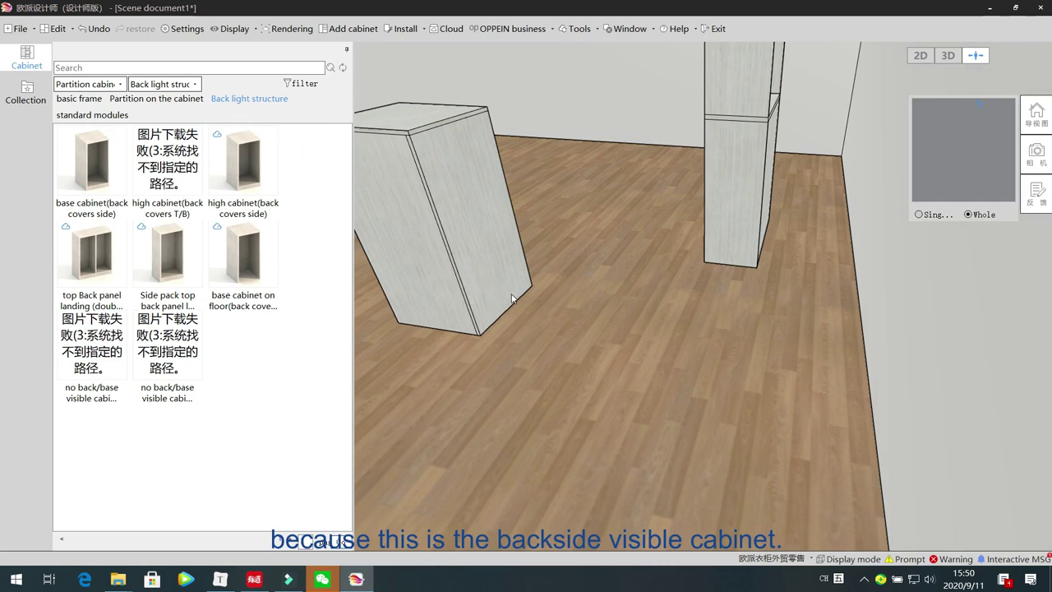
{"action": "key", "text": "a"}
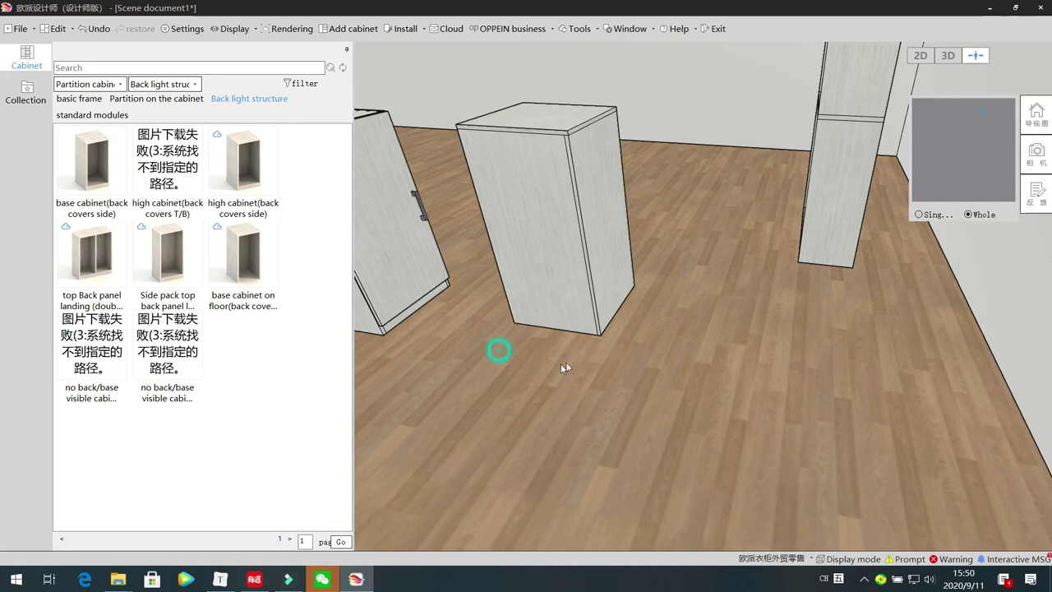
{"action": "left_click_drag", "start_coordinate": [563, 368], "coordinate": [613, 356]}
{"action": "key", "text": "a"}
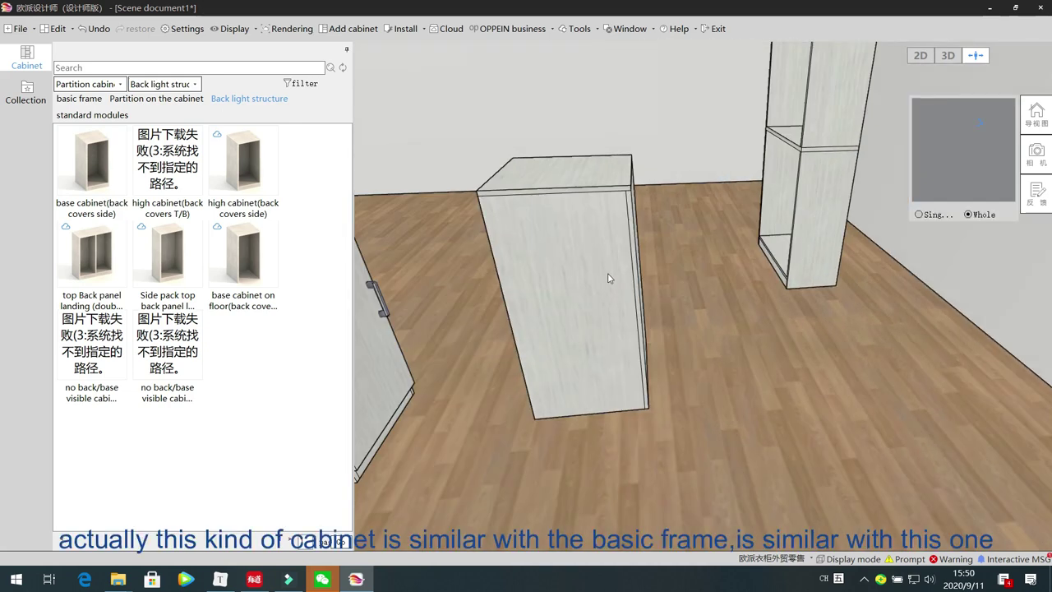
{"action": "middle_click_drag", "start_coordinate": [609, 277], "coordinate": [509, 256]}
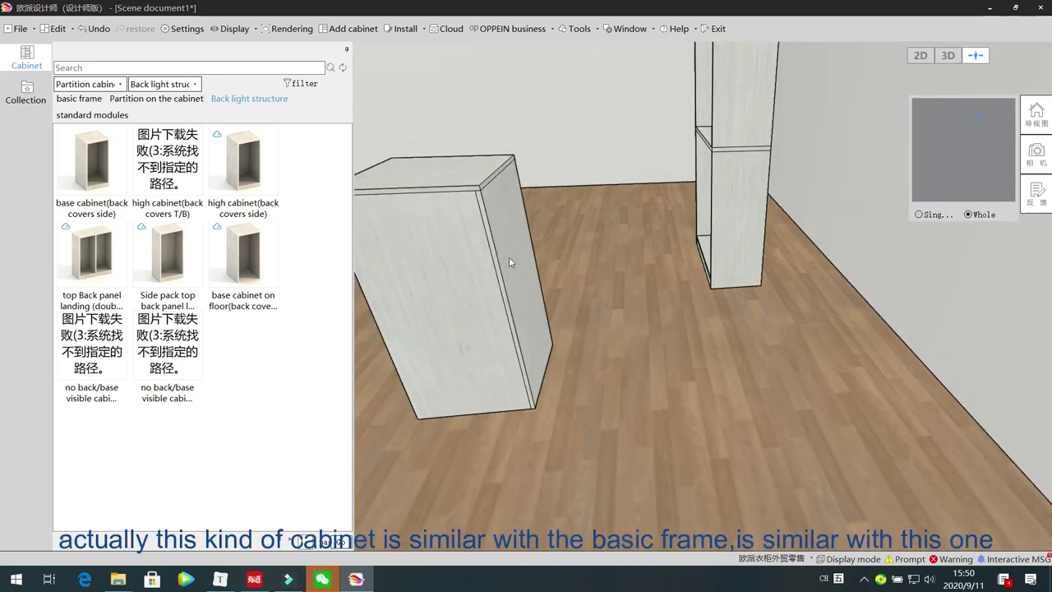
Step: Compare the basic frame cabinets with the Back light structure cabinets in the library, including the high and no back/base visible types
{"action": "left_click", "coordinate": [98, 102]}
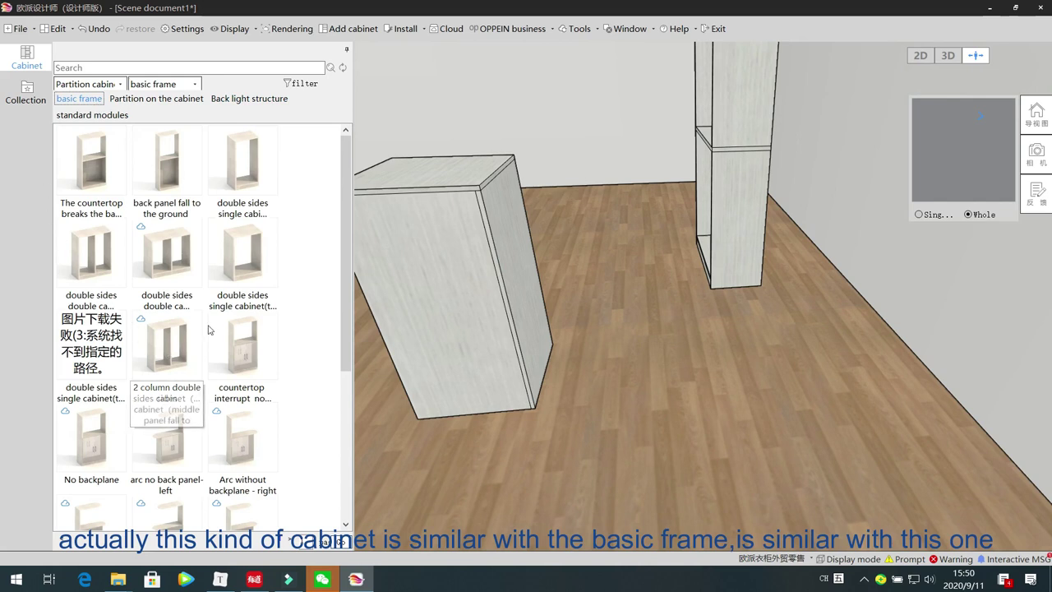
{"action": "left_click", "coordinate": [240, 257]}
{"action": "left_click", "coordinate": [97, 178]}
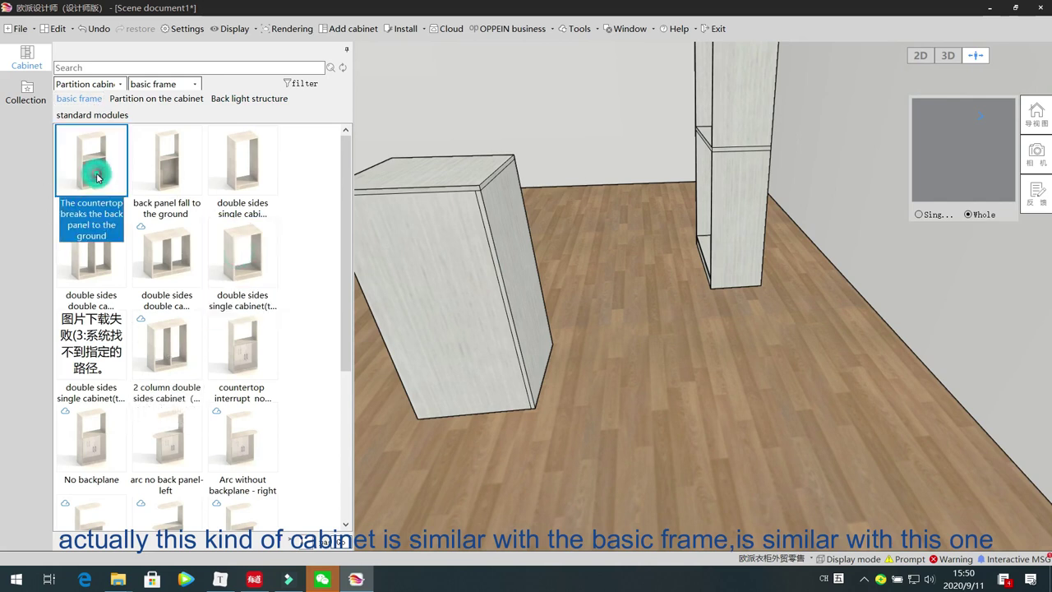
{"action": "left_click", "coordinate": [226, 100]}
{"action": "left_click_drag", "start_coordinate": [571, 400], "coordinate": [558, 406]}
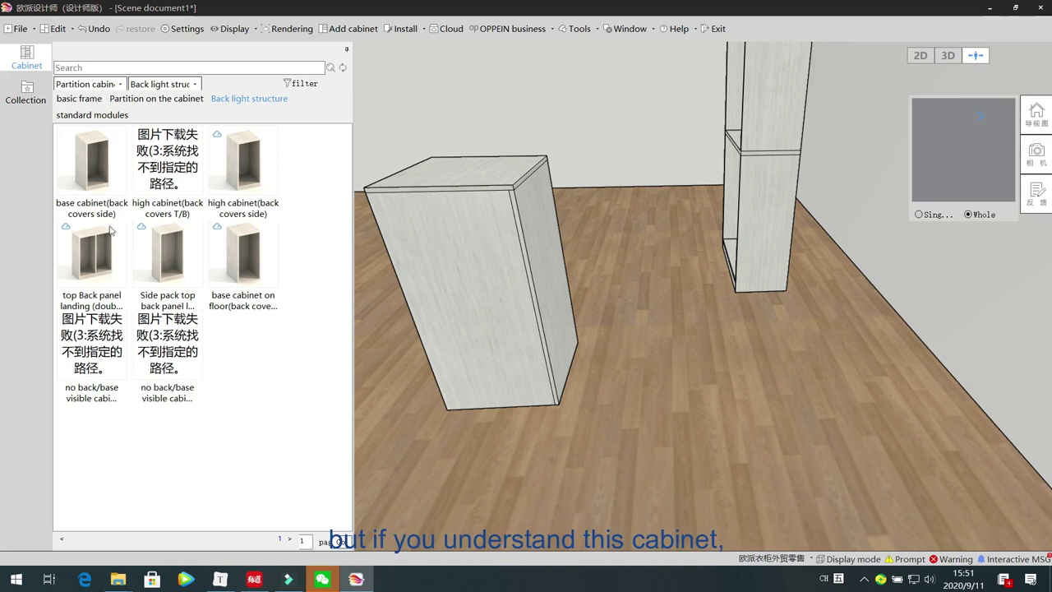
{"action": "left_click", "coordinate": [95, 157]}
{"action": "left_click", "coordinate": [167, 170]}
{"action": "left_click", "coordinate": [165, 337]}
{"action": "left_click", "coordinate": [86, 348]}
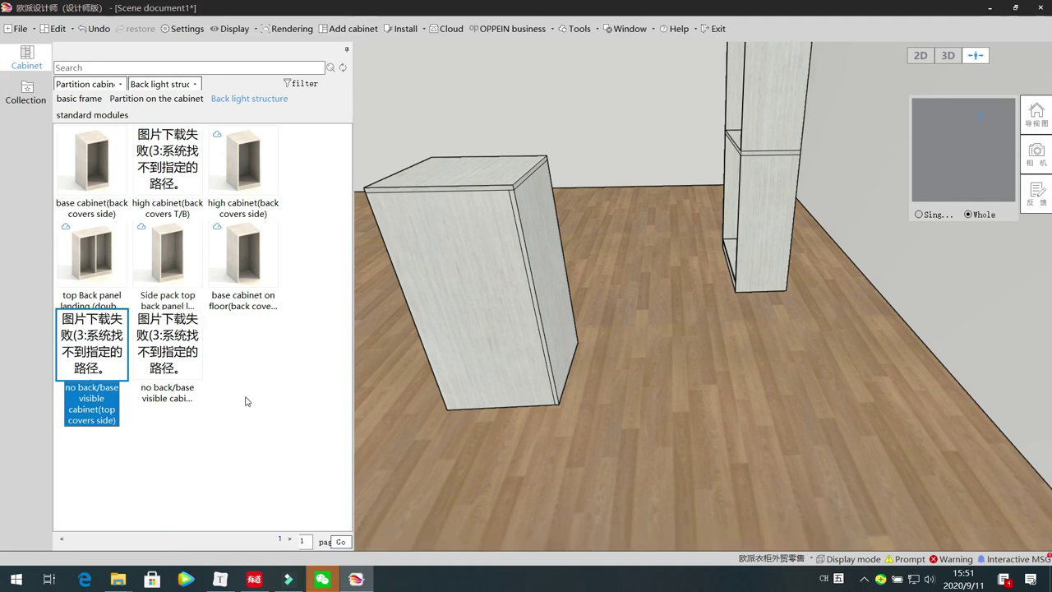
Step: Delete the back-visible base cabinet and the remaining partition cabinets, including the arc one by the wall
{"action": "left_click", "coordinate": [519, 165]}
{"action": "key", "text": "Delete"}
{"action": "left_click_drag", "start_coordinate": [659, 377], "coordinate": [456, 403]}
{"action": "left_click", "coordinate": [727, 250]}
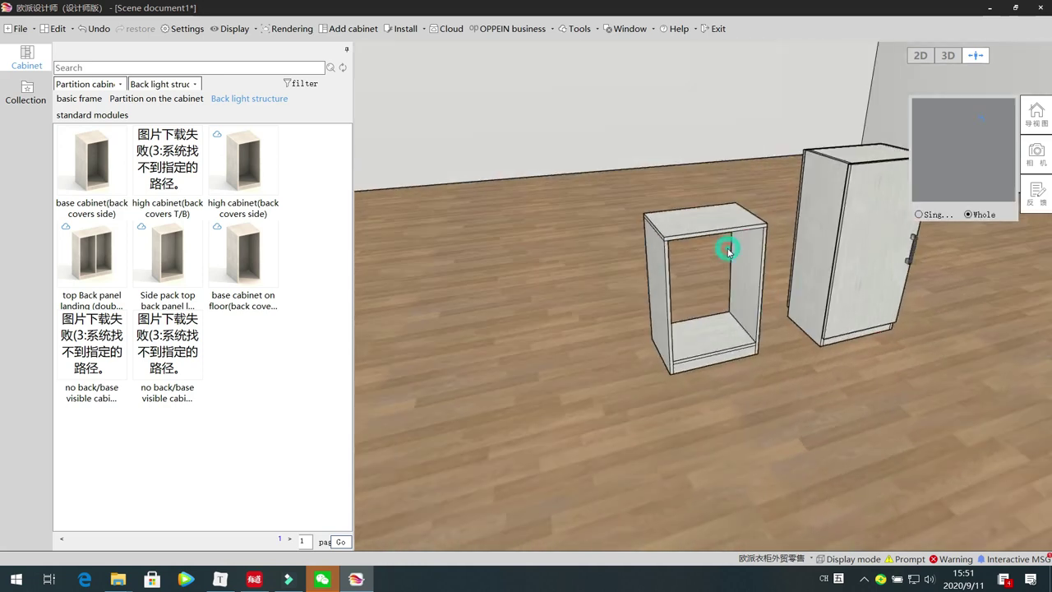
{"action": "key", "text": "Delete"}
{"action": "key", "text": "ctrl+z"}
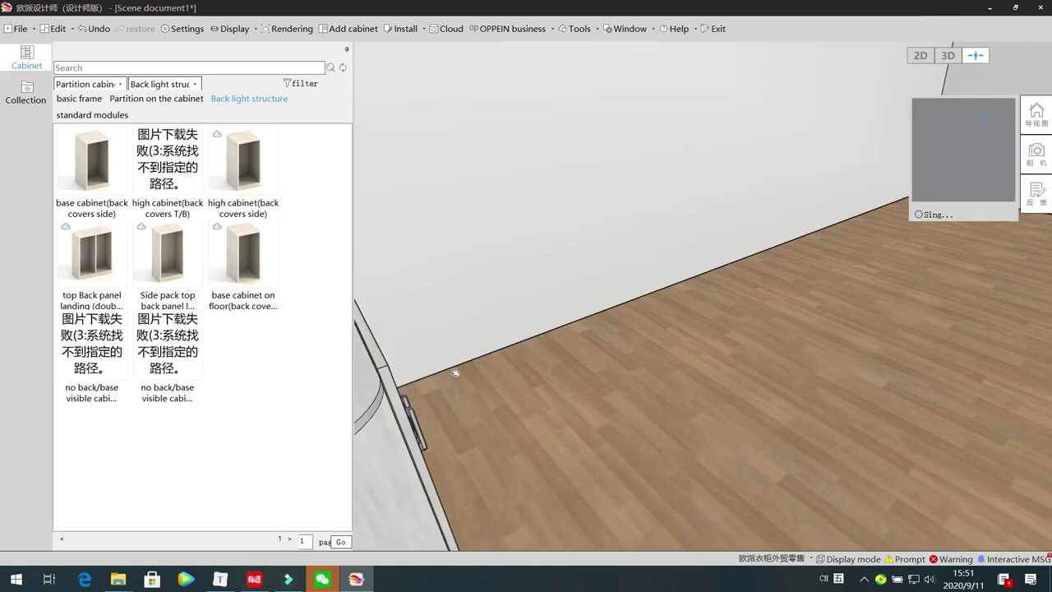
{"action": "left_click", "coordinate": [805, 336]}
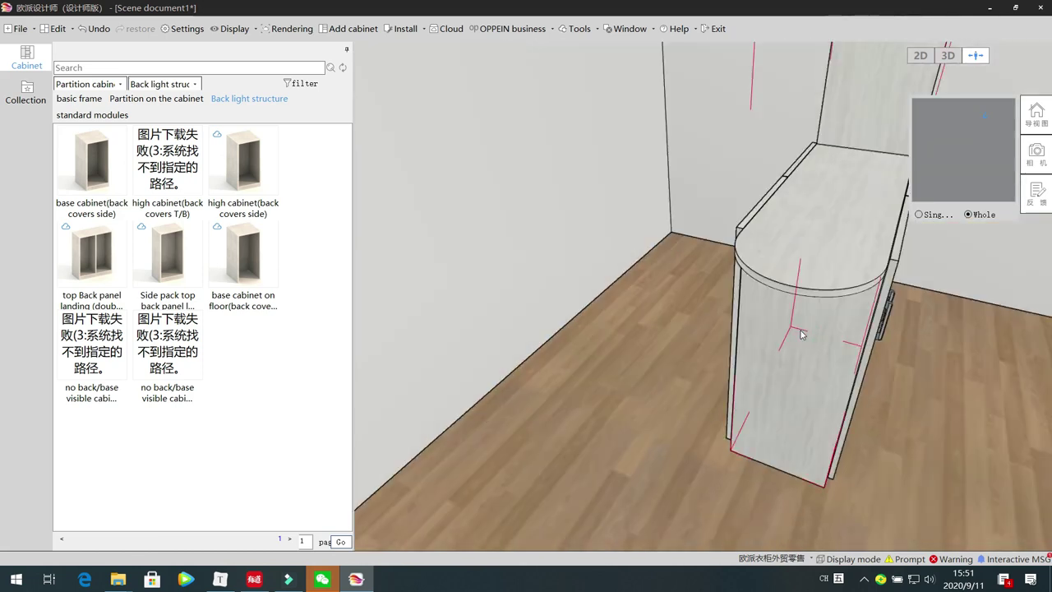
{"action": "key", "text": "Delete"}
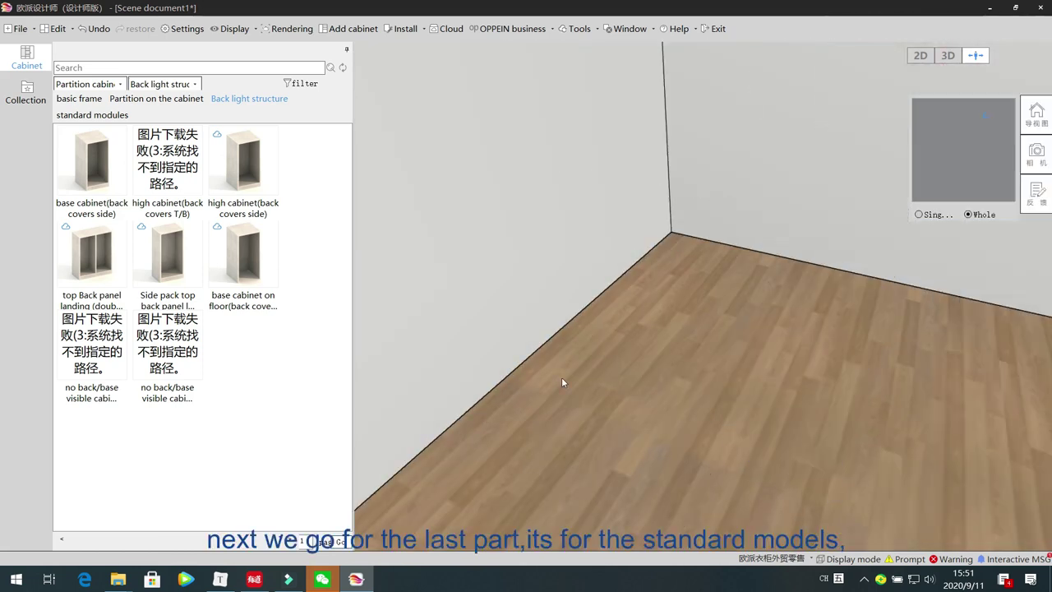
Step: Place the XPA1-003 module from the standard modules category in the empty room
{"action": "left_click", "coordinate": [120, 117]}
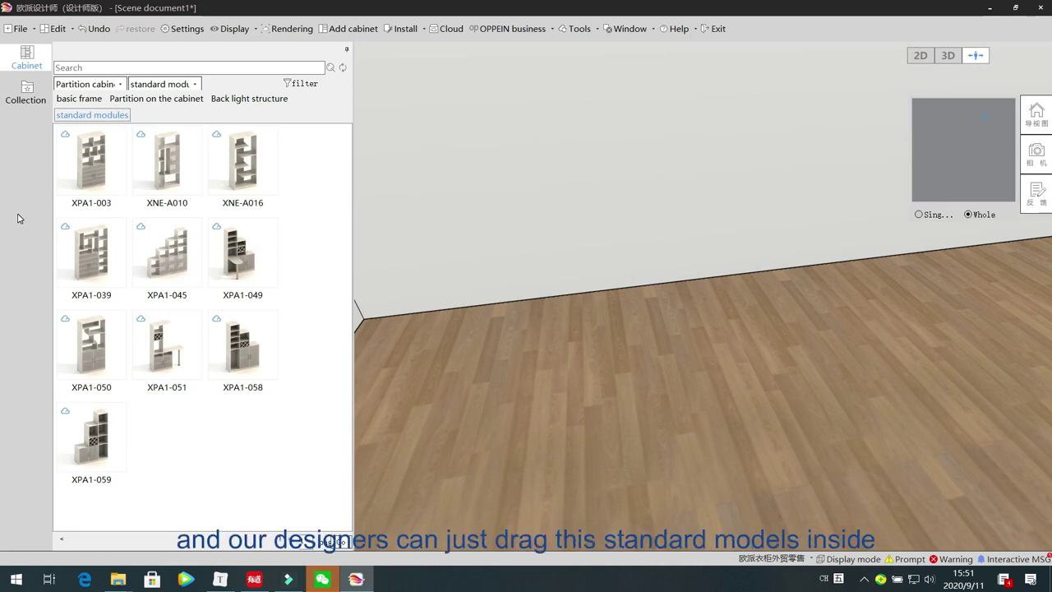
{"action": "left_click", "coordinate": [83, 175]}
{"action": "left_click_drag", "start_coordinate": [83, 175], "coordinate": [635, 366]}
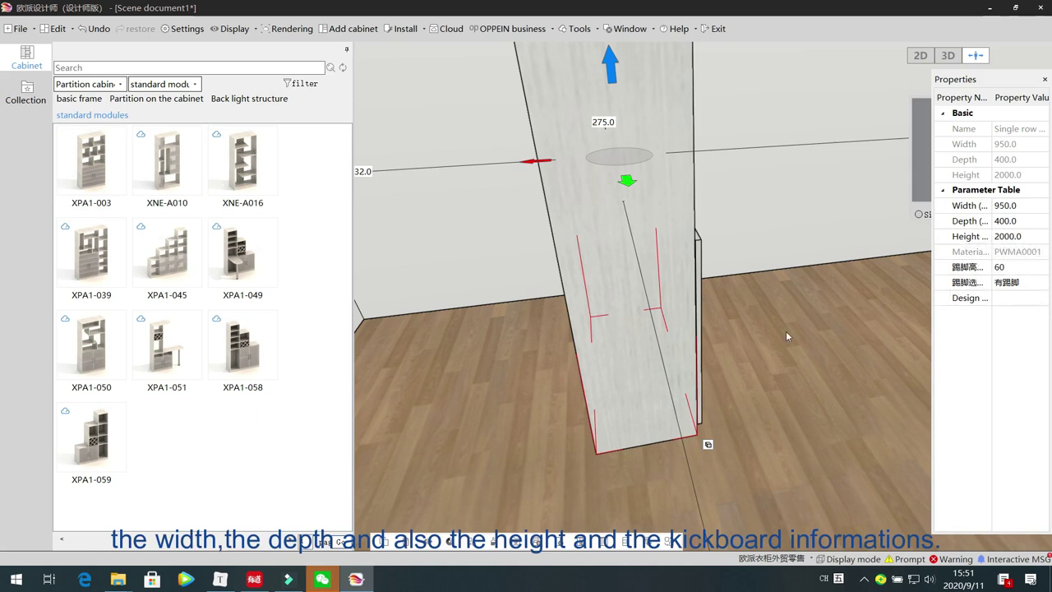
Step: Select the placed module's left door, and try to delete the left vertical divider in its three-compartment row
{"action": "left_click_drag", "start_coordinate": [775, 352], "coordinate": [575, 345]}
{"action": "left_click_drag", "start_coordinate": [824, 354], "coordinate": [530, 330]}
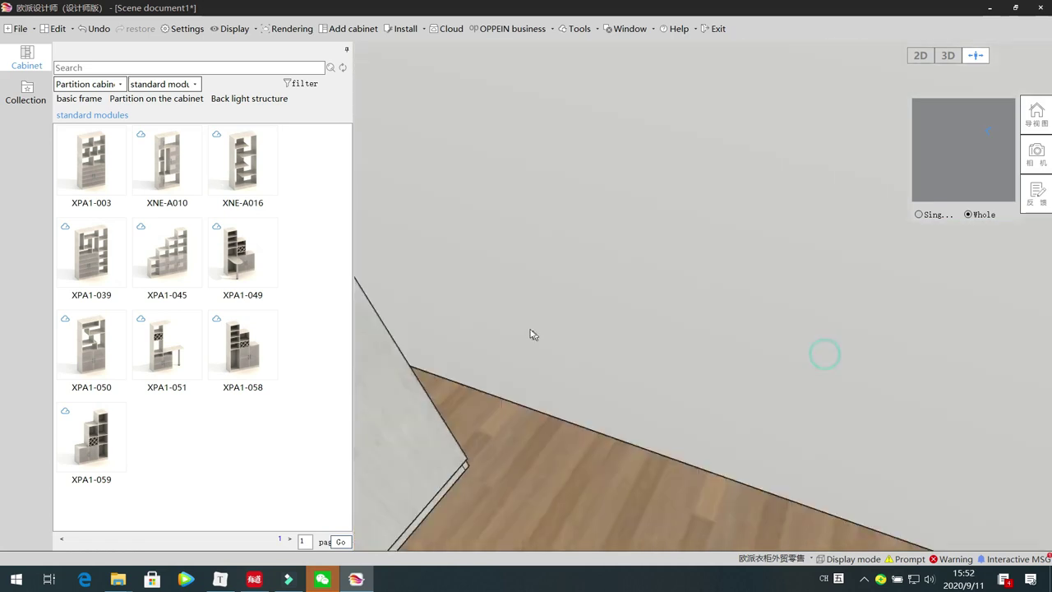
{"action": "scroll", "coordinate": [535, 333], "scroll_direction": "down", "scroll_amount": 6}
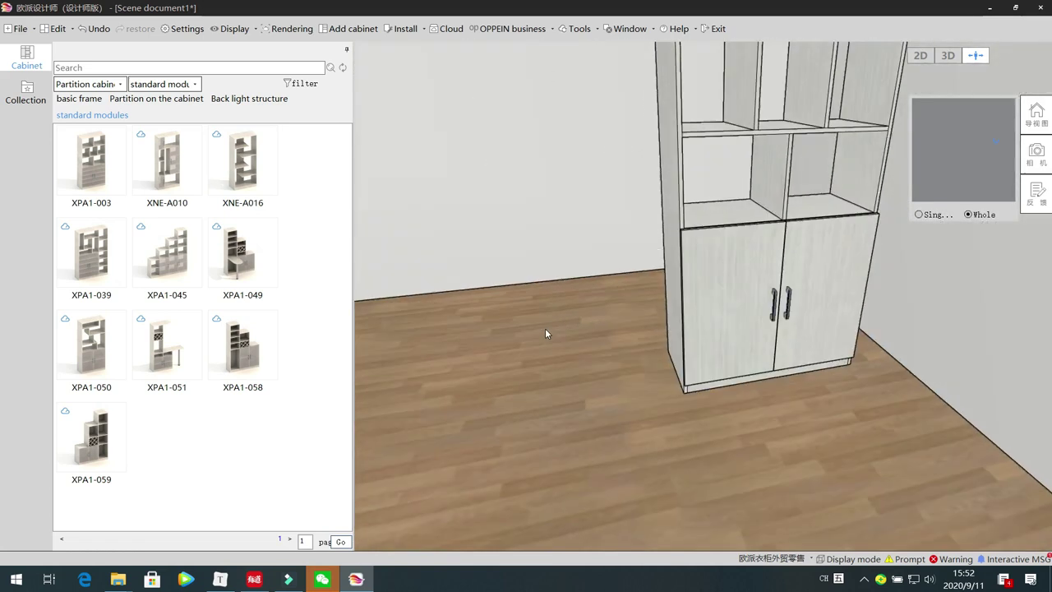
{"action": "scroll", "coordinate": [545, 327], "scroll_direction": "down", "scroll_amount": 5}
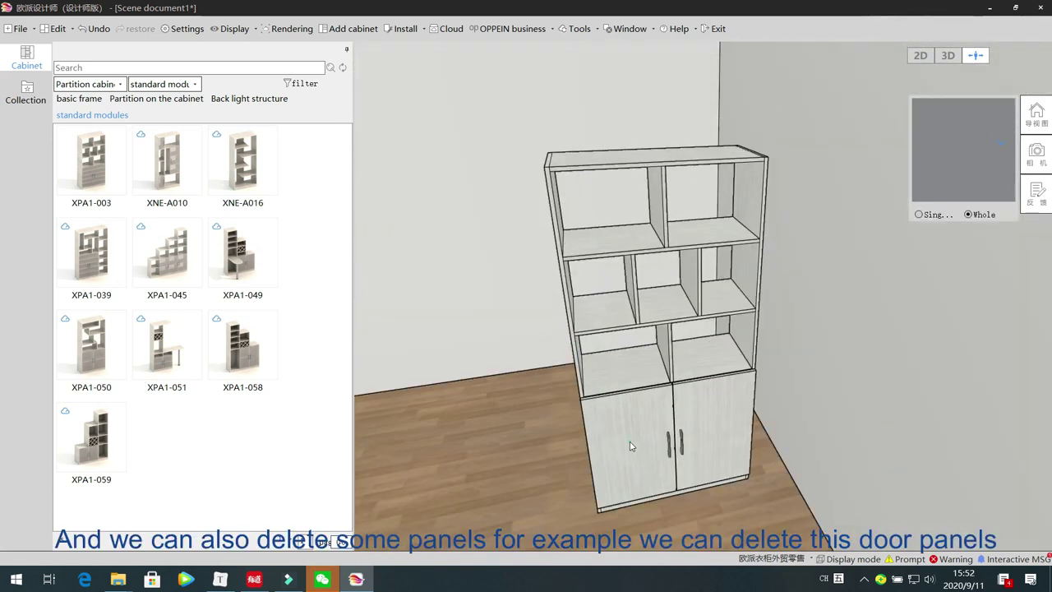
{"action": "left_click", "coordinate": [631, 446]}
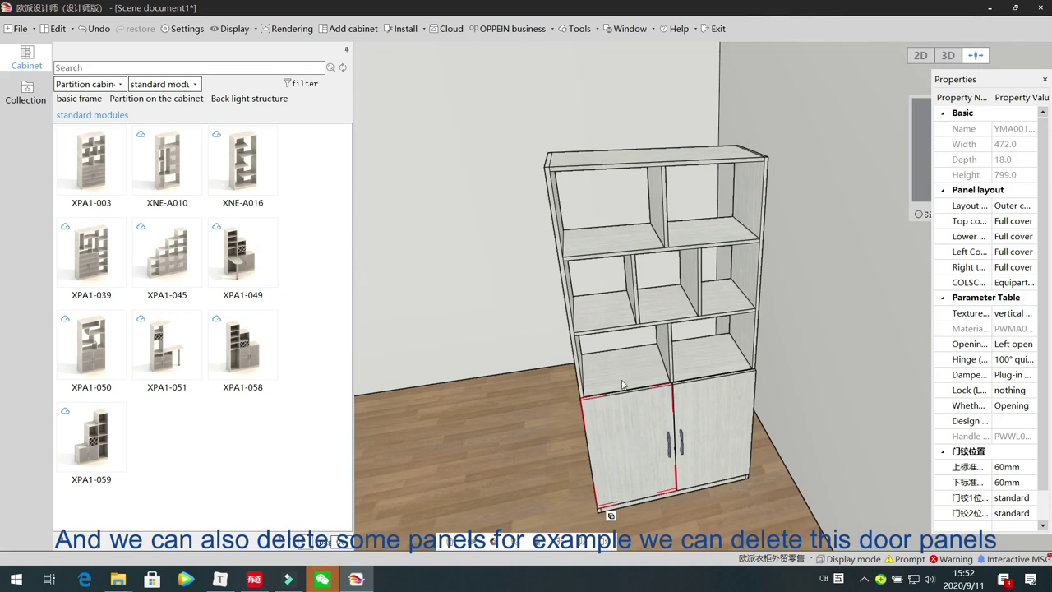
{"action": "left_click", "coordinate": [633, 284]}
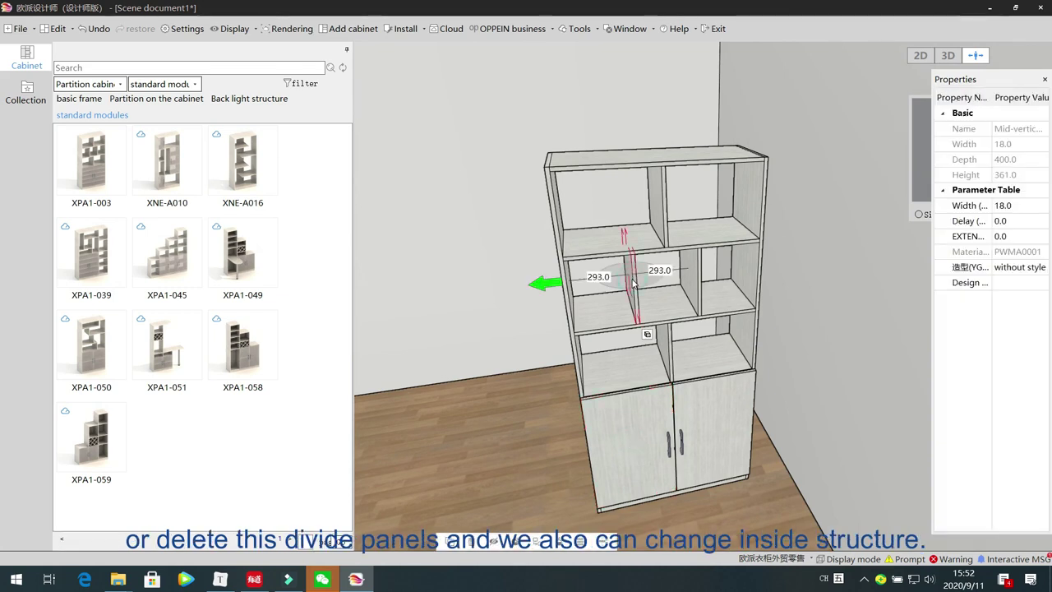
{"action": "key", "text": "Delete"}
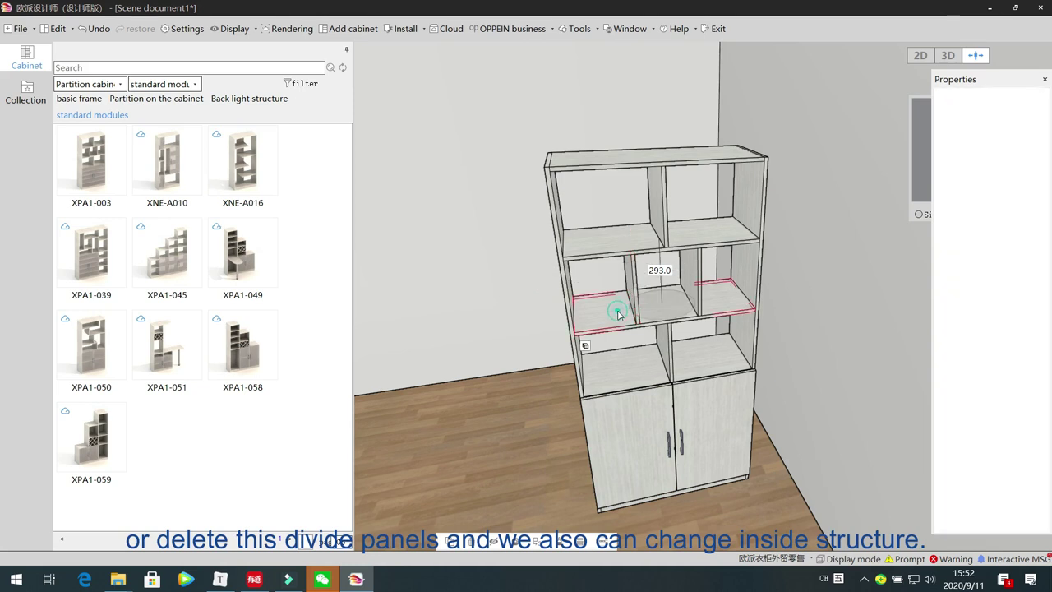
Step: Browse the Build-in drawer components in the functional accessory library for the placed module, and close the library without adding any
{"action": "left_click", "coordinate": [619, 314]}
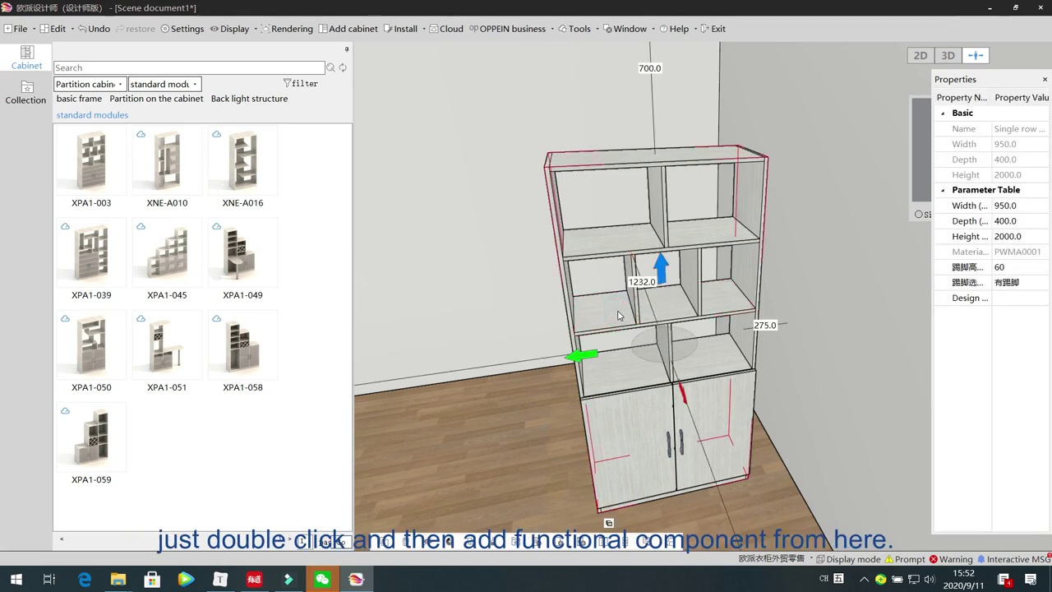
{"action": "double_click", "coordinate": [618, 315]}
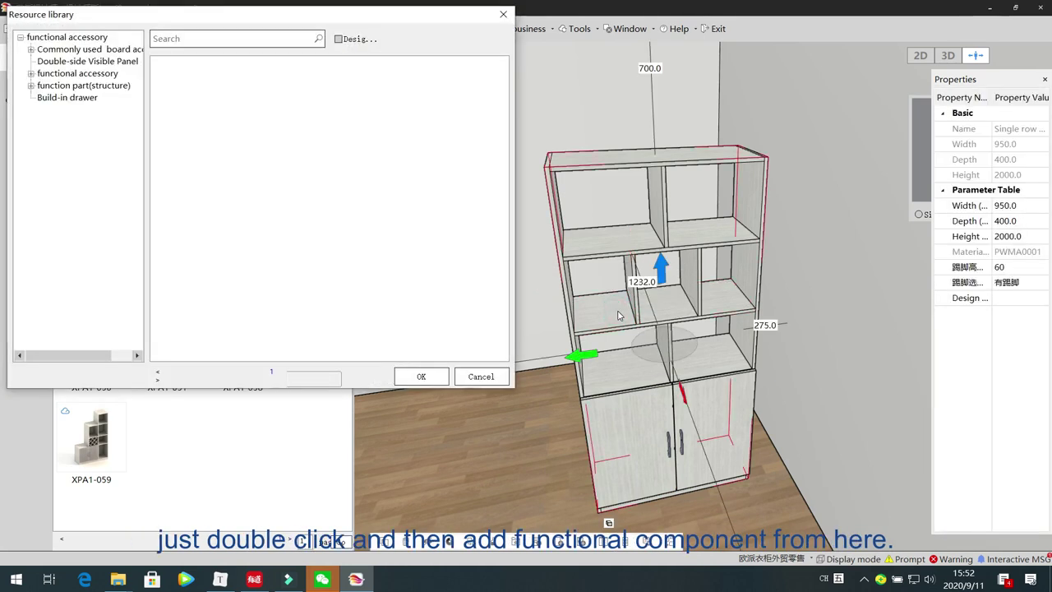
{"action": "left_click", "coordinate": [68, 100]}
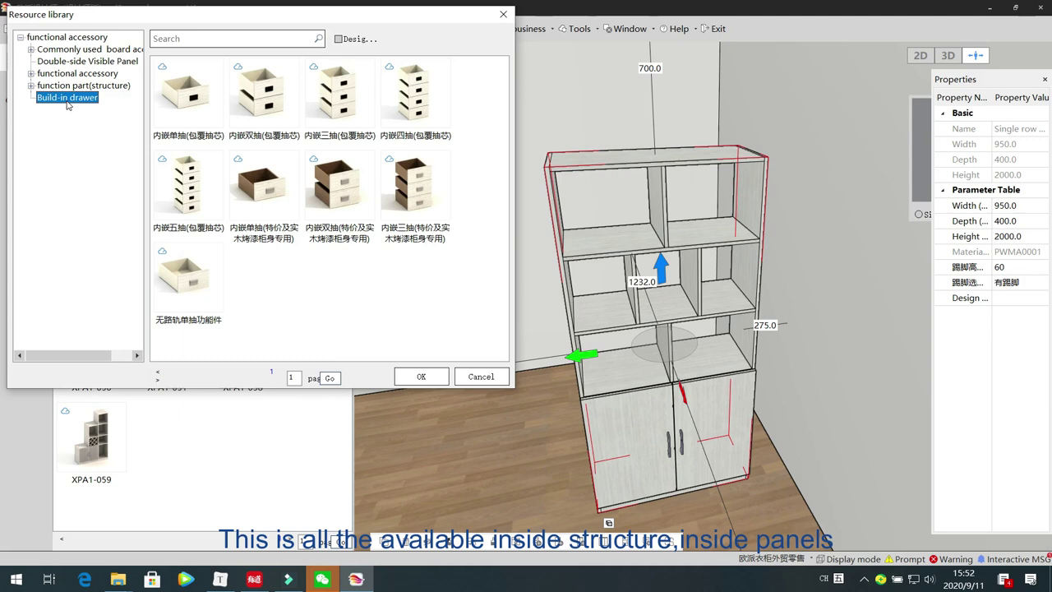
{"action": "left_click", "coordinate": [503, 14]}
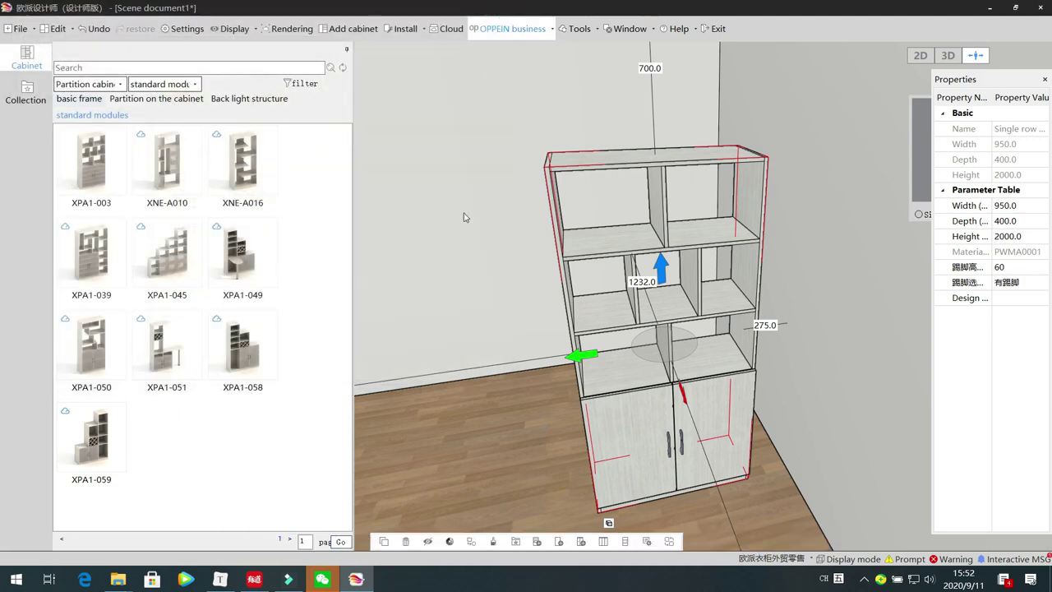
{"action": "left_click", "coordinate": [456, 212]}
{"action": "left_click_drag", "start_coordinate": [446, 202], "coordinate": [461, 218]}
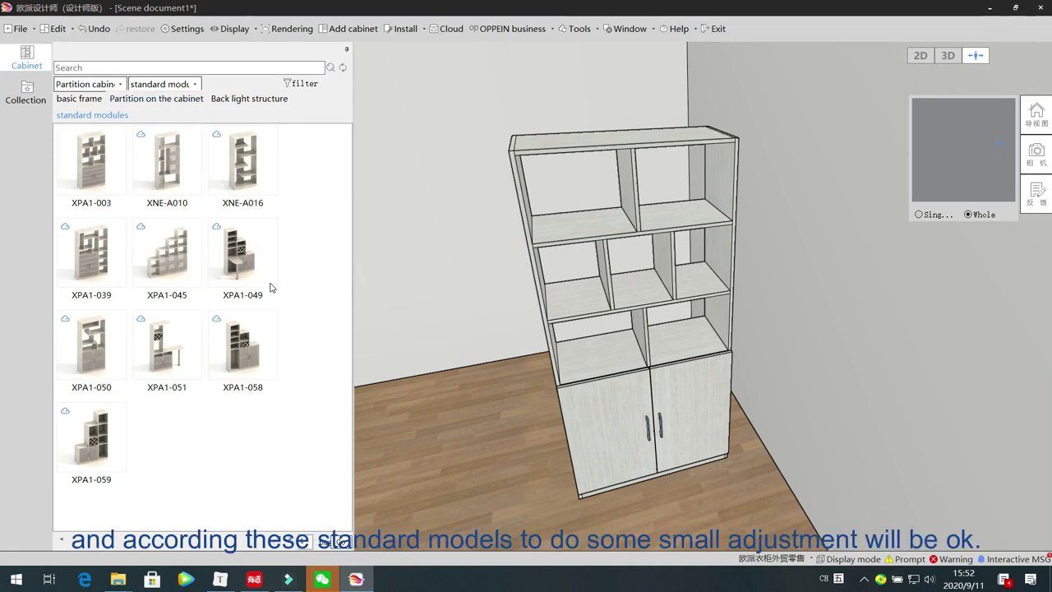
Step: Switch the library from partition cabinets to the cabinet category of sideboards, and delete the XPA1-003 module from the room
{"action": "mouse_move", "coordinate": [271, 287]}
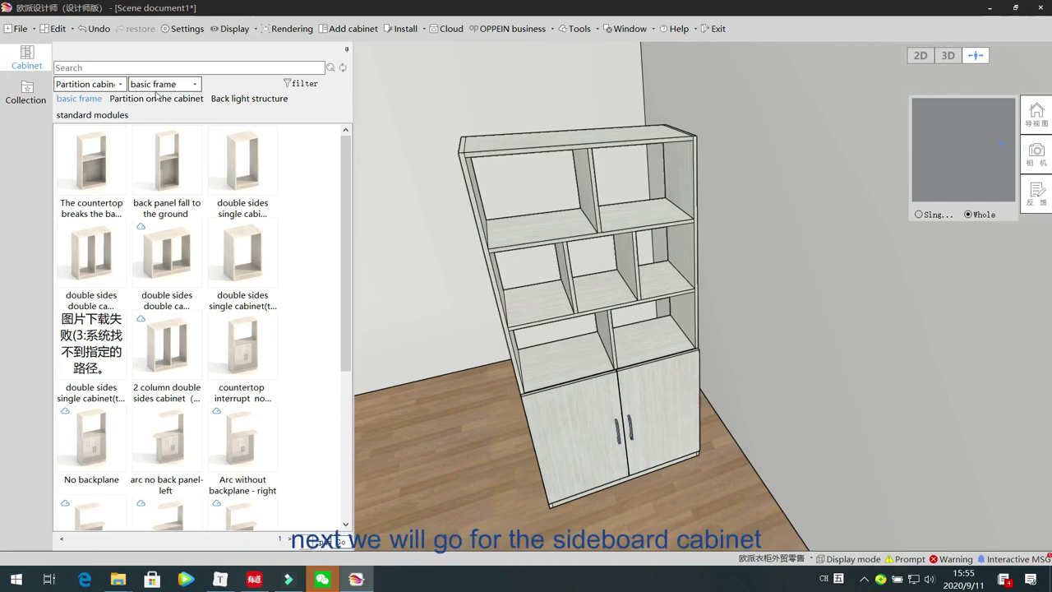
{"action": "left_click", "coordinate": [91, 85]}
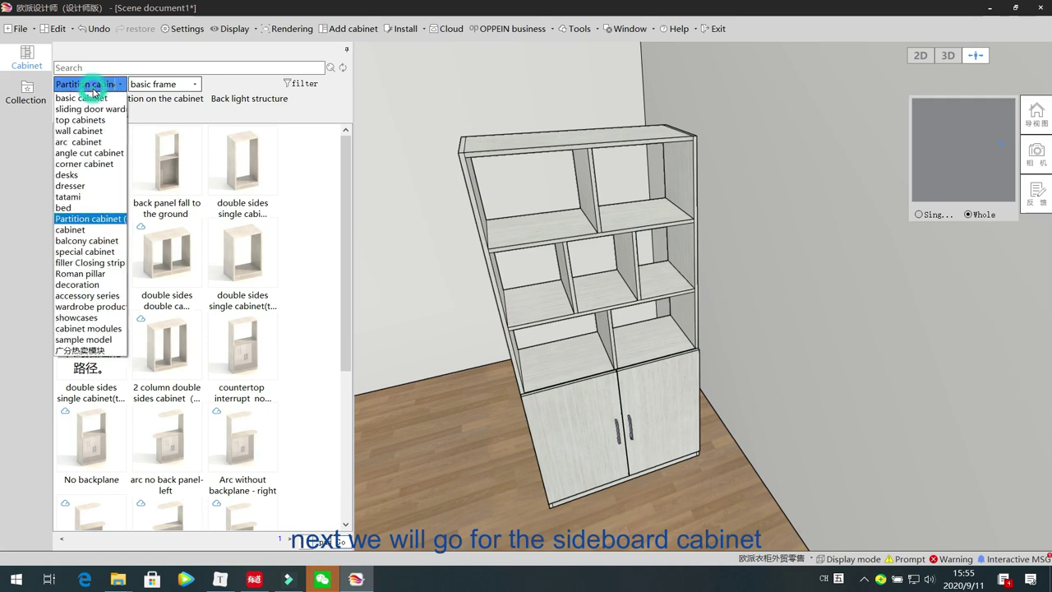
{"action": "left_click", "coordinate": [90, 234]}
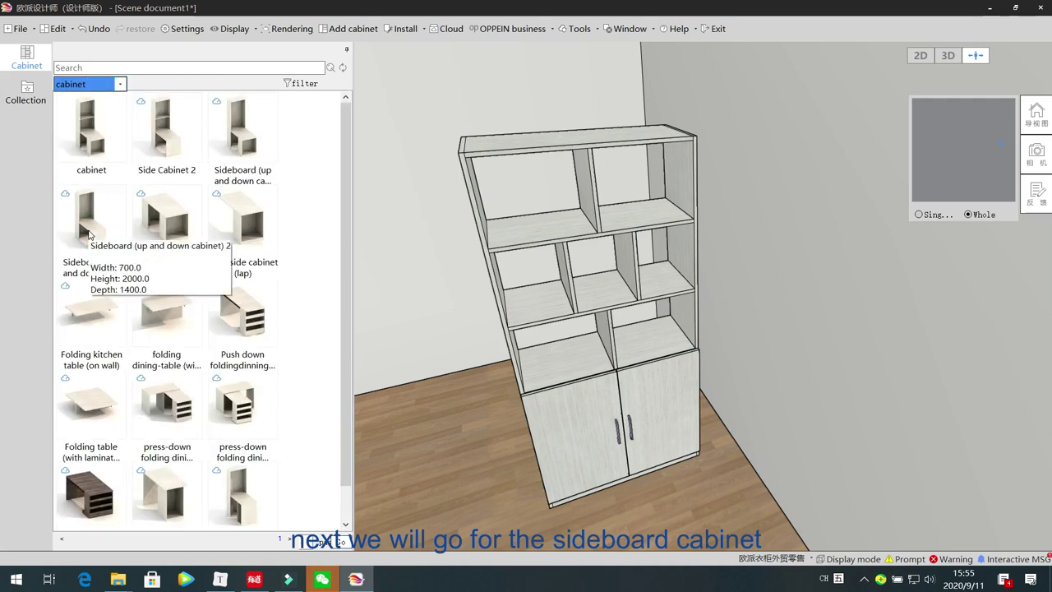
{"action": "left_click_drag", "start_coordinate": [463, 314], "coordinate": [489, 349]}
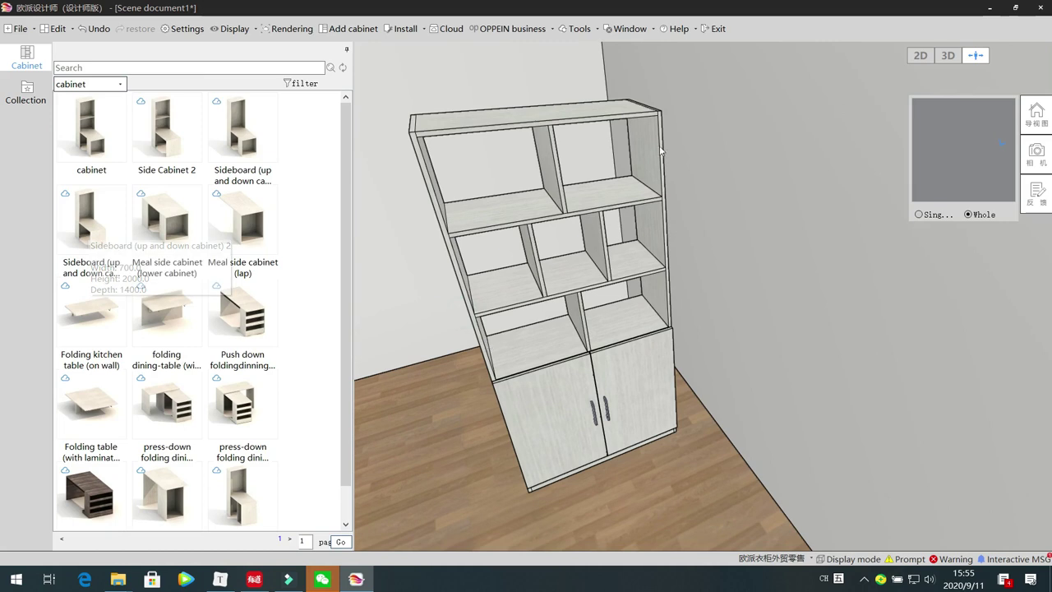
{"action": "left_click", "coordinate": [597, 230]}
{"action": "key", "text": "Delete"}
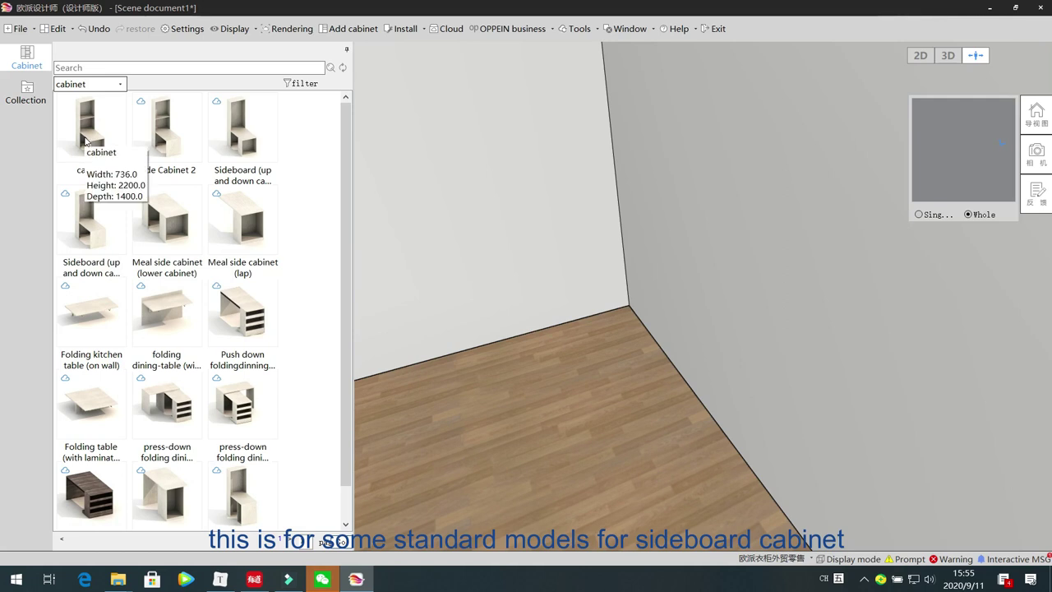
Step: Place the first cabinet sideboard against the wall and widen its property list to show the full parameter names
{"action": "left_click_drag", "start_coordinate": [507, 392], "coordinate": [361, 349]}
{"action": "left_click_drag", "start_coordinate": [98, 145], "coordinate": [572, 346]}
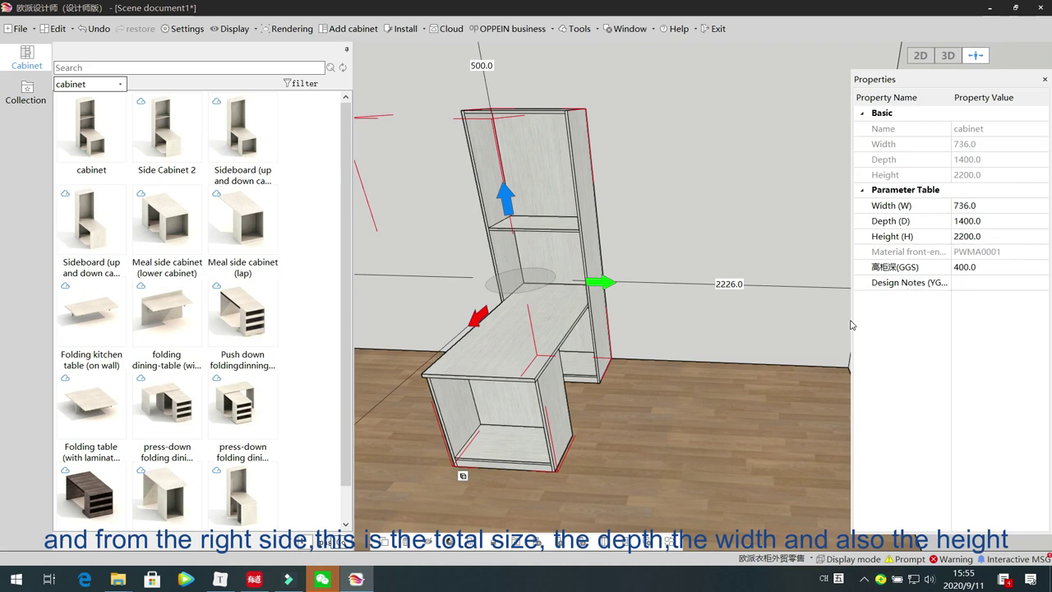
{"action": "middle_click_drag", "start_coordinate": [846, 325], "coordinate": [854, 327]}
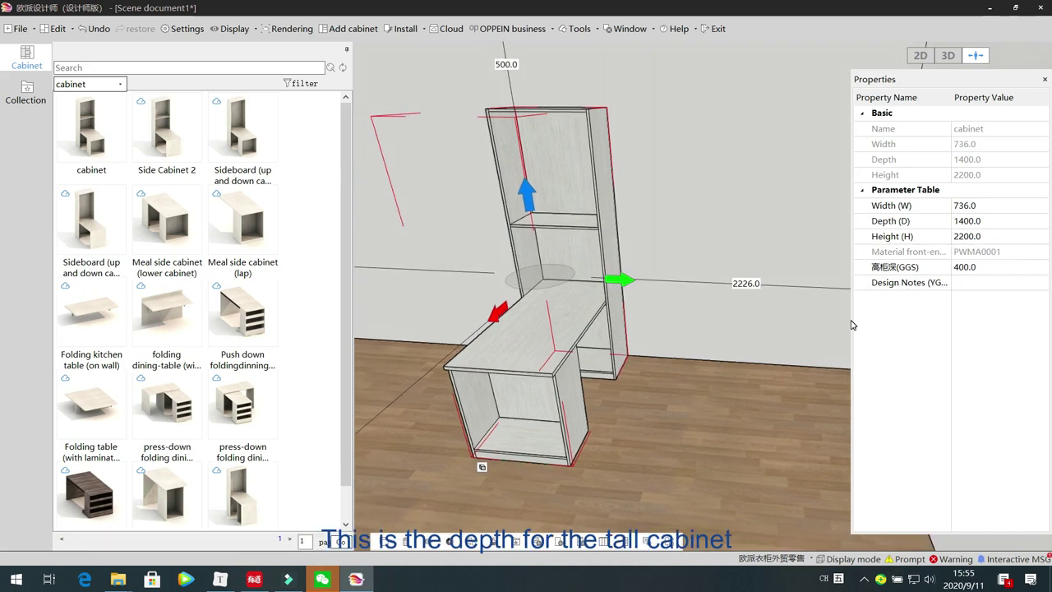
{"action": "left_click_drag", "start_coordinate": [849, 322], "coordinate": [786, 321]}
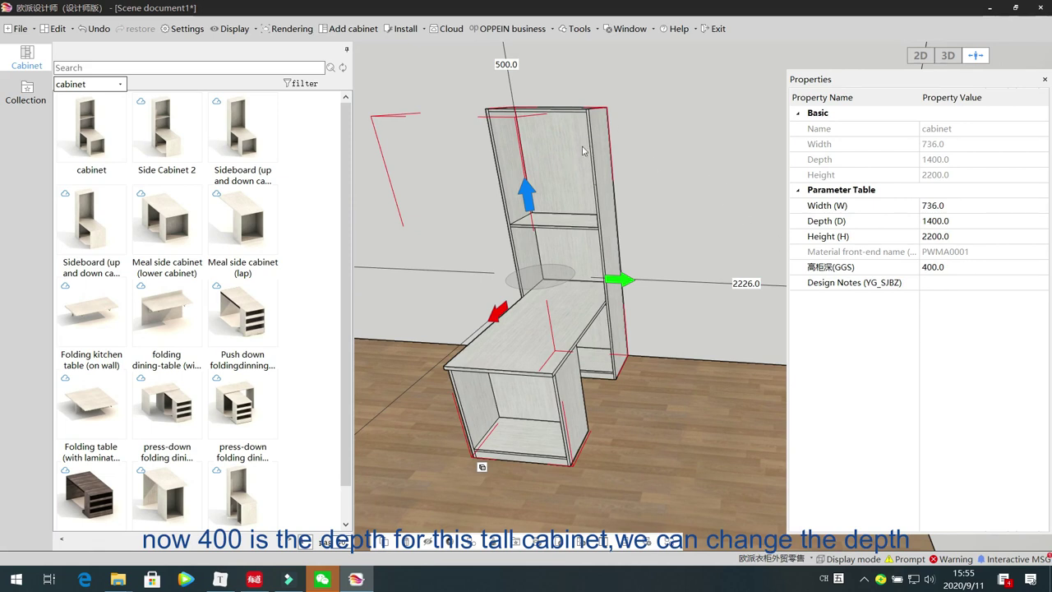
Step: Set the placed sideboard's tall cabinet depth (GGS) to 500 and its overall depth to 1800
{"action": "left_click", "coordinate": [957, 272]}
{"action": "type", "text": "5"}
{"action": "key", "text": "Return"}
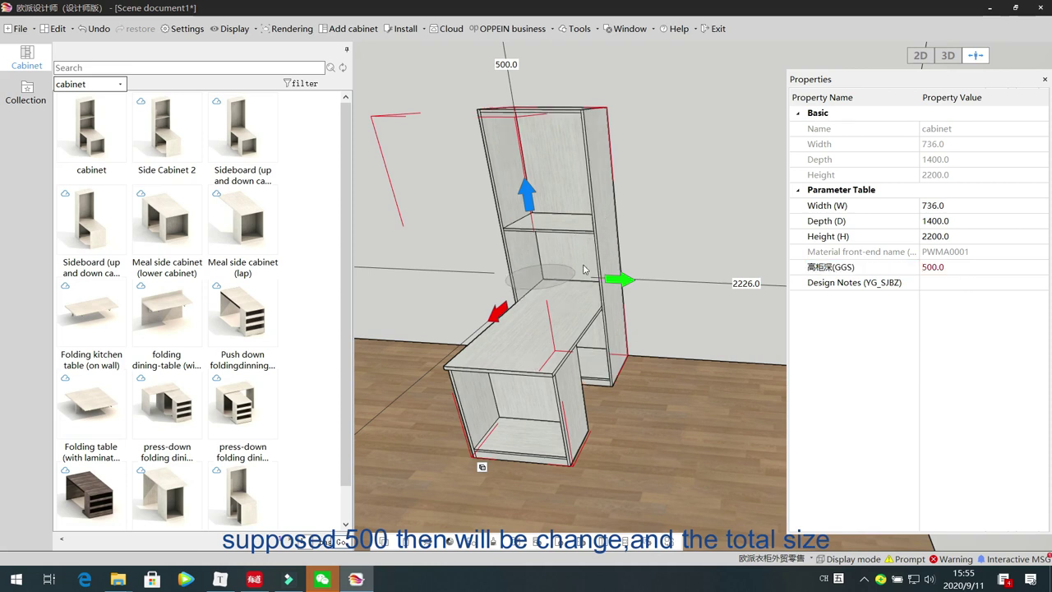
{"action": "left_click", "coordinate": [957, 221]}
{"action": "type", "text": "1800"}
{"action": "key", "text": "Return"}
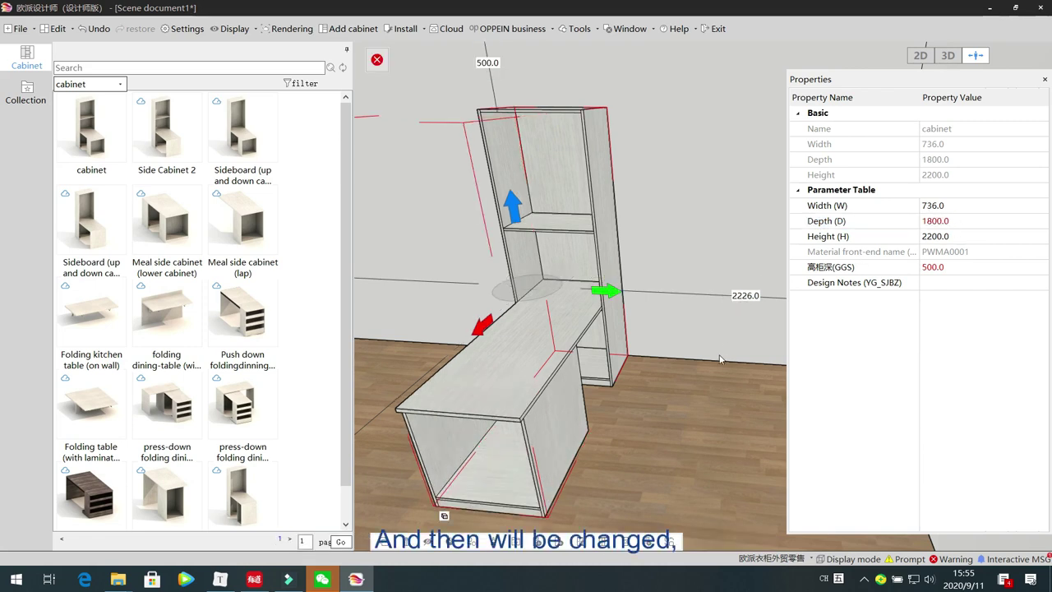
Step: Locate the component behind the process inspection's depth error, and set that lower base cabinet's depth to 600
{"action": "left_click", "coordinate": [378, 62]}
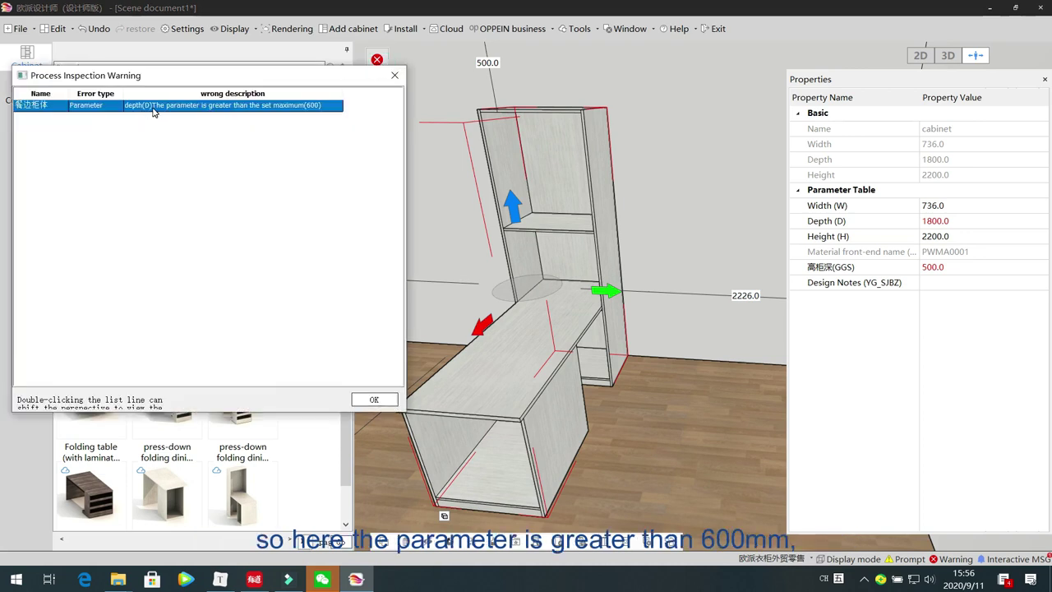
{"action": "double_click", "coordinate": [164, 109]}
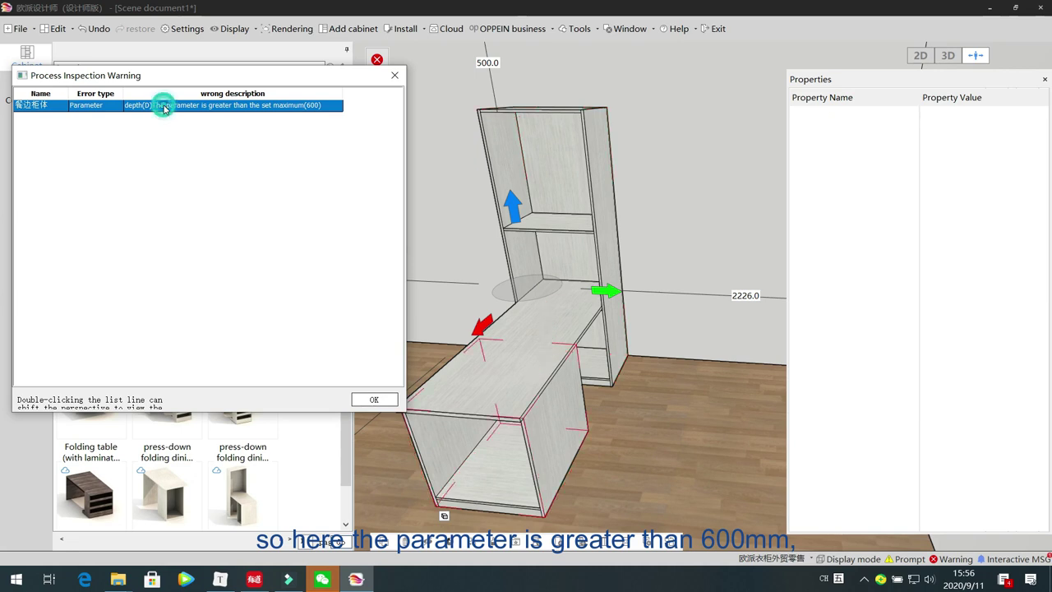
{"action": "left_click", "coordinate": [394, 75]}
{"action": "left_click", "coordinate": [563, 424]}
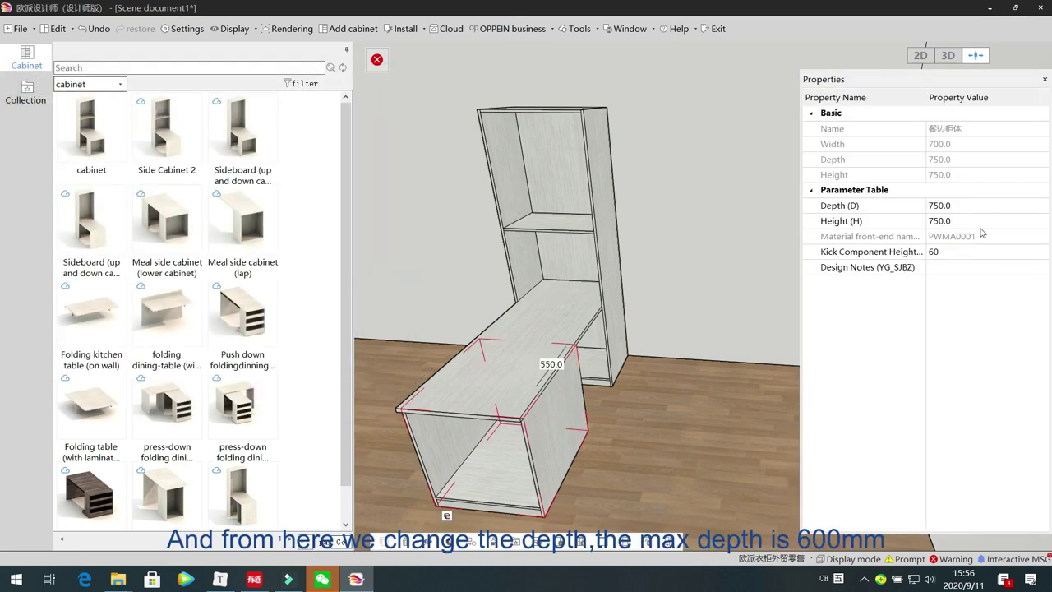
{"action": "left_click", "coordinate": [961, 204]}
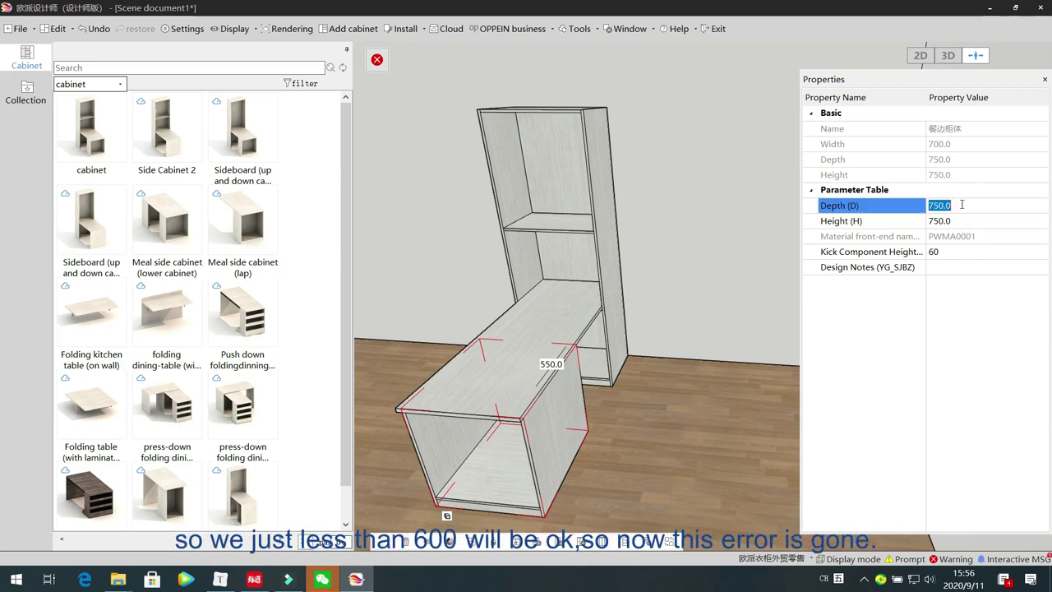
{"action": "type", "text": "600.0"}
{"action": "key", "text": "Return"}
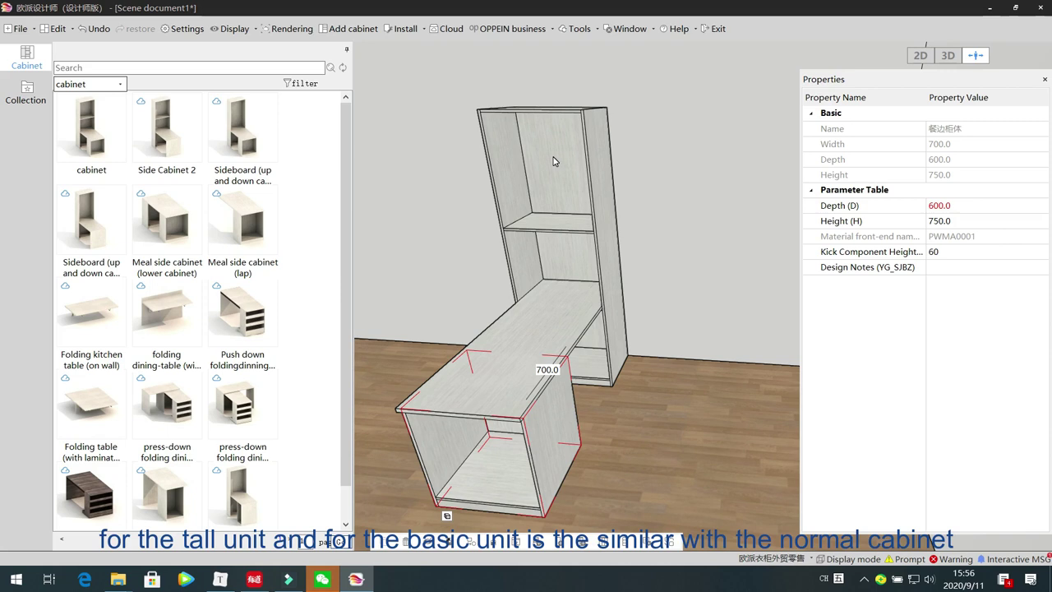
Step: Browse the commonly used board accessories for the base cabinet without adding any, and check the tall cabinet's properties
{"action": "right_click", "coordinate": [461, 462]}
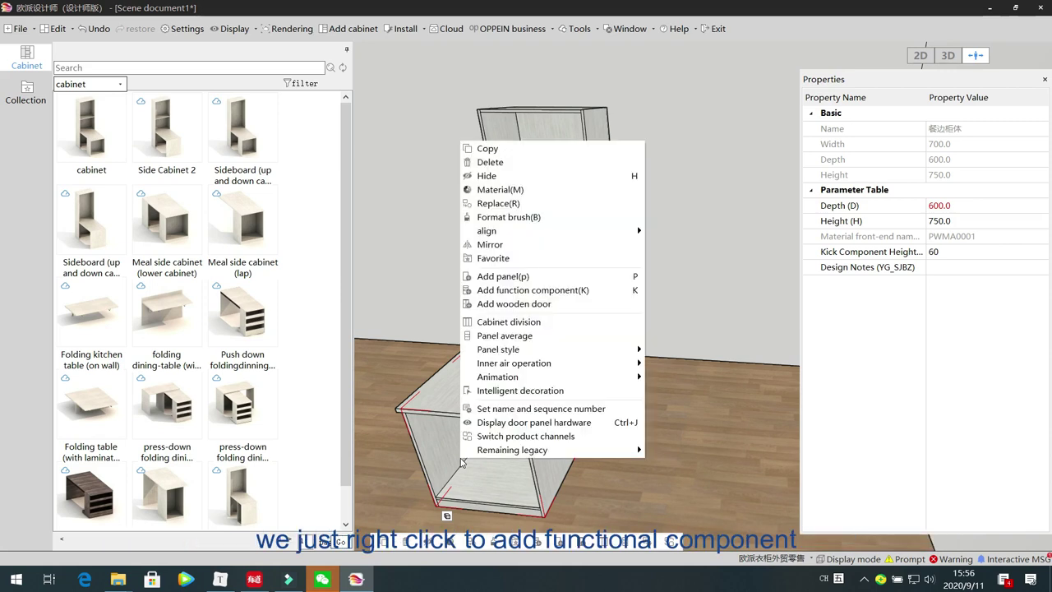
{"action": "left_click", "coordinate": [579, 299]}
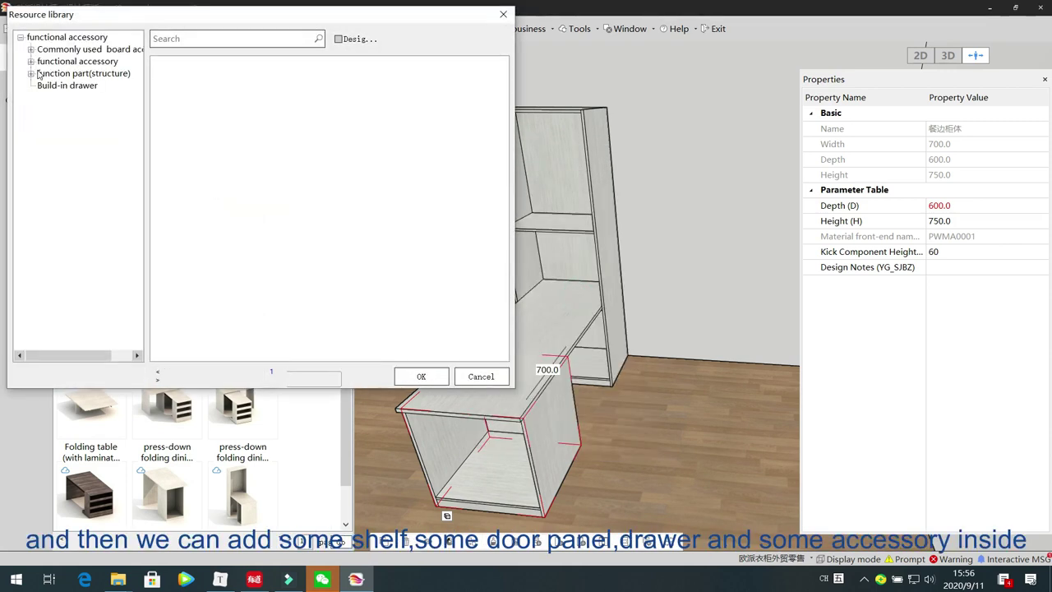
{"action": "left_click", "coordinate": [35, 52]}
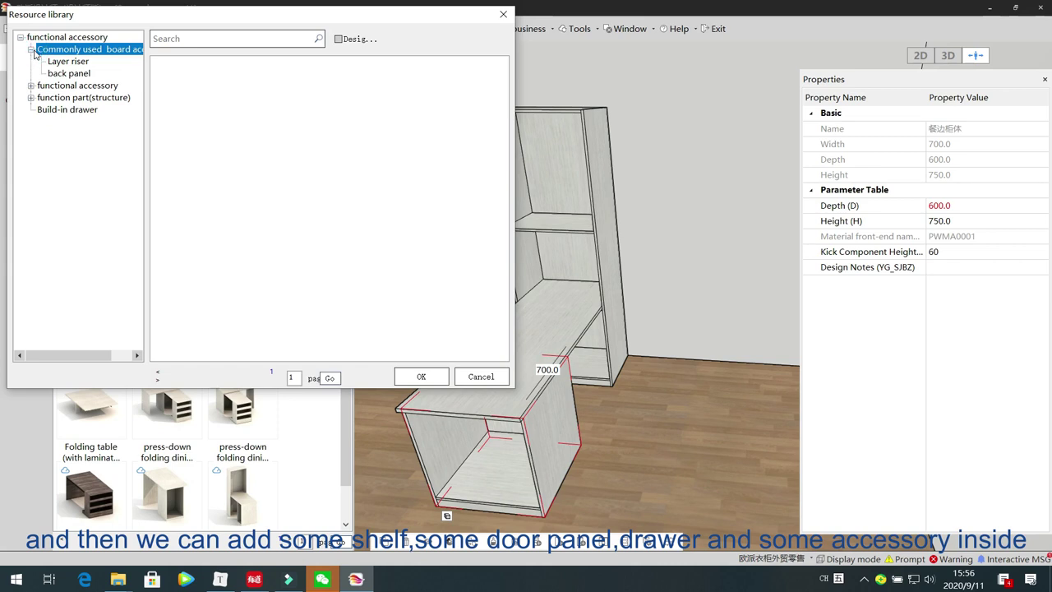
{"action": "left_click", "coordinate": [493, 379]}
{"action": "left_click", "coordinate": [581, 264]}
{"action": "left_click", "coordinate": [570, 247]}
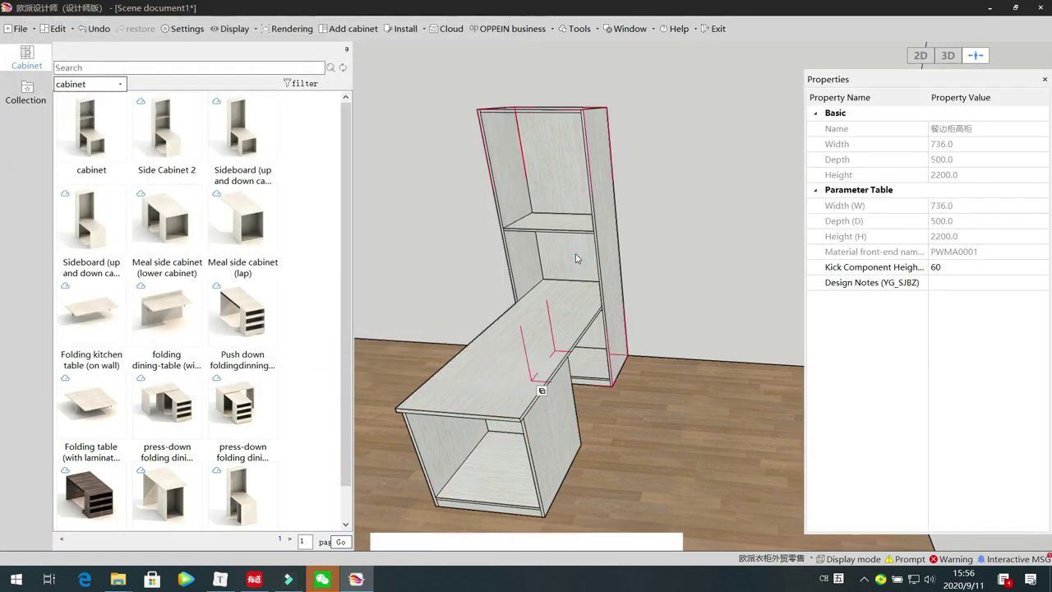
{"action": "left_click", "coordinate": [390, 234]}
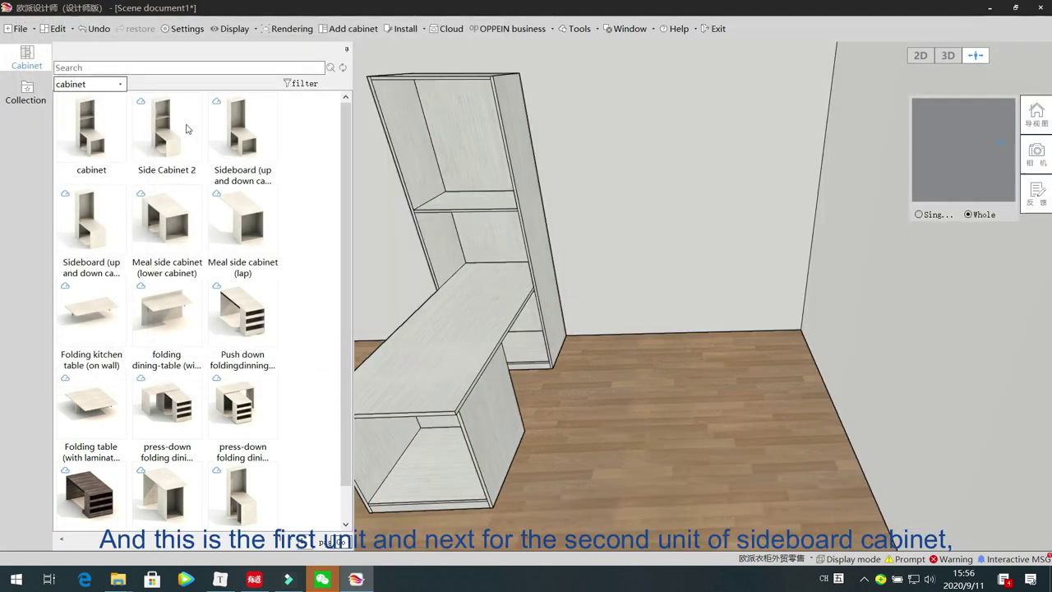
Step: Place a Side Cabinet 2 unit against the back wall, between the first sideboard and the room corner
{"action": "left_click", "coordinate": [171, 123]}
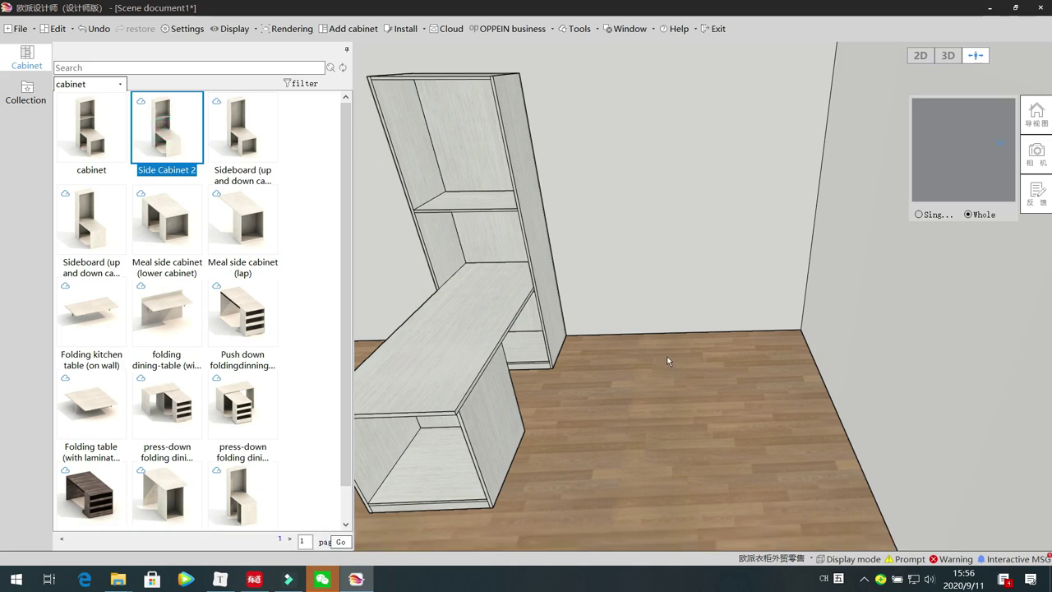
{"action": "left_click", "coordinate": [162, 130]}
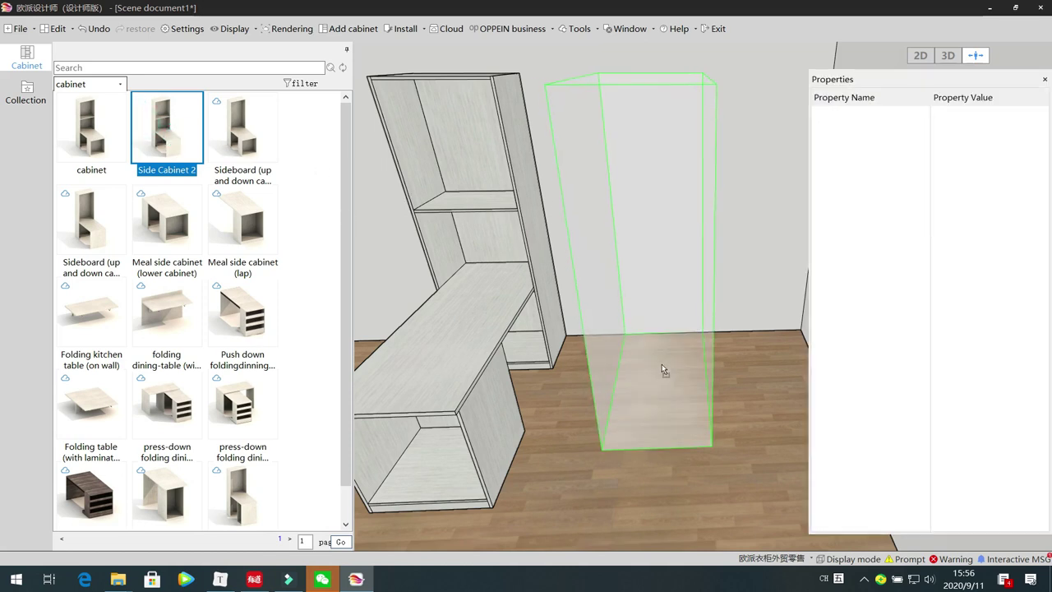
{"action": "left_click", "coordinate": [663, 371]}
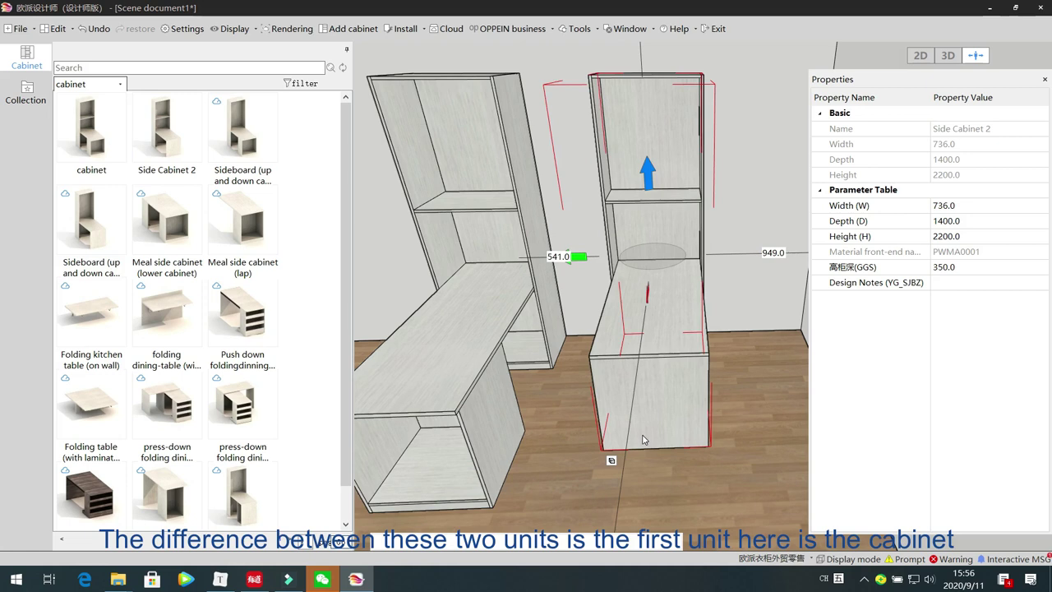
Step: Compare the countertop supports of the two sideboards, examining the first unit's base cabinet and the second unit's side panel
{"action": "left_click_drag", "start_coordinate": [561, 459], "coordinate": [487, 495]}
{"action": "left_click", "coordinate": [633, 370]}
{"action": "left_click", "coordinate": [634, 372]}
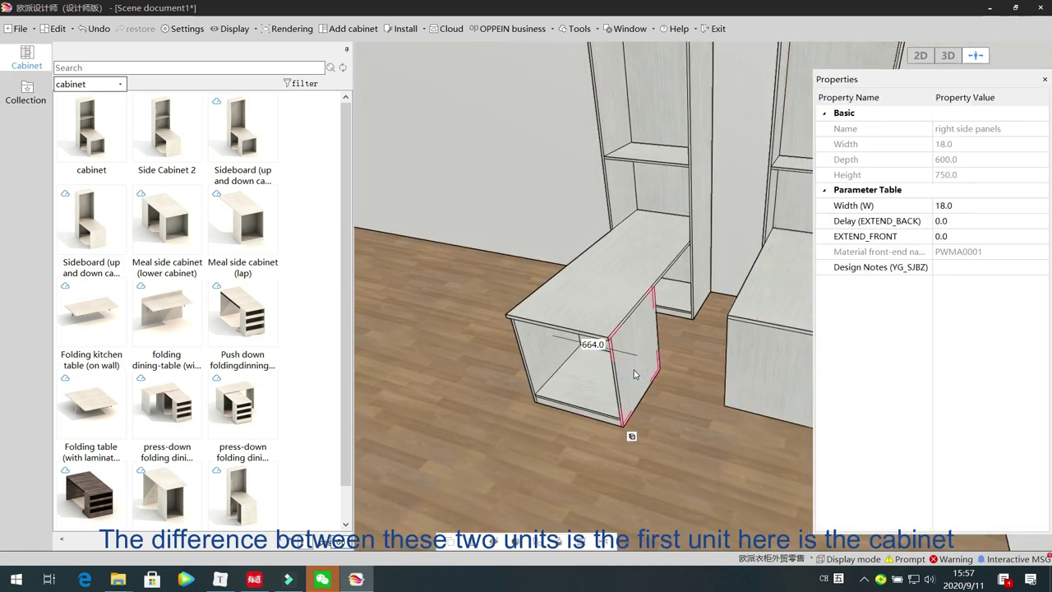
{"action": "key", "text": "d"}
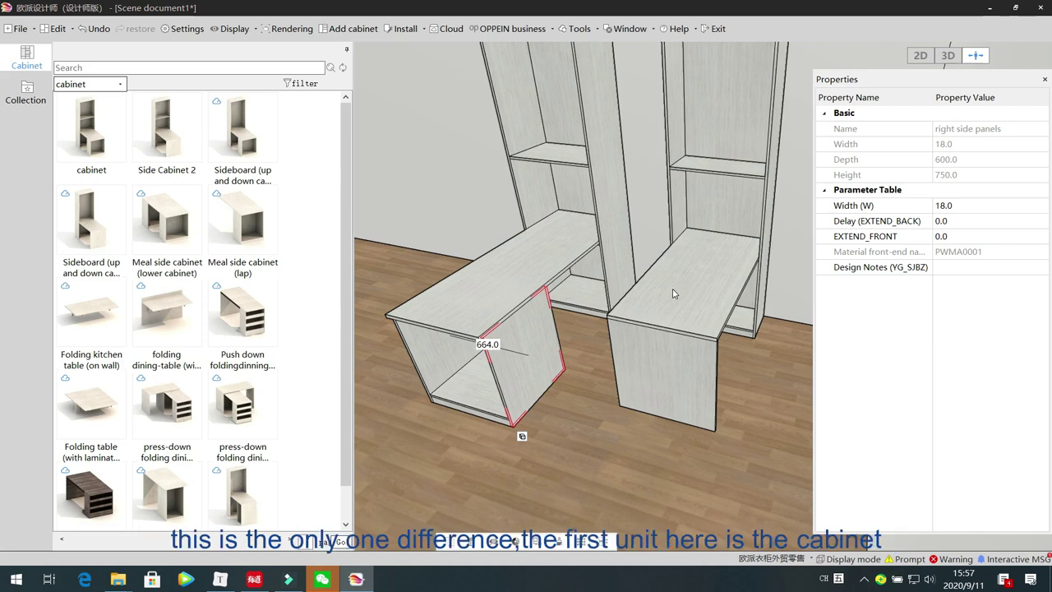
{"action": "left_click", "coordinate": [421, 368]}
{"action": "left_click", "coordinate": [700, 388]}
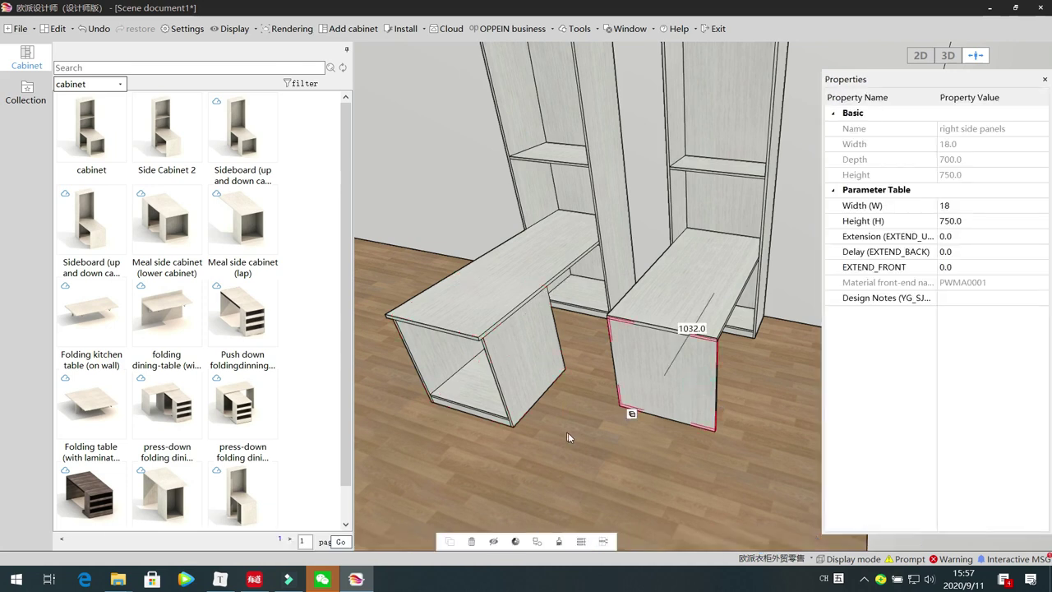
{"action": "left_click_drag", "start_coordinate": [568, 433], "coordinate": [535, 430]}
{"action": "left_click_drag", "start_coordinate": [676, 404], "coordinate": [707, 401]}
{"action": "left_click_drag", "start_coordinate": [522, 450], "coordinate": [556, 431]}
{"action": "left_click_drag", "start_coordinate": [405, 285], "coordinate": [362, 281]}
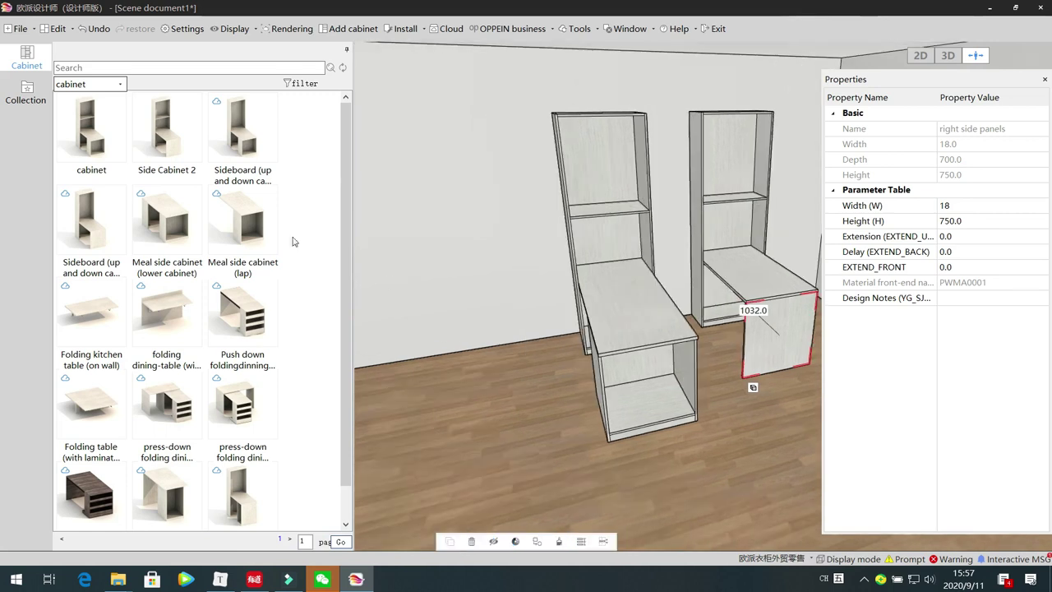
Step: Place a Sideboard (up and down cabinet) against the back wall, on the free side of the first sideboard
{"action": "left_click", "coordinate": [241, 150]}
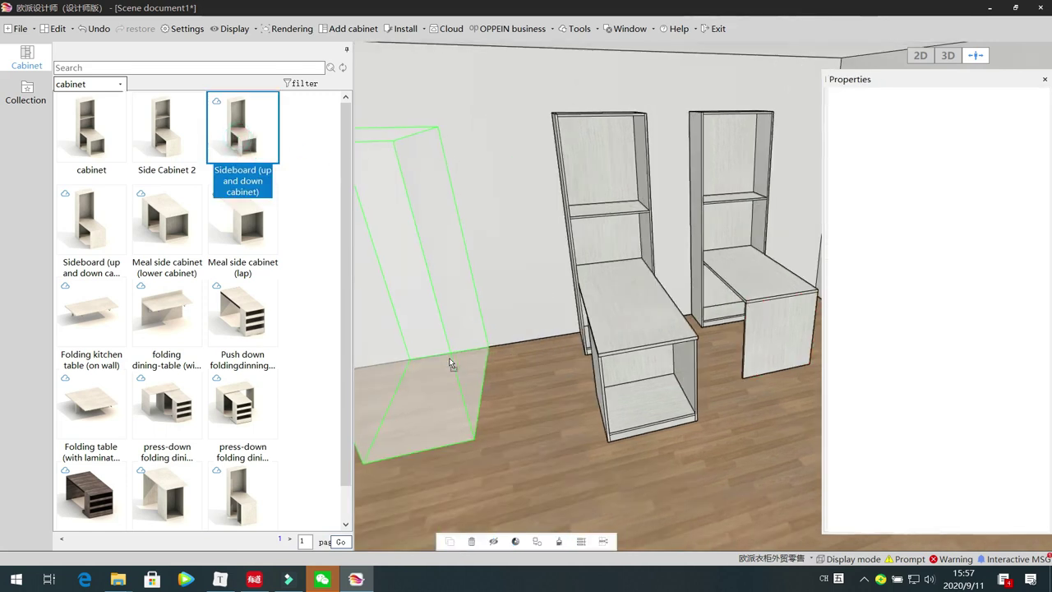
{"action": "left_click", "coordinate": [449, 361]}
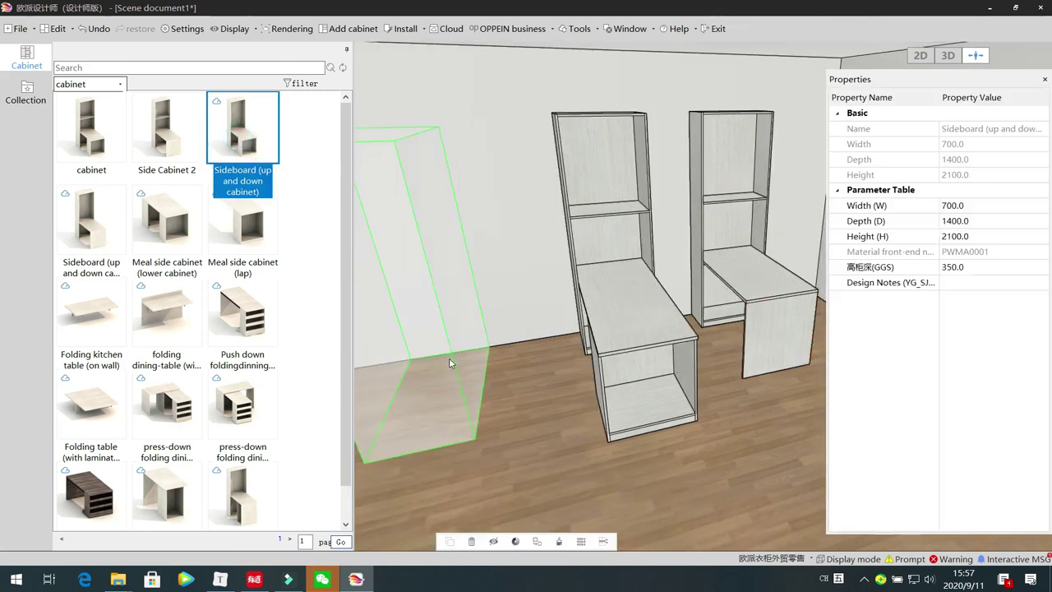
{"action": "left_click", "coordinate": [513, 421]}
{"action": "key", "text": "a"}
{"action": "left_click", "coordinate": [446, 424]}
{"action": "left_click_drag", "start_coordinate": [477, 430], "coordinate": [643, 386]}
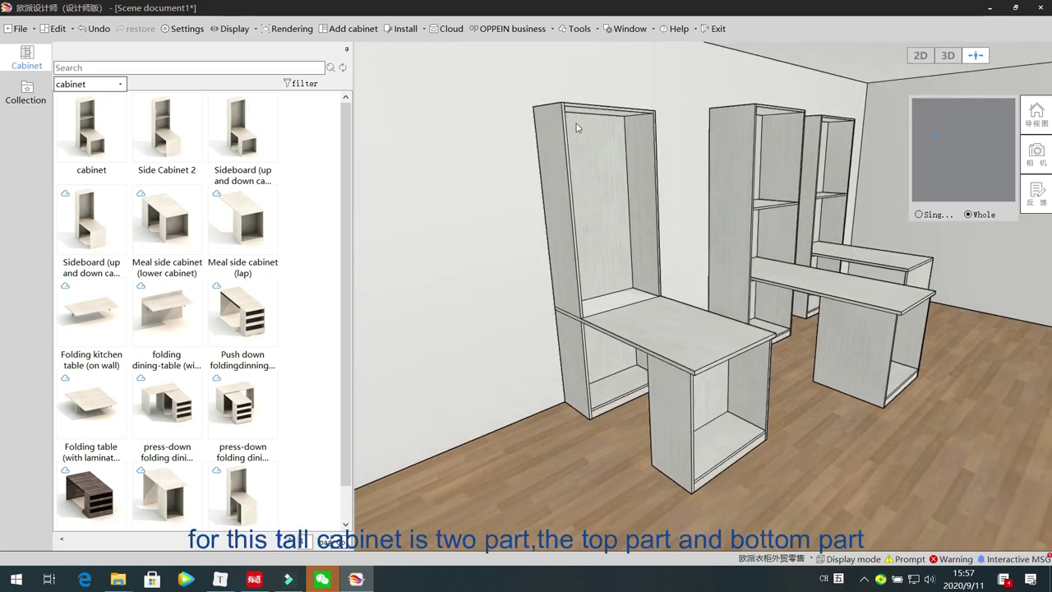
Step: Examine the up-and-down sideboard's upper cabinet, lower side panel and countertop
{"action": "left_click", "coordinate": [581, 170]}
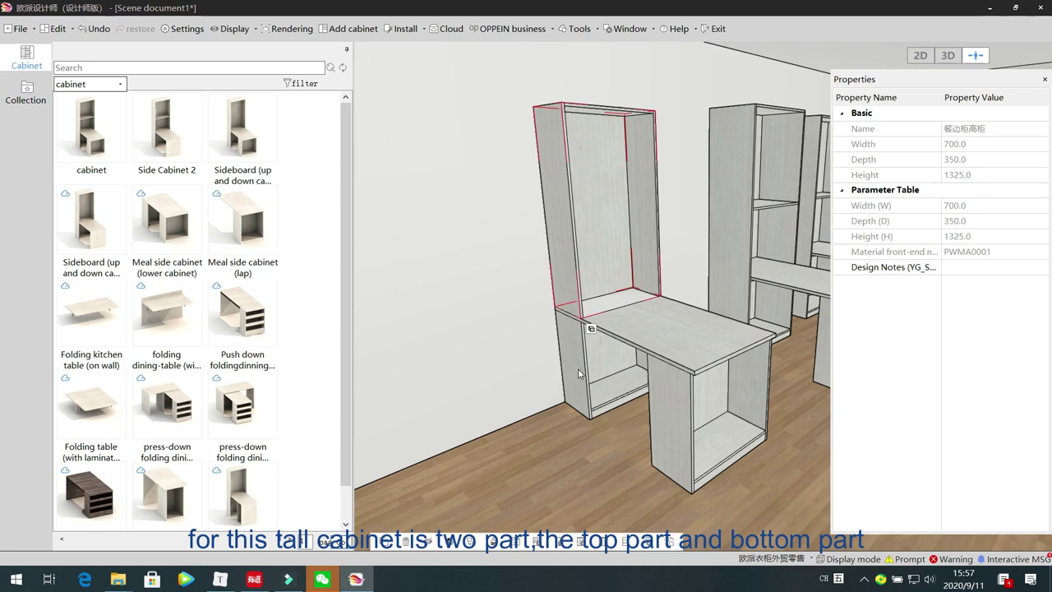
{"action": "left_click", "coordinate": [577, 354]}
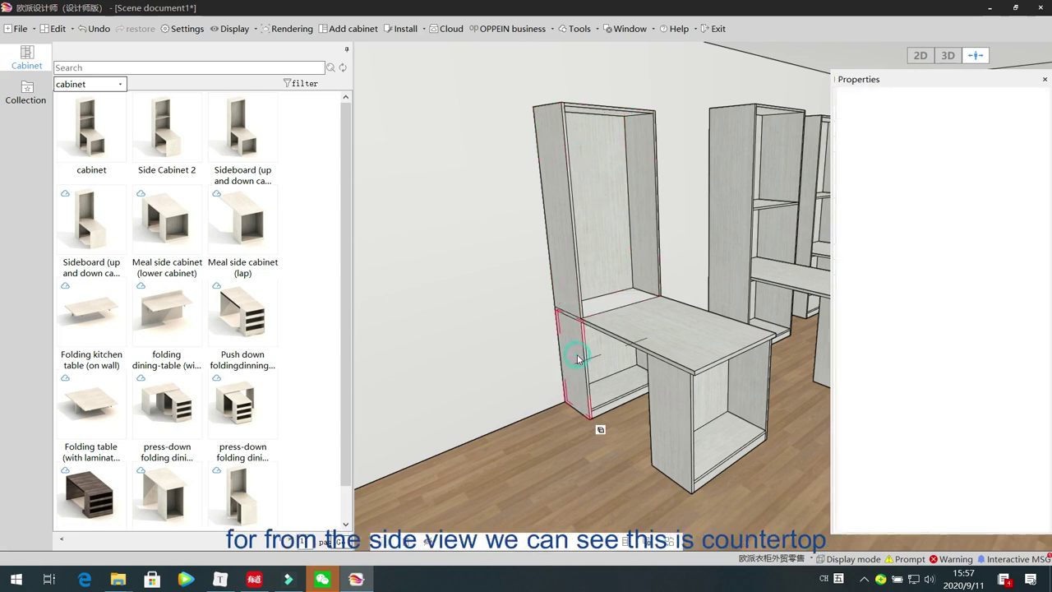
{"action": "left_click", "coordinate": [631, 335]}
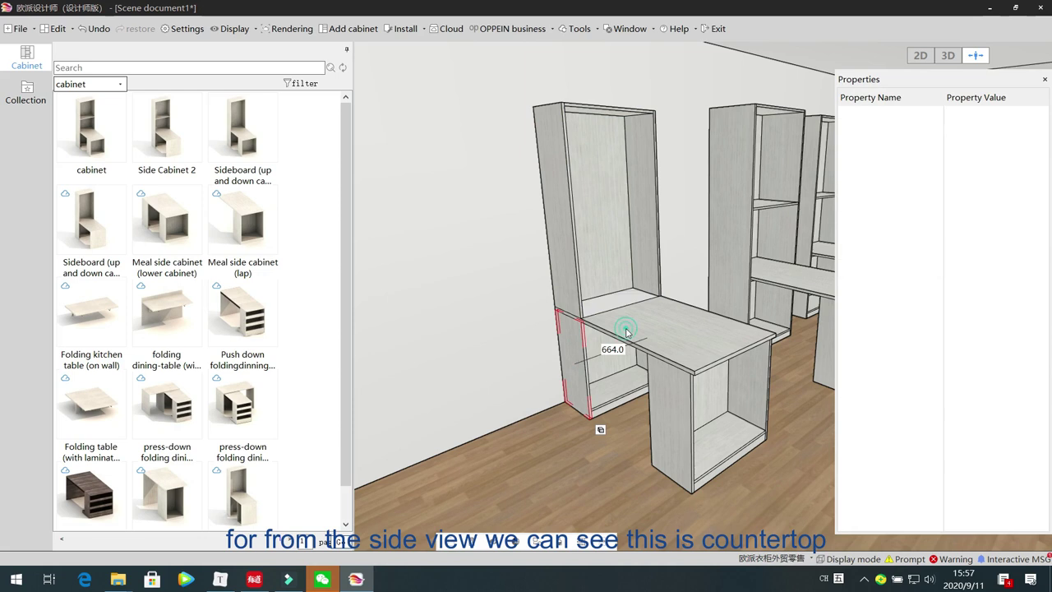
{"action": "left_click", "coordinate": [499, 386]}
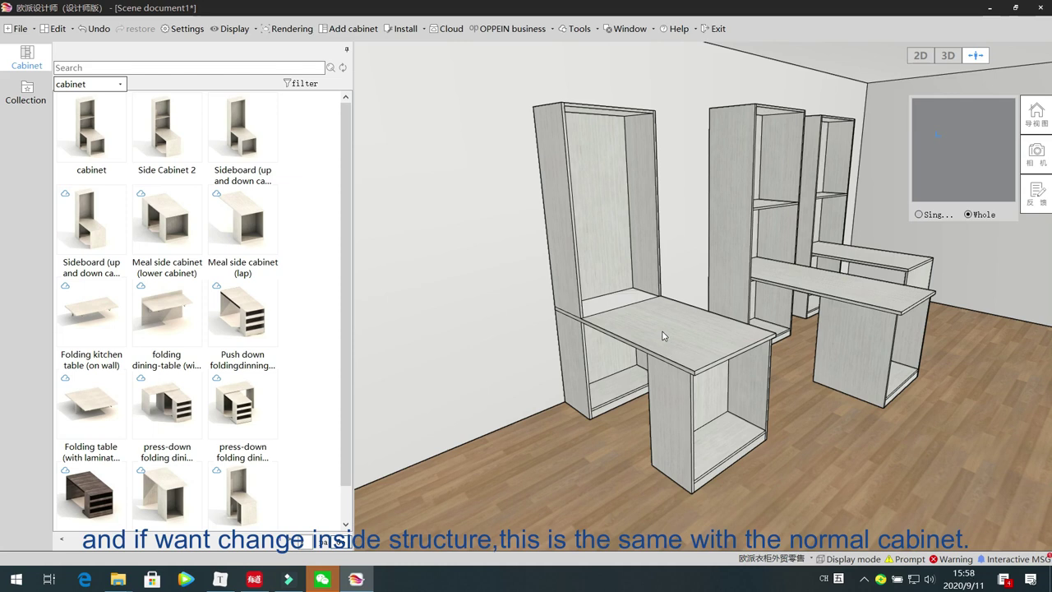
Step: Place a Sideboard (up and down cabinet) 2 against the back wall, beside the first up-and-down sideboard
{"action": "left_click_drag", "start_coordinate": [909, 405], "coordinate": [834, 428]}
{"action": "left_click", "coordinate": [82, 223]}
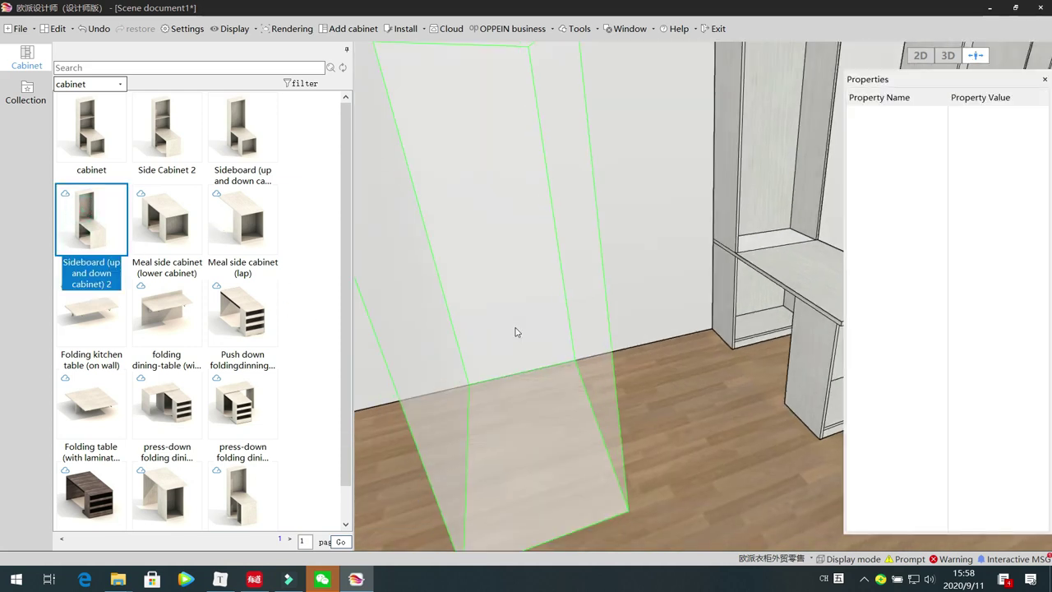
{"action": "left_click", "coordinate": [516, 332]}
{"action": "left_click_drag", "start_coordinate": [528, 344], "coordinate": [640, 341]}
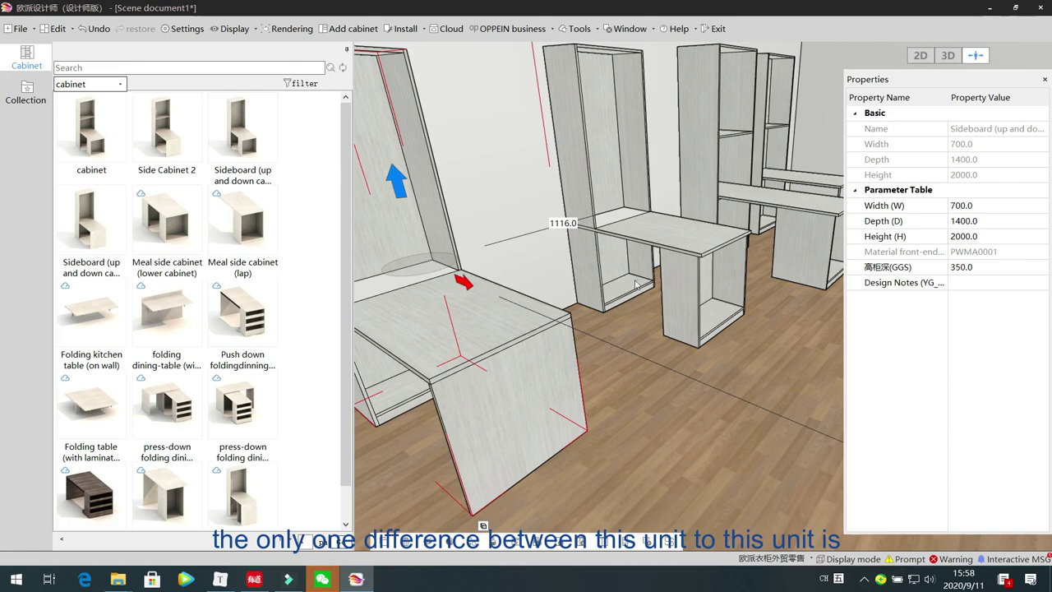
Step: Compare how the countertops of the two up-and-down sideboards are supported, checking the second unit's supporting side panel
{"action": "left_click", "coordinate": [686, 247]}
{"action": "left_click", "coordinate": [498, 410]}
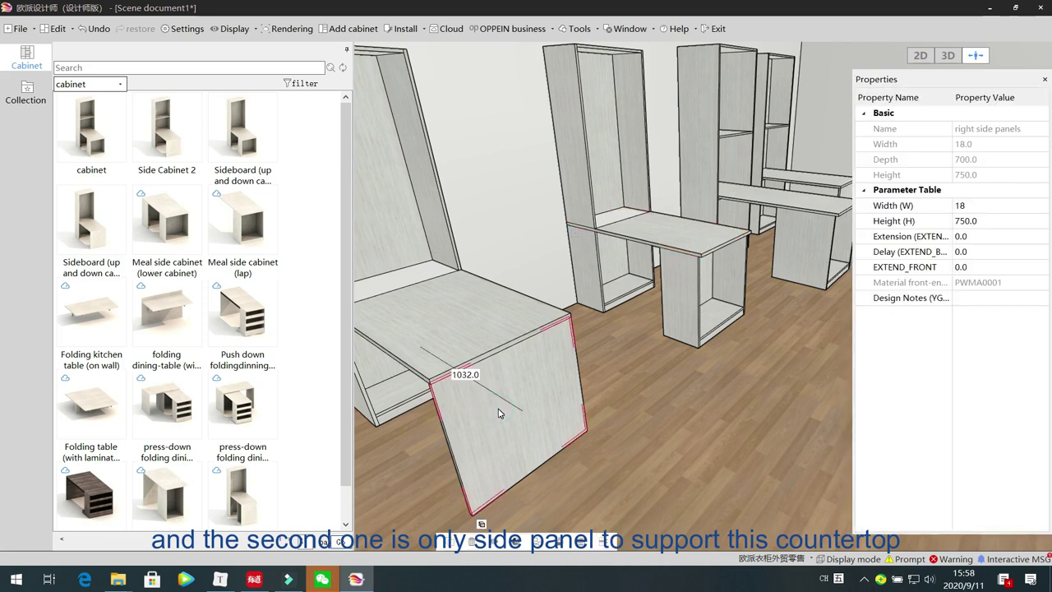
{"action": "left_click", "coordinate": [478, 332]}
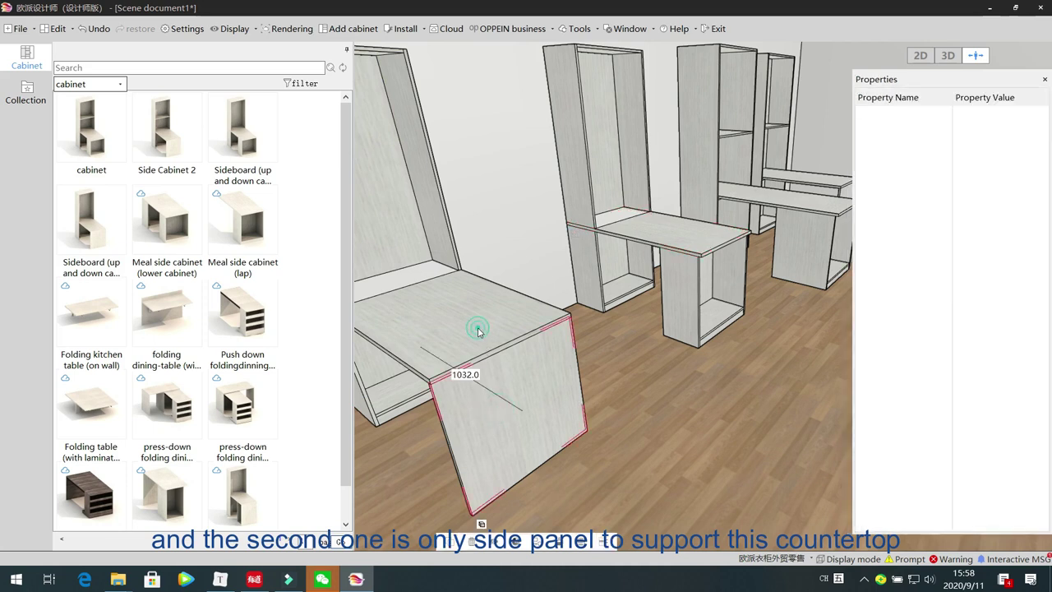
Step: Delete both up-and-down sideboards and the first cabinet sideboard from the room
{"action": "left_click", "coordinate": [730, 373]}
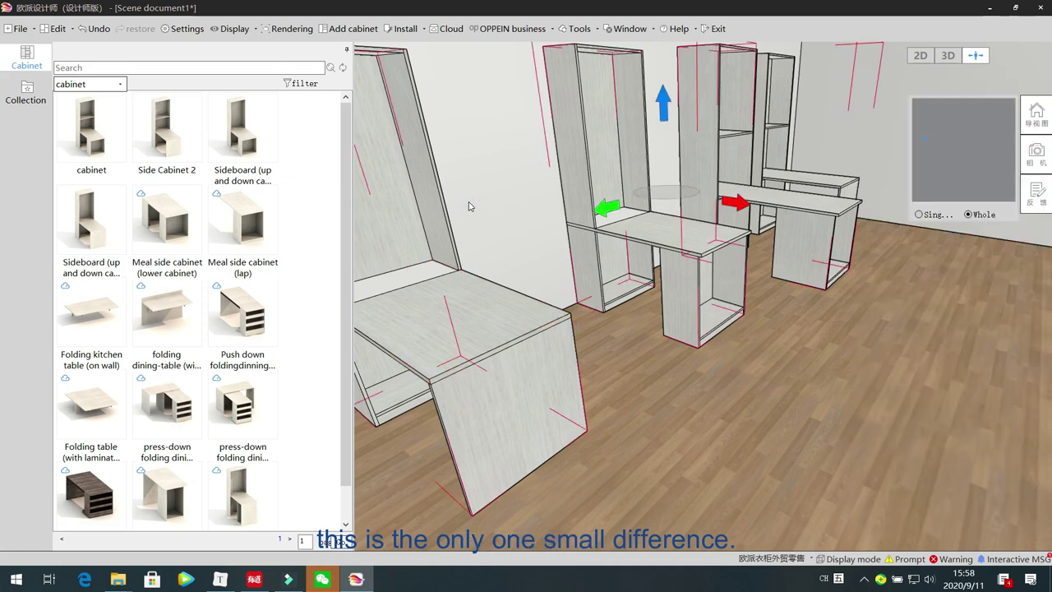
{"action": "key", "text": "Delete"}
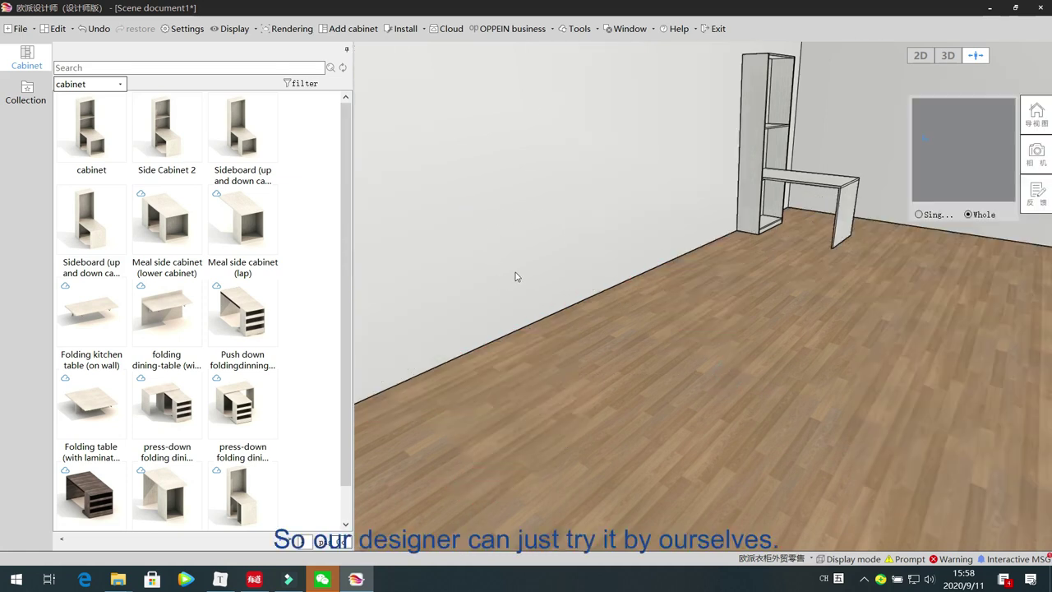
Step: Place a Meal side cabinet (lower cabinet) against the cleared stretch of the back wall
{"action": "left_click_drag", "start_coordinate": [459, 420], "coordinate": [503, 400]}
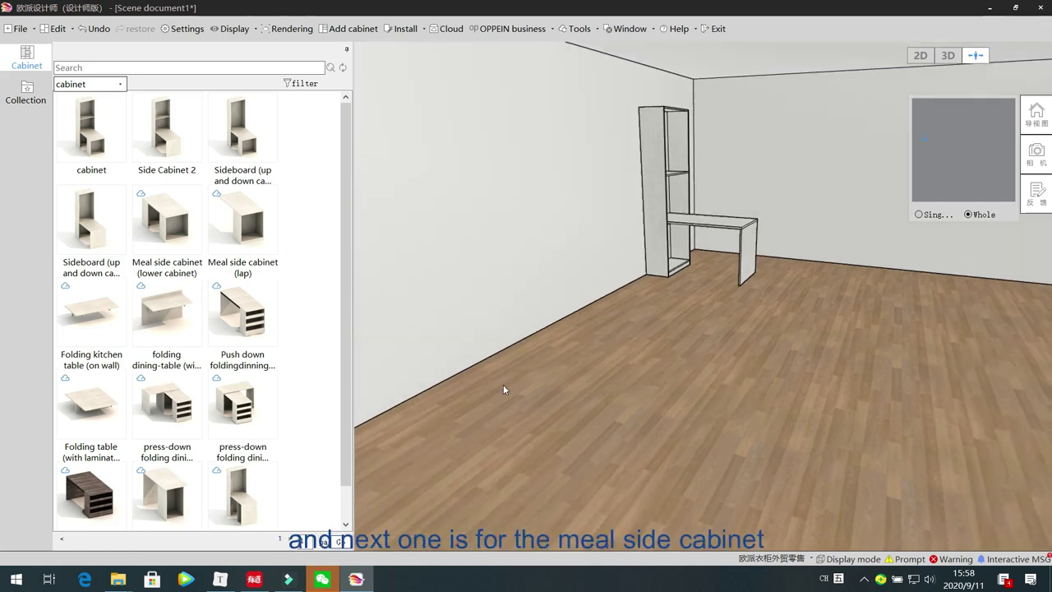
{"action": "left_click", "coordinate": [167, 223]}
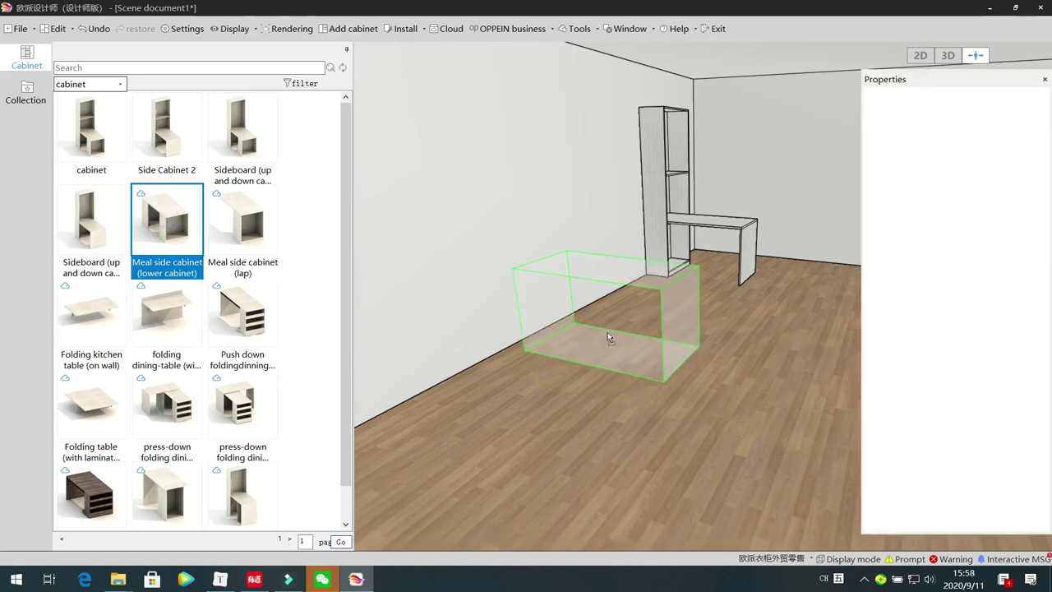
{"action": "left_click", "coordinate": [579, 326]}
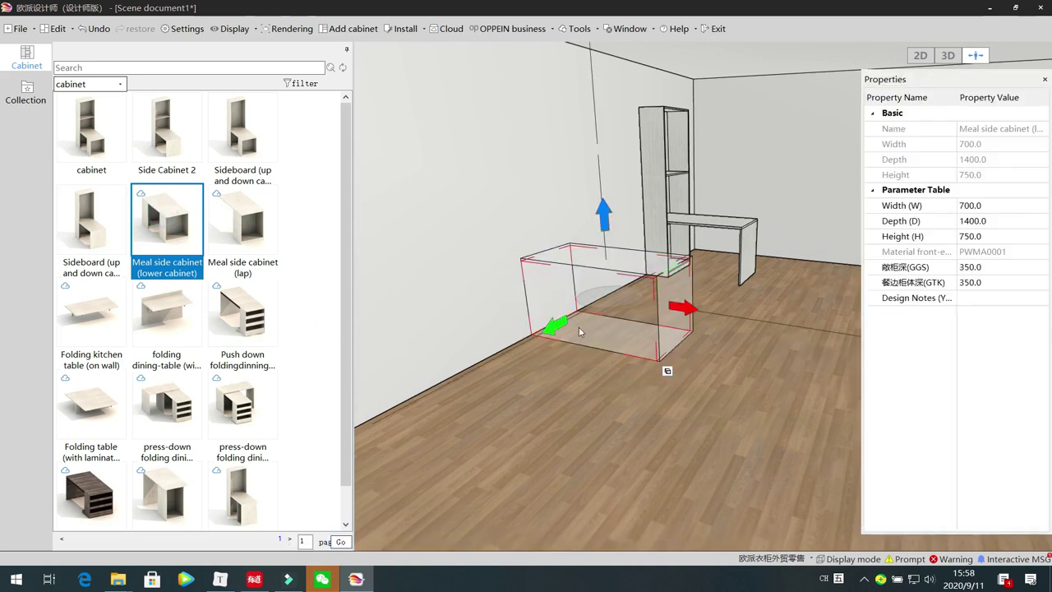
Step: Mount a Folding kitchen table (on wall) on the empty wall stretch beside the meal side cabinet
{"action": "left_click", "coordinate": [536, 391]}
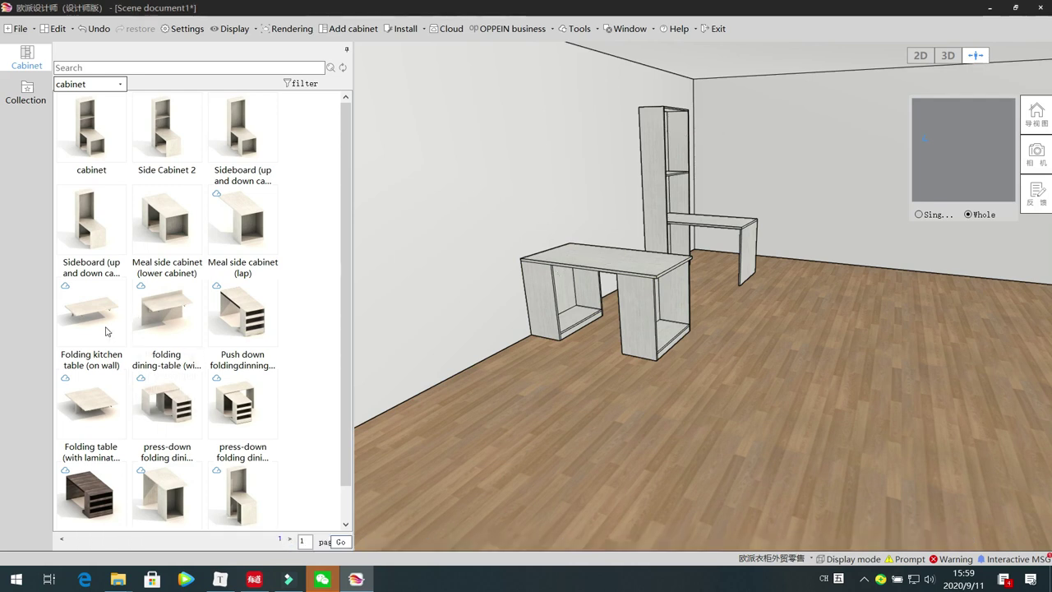
{"action": "left_click_drag", "start_coordinate": [678, 422], "coordinate": [572, 446]}
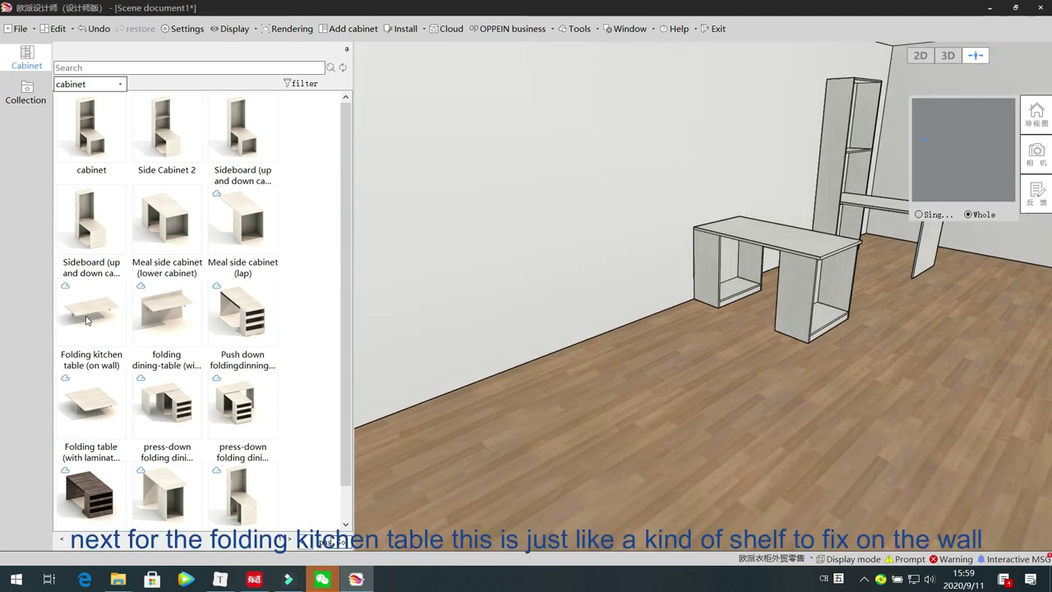
{"action": "left_click", "coordinate": [90, 312]}
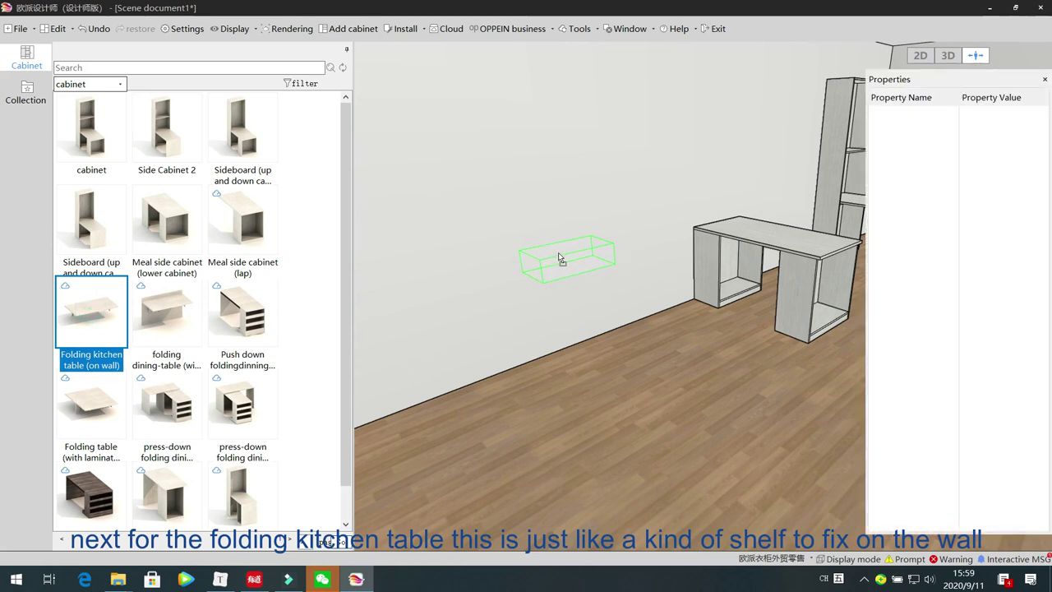
{"action": "left_click", "coordinate": [559, 257]}
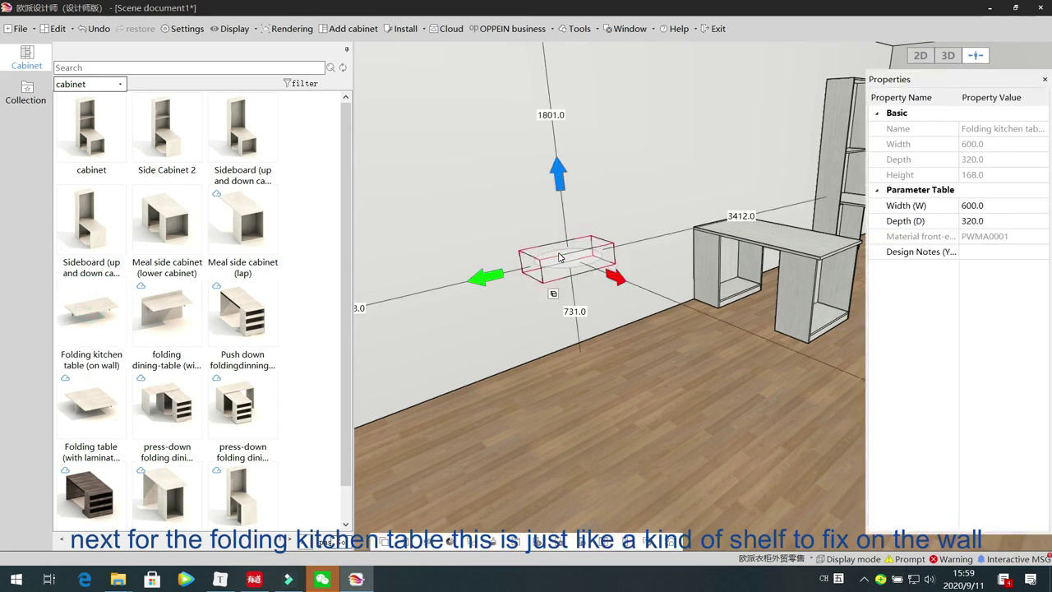
{"action": "left_click", "coordinate": [530, 373]}
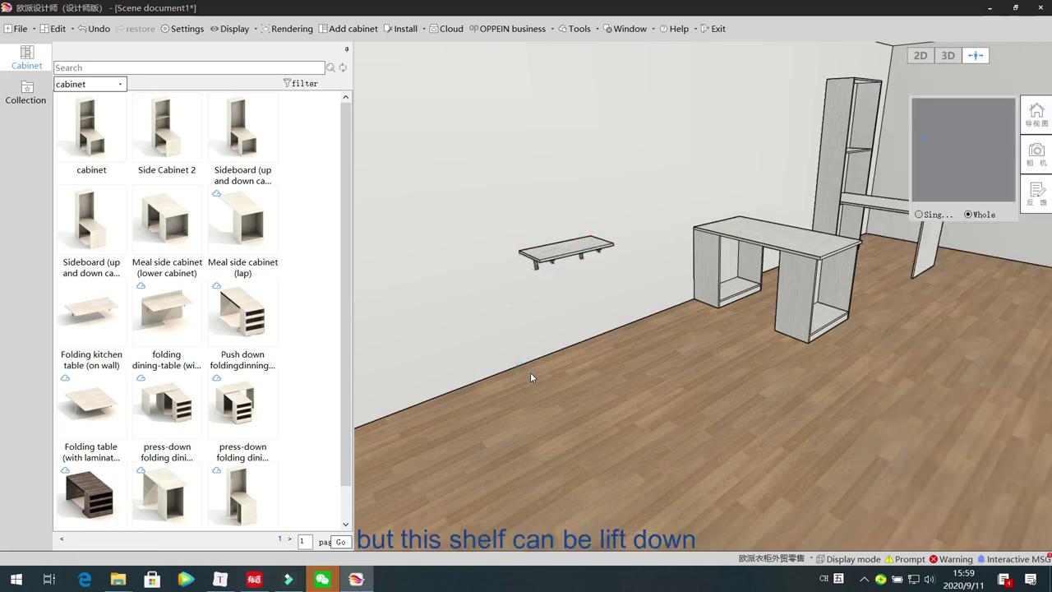
Step: Set the wall-mounted folding kitchen table's width to 900 mm and open its depth for editing
{"action": "scroll", "coordinate": [530, 373], "scroll_direction": "up", "scroll_amount": 3}
{"action": "scroll", "coordinate": [530, 377], "scroll_direction": "down", "scroll_amount": 2}
{"action": "left_click_drag", "start_coordinate": [479, 366], "coordinate": [461, 361]}
{"action": "scroll", "coordinate": [456, 359], "scroll_direction": "down", "scroll_amount": 3}
{"action": "scroll", "coordinate": [456, 357], "scroll_direction": "up", "scroll_amount": 2}
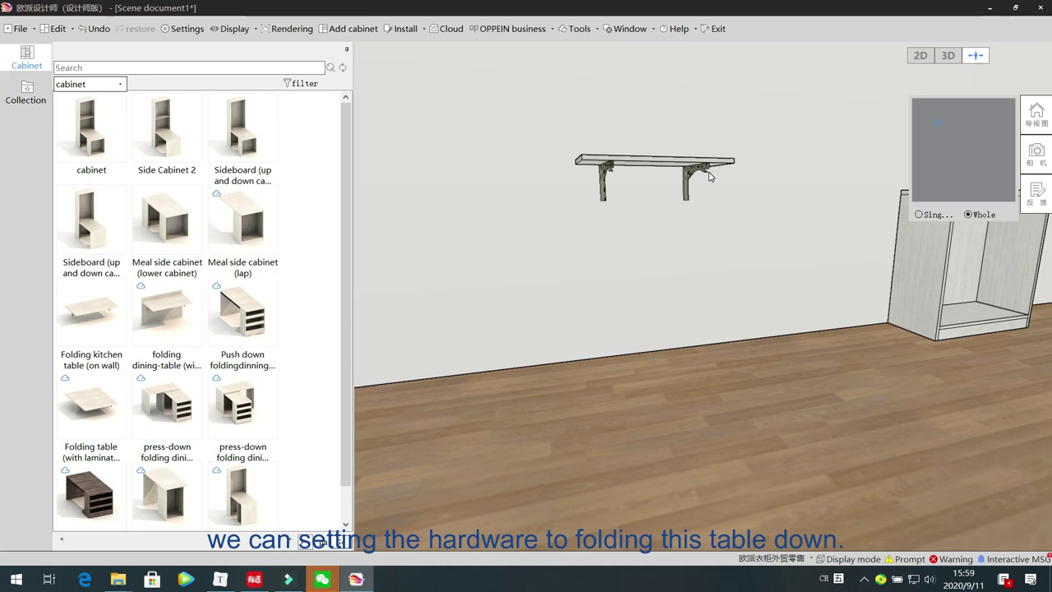
{"action": "left_click", "coordinate": [683, 164]}
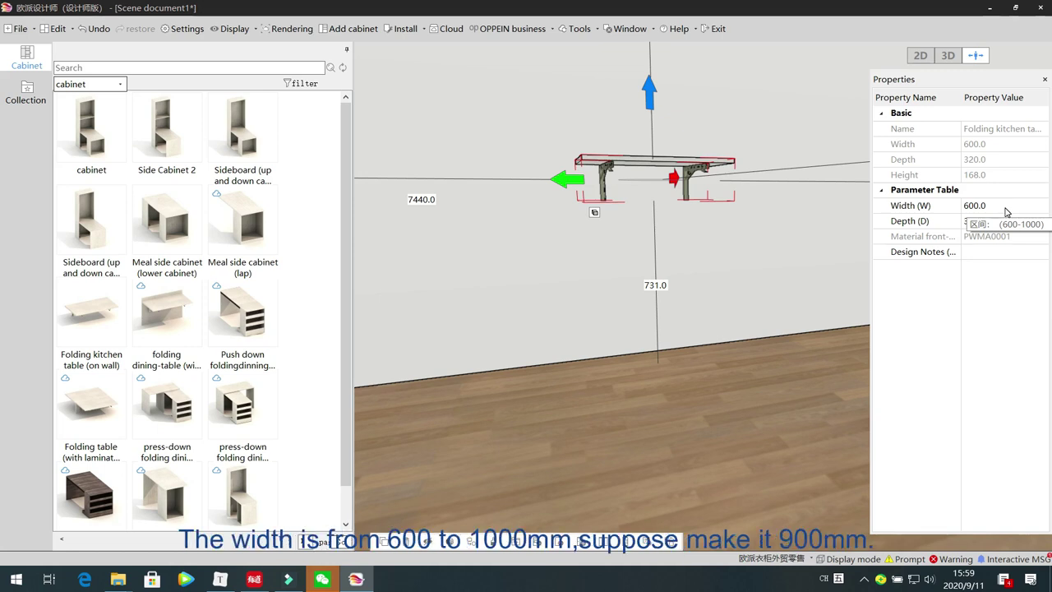
{"action": "left_click", "coordinate": [1006, 207]}
{"action": "type", "text": "900.0"}
{"action": "key", "text": "Return"}
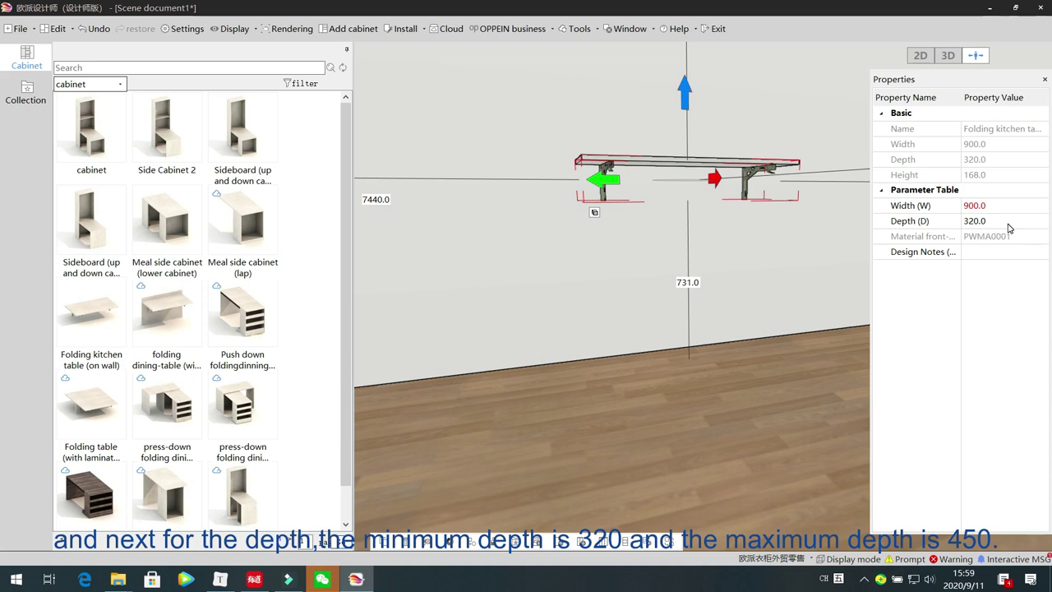
{"action": "left_click", "coordinate": [1008, 222]}
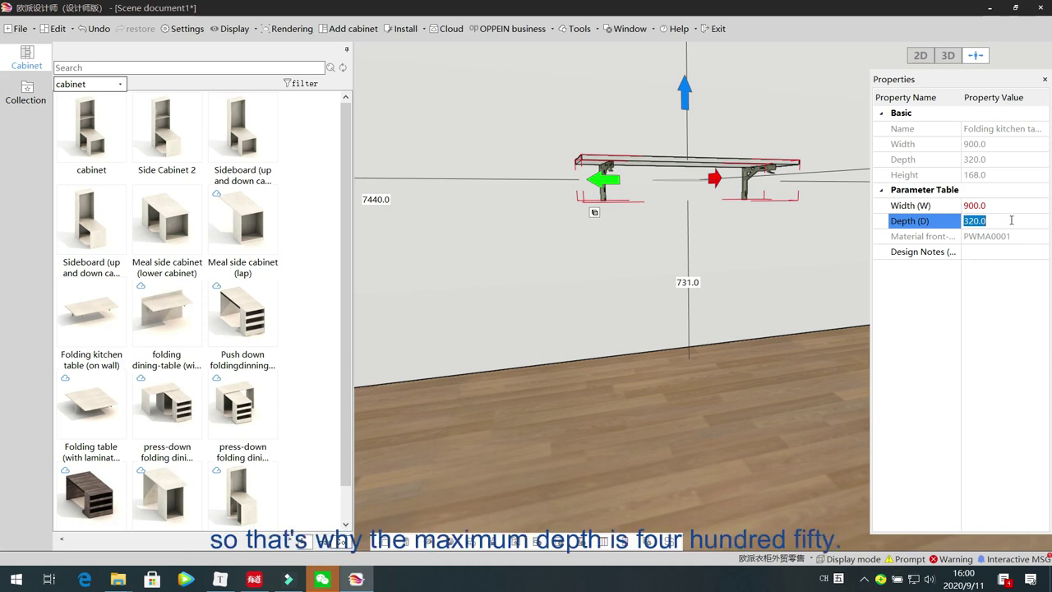
{"action": "left_click", "coordinate": [521, 349]}
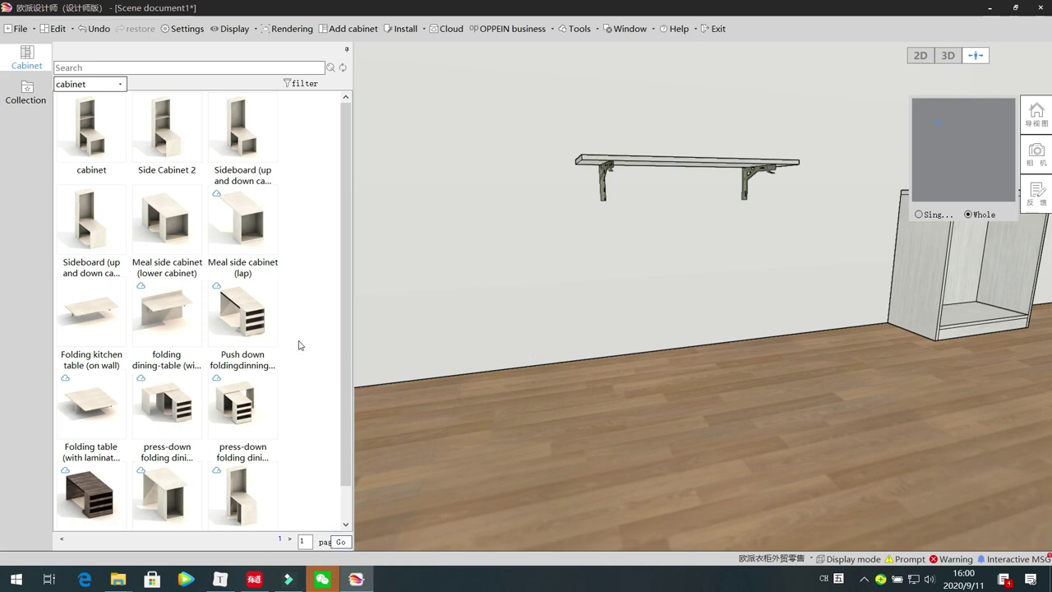
Step: Try to place a folding dining-table (with back pull board) directly in the room, and remove it from the meal side cabinet
{"action": "left_click", "coordinate": [168, 315]}
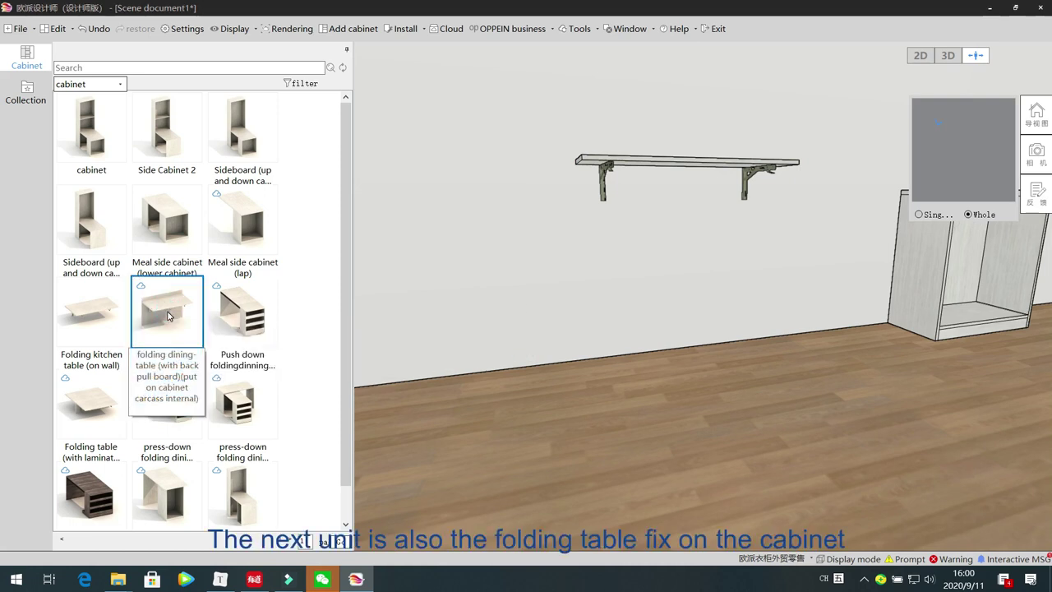
{"action": "left_click_drag", "start_coordinate": [167, 316], "coordinate": [493, 240]}
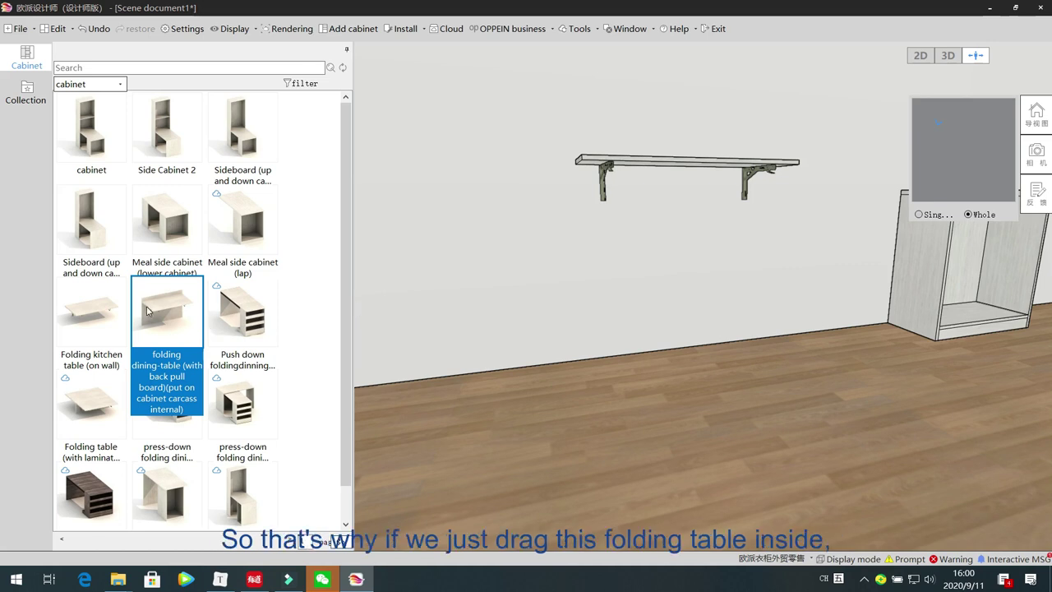
{"action": "left_click_drag", "start_coordinate": [159, 320], "coordinate": [503, 238]}
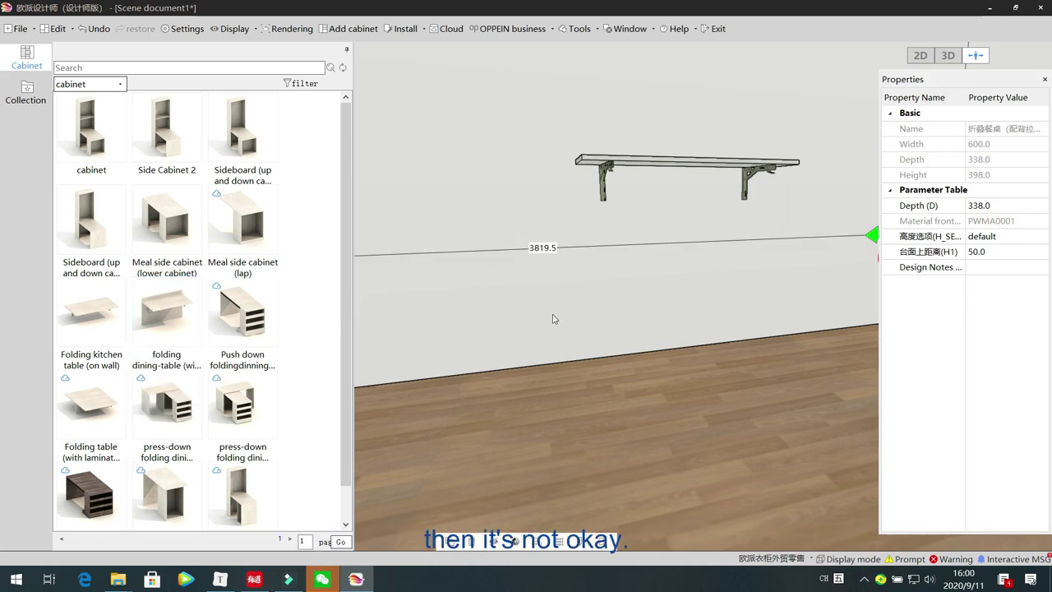
{"action": "left_click", "coordinate": [533, 309]}
{"action": "middle_click_drag", "start_coordinate": [439, 335], "coordinate": [440, 342]}
{"action": "left_click", "coordinate": [168, 317]}
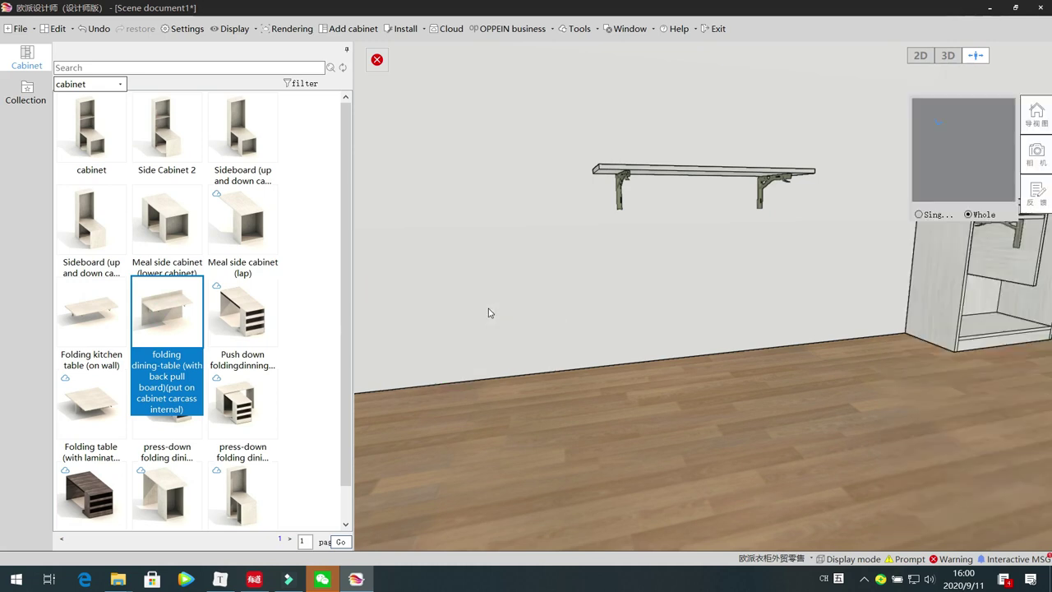
{"action": "left_click", "coordinate": [510, 366]}
{"action": "left_click_drag", "start_coordinate": [673, 344], "coordinate": [735, 334]}
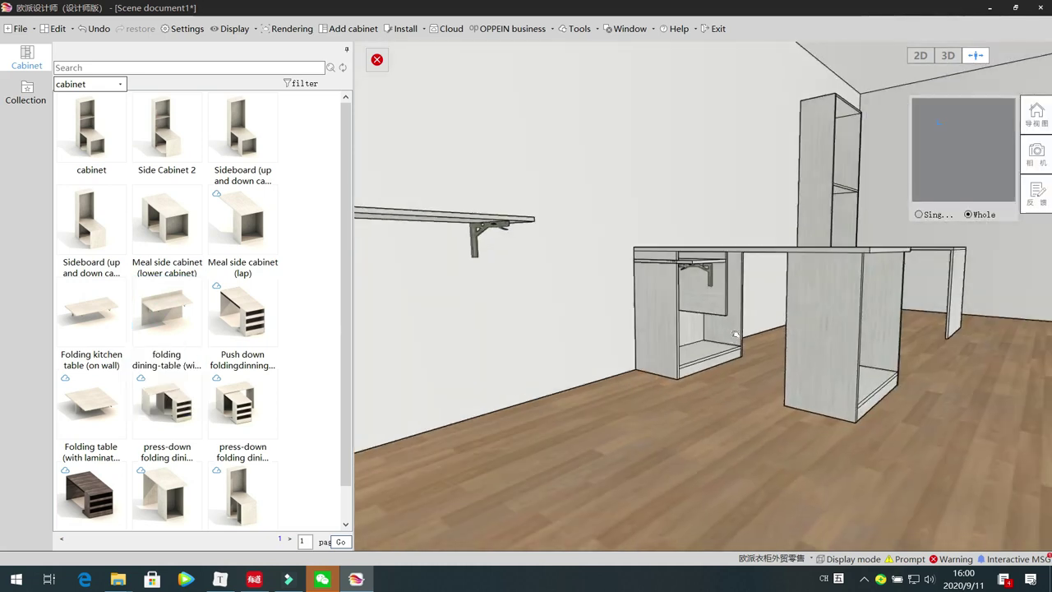
{"action": "left_click", "coordinate": [708, 287]}
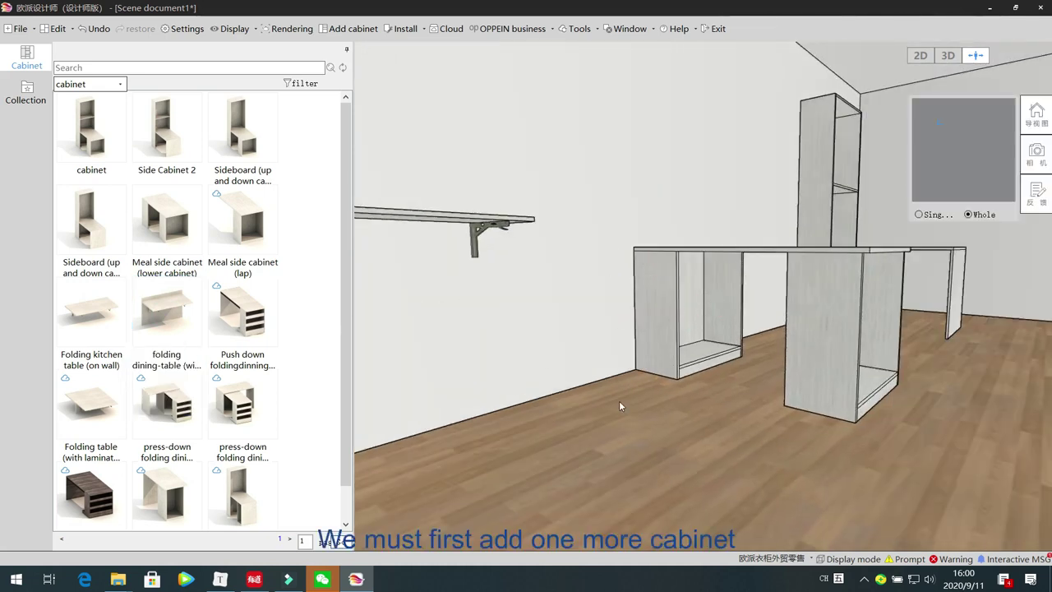
Step: Place a High Cabinet single row from the basic lower cabinets against the wall beside the wall-mounted folding table
{"action": "left_click", "coordinate": [622, 400]}
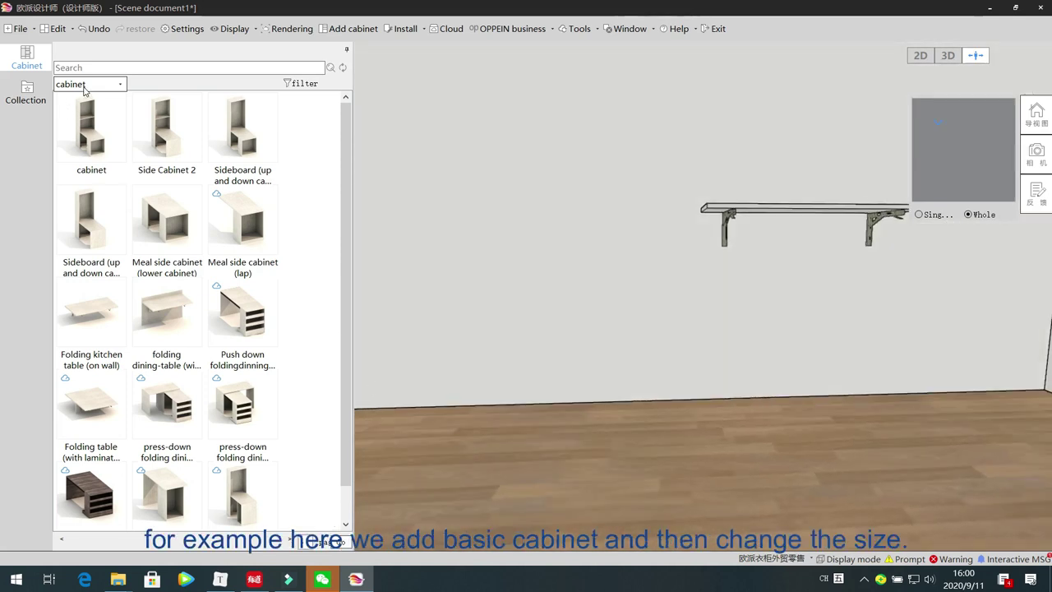
{"action": "left_click", "coordinate": [85, 85]}
{"action": "left_click", "coordinate": [82, 100]}
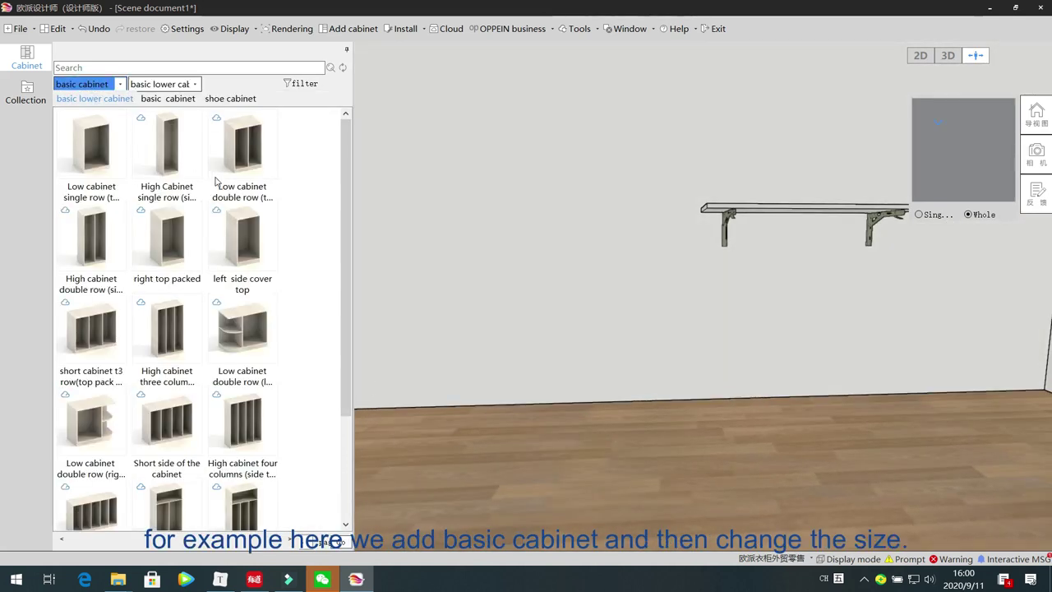
{"action": "left_click", "coordinate": [173, 146]}
{"action": "left_click_drag", "start_coordinate": [174, 147], "coordinate": [547, 378]}
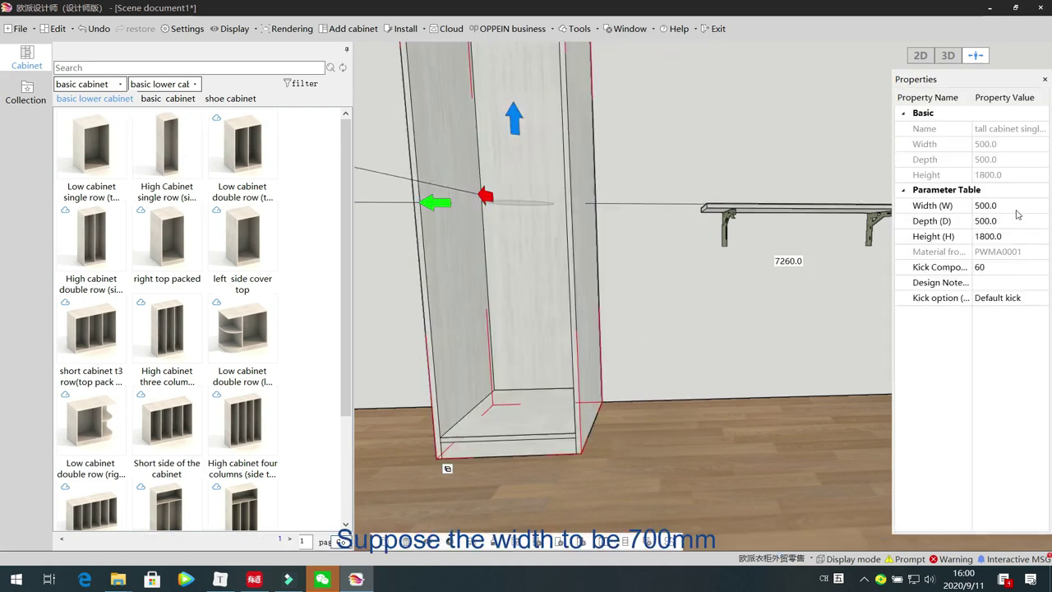
Step: Set the tall single-column cabinet's width to 700 mm
{"action": "left_click", "coordinate": [1016, 207]}
{"action": "type", "text": "700"}
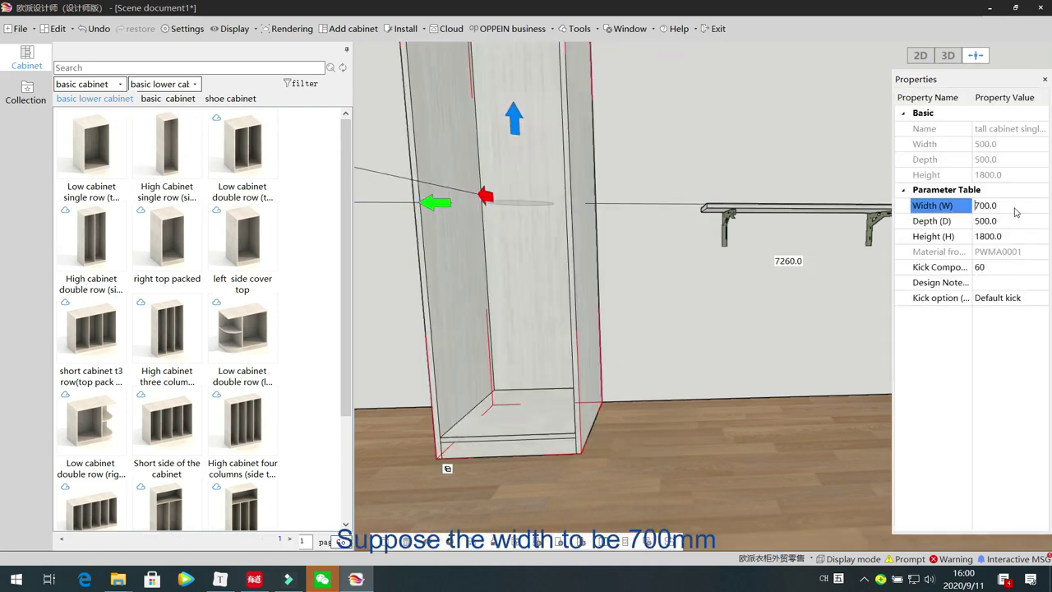
{"action": "key", "text": "Return"}
Step: Insert the folding dining-table with back pull board from the cabinet category inside the tall cabinet
{"action": "left_click", "coordinate": [89, 84]}
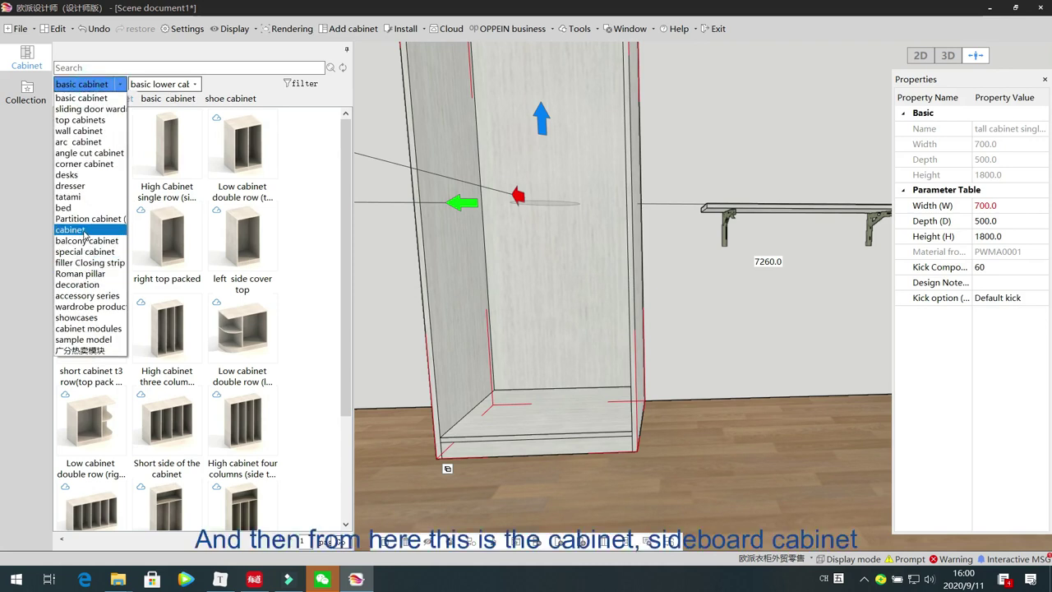
{"action": "left_click", "coordinate": [83, 230]}
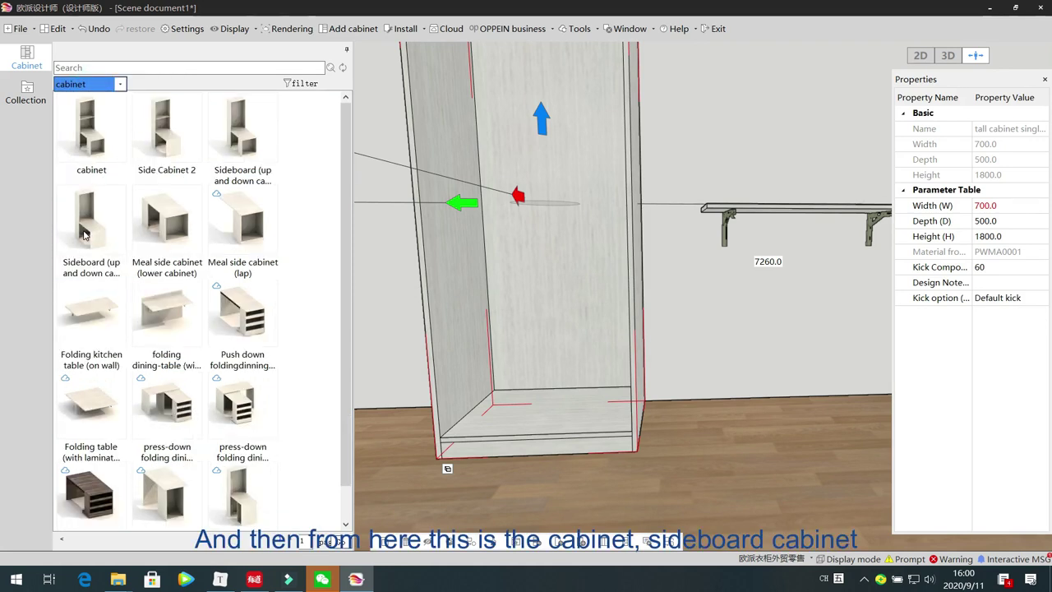
{"action": "left_click", "coordinate": [166, 318]}
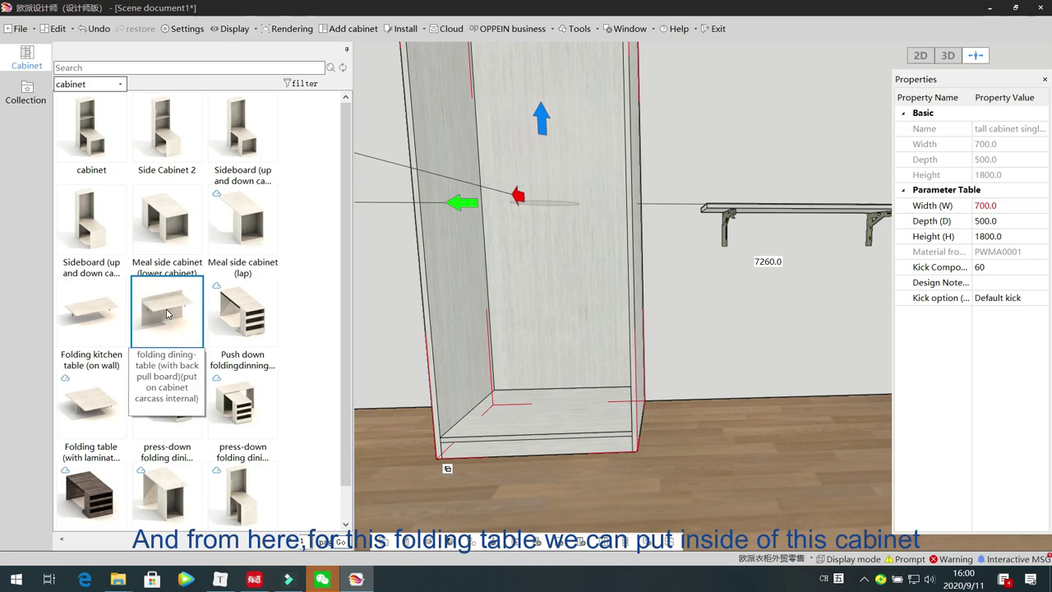
{"action": "left_click", "coordinate": [168, 314]}
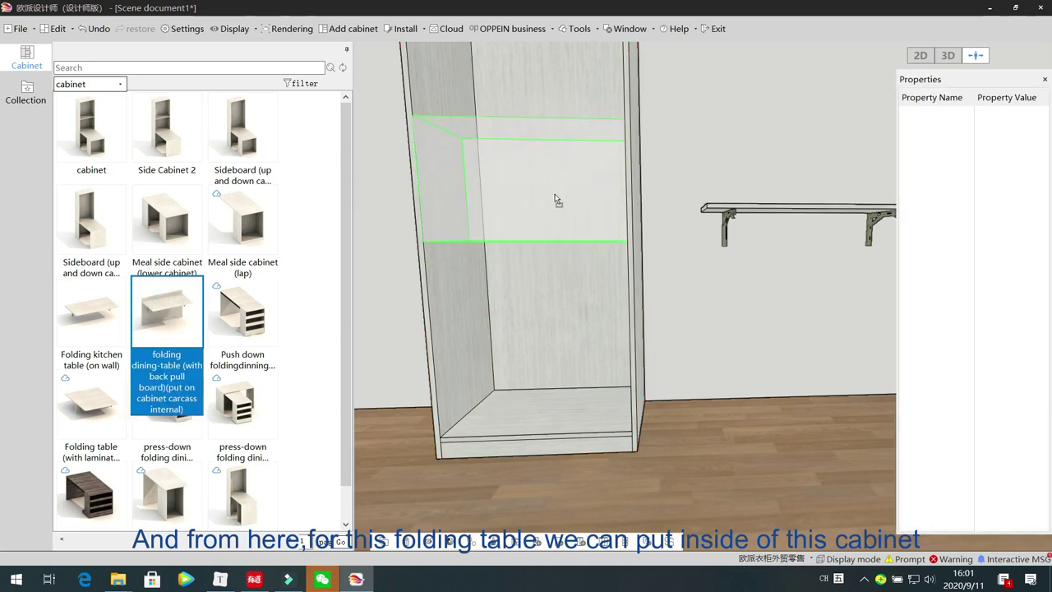
{"action": "left_click", "coordinate": [556, 199]}
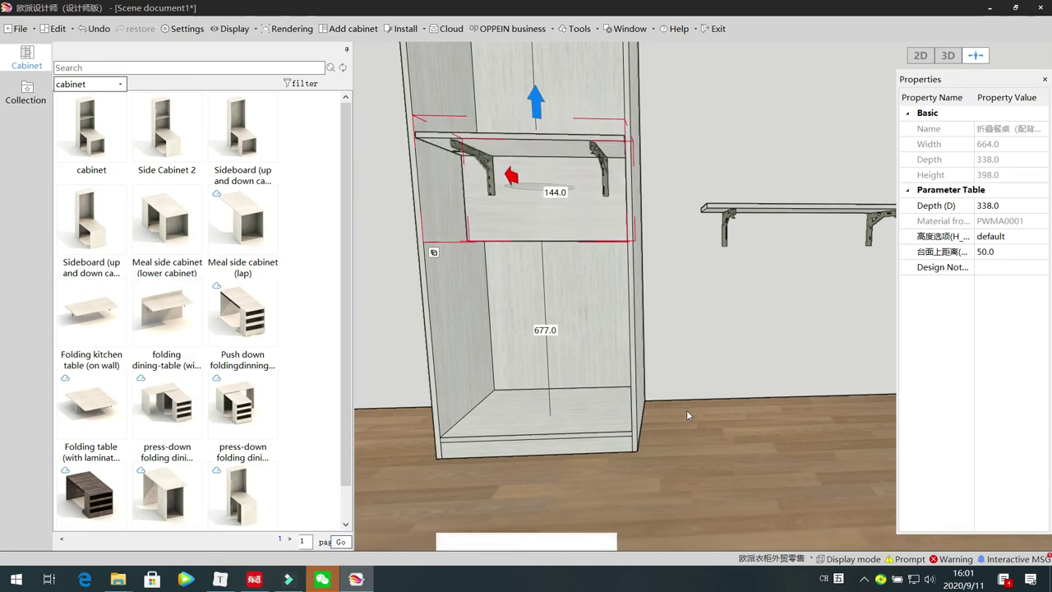
Step: Set the height option (H_SELECT) of the folding dining table inside the tall cabinet to custom
{"action": "left_click", "coordinate": [714, 406]}
{"action": "scroll", "coordinate": [715, 406], "scroll_direction": "down", "scroll_amount": 3}
{"action": "left_click_drag", "start_coordinate": [728, 209], "coordinate": [718, 304]}
{"action": "key", "text": "Up"}
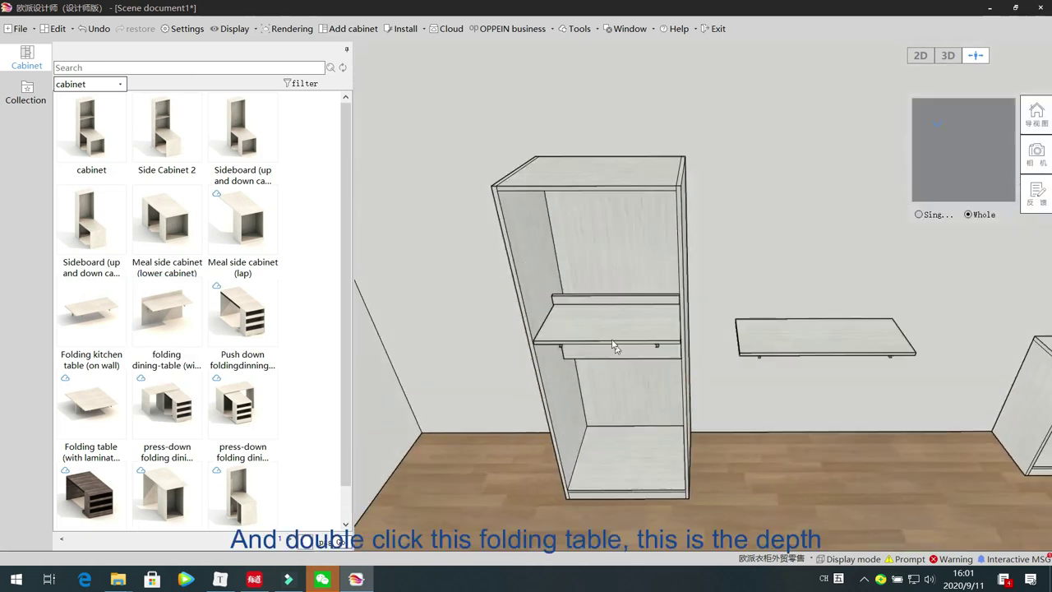
{"action": "double_click", "coordinate": [611, 337]}
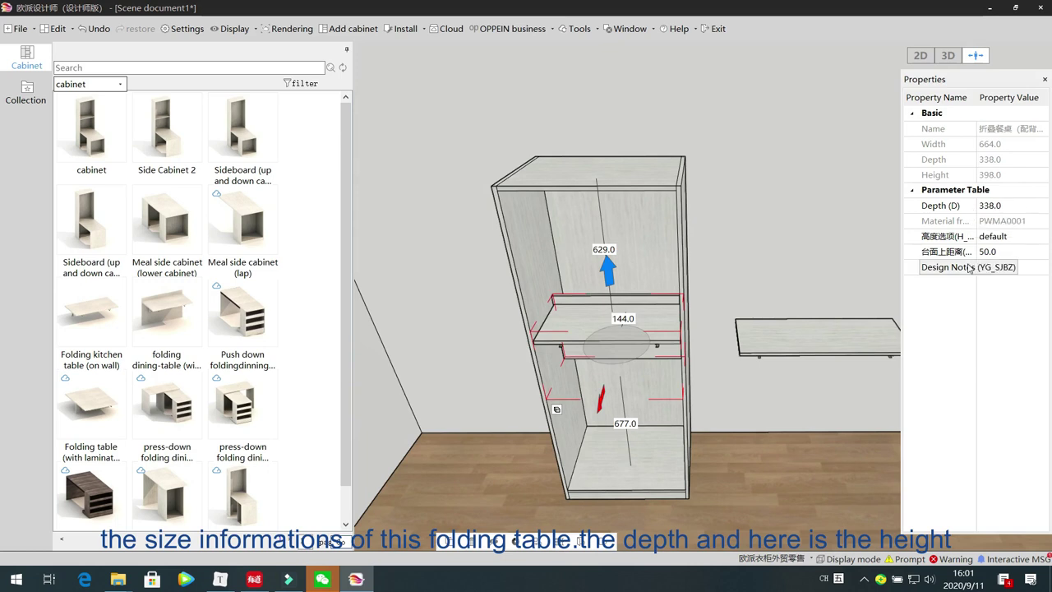
{"action": "left_click_drag", "start_coordinate": [901, 239], "coordinate": [818, 235]}
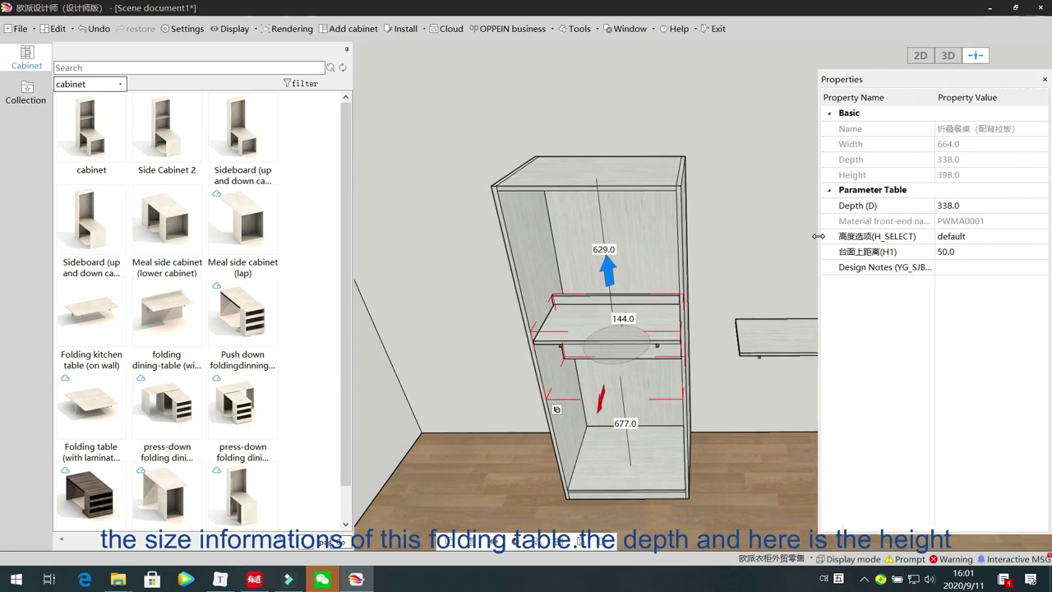
{"action": "left_click", "coordinate": [1030, 236]}
{"action": "left_click", "coordinate": [1039, 238]}
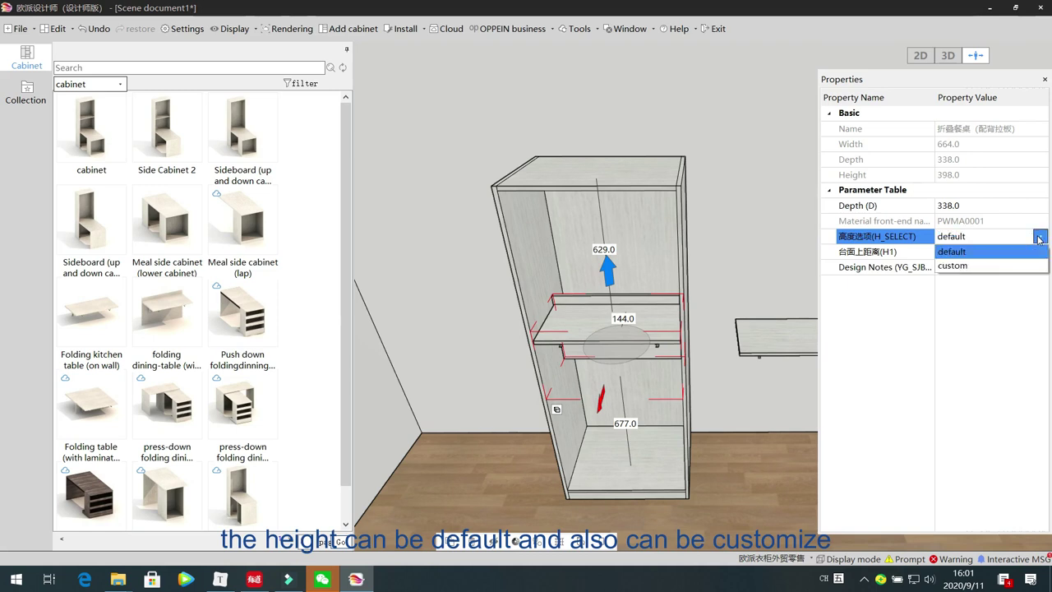
{"action": "left_click", "coordinate": [957, 263]}
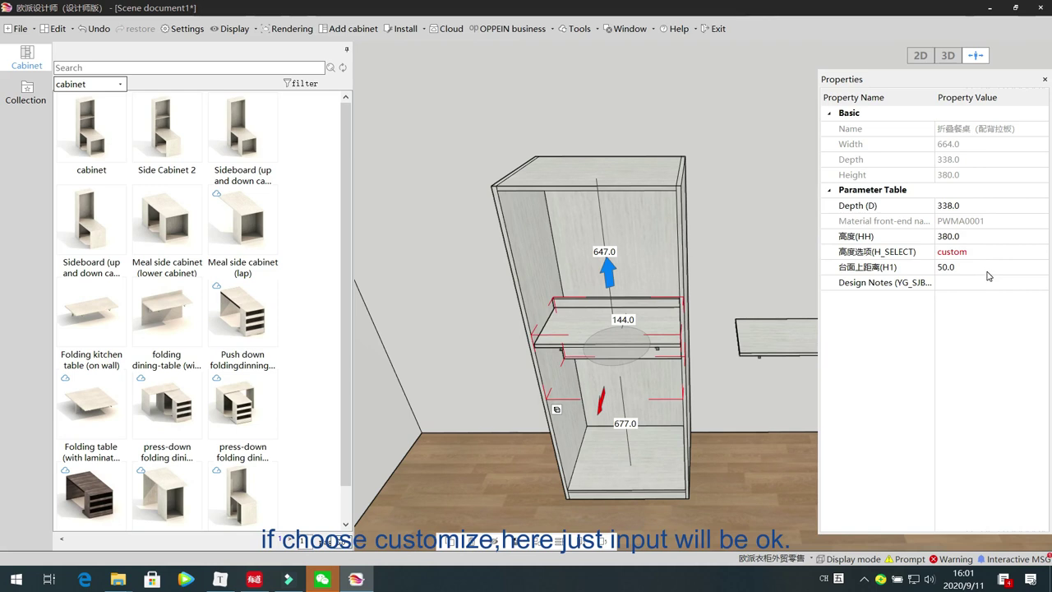
Step: Set the folding dining table's distance above the tabletop (H1) to 100 mm
{"action": "left_click", "coordinate": [986, 269]}
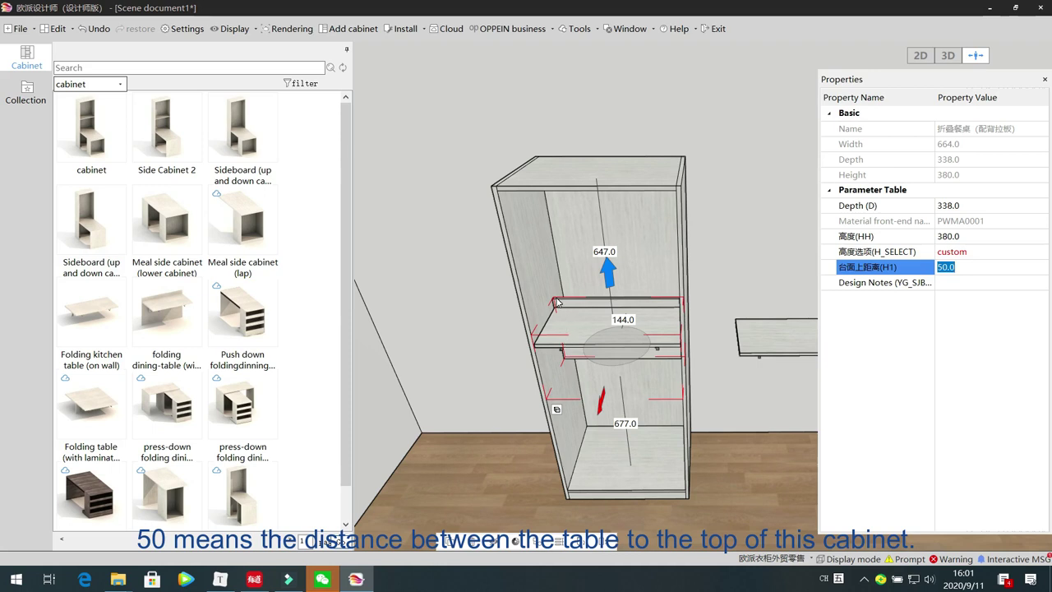
{"action": "type", "text": "100"}
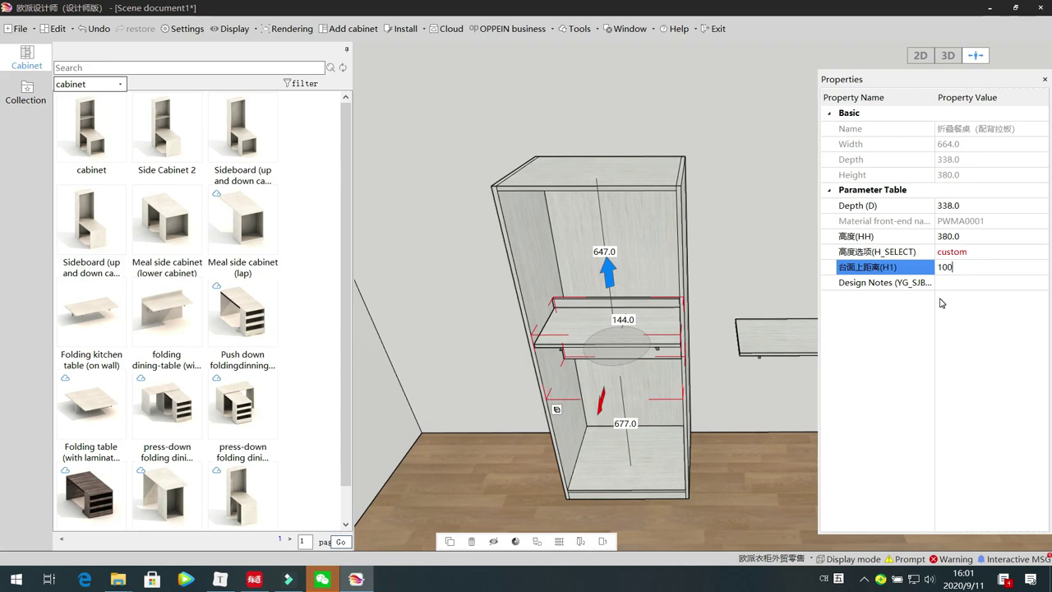
{"action": "key", "text": "Return"}
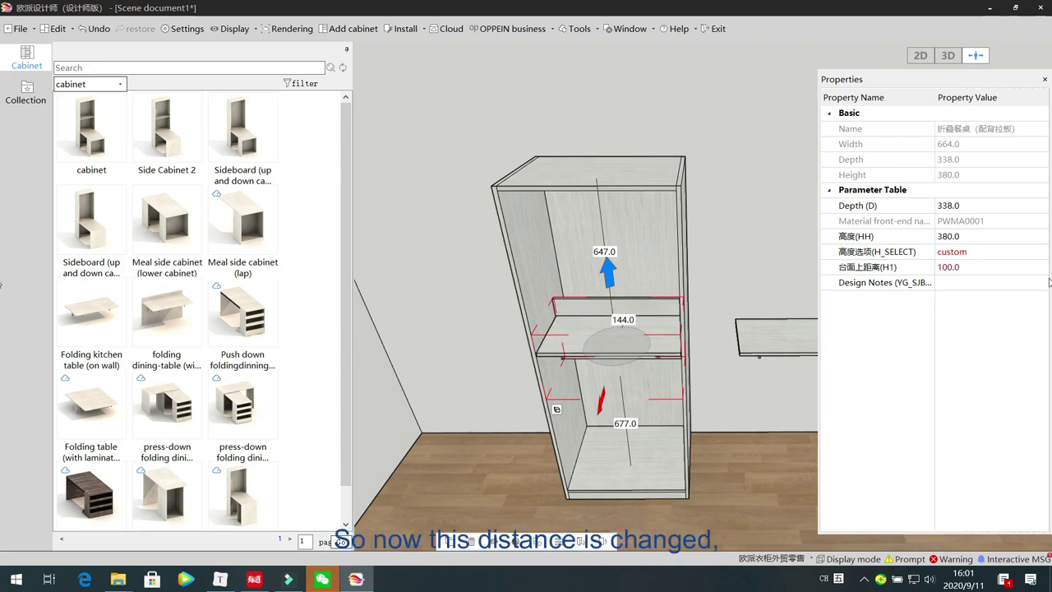
Step: Set the folding dining table's height option (H_SELECT) back to default
{"action": "left_click", "coordinate": [1037, 252]}
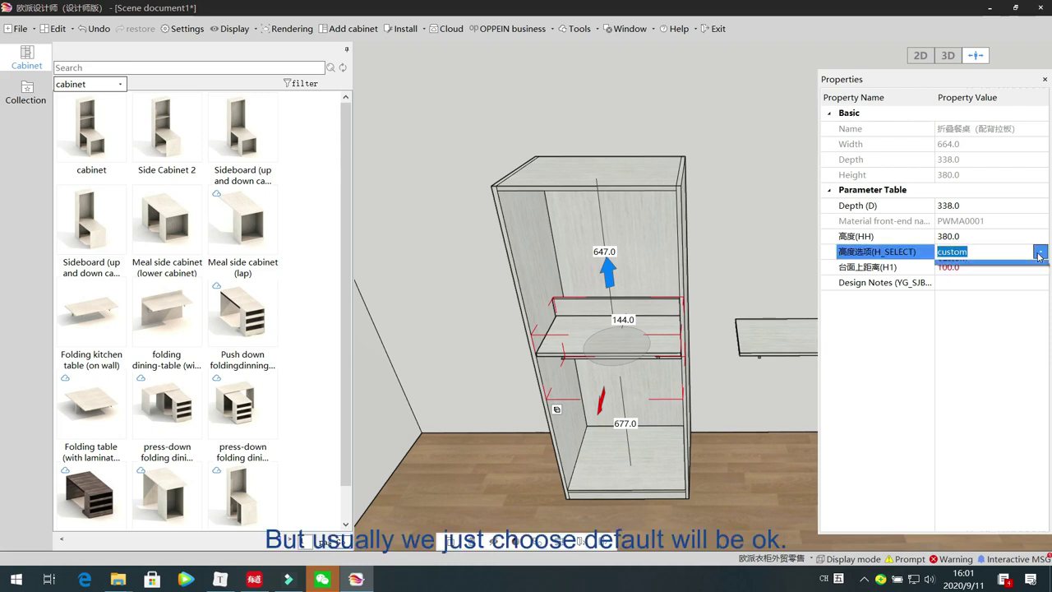
{"action": "left_click", "coordinate": [1015, 279]}
{"action": "left_click", "coordinate": [1040, 252]}
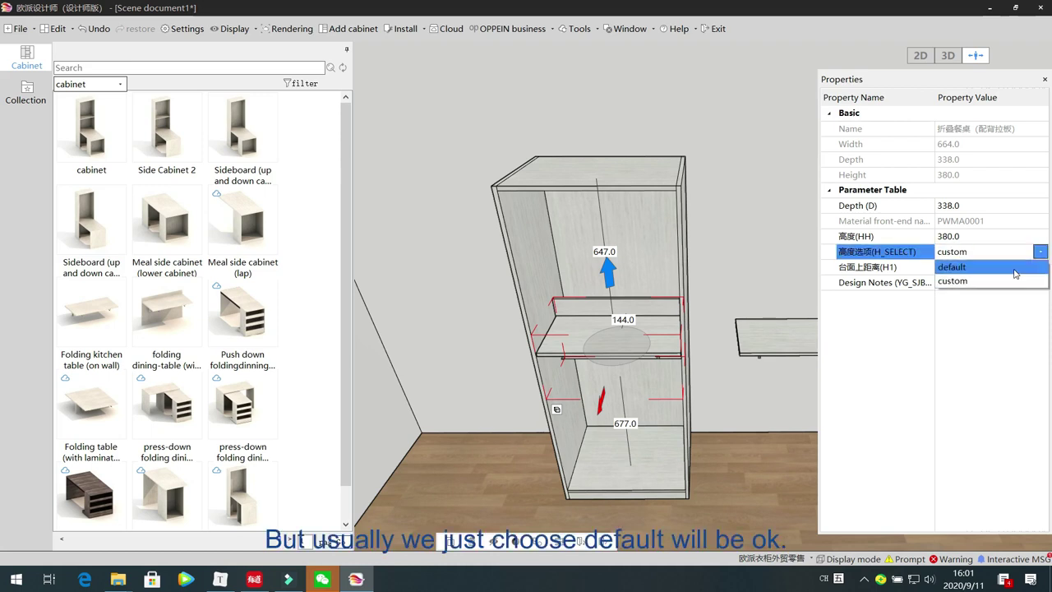
{"action": "left_click", "coordinate": [1015, 271]}
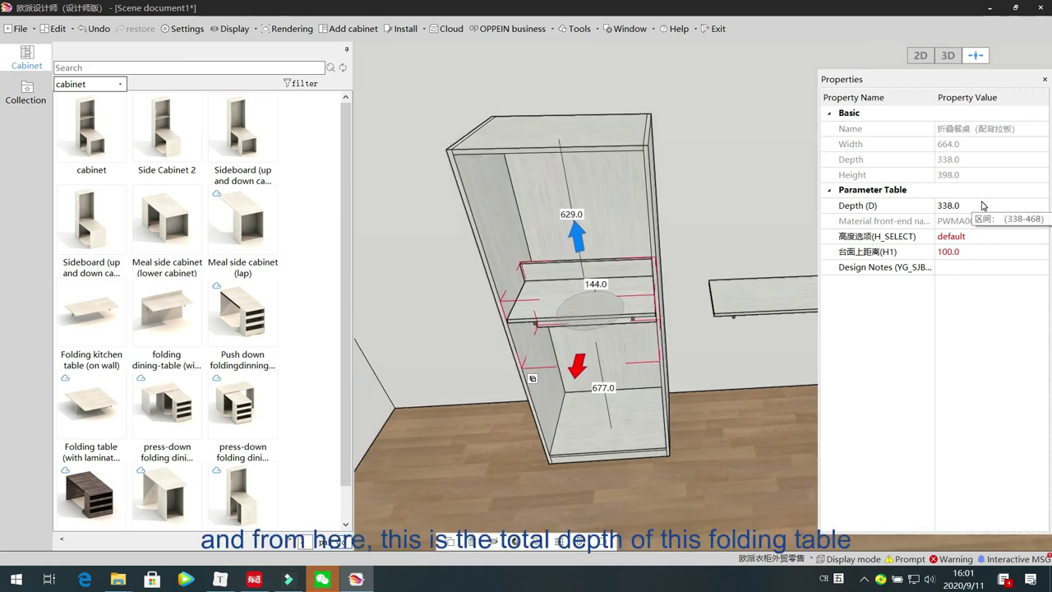
Step: Delete the tall cabinet together with the folding dining table inside it
{"action": "left_click", "coordinate": [725, 393]}
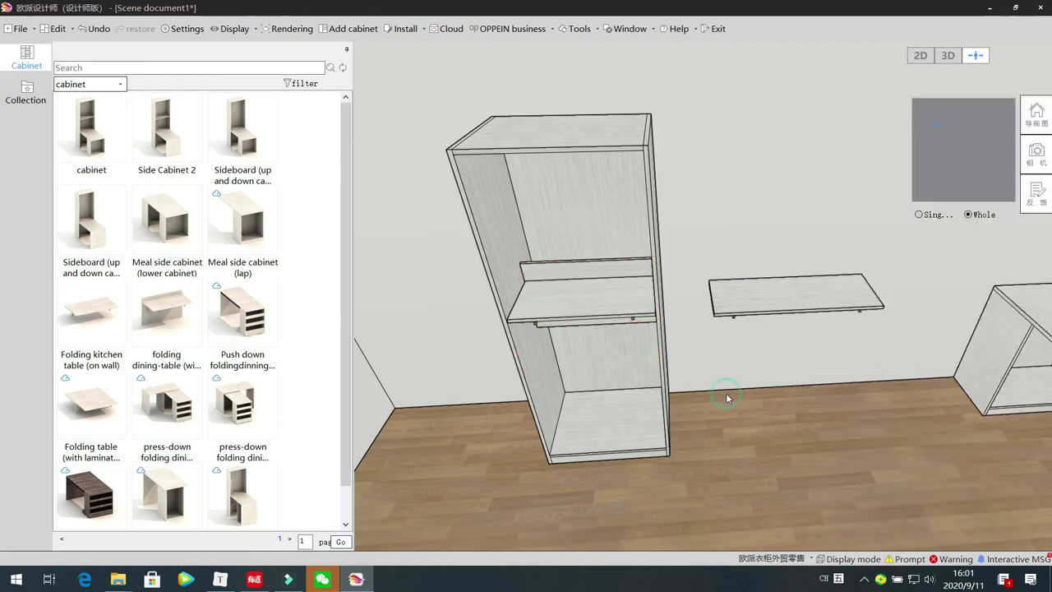
{"action": "left_click_drag", "start_coordinate": [726, 365], "coordinate": [720, 383]}
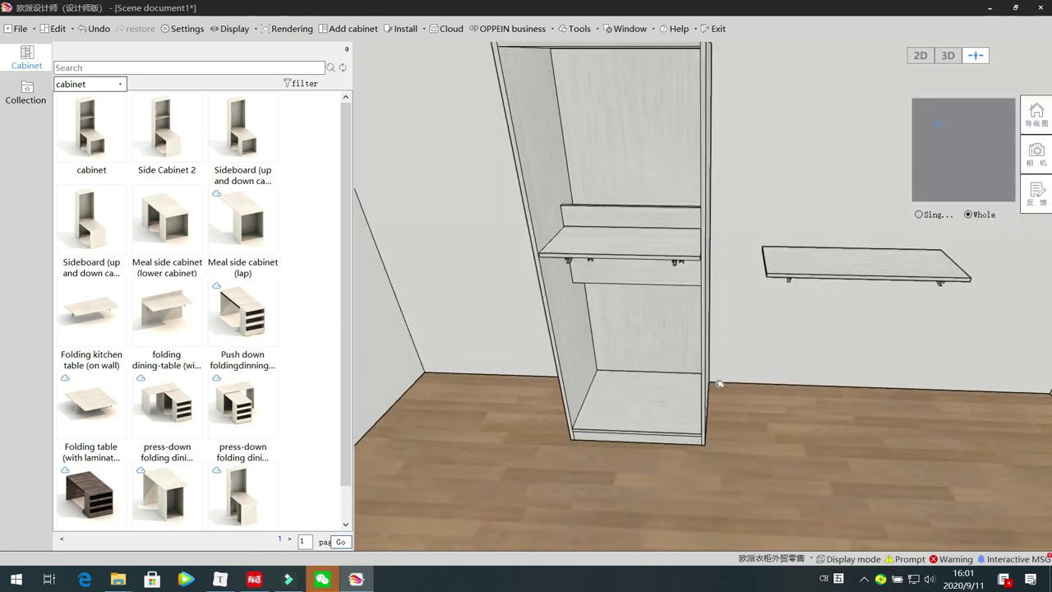
{"action": "left_click", "coordinate": [532, 176]}
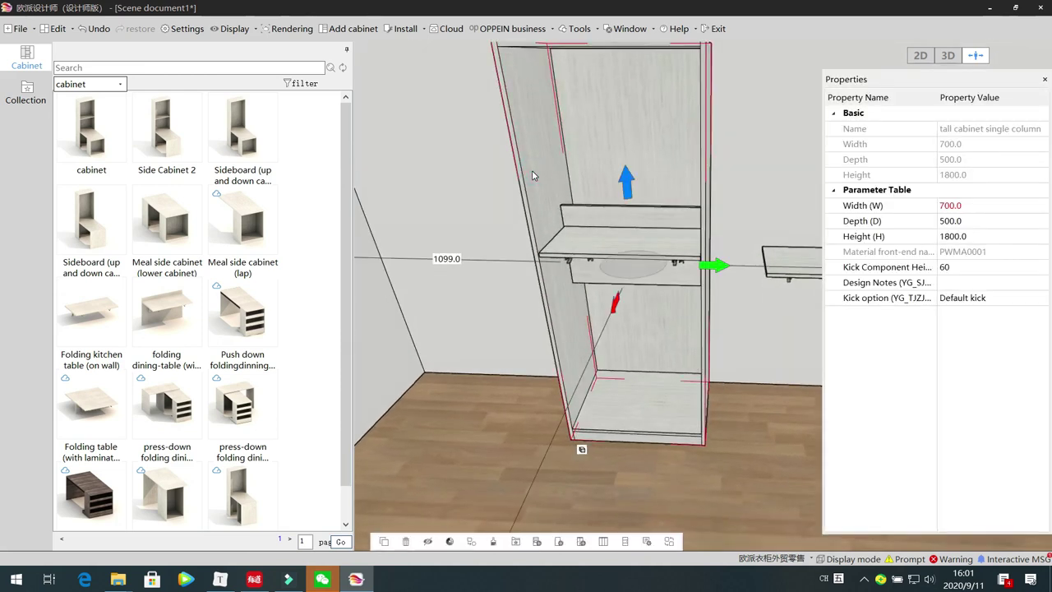
{"action": "key", "text": "Delete"}
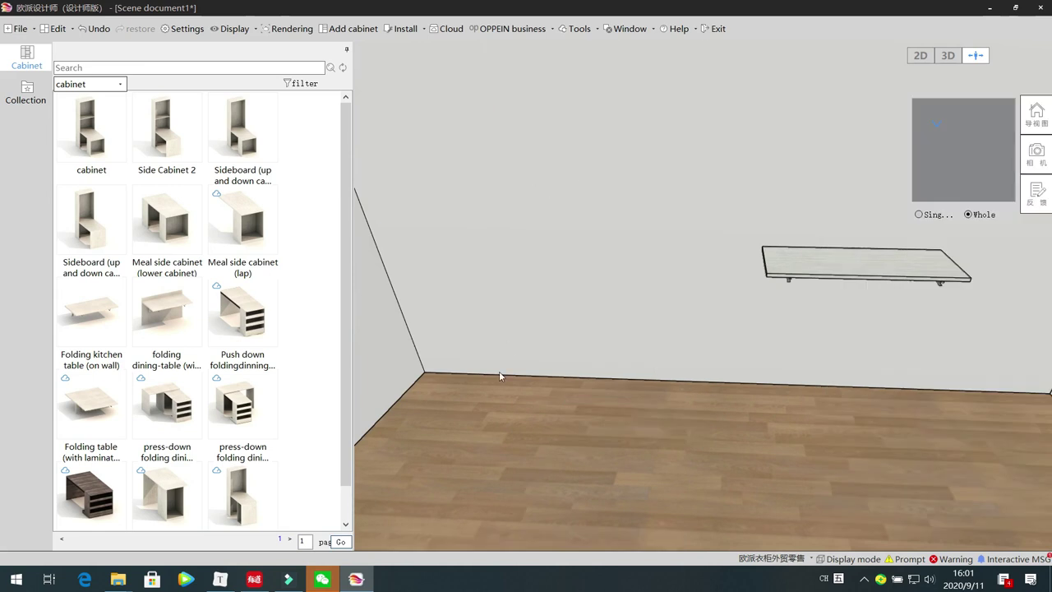
Step: Place the push-down folding dining table (match with other cabinet) along the wall and delete the wall-mounted folding kitchen table
{"action": "left_click_drag", "start_coordinate": [479, 436], "coordinate": [518, 445]}
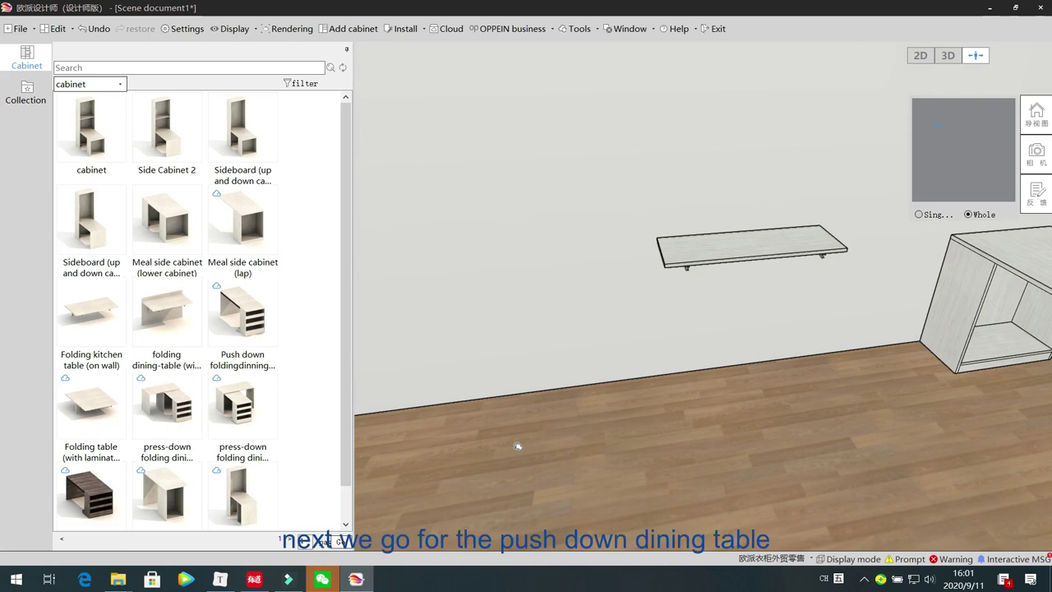
{"action": "left_click_drag", "start_coordinate": [517, 446], "coordinate": [512, 437]}
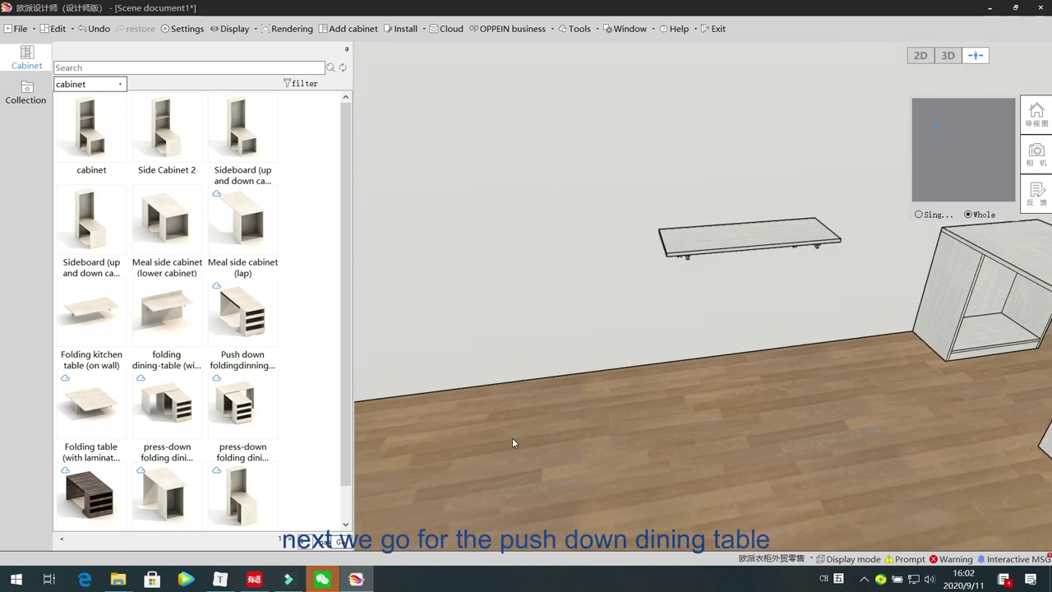
{"action": "left_click", "coordinate": [250, 322]}
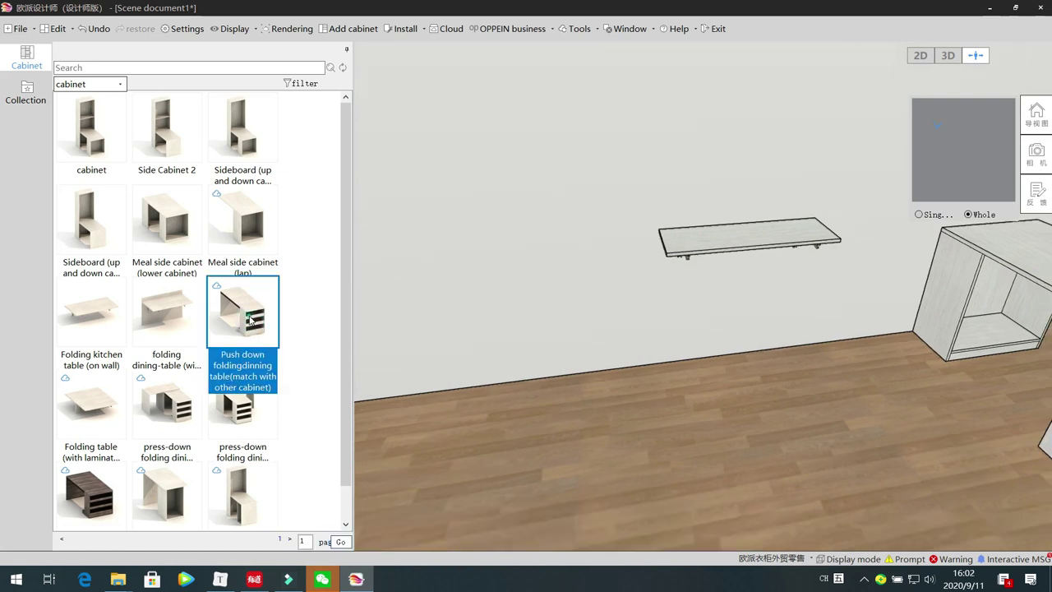
{"action": "left_click", "coordinate": [568, 378]}
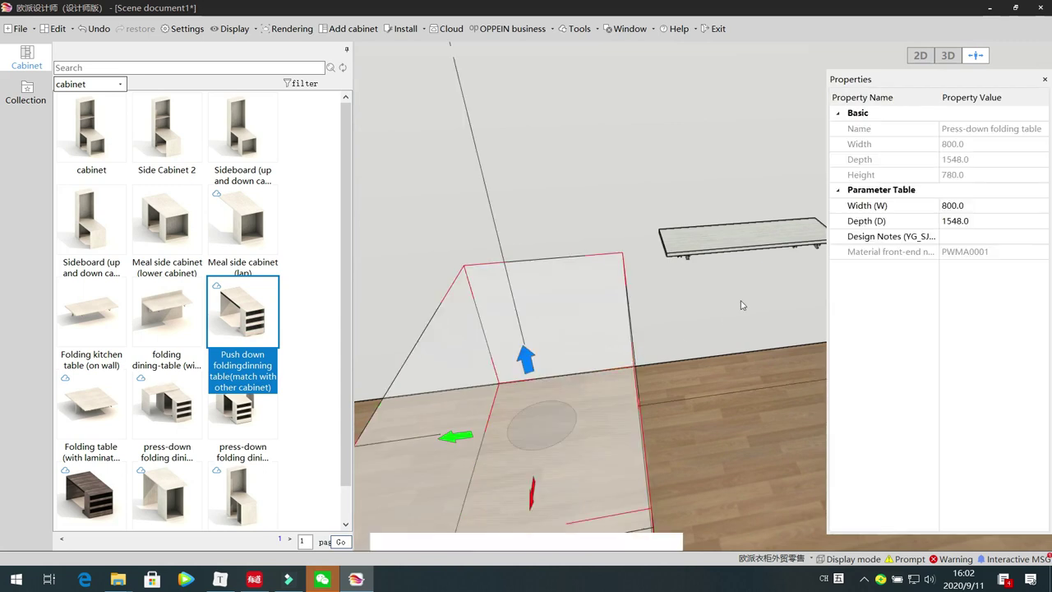
{"action": "left_click", "coordinate": [758, 246]}
{"action": "key", "text": "Delete"}
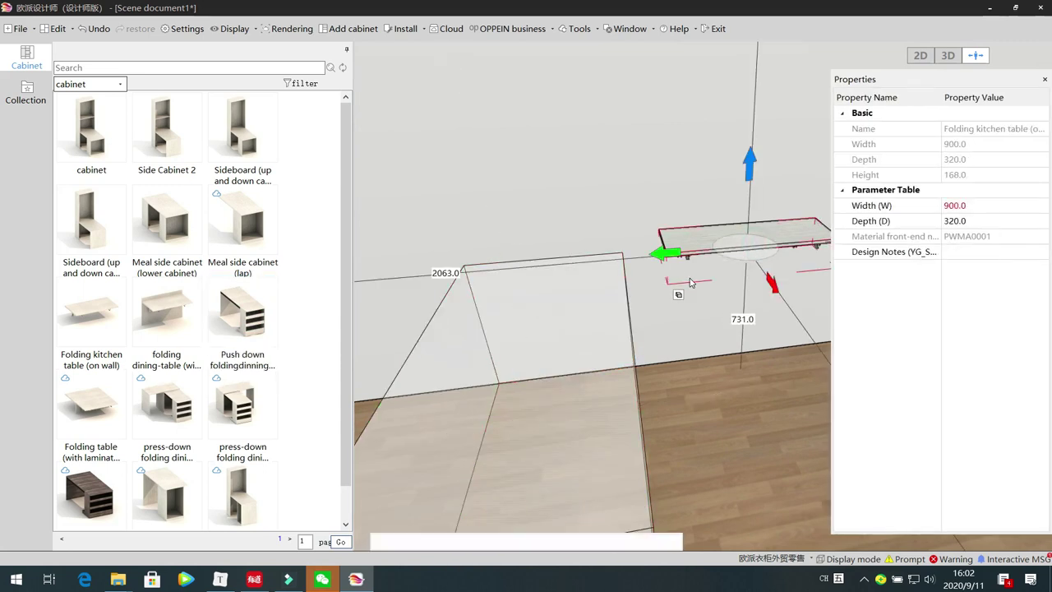
Step: Capture the area around the push-down folding table, mark its middle top panel with a red downward arrow, and discard the capture
{"action": "left_click_drag", "start_coordinate": [732, 340], "coordinate": [680, 383]}
{"action": "left_click_drag", "start_coordinate": [604, 309], "coordinate": [418, 430]}
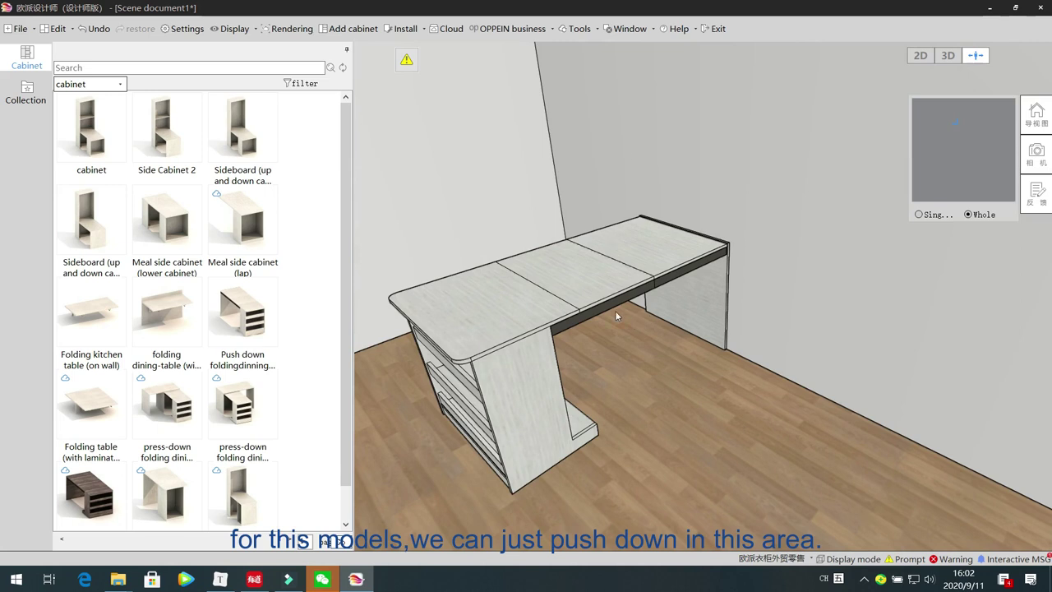
{"action": "key", "text": "alt+a"}
{"action": "left_click_drag", "start_coordinate": [348, 56], "coordinate": [898, 543]}
{"action": "left_click", "coordinate": [666, 555]}
{"action": "left_click_drag", "start_coordinate": [591, 152], "coordinate": [589, 242]}
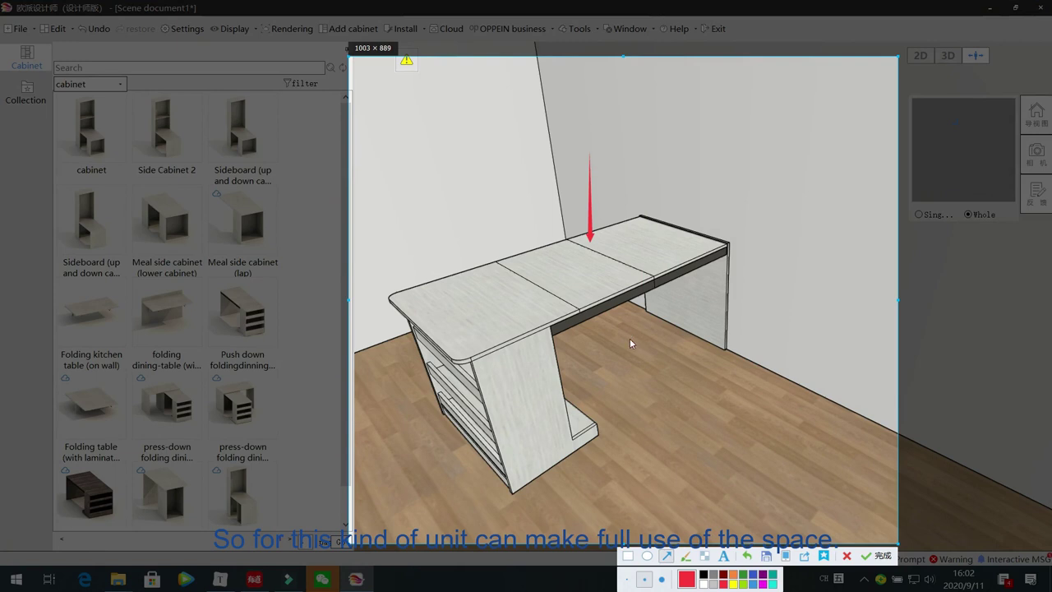
{"action": "key", "text": "Escape"}
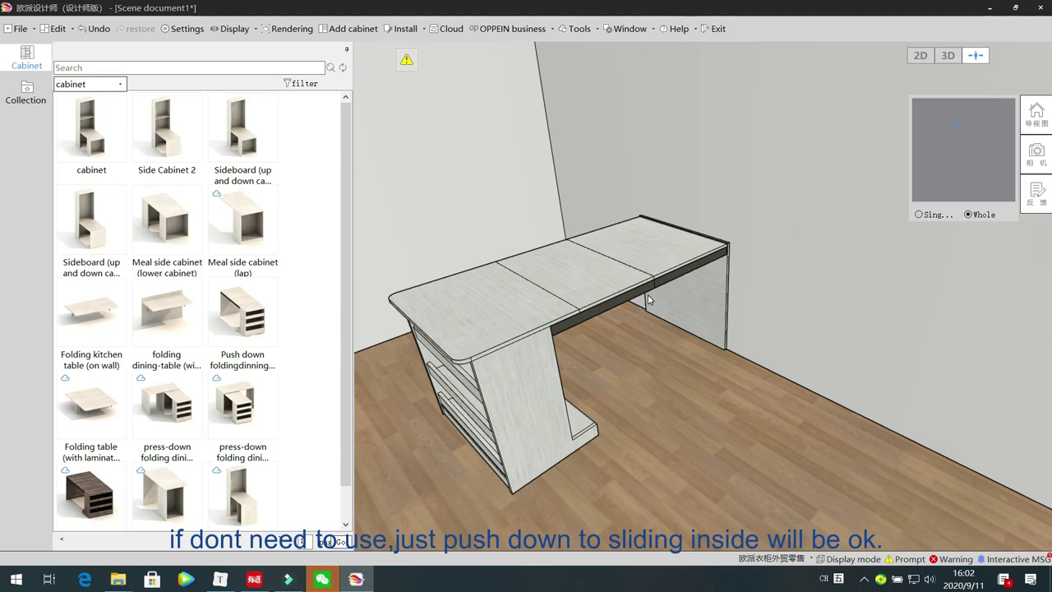
Step: Set the width of the push-down folding table to 900 mm
{"action": "left_click_drag", "start_coordinate": [660, 361], "coordinate": [658, 365]}
{"action": "left_click_drag", "start_coordinate": [526, 445], "coordinate": [531, 447]}
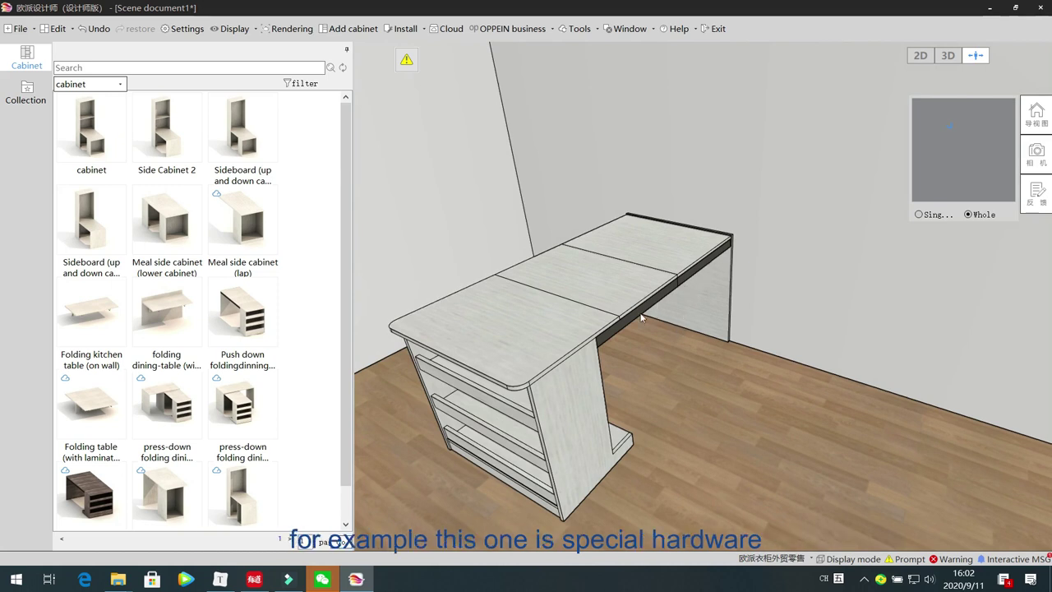
{"action": "left_click", "coordinate": [613, 288]}
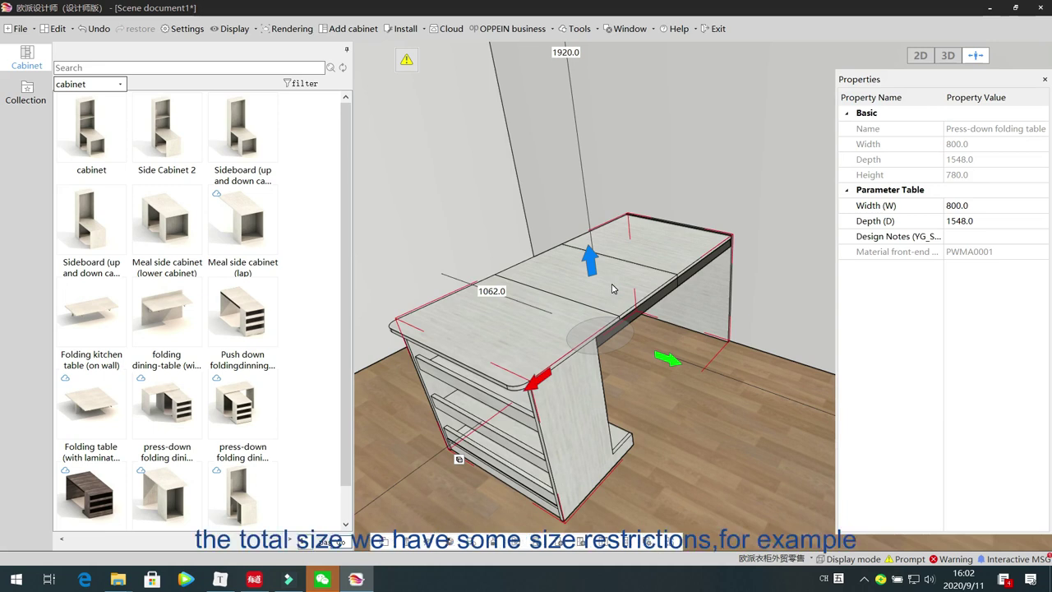
{"action": "left_click", "coordinate": [974, 205]}
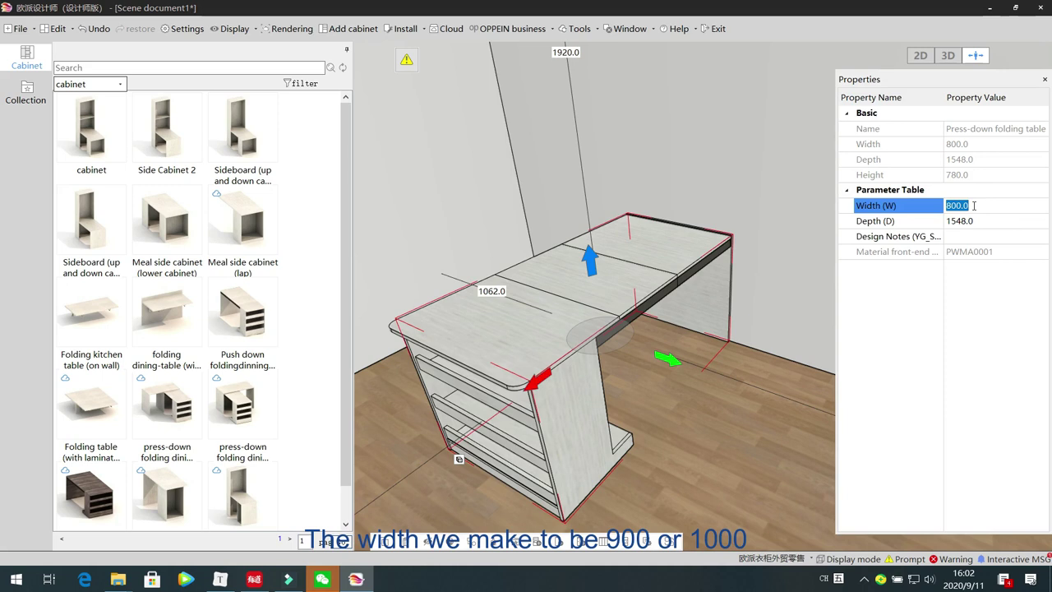
{"action": "type", "text": "900.0"}
{"action": "key", "text": "Return"}
{"action": "left_click", "coordinate": [975, 206]}
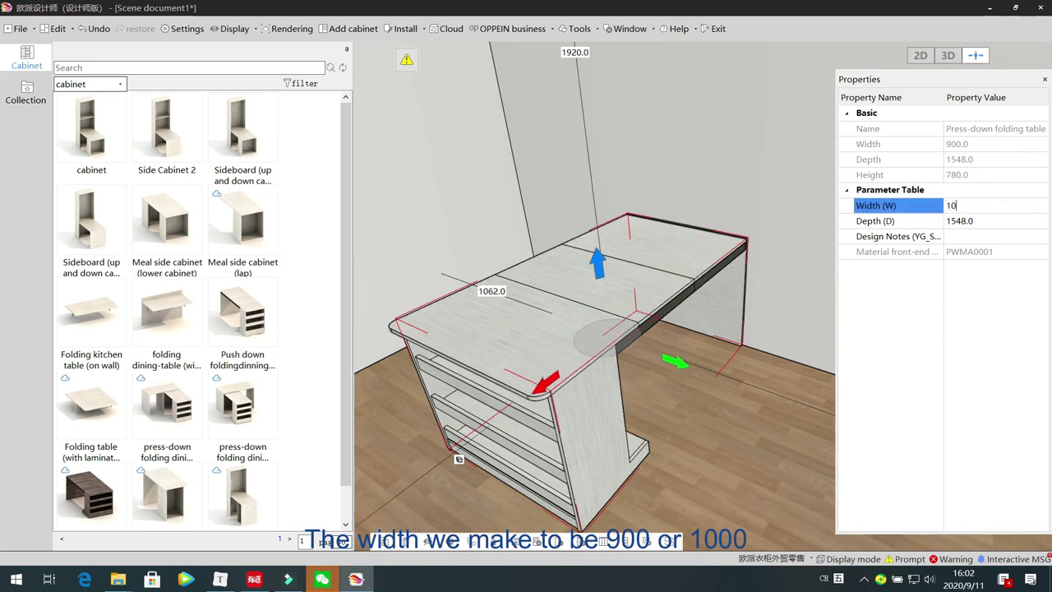
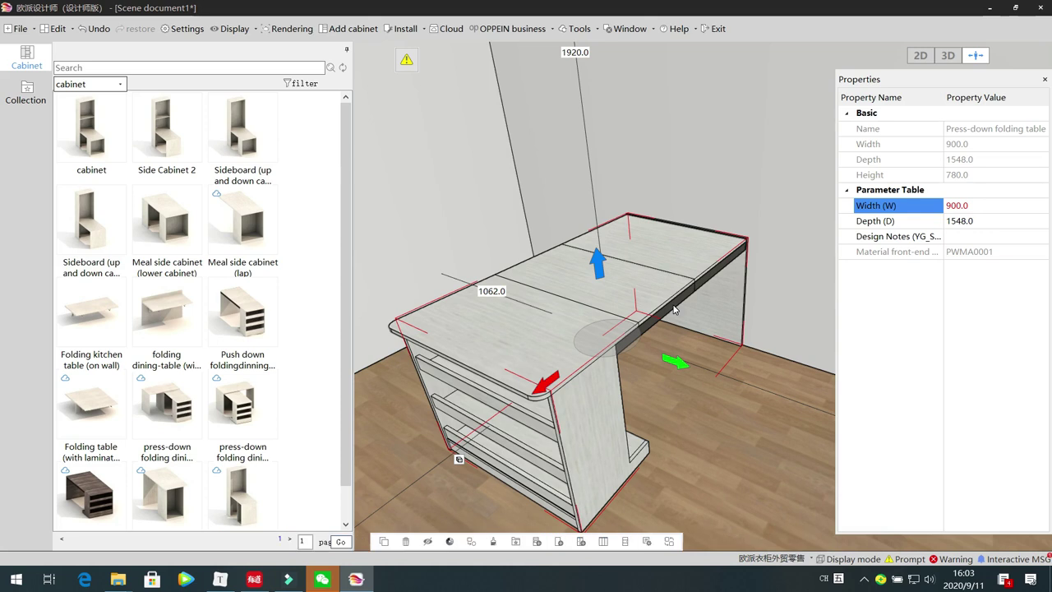
Step: Set the depth of the push-down folding table to 1600 mm
{"action": "mouse_move", "coordinate": [969, 223]}
{"action": "left_click", "coordinate": [976, 221]}
{"action": "type", "text": "1600"}
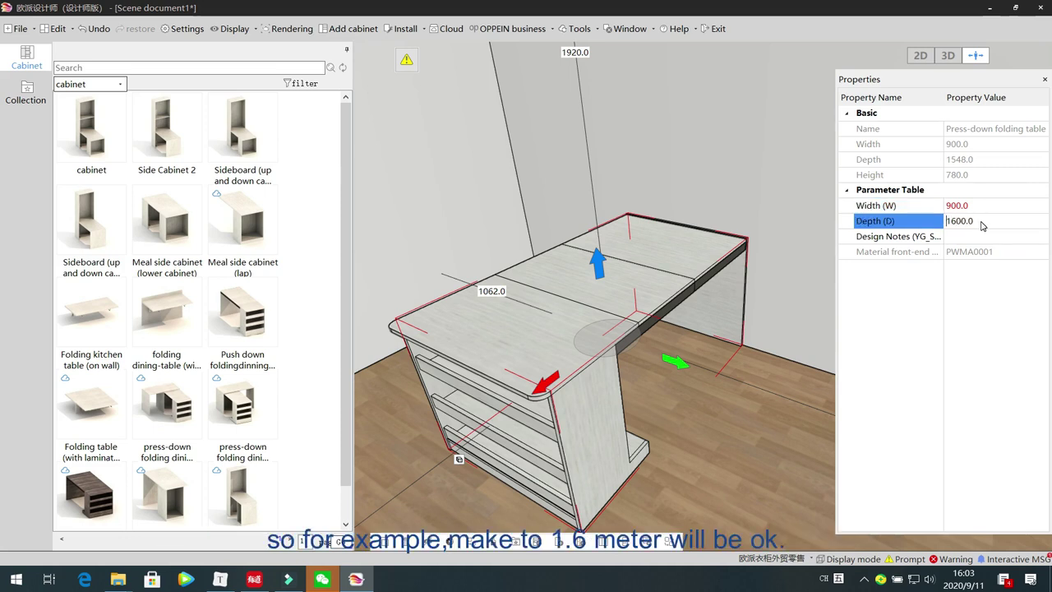
{"action": "key", "text": "Return"}
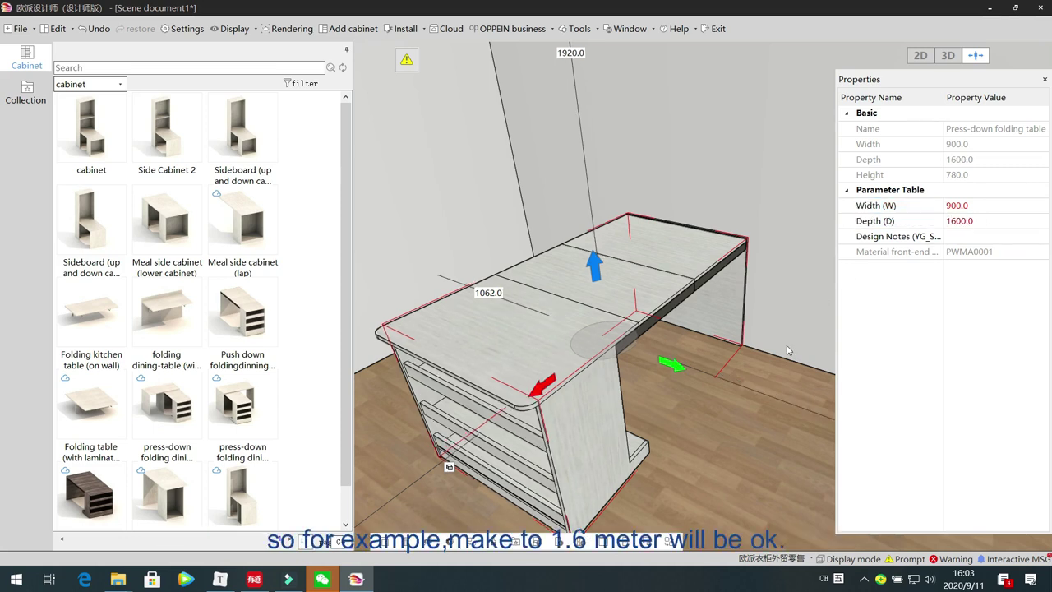
{"action": "left_click", "coordinate": [725, 419]}
Step: Look through the back panels among the commonly used board accessories for the folding table, without adding any
{"action": "left_click", "coordinate": [623, 318]}
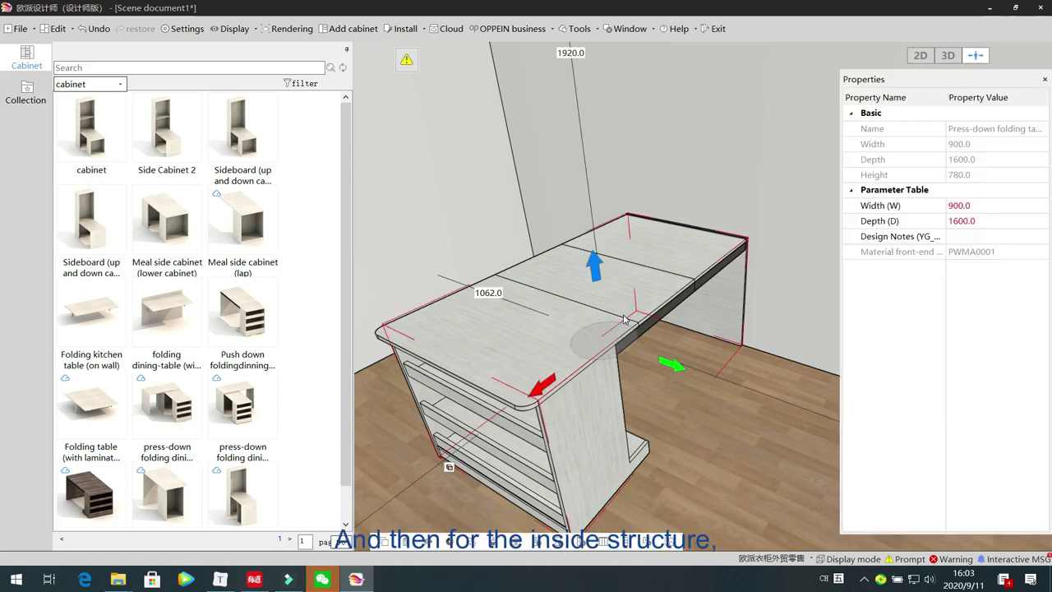
{"action": "key", "text": "space"}
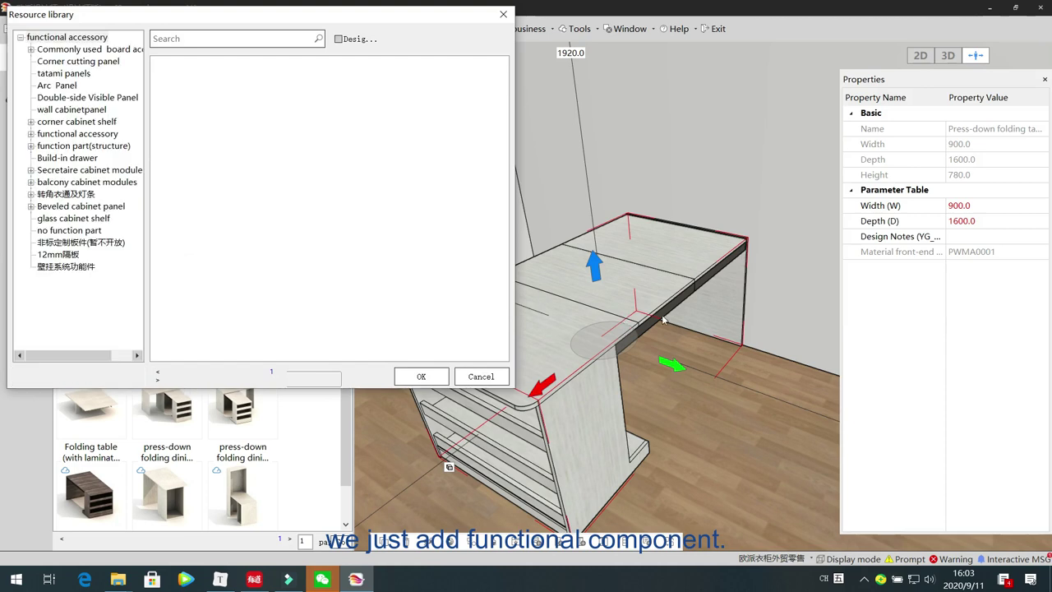
{"action": "left_click", "coordinate": [30, 50]}
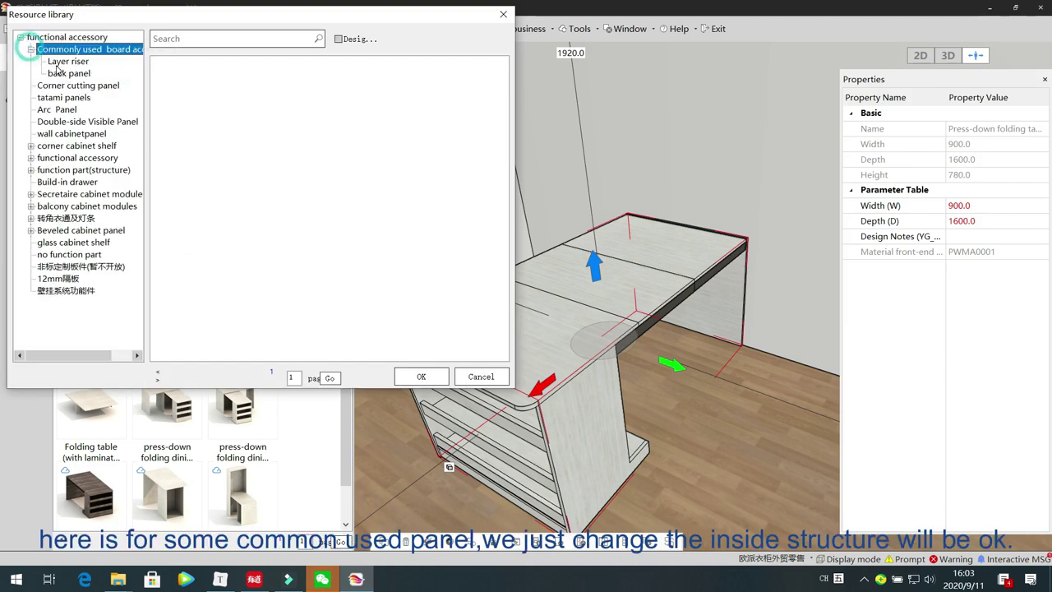
{"action": "left_click", "coordinate": [69, 74]}
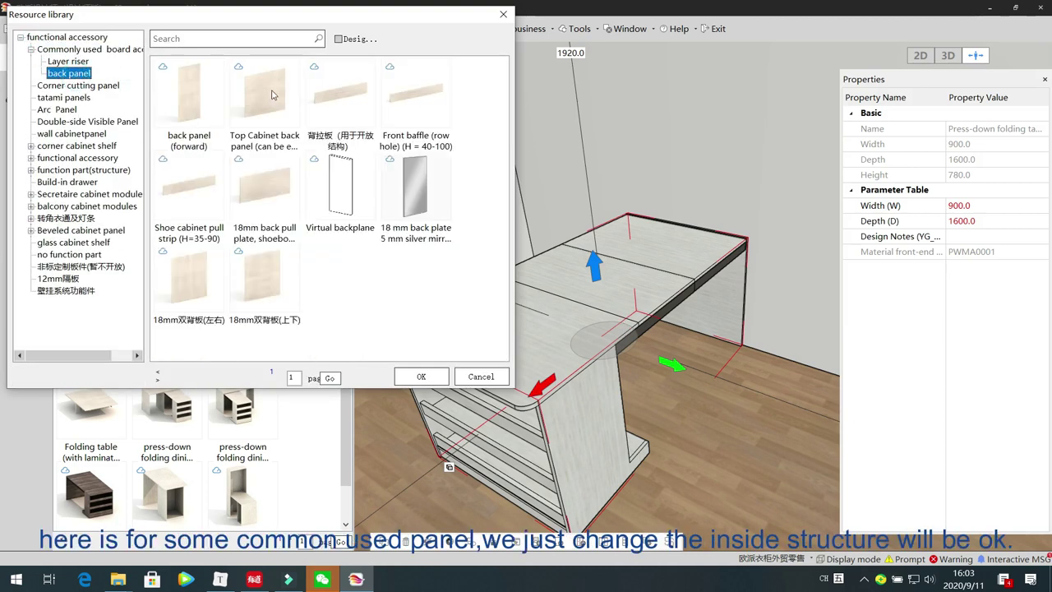
{"action": "left_click", "coordinate": [503, 14]}
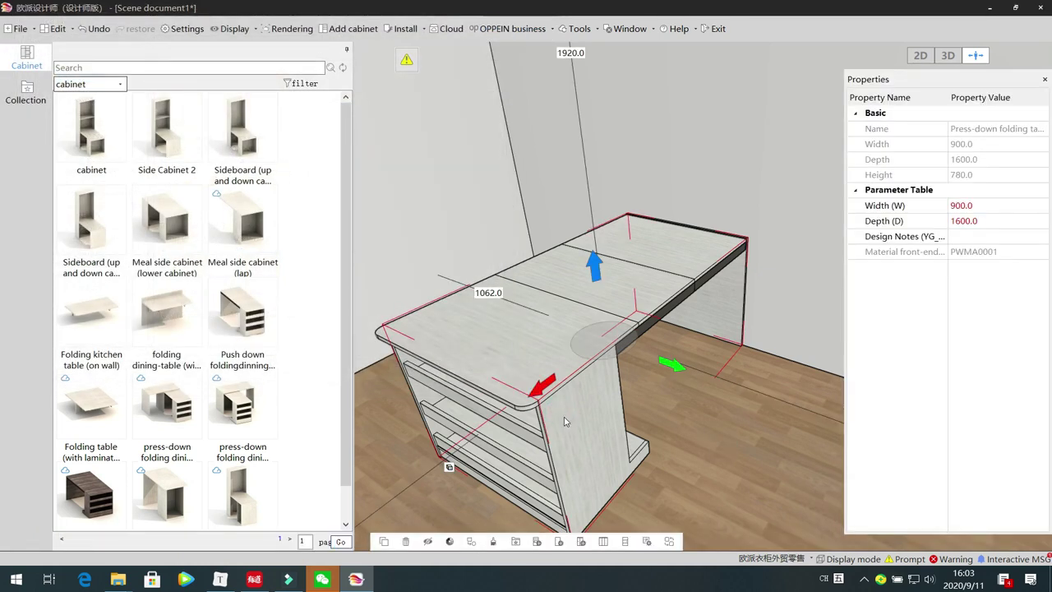
{"action": "left_click", "coordinate": [751, 425]}
Step: Place a high cabinet without bottom panel (side covers top), from the basic shoe cabinets, against the wall between the two tables
{"action": "scroll", "coordinate": [667, 424], "scroll_direction": "down", "scroll_amount": 3}
{"action": "left_click_drag", "start_coordinate": [565, 433], "coordinate": [618, 429]}
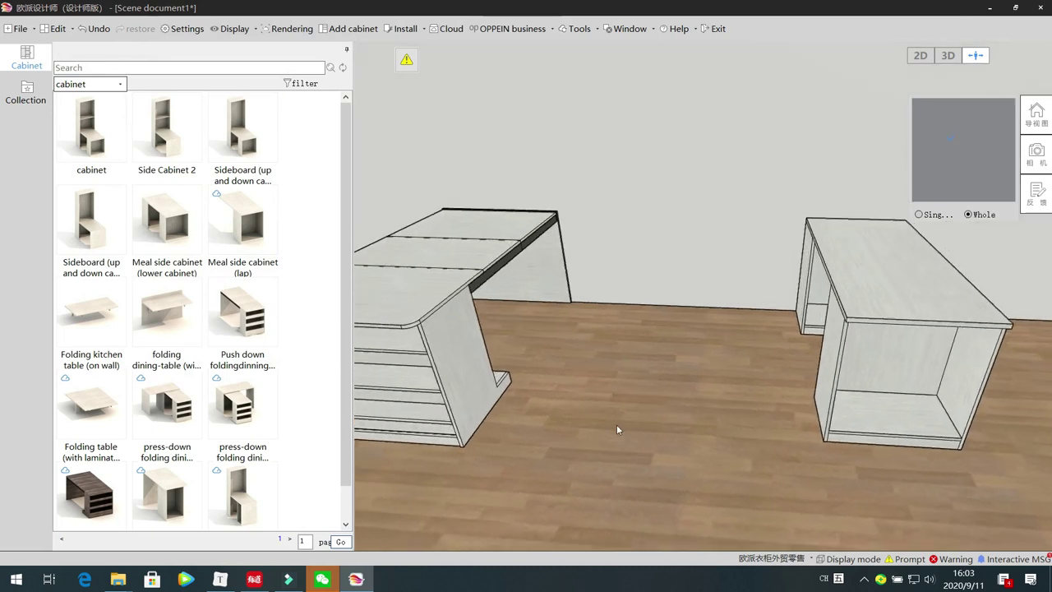
{"action": "key", "text": "Left"}
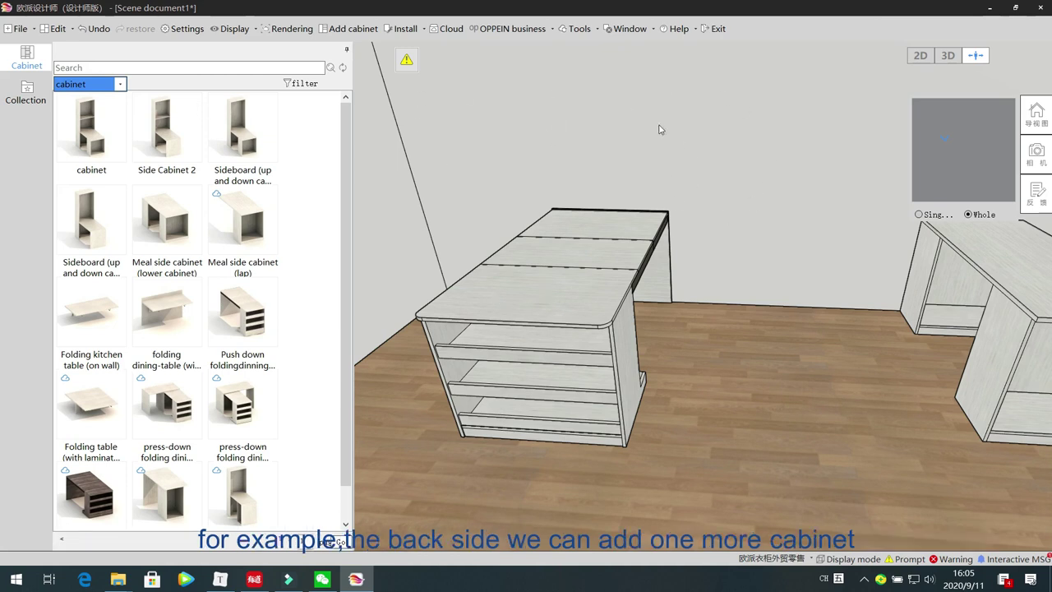
{"action": "left_click", "coordinate": [588, 283]}
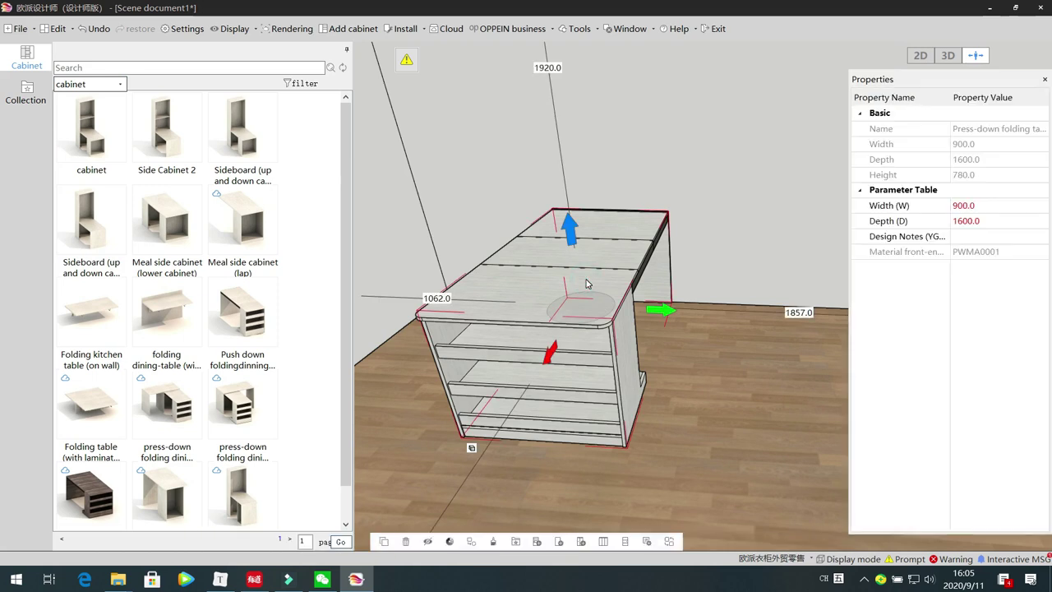
{"action": "left_click", "coordinate": [91, 84]}
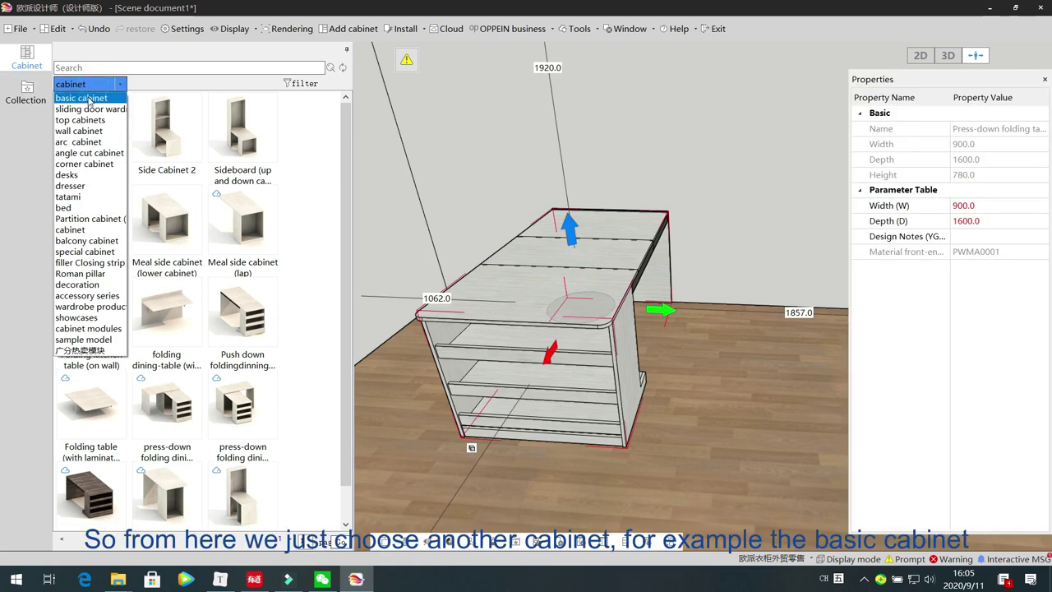
{"action": "left_click", "coordinate": [88, 98]}
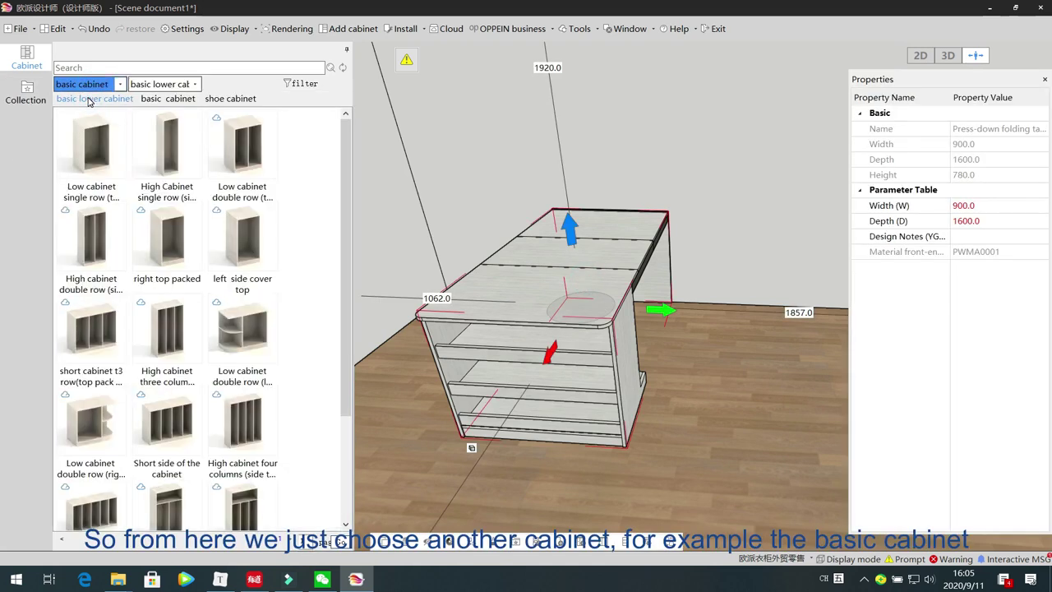
{"action": "left_click", "coordinate": [228, 98]}
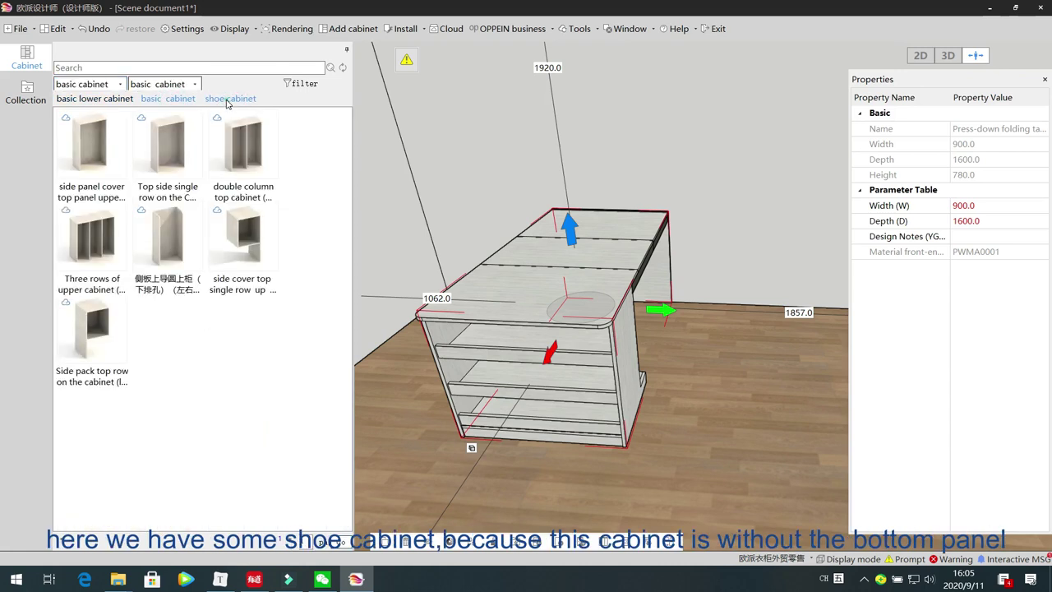
{"action": "left_click", "coordinate": [227, 99]}
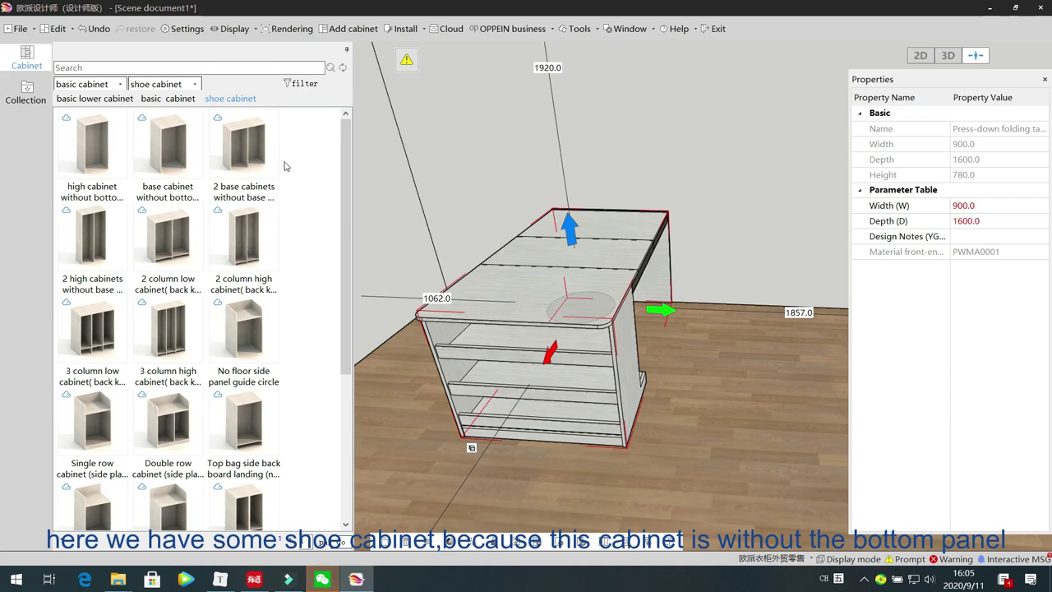
{"action": "left_click_drag", "start_coordinate": [92, 148], "coordinate": [759, 297]}
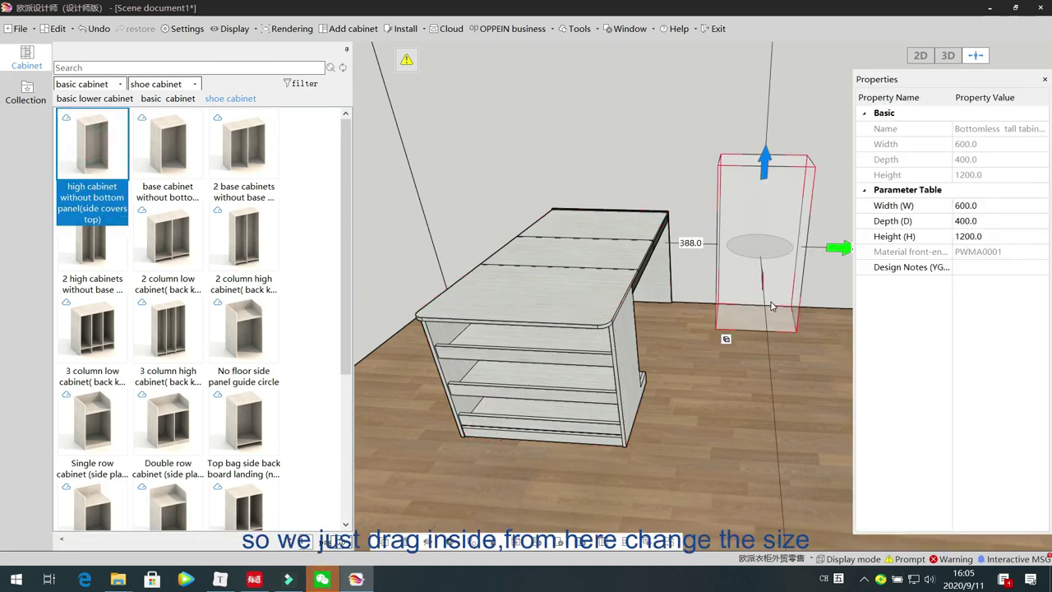
Step: Check the folding table's width and set the bottomless high cabinet's width to 936 mm
{"action": "left_click", "coordinate": [603, 250]}
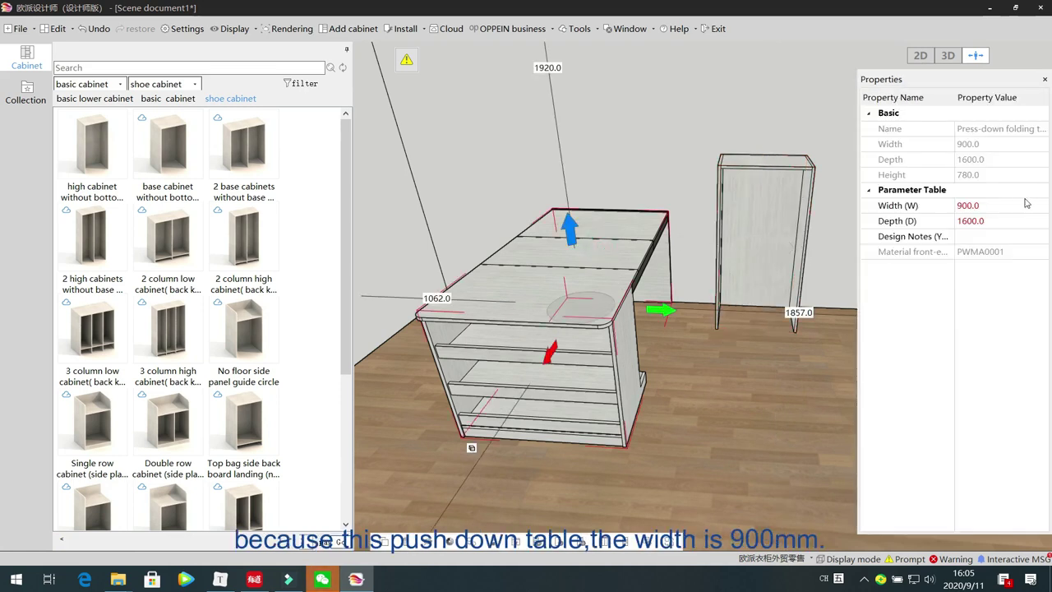
{"action": "left_click", "coordinate": [781, 236]}
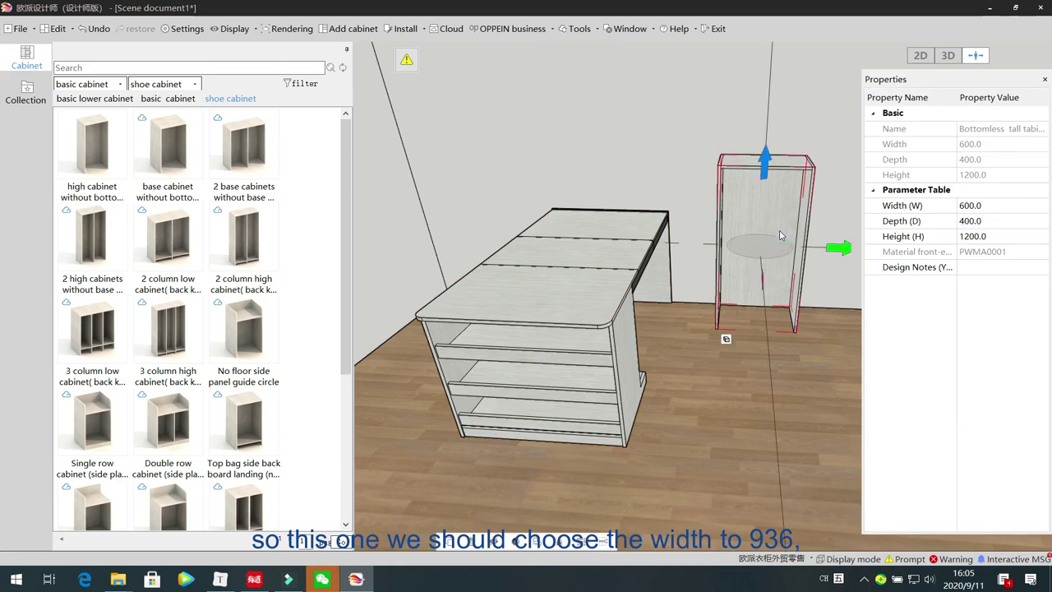
{"action": "left_click", "coordinate": [995, 203]}
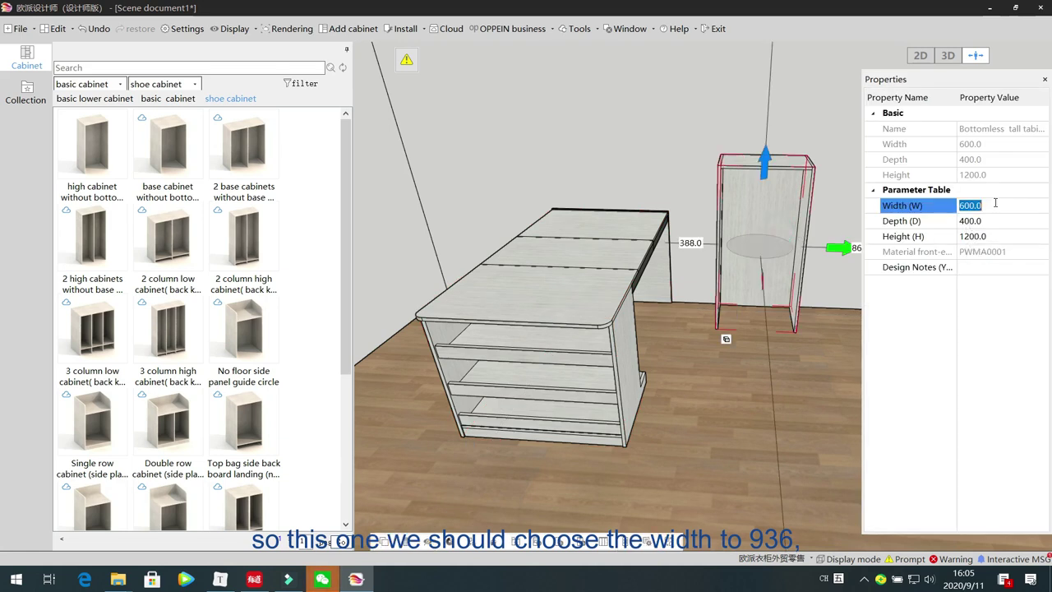
{"action": "type", "text": "936.0"}
{"action": "key", "text": "Return"}
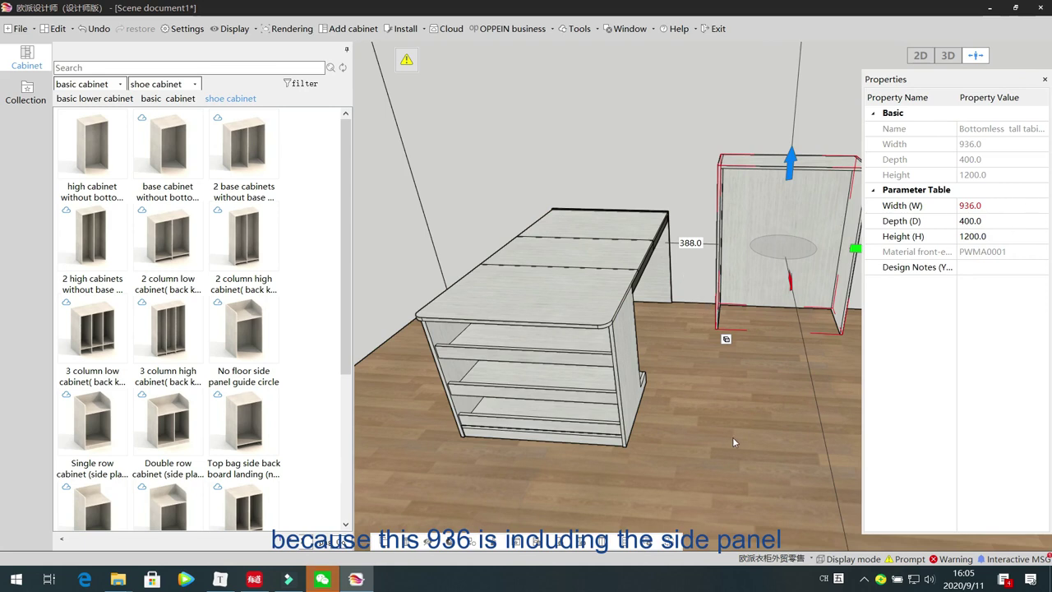
Step: Set the height of the bottomless high cabinet to 1800 mm
{"action": "left_click_drag", "start_coordinate": [751, 433], "coordinate": [794, 437]}
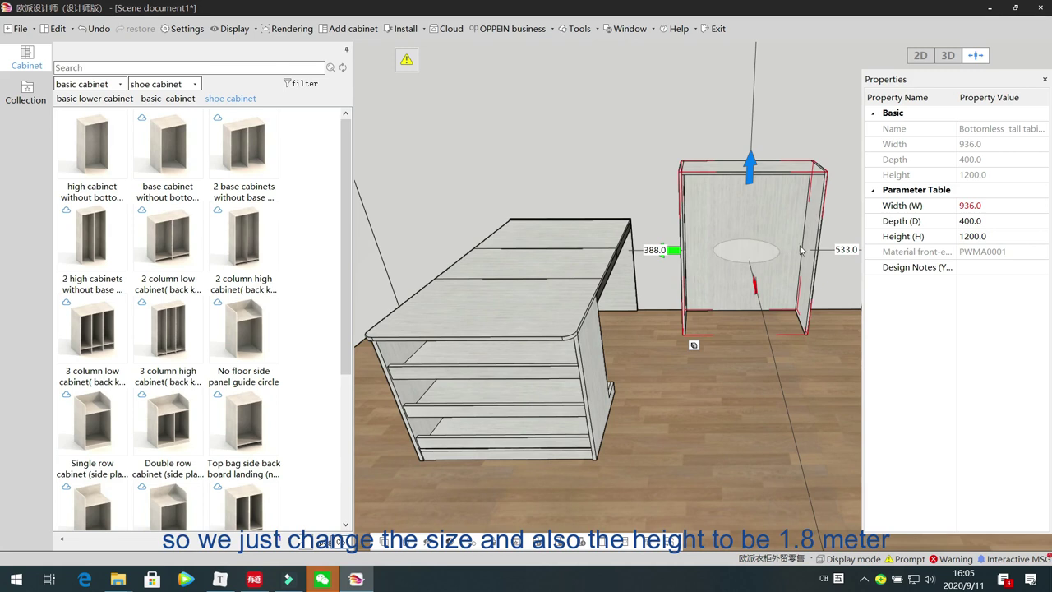
{"action": "left_click_drag", "start_coordinate": [661, 369], "coordinate": [701, 368]}
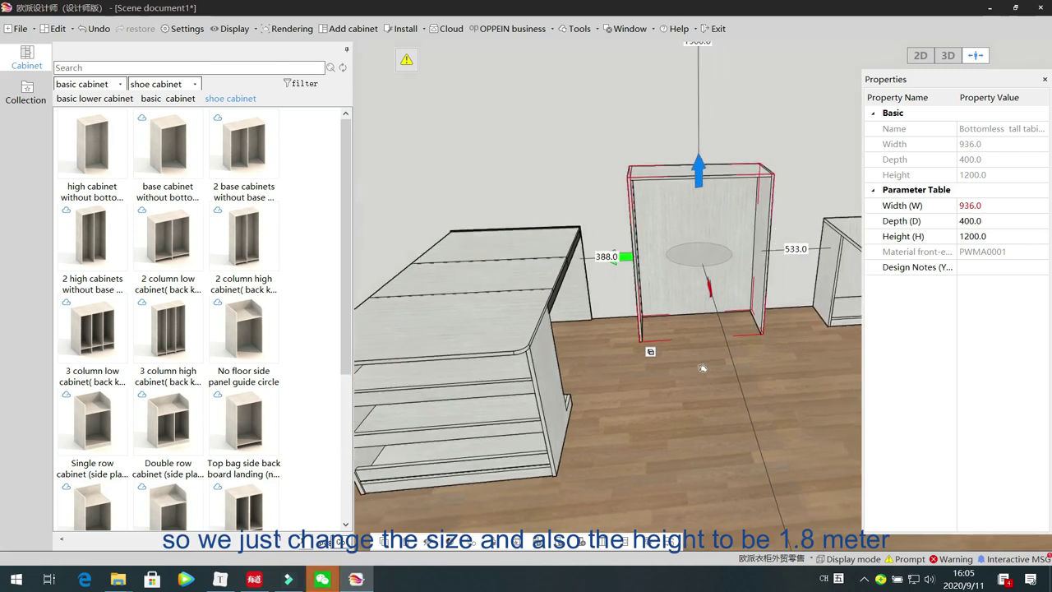
{"action": "left_click", "coordinate": [992, 240]}
{"action": "type", "text": "1800"}
{"action": "key", "text": "Return"}
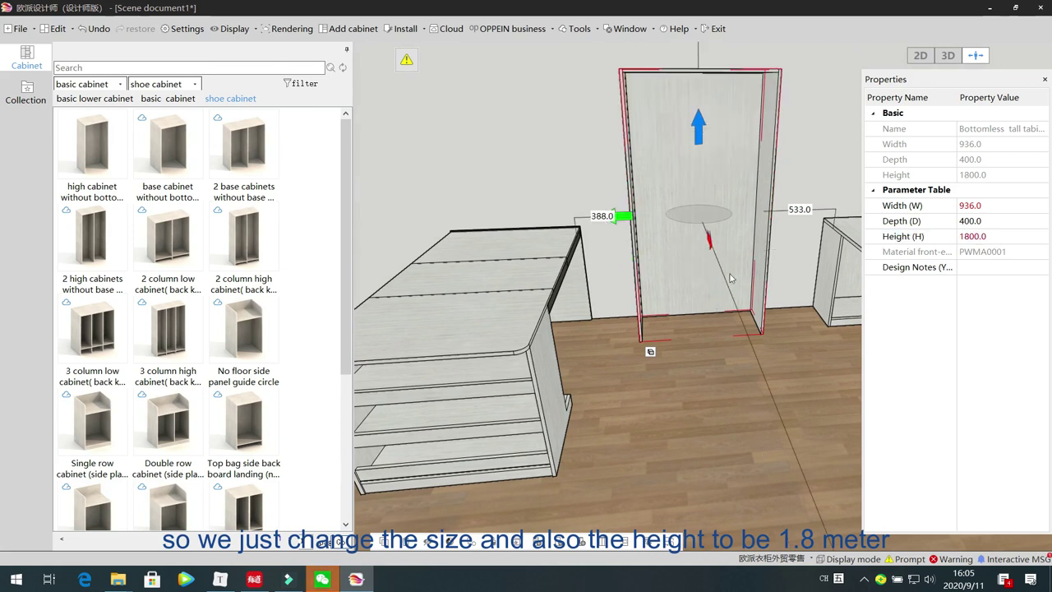
Step: Move the bottomless high cabinet along the wall, overriding the collision stop, so it encloses the folding table's rear end
{"action": "left_click_drag", "start_coordinate": [625, 218], "coordinate": [468, 208]}
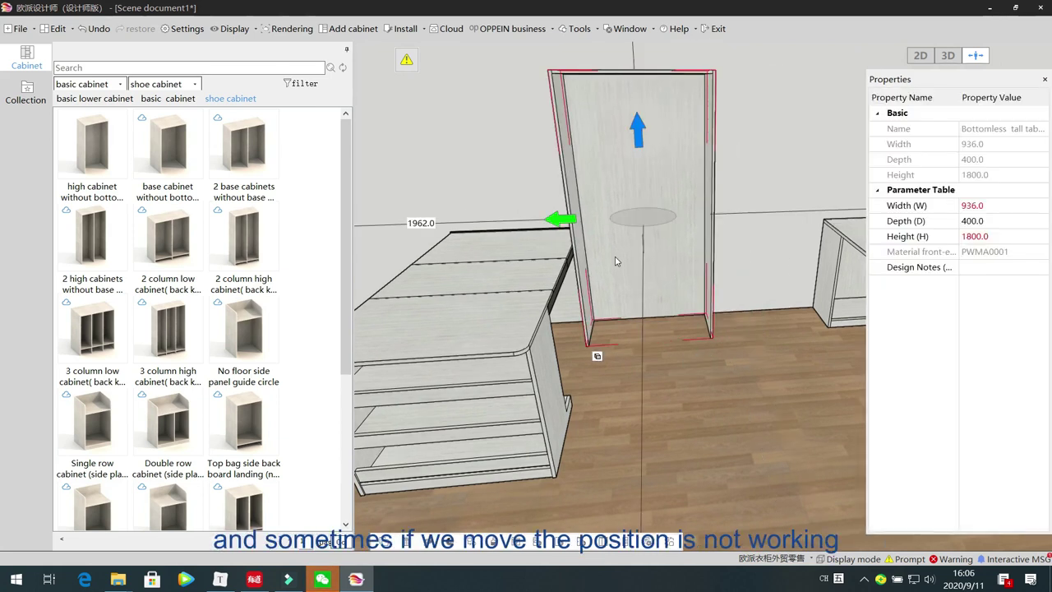
{"action": "middle_click_drag", "start_coordinate": [740, 365], "coordinate": [710, 370]}
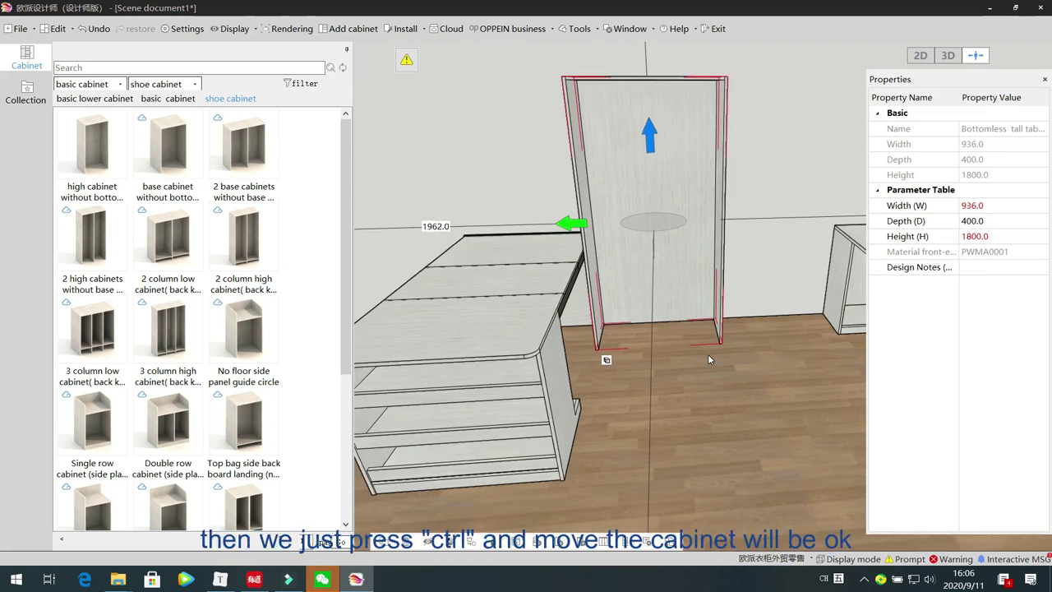
{"action": "left_click_drag", "start_coordinate": [569, 224], "coordinate": [426, 255], "text": "ctrl"}
{"action": "left_click", "coordinate": [714, 392]}
{"action": "key", "text": "w"}
{"action": "key", "text": "a"}
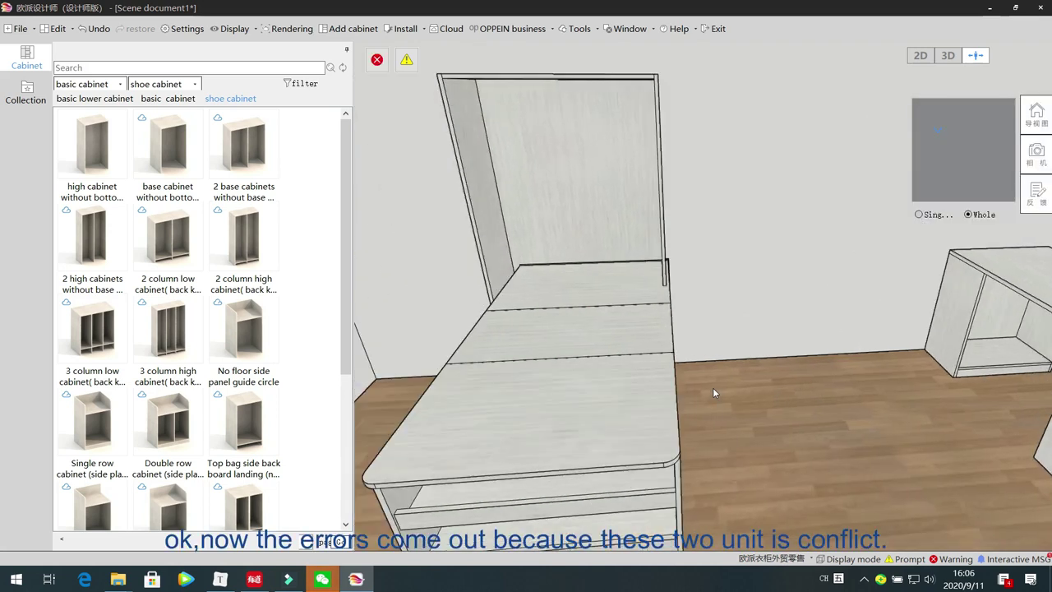
Step: Review the process inspection errors and select the high cabinet's back panel to examine the overlap
{"action": "left_click", "coordinate": [377, 60]}
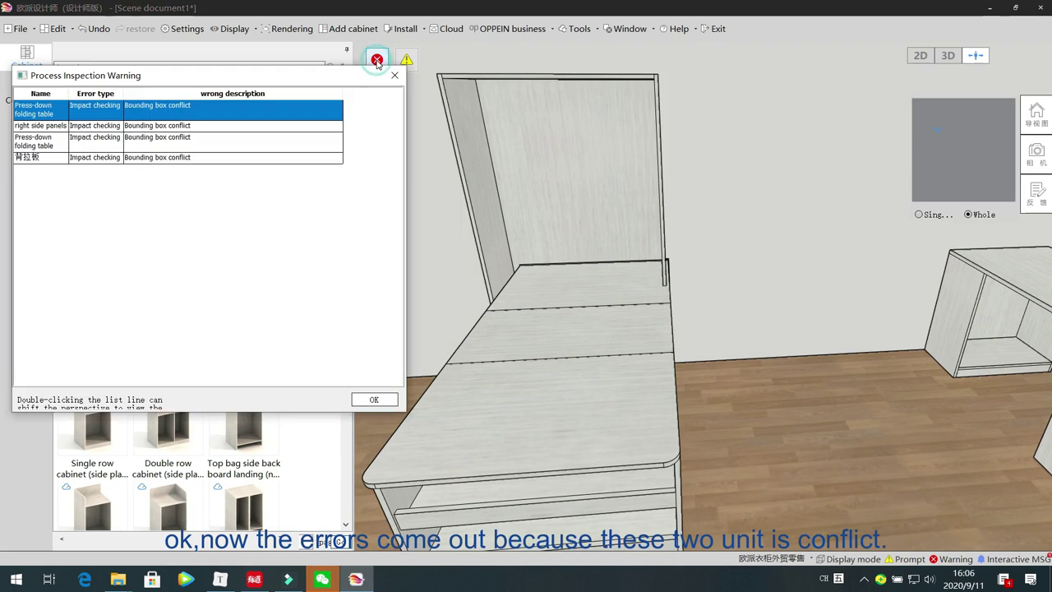
{"action": "left_click", "coordinate": [528, 204]}
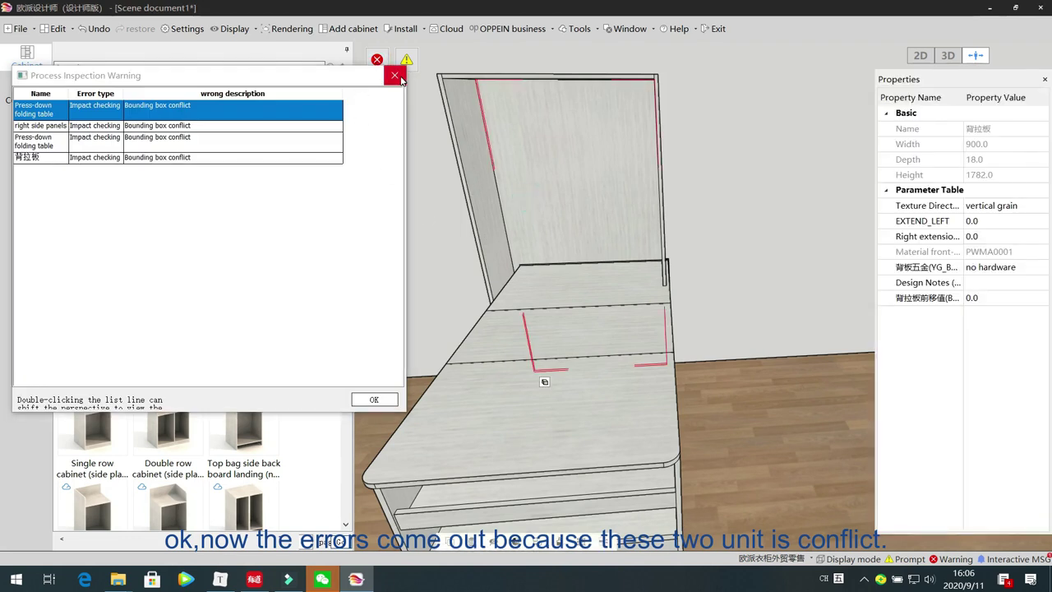
{"action": "left_click", "coordinate": [399, 78]}
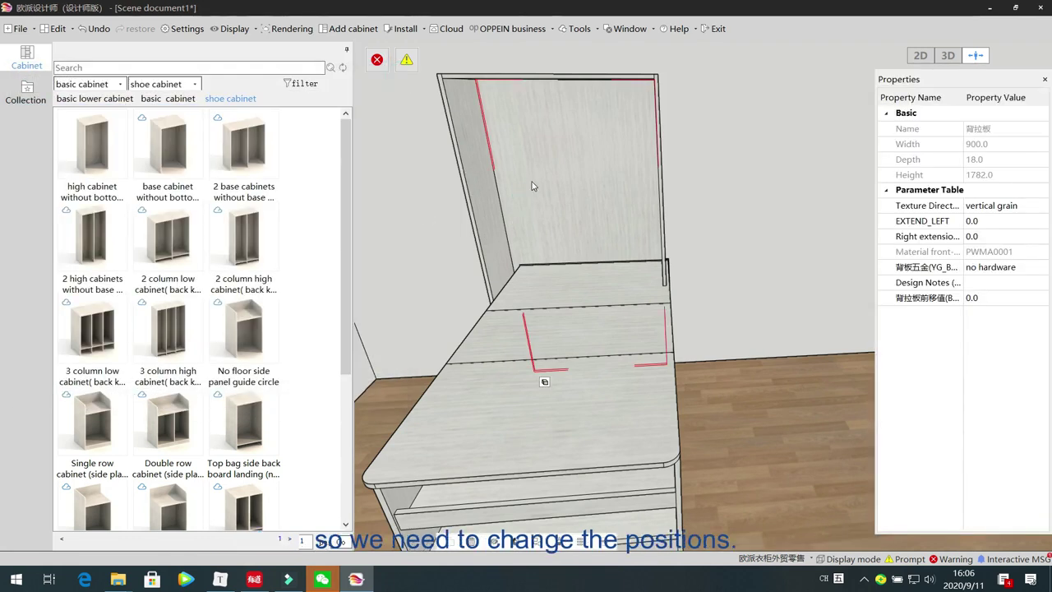
Step: Measure from the high cabinet's side panel to the folding table and set that distance to 0 mm
{"action": "left_click", "coordinate": [580, 28]}
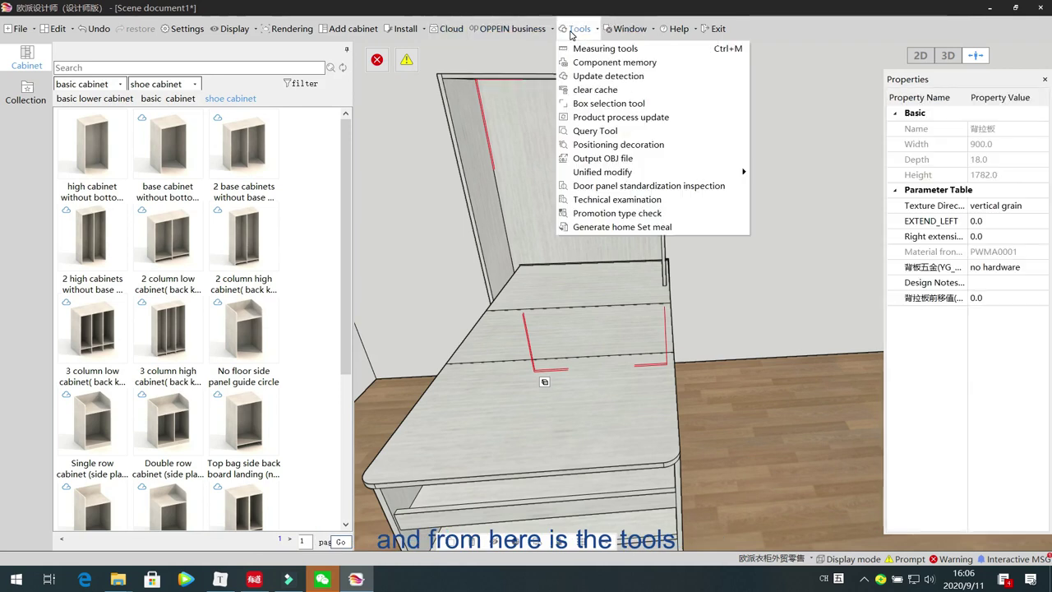
{"action": "left_click", "coordinate": [593, 47]}
{"action": "left_click", "coordinate": [479, 177]}
{"action": "left_click", "coordinate": [515, 301]}
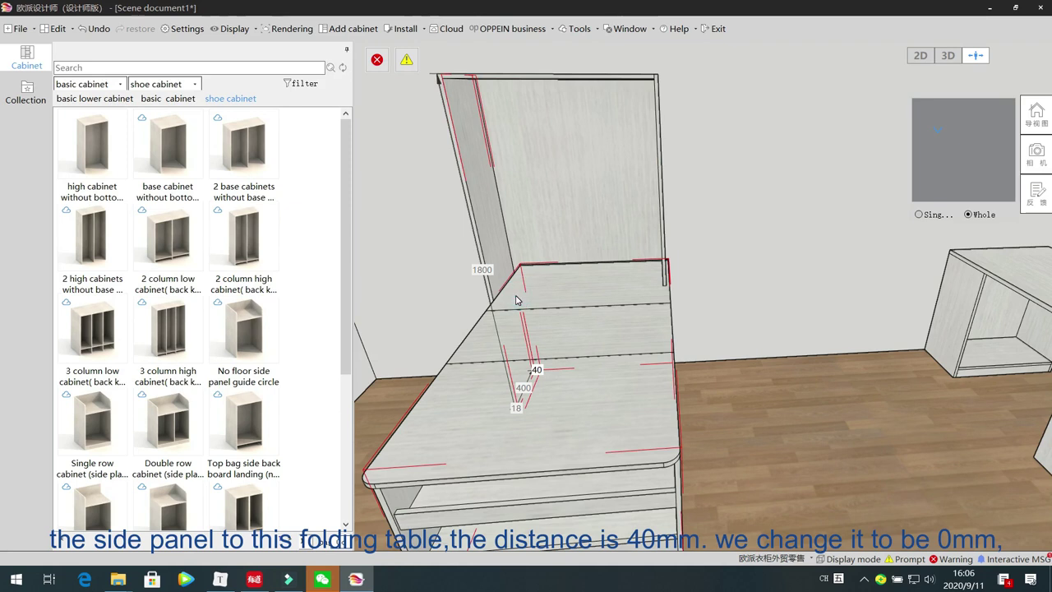
{"action": "left_click", "coordinate": [535, 370]}
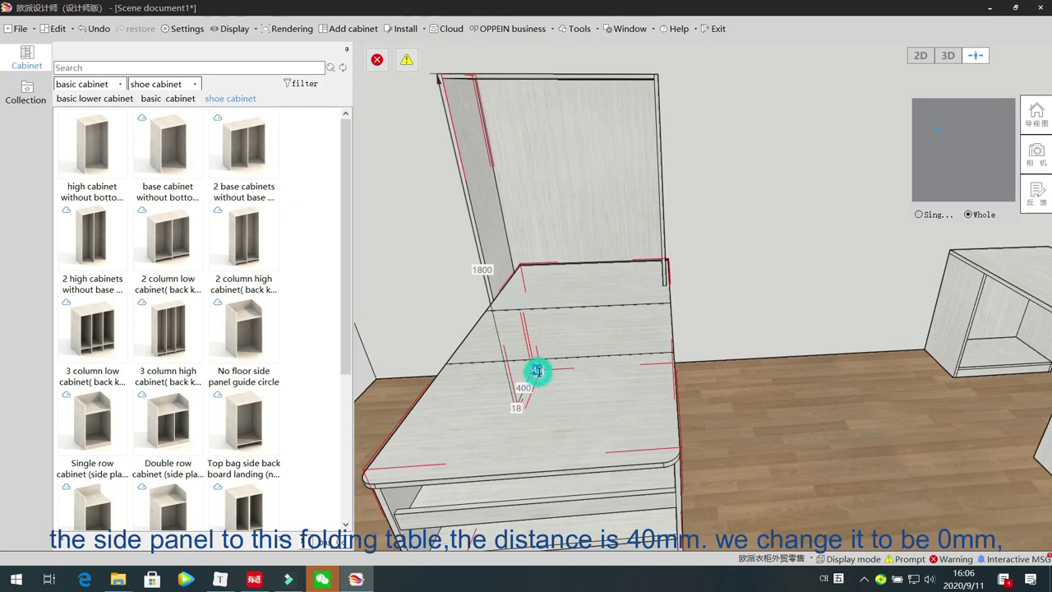
{"action": "type", "text": "0"}
{"action": "key", "text": "Return"}
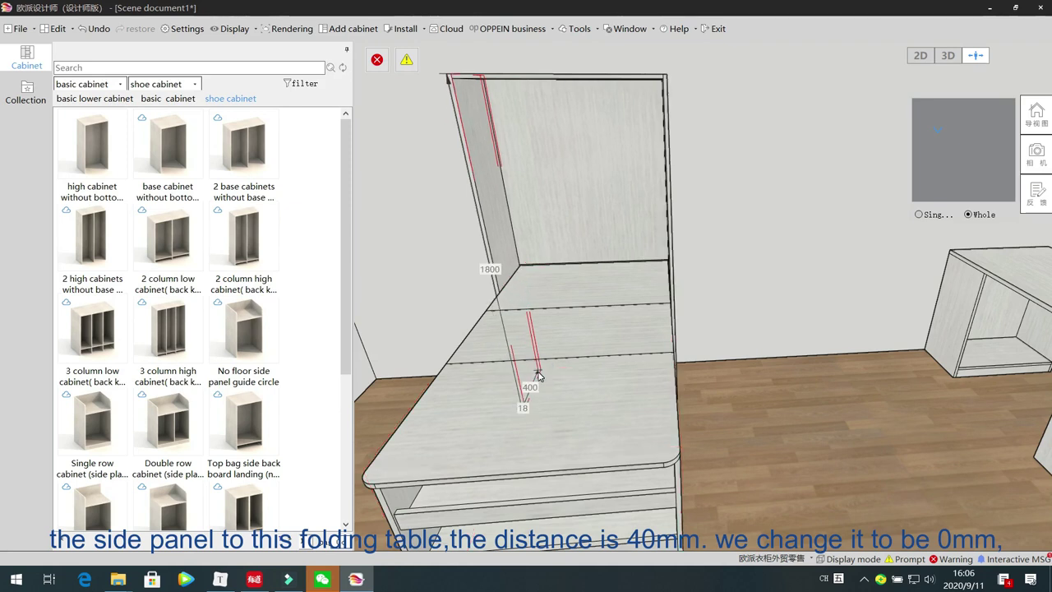
Step: Review the process inspection entries for the folding table and the high cabinet's back panel
{"action": "left_click", "coordinate": [377, 59]}
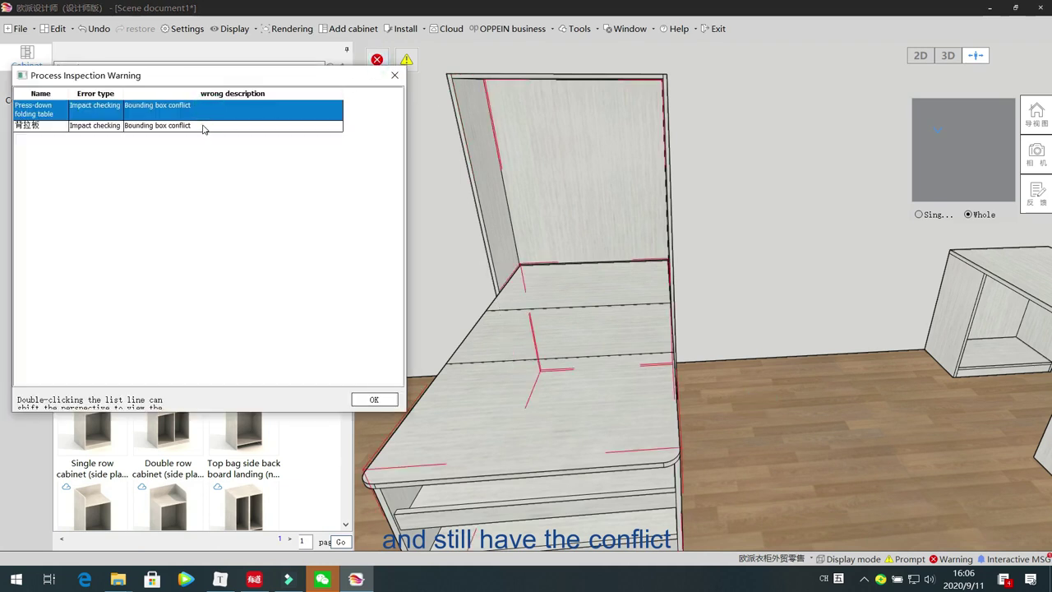
{"action": "left_click", "coordinate": [203, 128]}
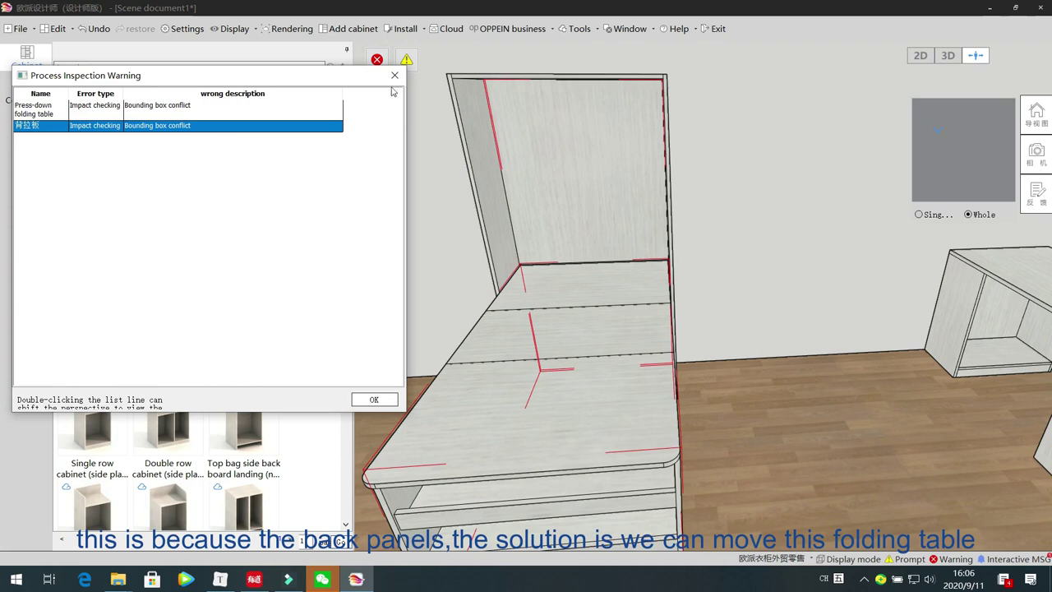
{"action": "left_click", "coordinate": [394, 75]}
Step: Move the folding table slightly forward, about 84 mm from the wall, away from the high cabinet's back panel
{"action": "left_click_drag", "start_coordinate": [756, 375], "coordinate": [695, 405]}
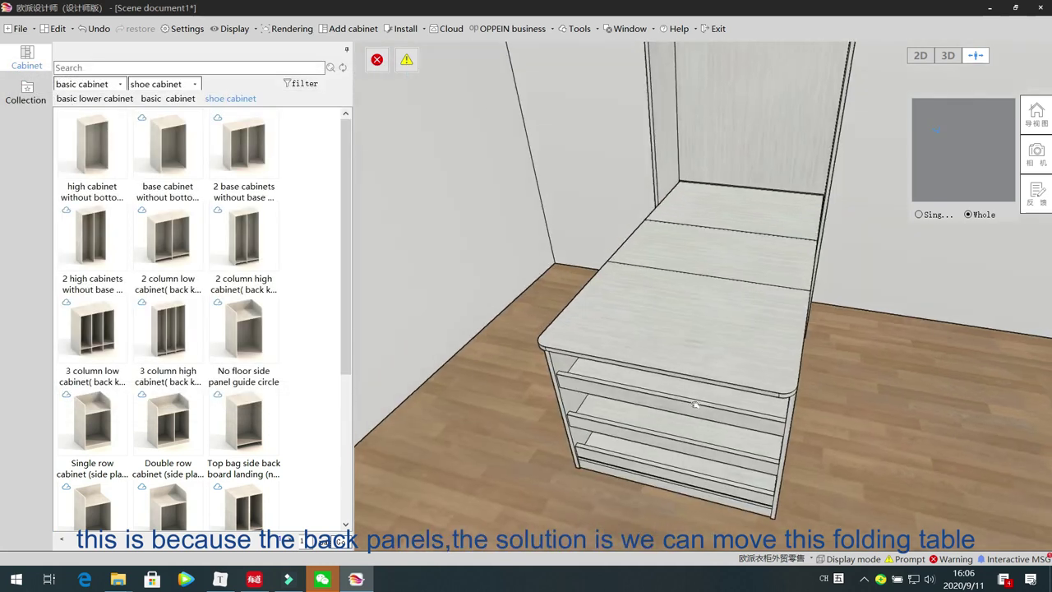
{"action": "left_click", "coordinate": [689, 361]}
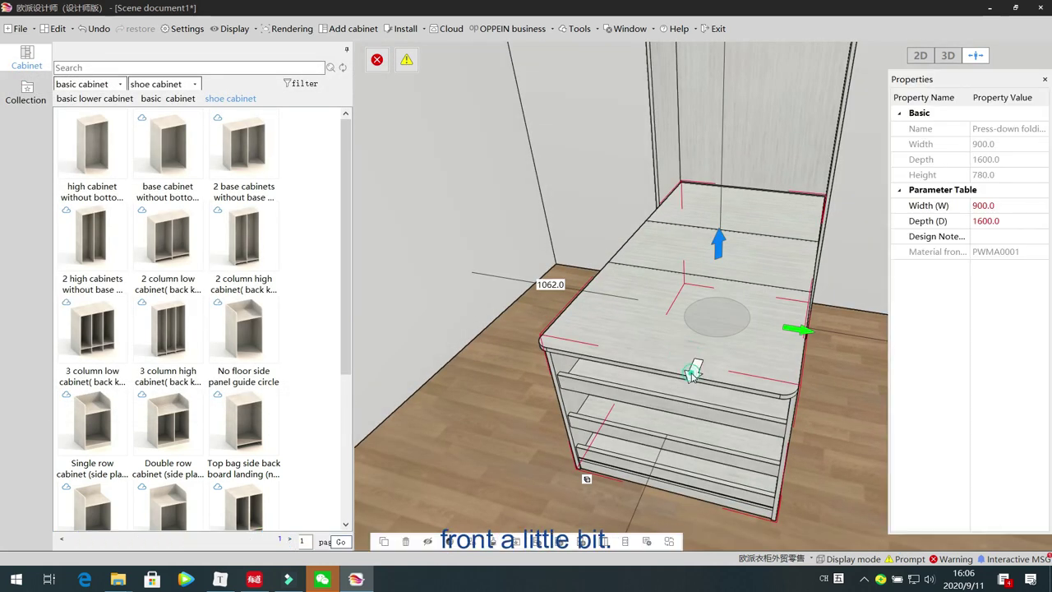
{"action": "left_click", "coordinate": [691, 374]}
{"action": "left_click", "coordinate": [681, 390]}
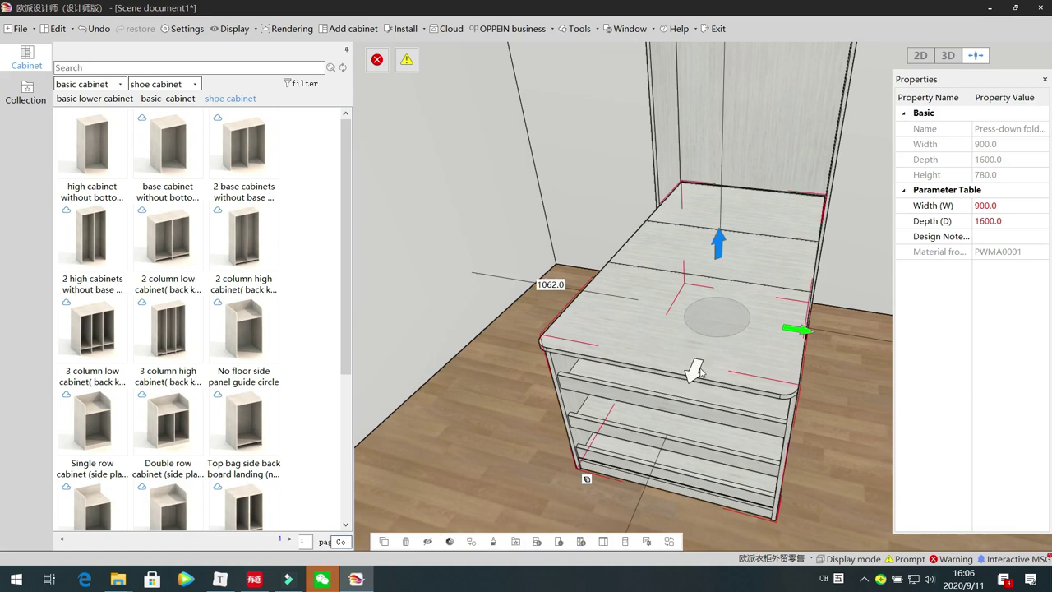
{"action": "left_click_drag", "start_coordinate": [694, 369], "coordinate": [687, 382]}
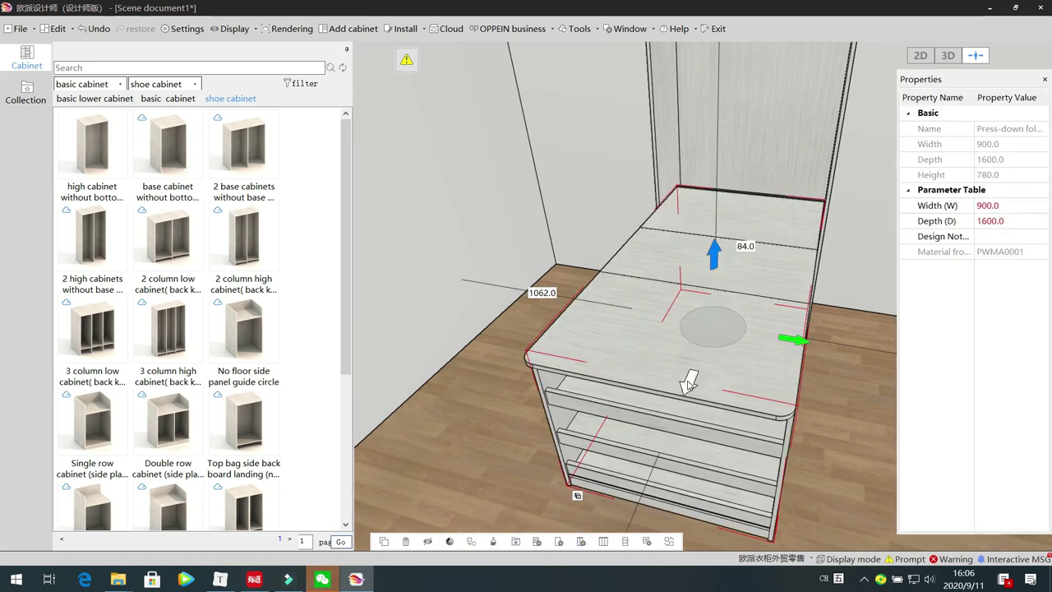
Step: Delete the back panel of the bottomless high cabinet
{"action": "left_click_drag", "start_coordinate": [488, 395], "coordinate": [594, 322]}
{"action": "left_click", "coordinate": [509, 226]}
{"action": "left_click", "coordinate": [508, 228]}
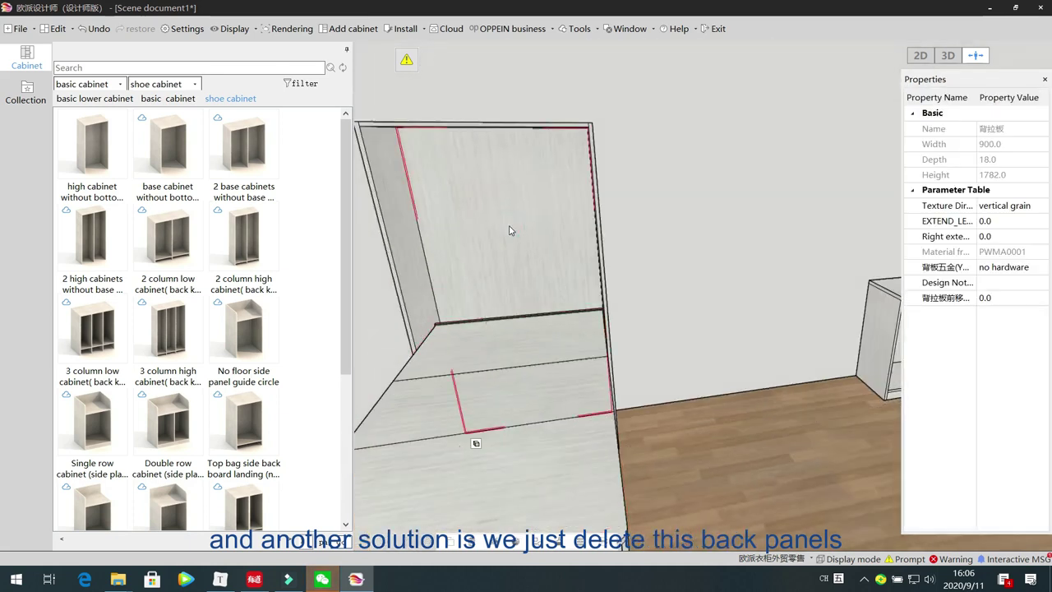
{"action": "key", "text": "Delete"}
Step: Add a solid layer shelf inside the high cabinet above the folding table, about 714 mm below the cabinet top
{"action": "left_click_drag", "start_coordinate": [683, 221], "coordinate": [659, 282]}
{"action": "left_click", "coordinate": [451, 193]}
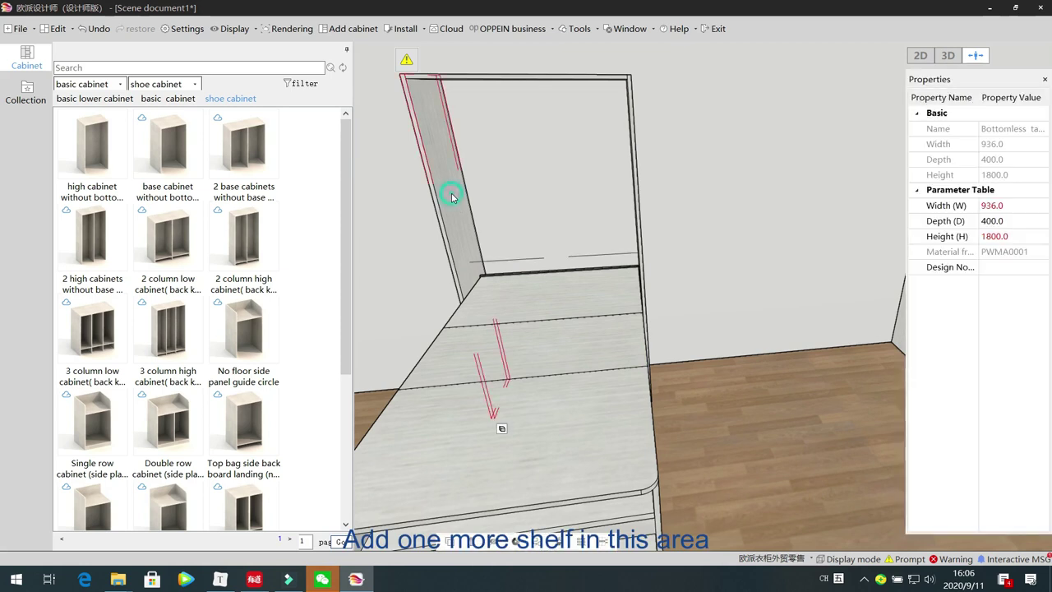
{"action": "double_click", "coordinate": [451, 193]}
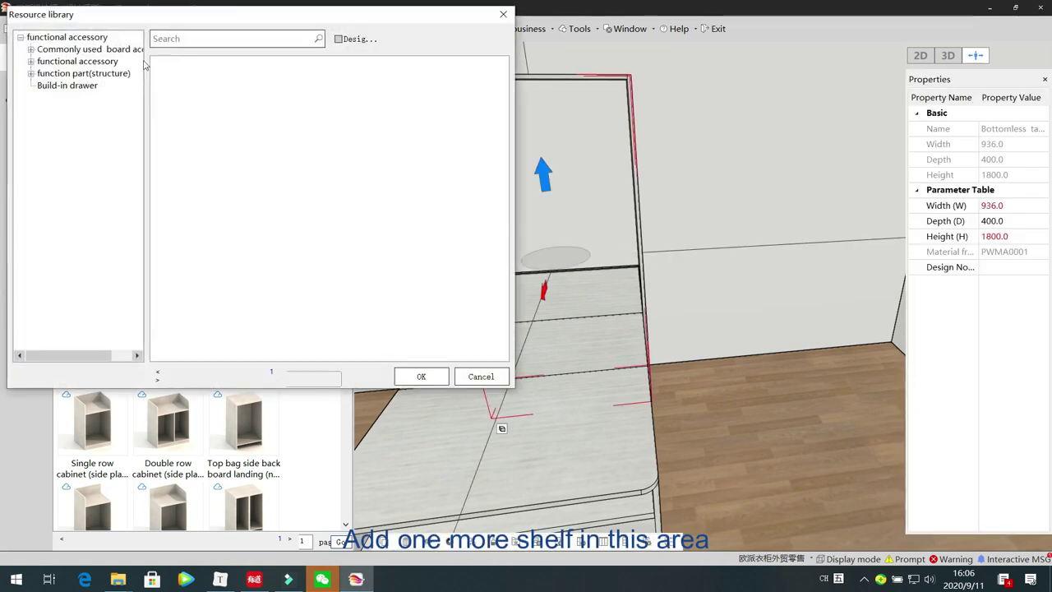
{"action": "left_click", "coordinate": [30, 49]}
{"action": "left_click", "coordinate": [57, 62]}
{"action": "double_click", "coordinate": [189, 117]}
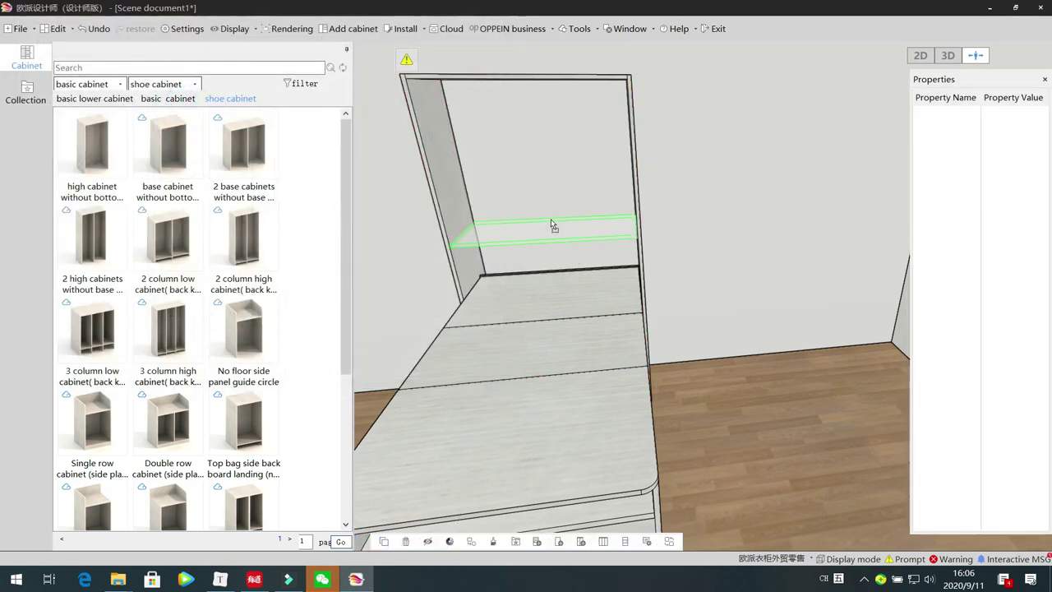
{"action": "left_click", "coordinate": [550, 220]}
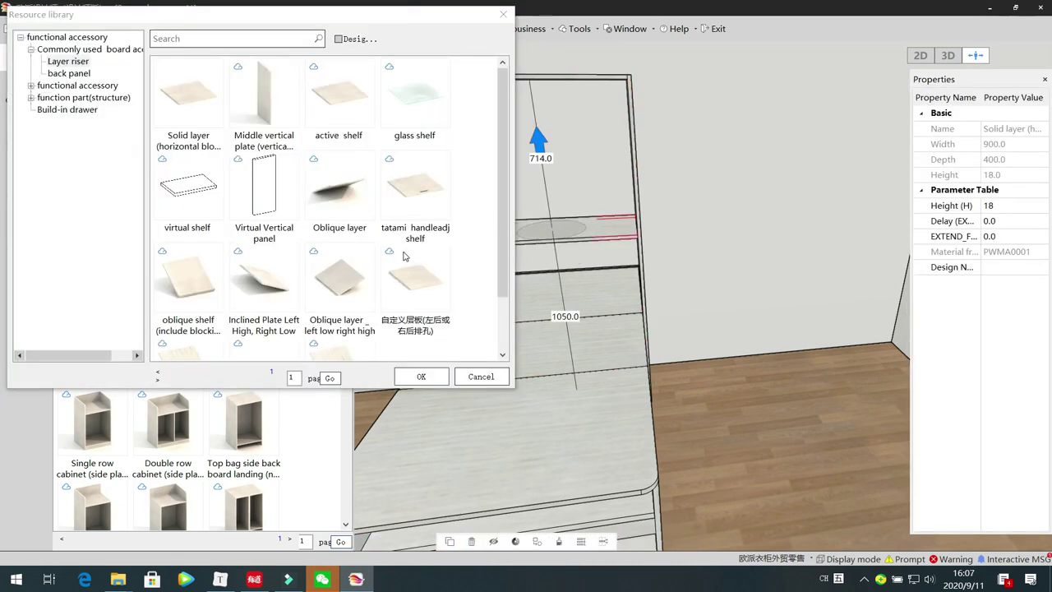
Step: Add a back panel (forward) to the high cabinet's compartment above the shelf
{"action": "left_click", "coordinate": [78, 73]}
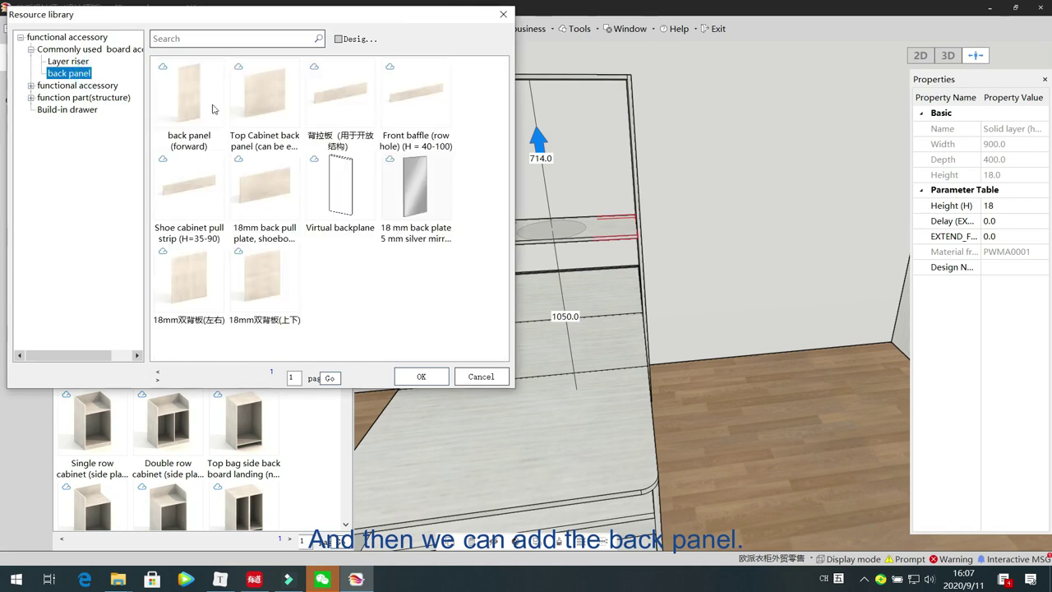
{"action": "double_click", "coordinate": [189, 90]}
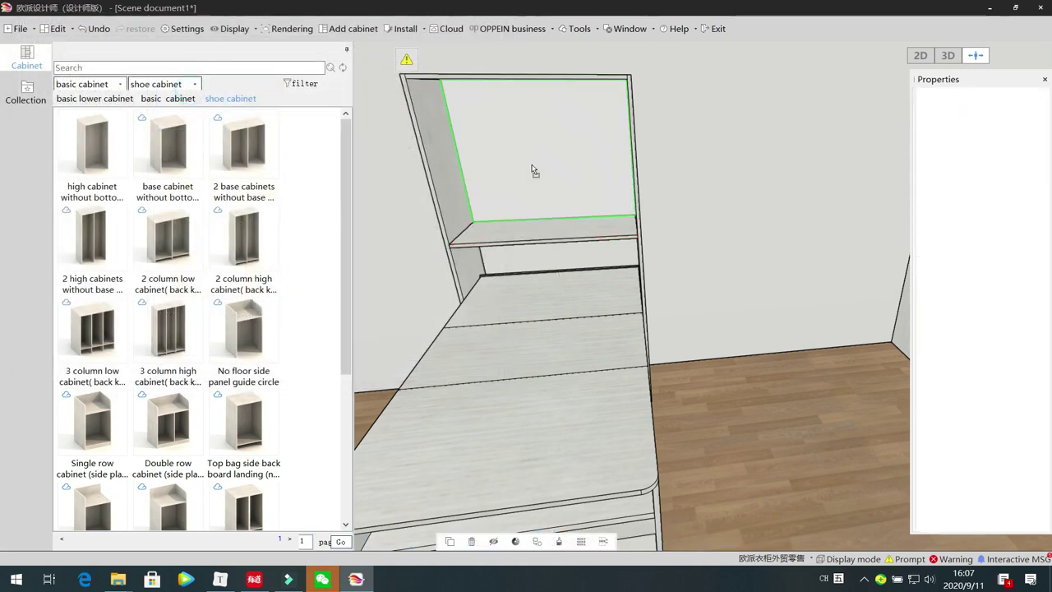
{"action": "left_click", "coordinate": [535, 170]}
{"action": "left_click", "coordinate": [480, 376]}
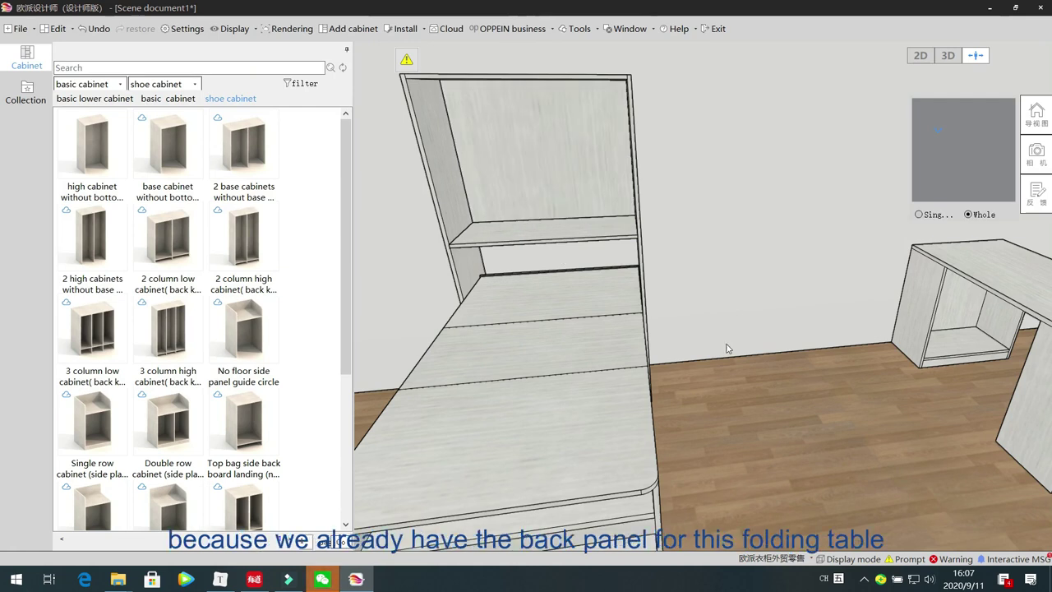
Step: Set the folding table's distance from the rear wall to 0 mm
{"action": "scroll", "coordinate": [731, 350], "scroll_direction": "down", "scroll_amount": 3}
{"action": "left_click_drag", "start_coordinate": [741, 358], "coordinate": [554, 338]}
{"action": "key", "text": "d"}
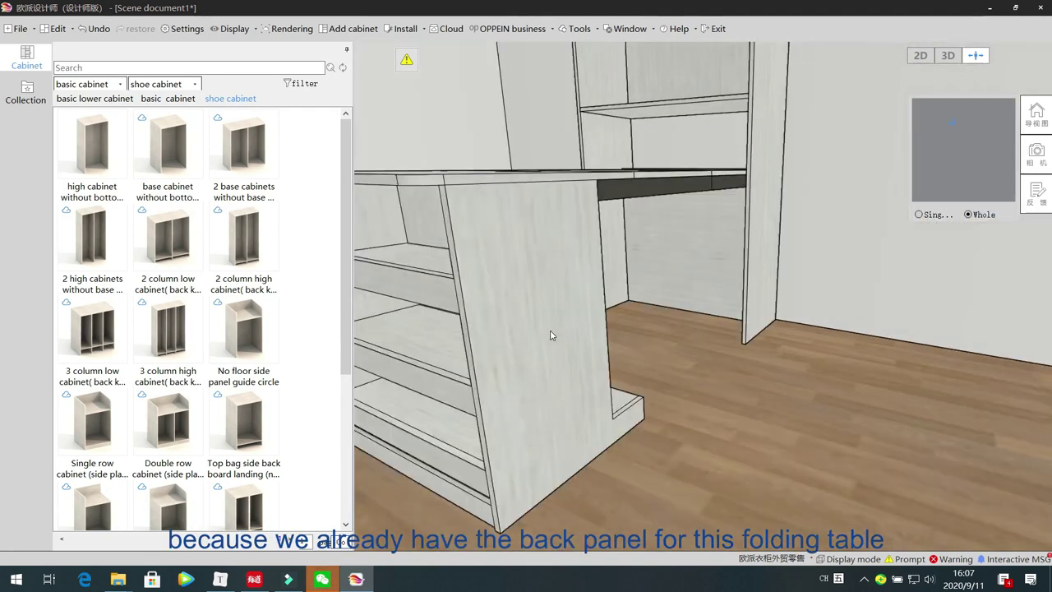
{"action": "left_click", "coordinate": [574, 245]}
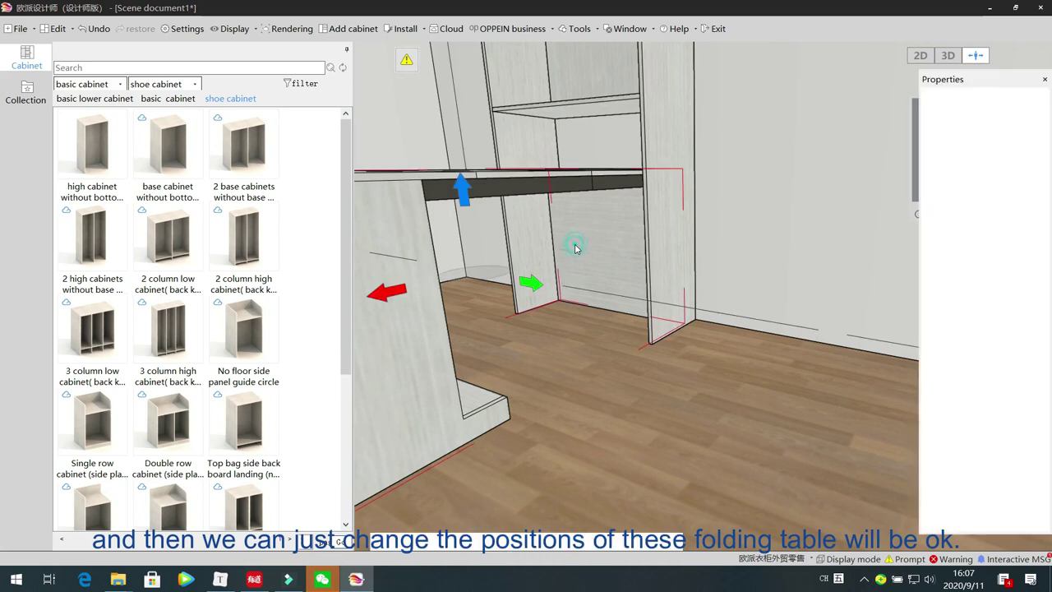
{"action": "left_click", "coordinate": [617, 242]}
{"action": "type", "text": "0"}
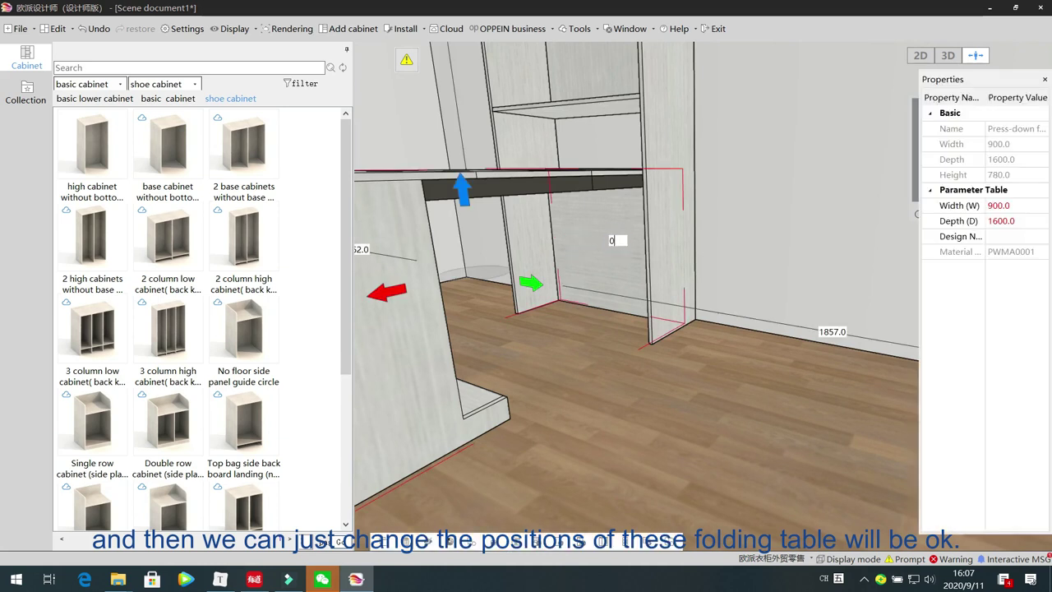
{"action": "key", "text": "Return"}
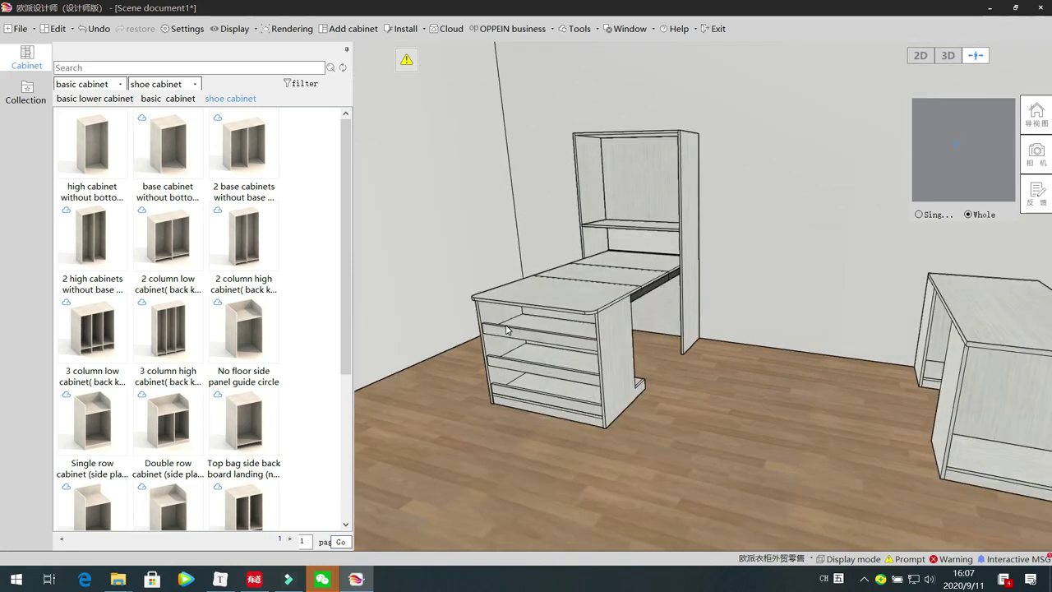
Step: Find the push-down folding dining table in the cabinet category, and delete the placed folding table with its high cabinet
{"action": "left_click", "coordinate": [83, 84]}
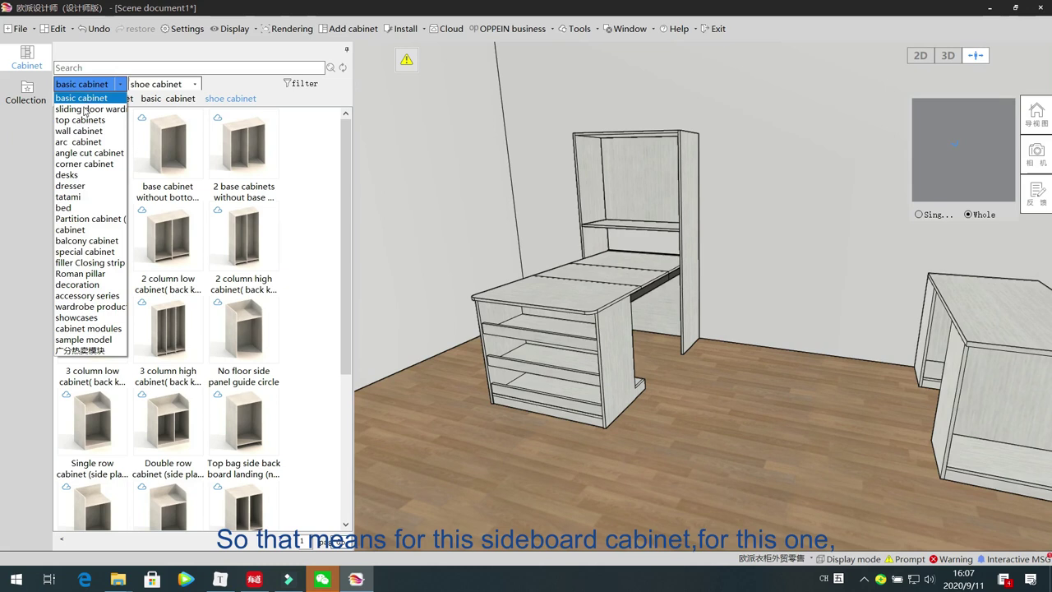
{"action": "left_click", "coordinate": [87, 229]}
{"action": "left_click", "coordinate": [258, 337]}
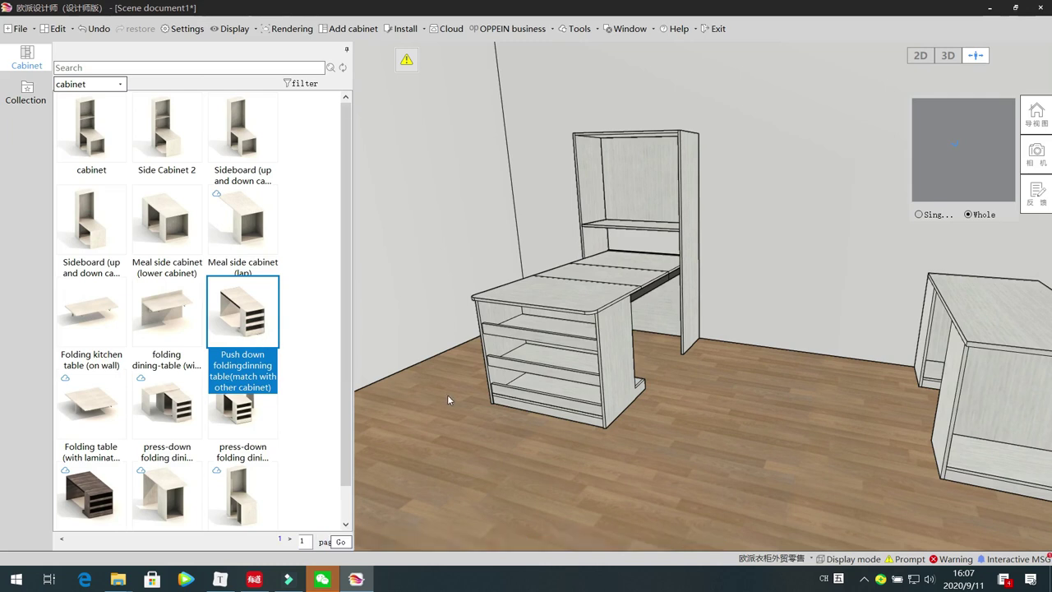
{"action": "left_click", "coordinate": [571, 352]}
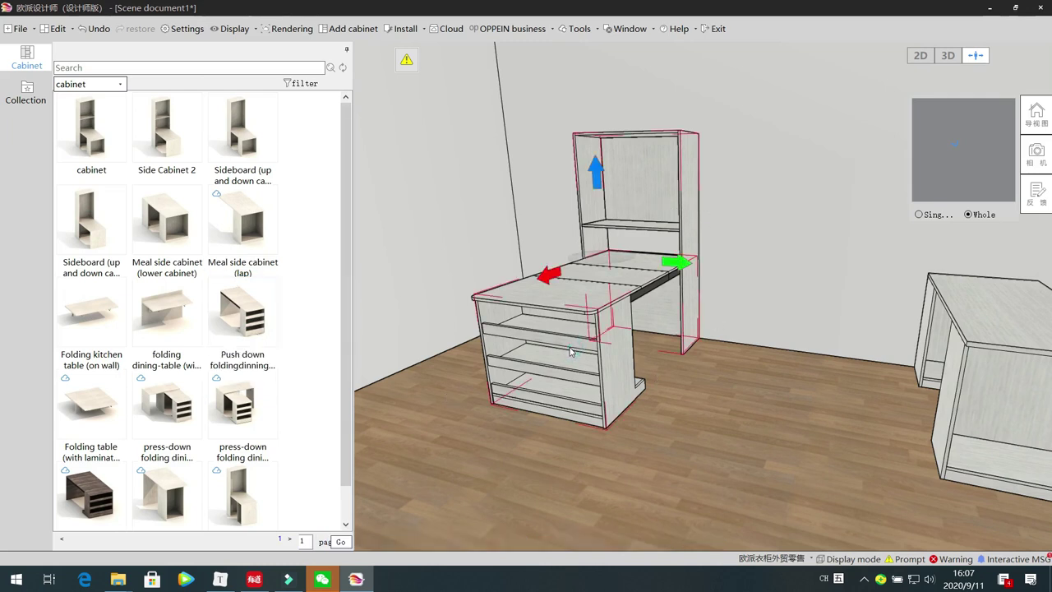
{"action": "key", "text": "Delete"}
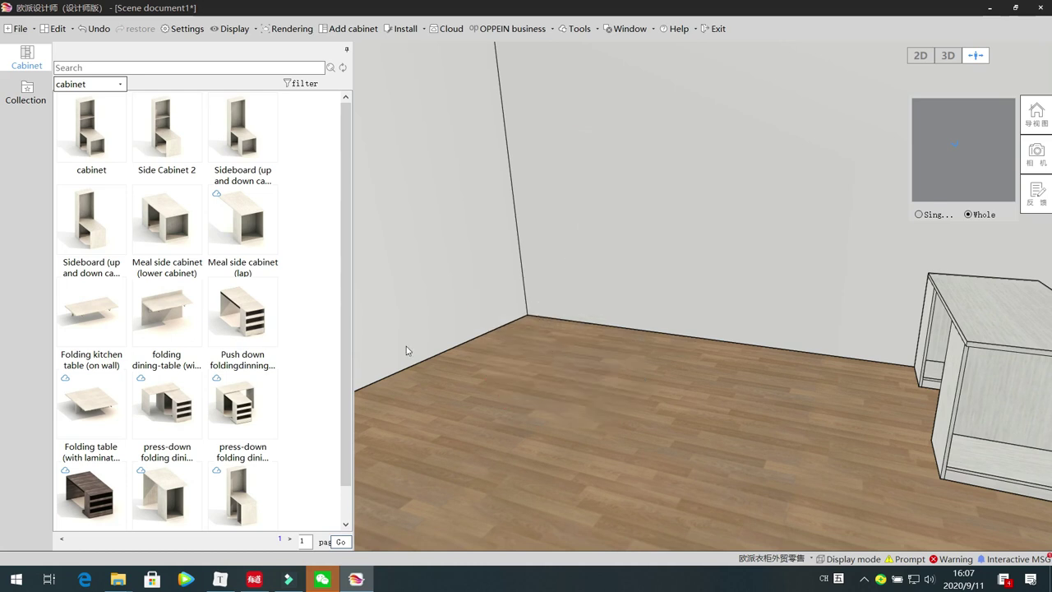
Step: Place a single-row high cabinet from the basic lower cabinets against the rear wall and set its width to 900 mm
{"action": "left_click", "coordinate": [106, 421]}
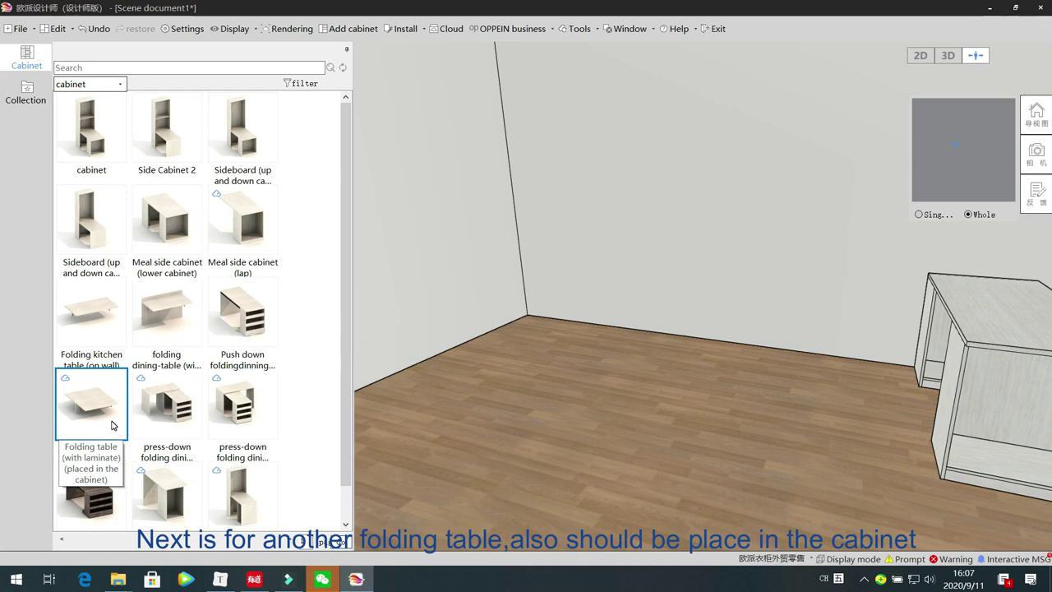
{"action": "left_click", "coordinate": [115, 402]}
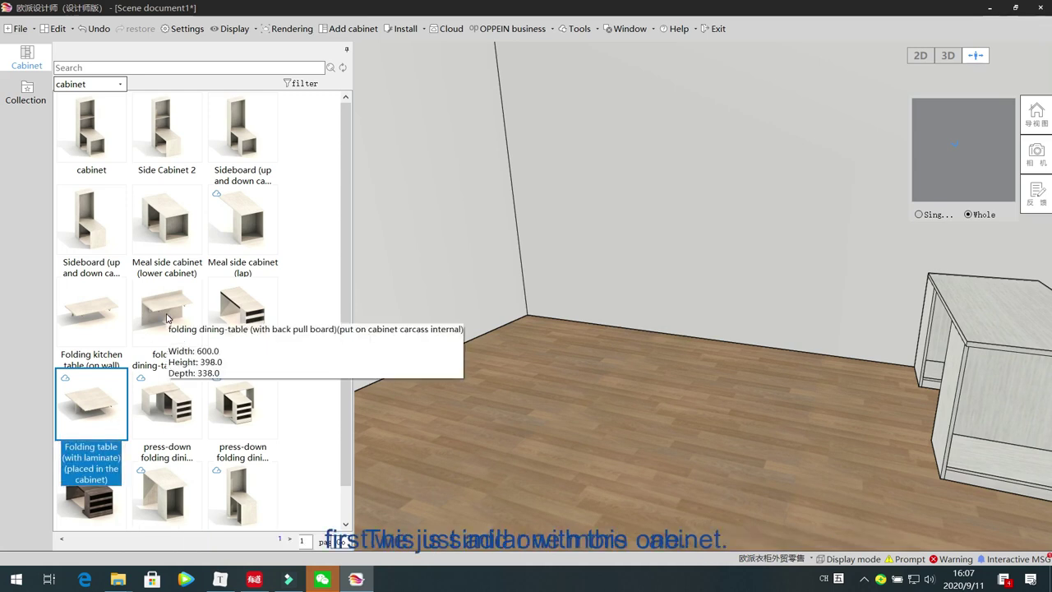
{"action": "right_click_drag", "start_coordinate": [794, 362], "coordinate": [810, 368]}
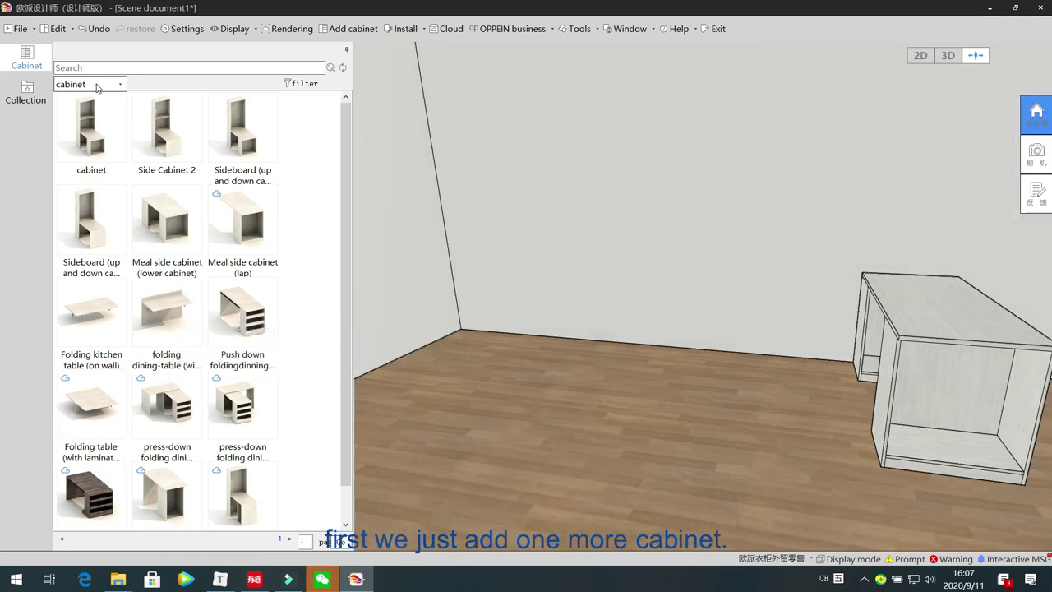
{"action": "left_click", "coordinate": [96, 84]}
{"action": "left_click", "coordinate": [86, 96]}
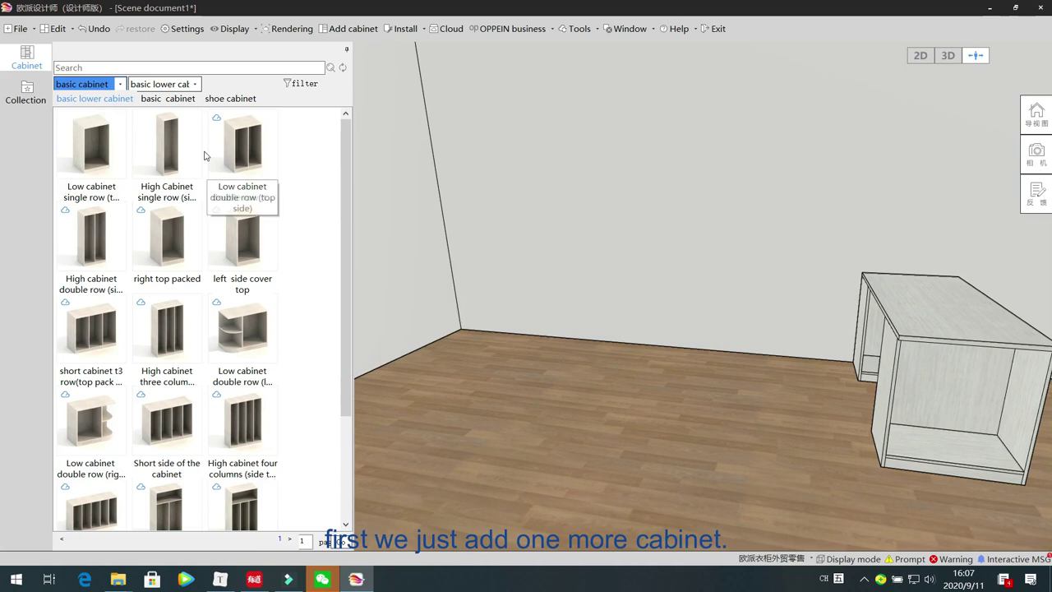
{"action": "left_click_drag", "start_coordinate": [146, 141], "coordinate": [177, 149]}
{"action": "left_click_drag", "start_coordinate": [615, 299], "coordinate": [613, 302]}
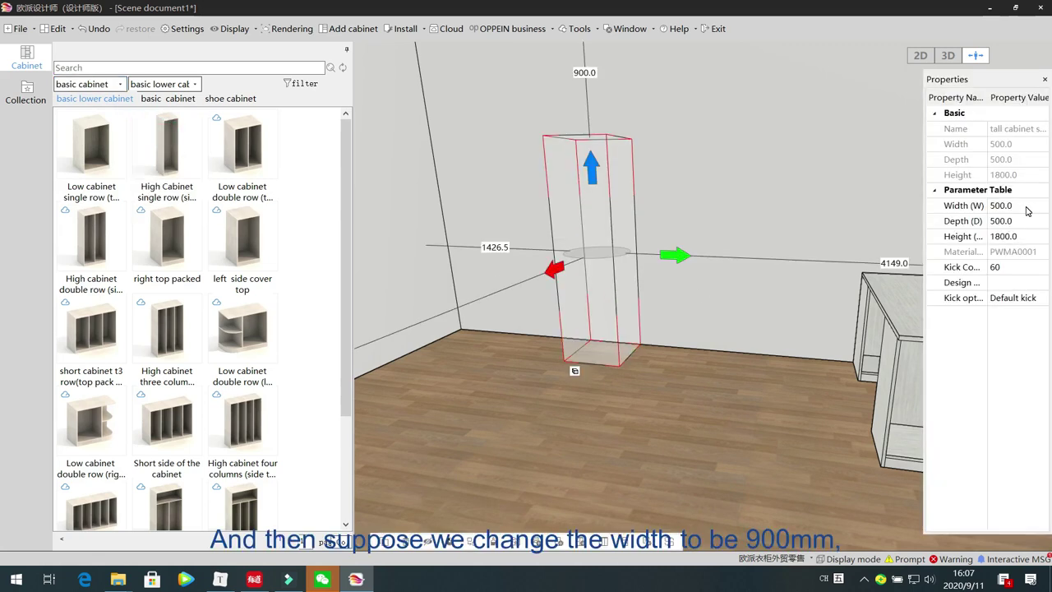
{"action": "left_click", "coordinate": [1026, 209]}
{"action": "type", "text": "900"}
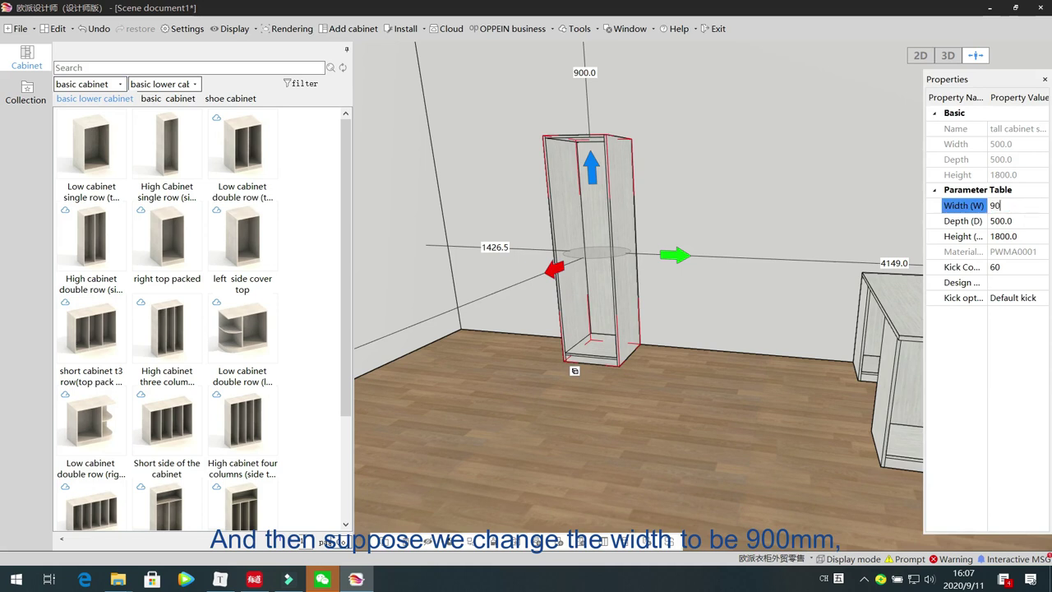
{"action": "key", "text": "Return"}
Step: Insert the folding table with laminate, made for placing in a cabinet, midway up inside the high cabinet
{"action": "left_click", "coordinate": [110, 86]}
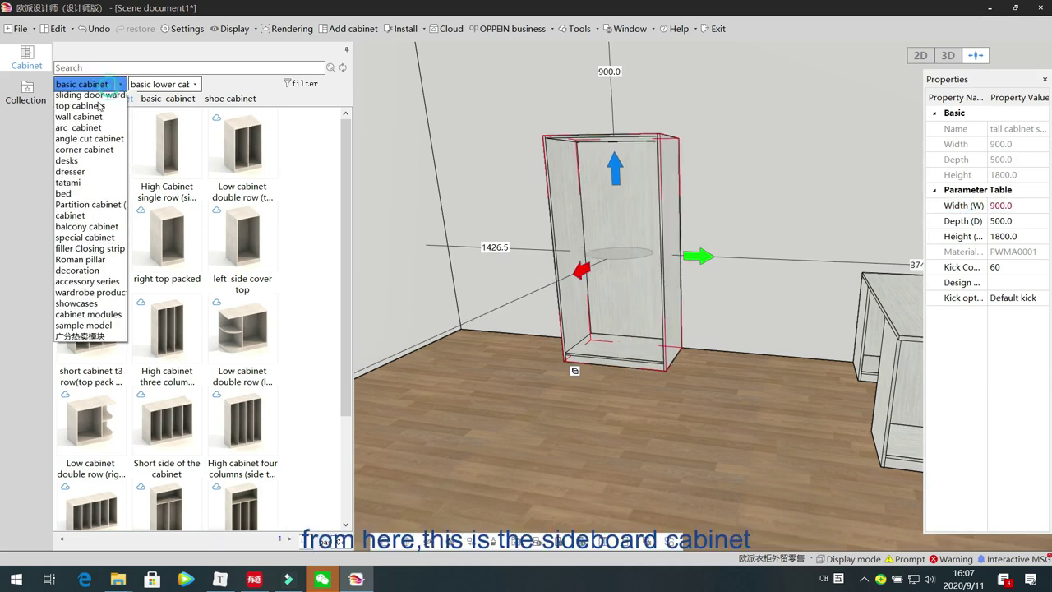
{"action": "left_click", "coordinate": [82, 230]}
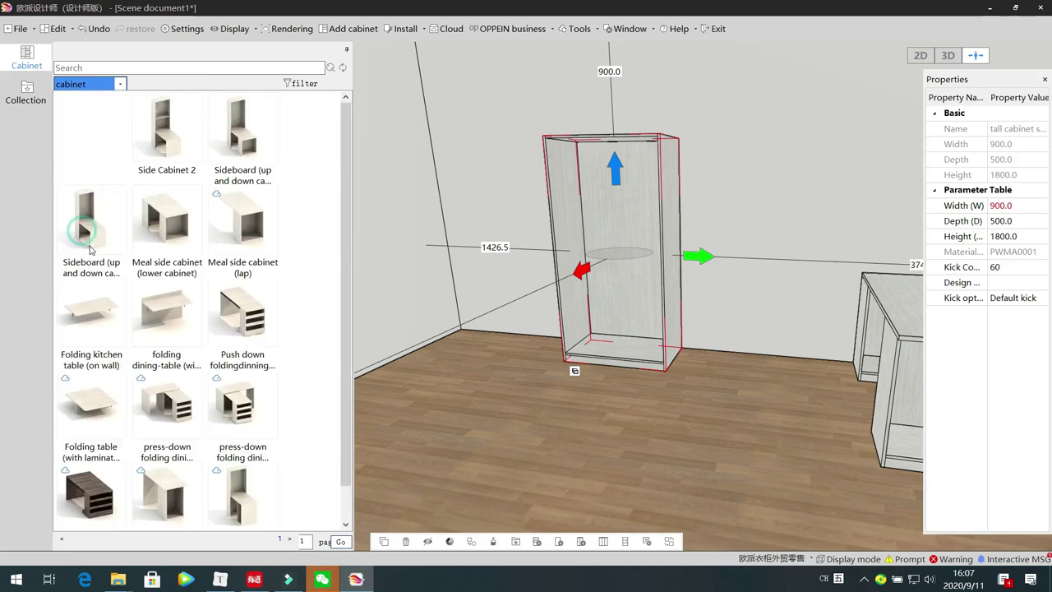
{"action": "left_click", "coordinate": [107, 405]}
{"action": "left_click", "coordinate": [608, 245]}
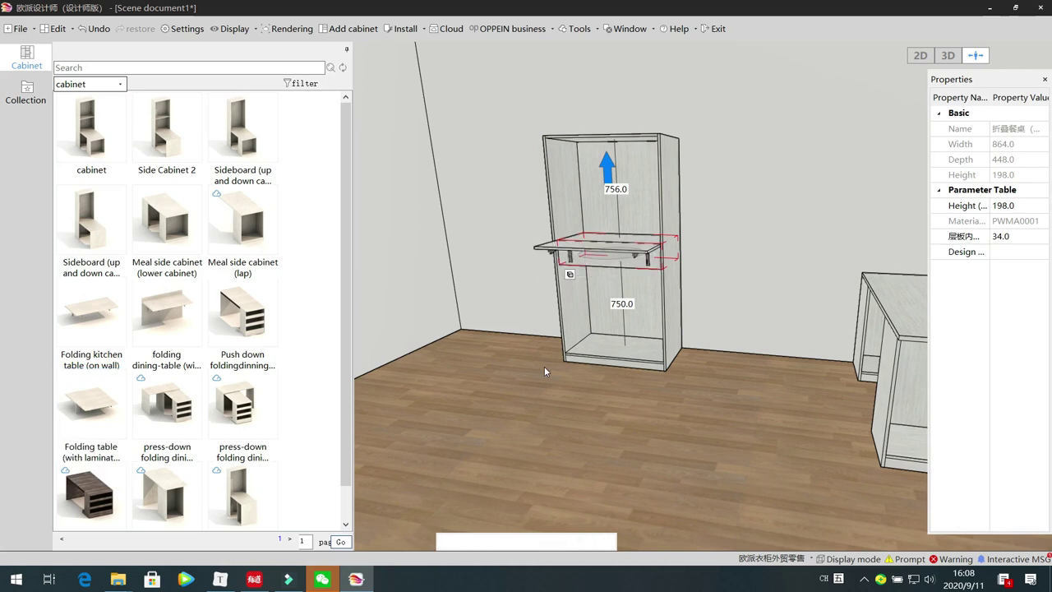
Step: Examine from several angles how the laminate folding table extends beyond the front of the high cabinet
{"action": "left_click", "coordinate": [429, 417]}
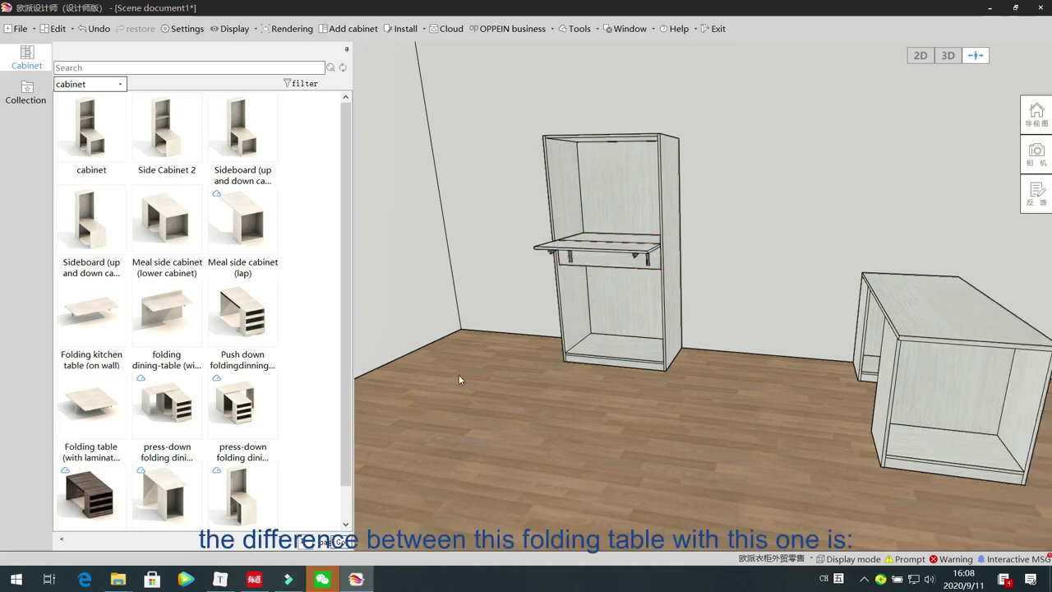
{"action": "scroll", "coordinate": [459, 380], "scroll_direction": "up", "scroll_amount": 2}
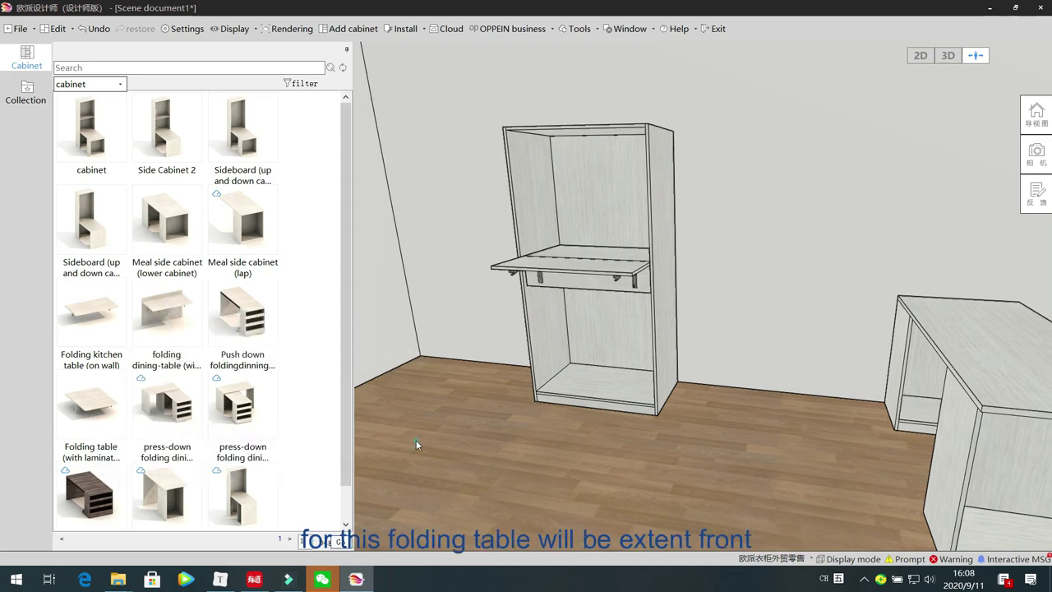
{"action": "scroll", "coordinate": [418, 439], "scroll_direction": "up", "scroll_amount": 1}
{"action": "middle_click_drag", "start_coordinate": [435, 306], "coordinate": [435, 427]}
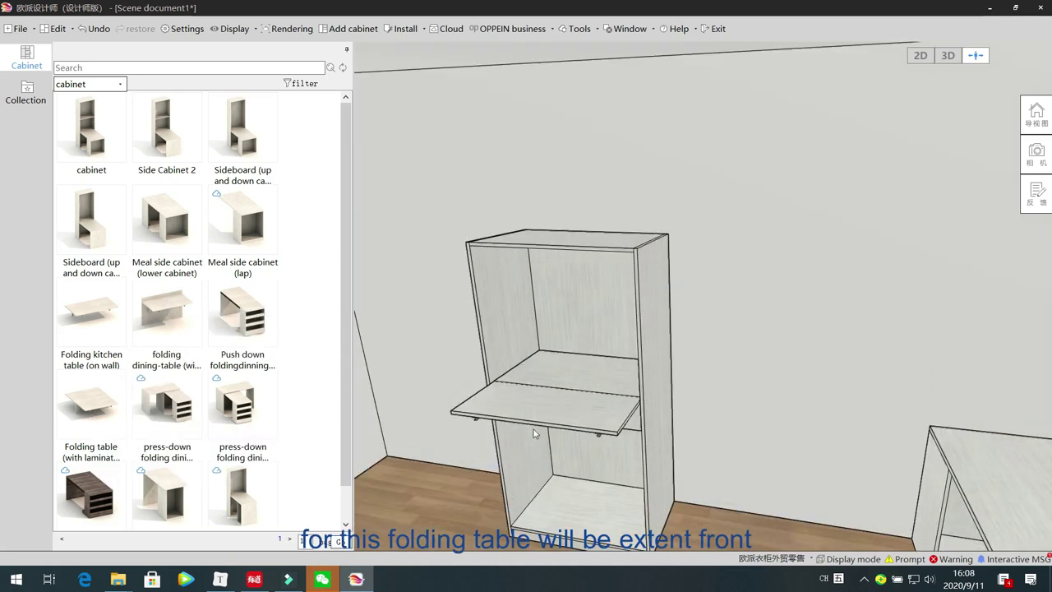
{"action": "scroll", "coordinate": [474, 446], "scroll_direction": "down", "scroll_amount": 2}
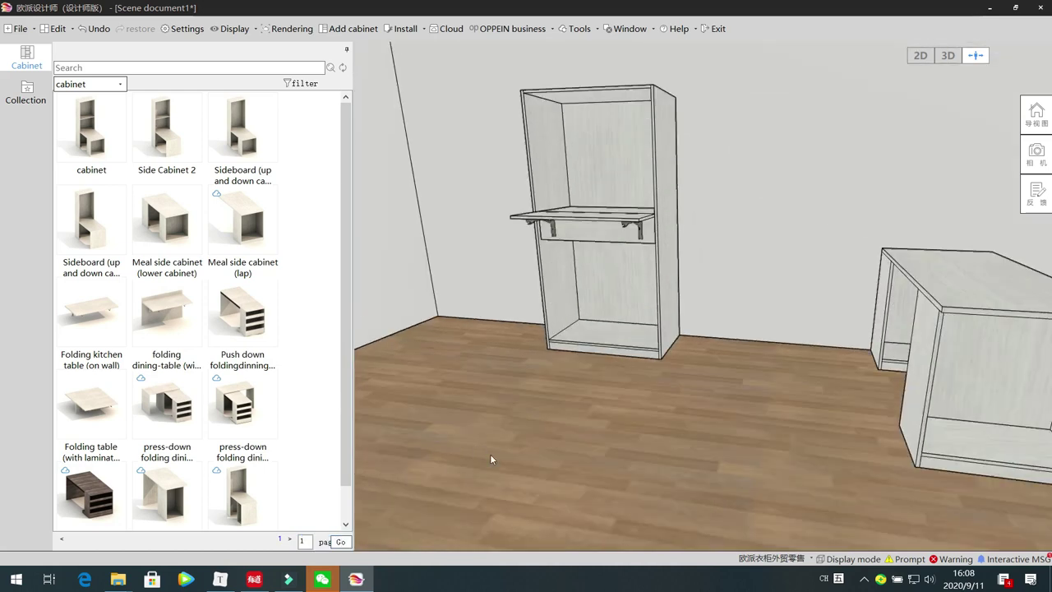
{"action": "left_click_drag", "start_coordinate": [490, 453], "coordinate": [576, 311]}
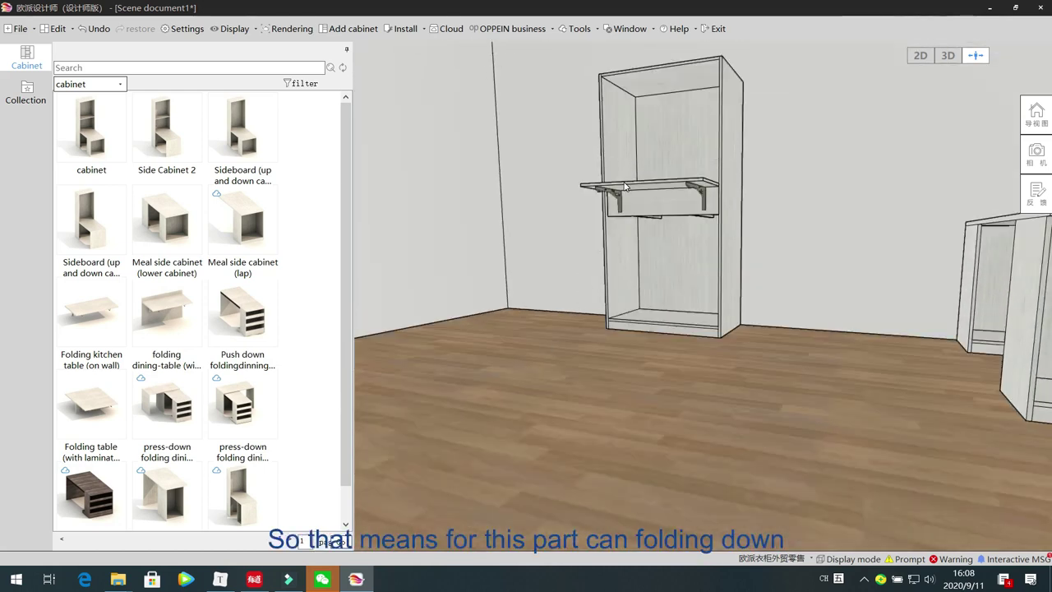
{"action": "scroll", "coordinate": [545, 364], "scroll_direction": "down", "scroll_amount": 2}
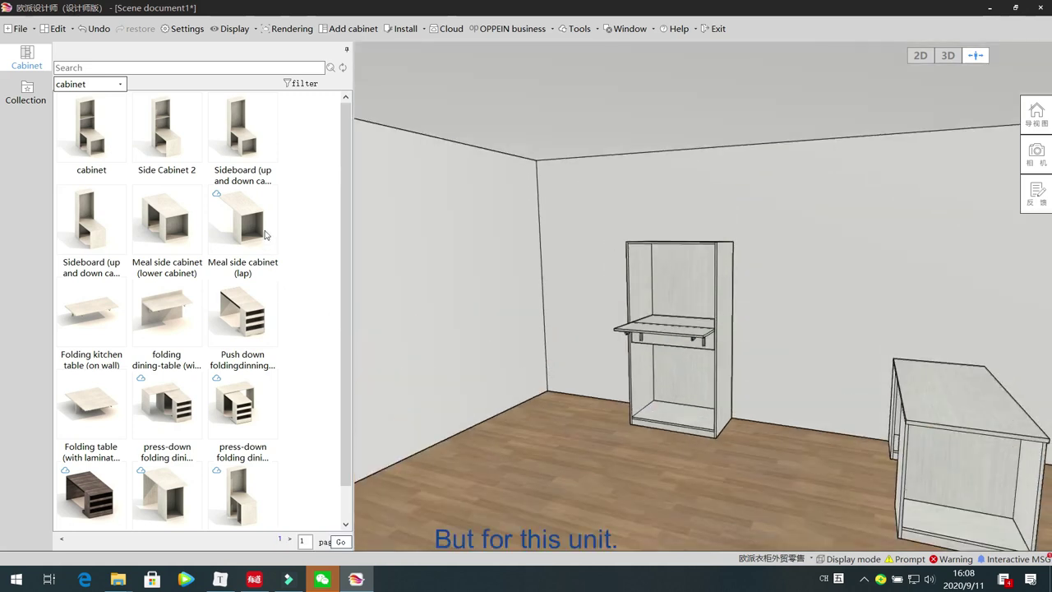
Step: Copy the 900 mm high cabinet together with its laminate folding table and place the copy against the adjacent side wall
{"action": "left_click", "coordinate": [660, 278]}
{"action": "left_click", "coordinate": [661, 279]}
{"action": "left_click", "coordinate": [662, 278]}
{"action": "left_click", "coordinate": [645, 272]}
{"action": "left_click", "coordinate": [645, 277]}
{"action": "right_click", "coordinate": [646, 276]}
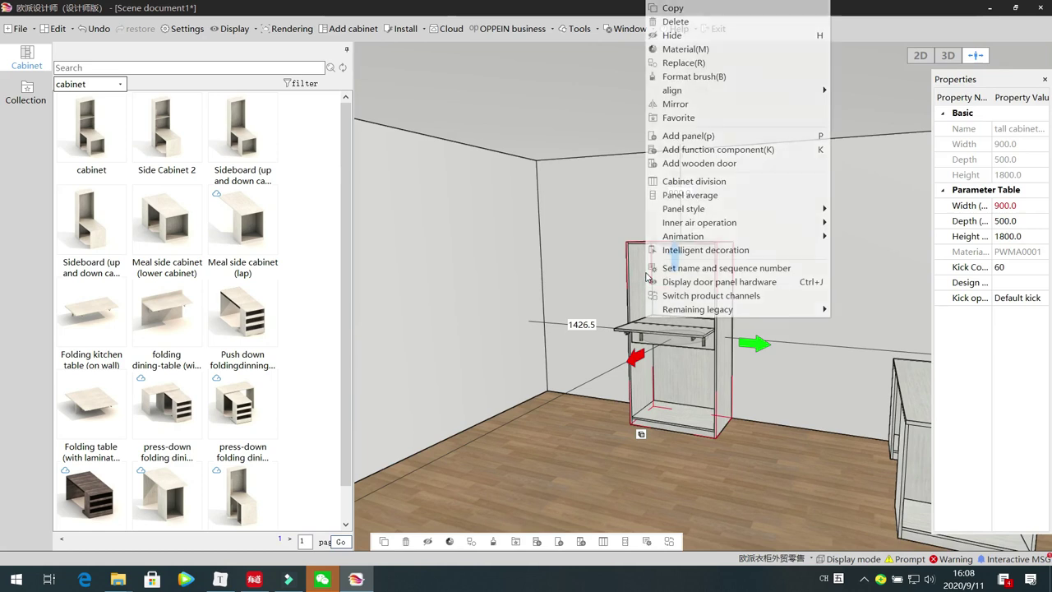
{"action": "left_click", "coordinate": [444, 370]}
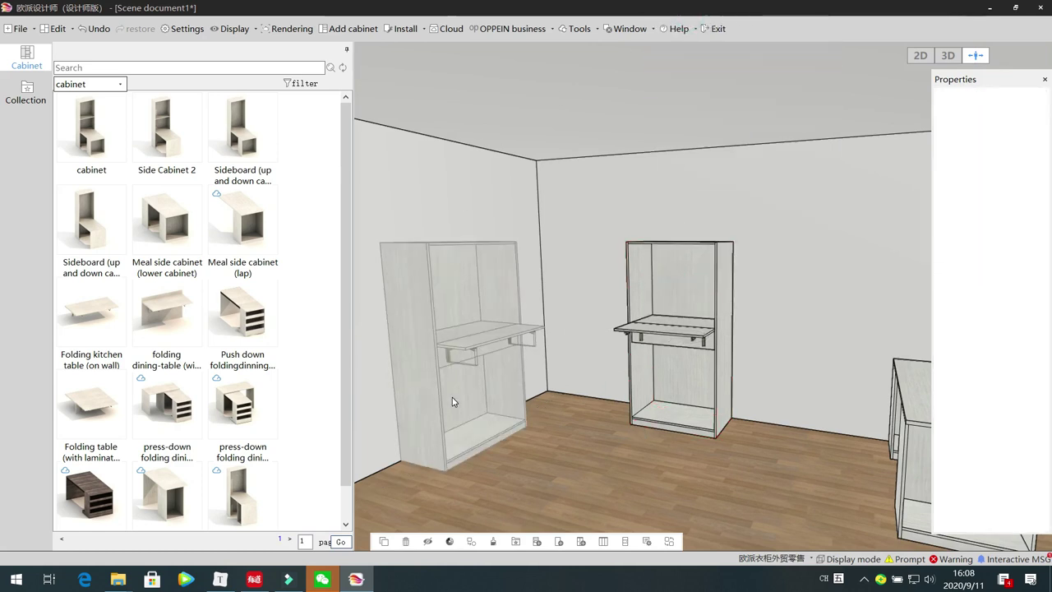
{"action": "left_click", "coordinate": [452, 400]}
Step: Replace the laminate folding table in the copied cabinet with the folding dining table with back pull board
{"action": "left_click", "coordinate": [491, 339]}
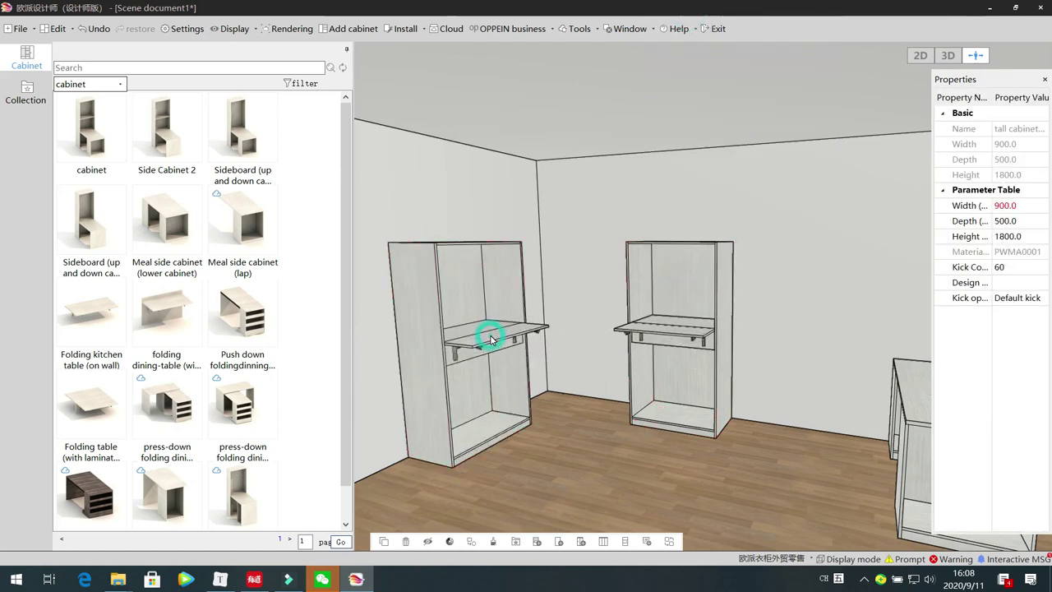
{"action": "left_click", "coordinate": [480, 329]}
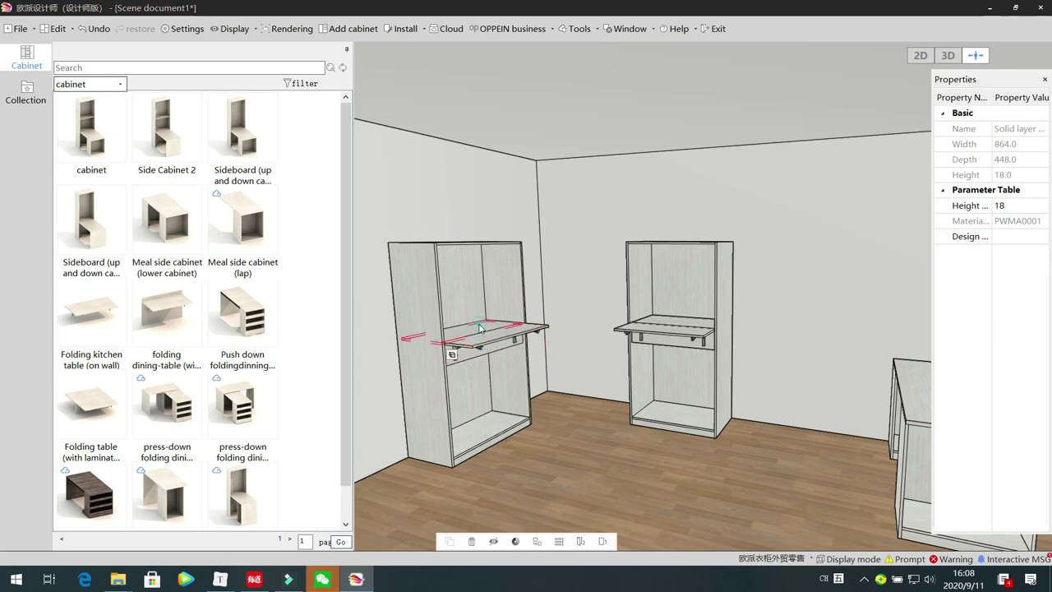
{"action": "key", "text": "Delete"}
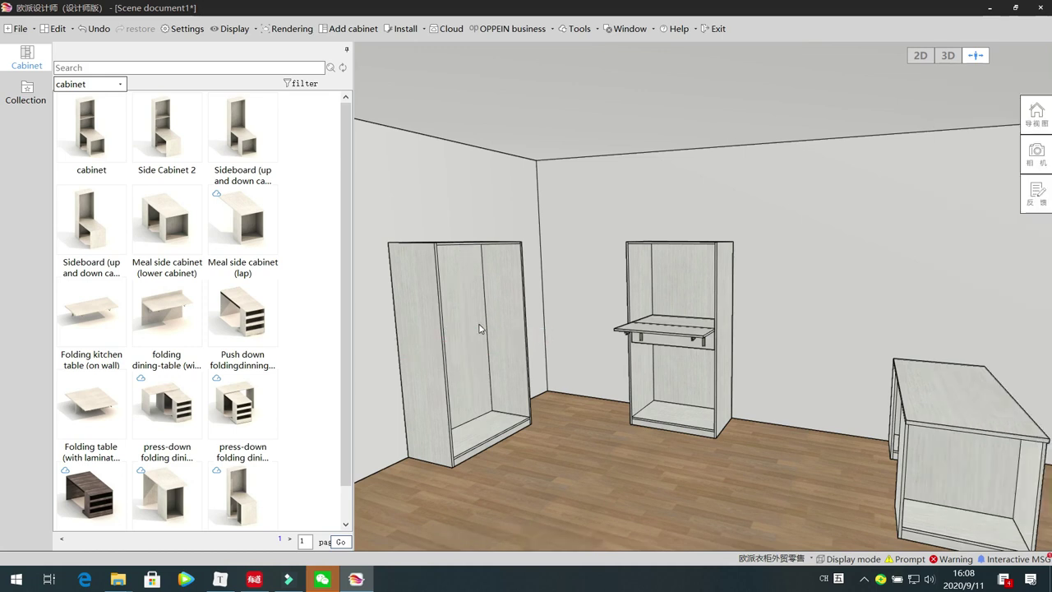
{"action": "left_click", "coordinate": [157, 312]}
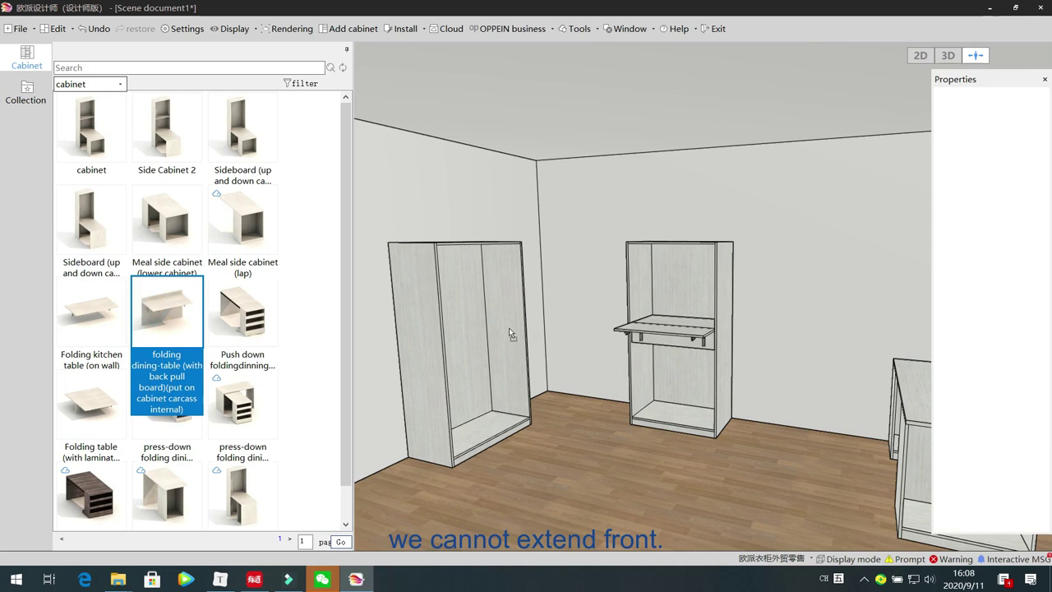
{"action": "left_click", "coordinate": [487, 324]}
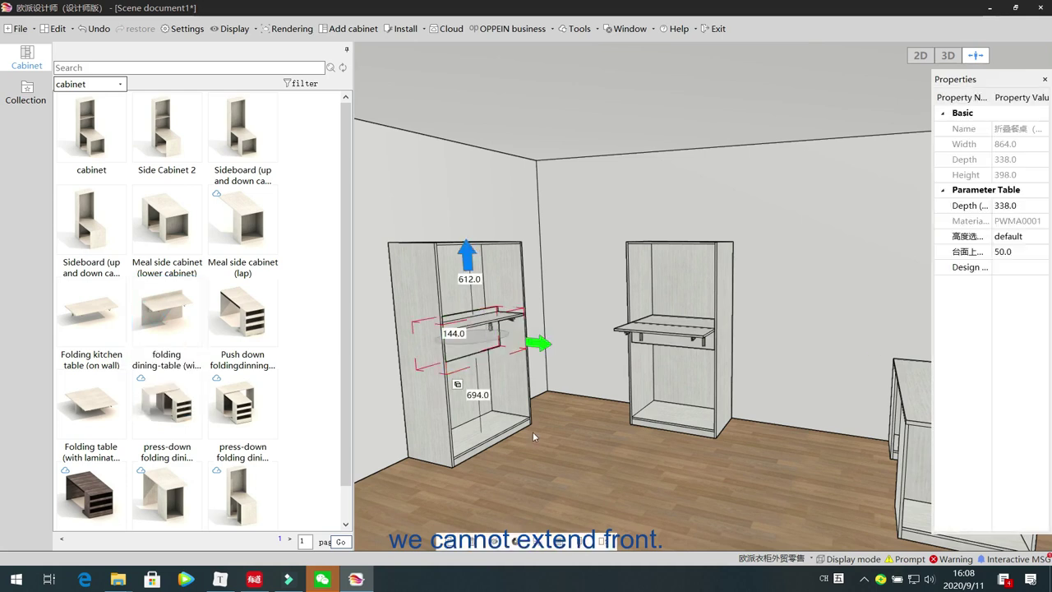
{"action": "left_click", "coordinate": [558, 449]}
{"action": "left_click_drag", "start_coordinate": [558, 448], "coordinate": [573, 467]}
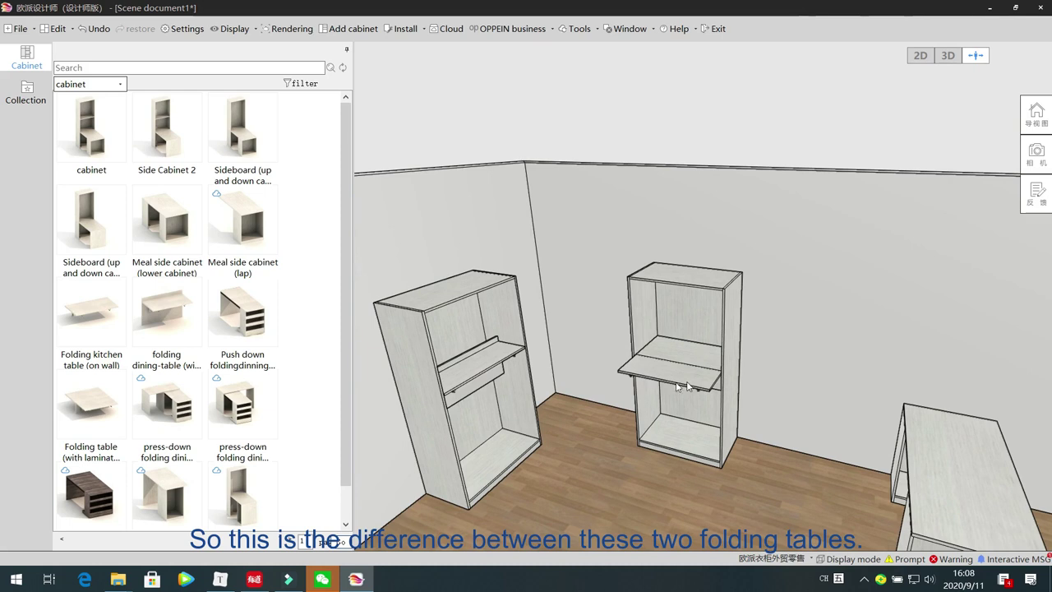
Step: Set the depth of the fold-down top in the original high cabinet's laminate table to 400 mm
{"action": "left_click", "coordinate": [686, 369]}
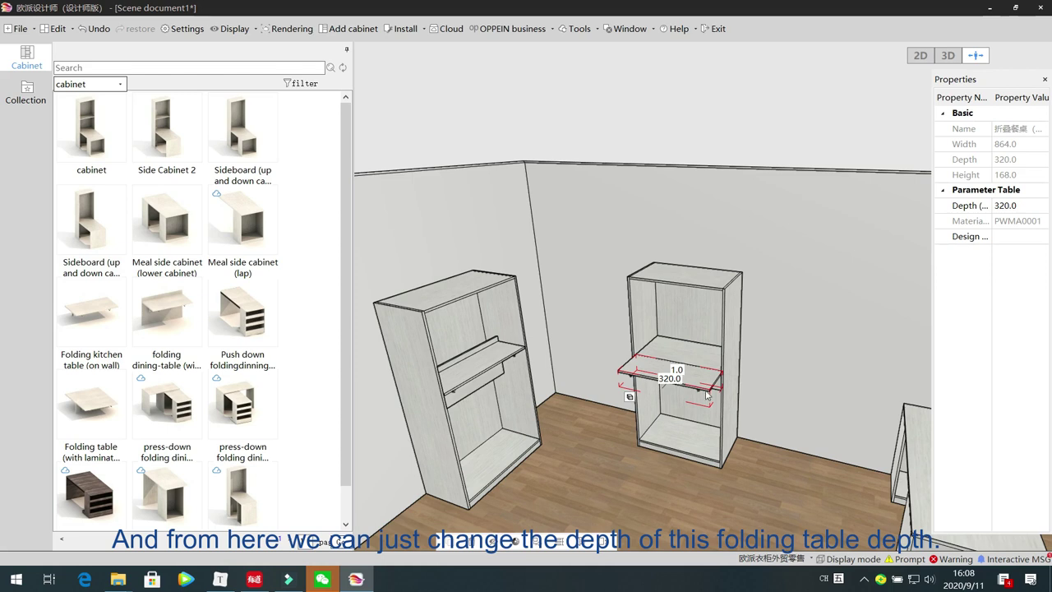
{"action": "left_click", "coordinate": [1027, 207]}
{"action": "type", "text": "400"}
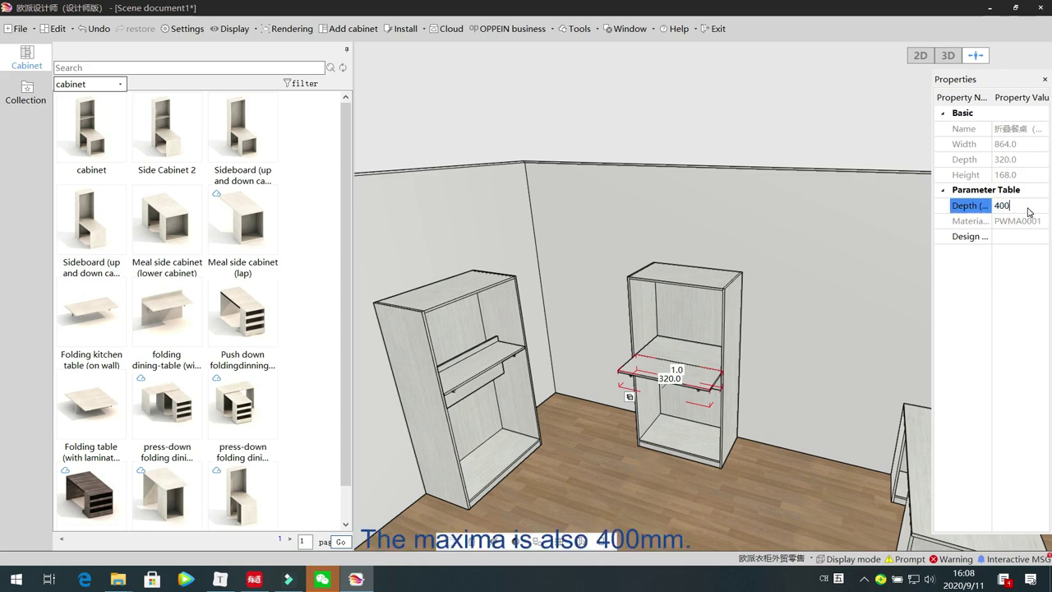
{"action": "key", "text": "Return"}
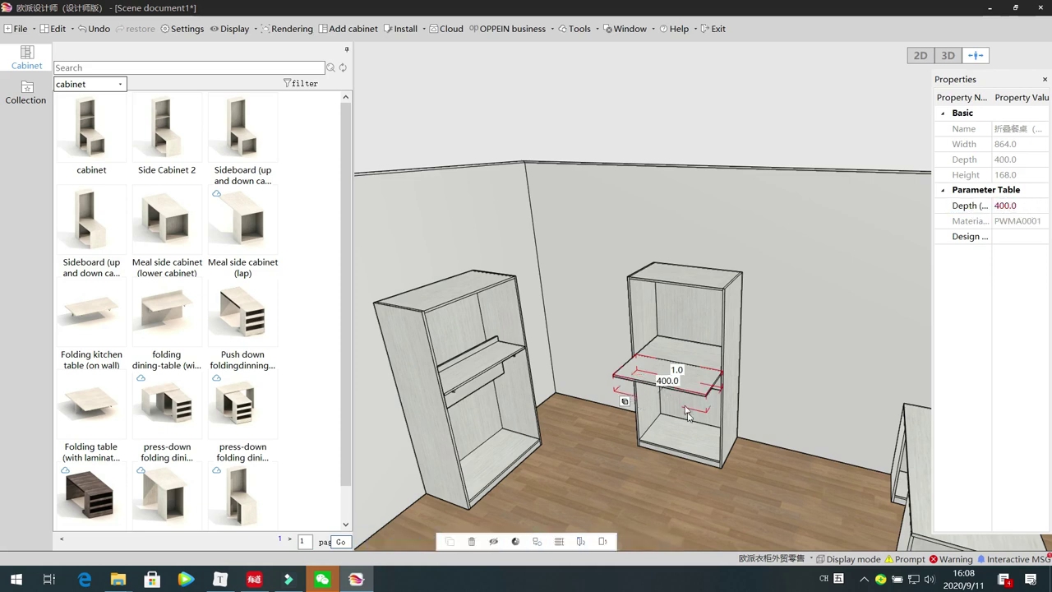
{"action": "scroll", "coordinate": [759, 457], "scroll_direction": "up", "scroll_amount": 2}
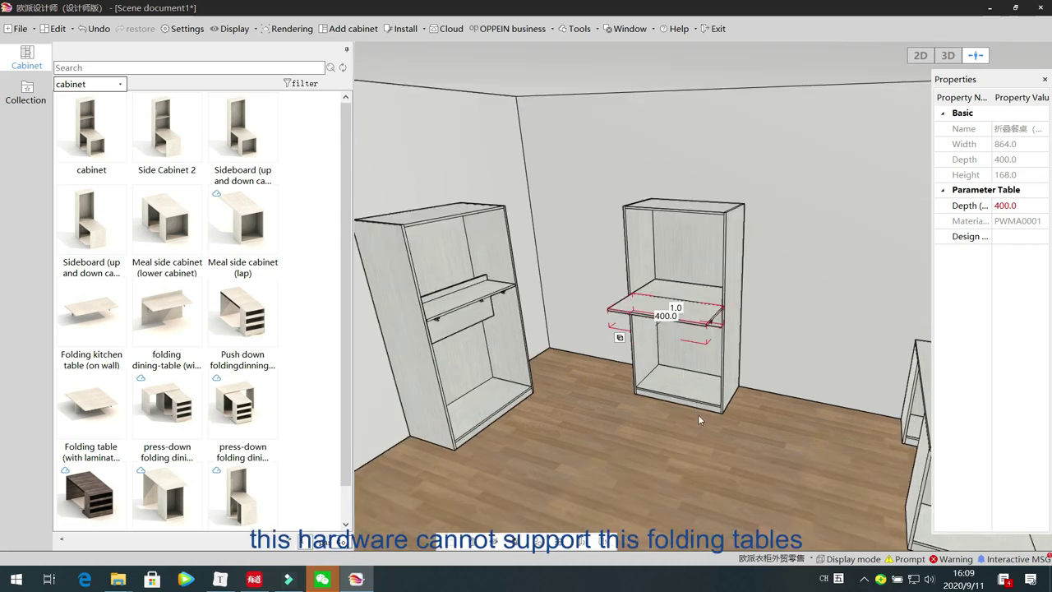
{"action": "left_click_drag", "start_coordinate": [712, 432], "coordinate": [640, 362]}
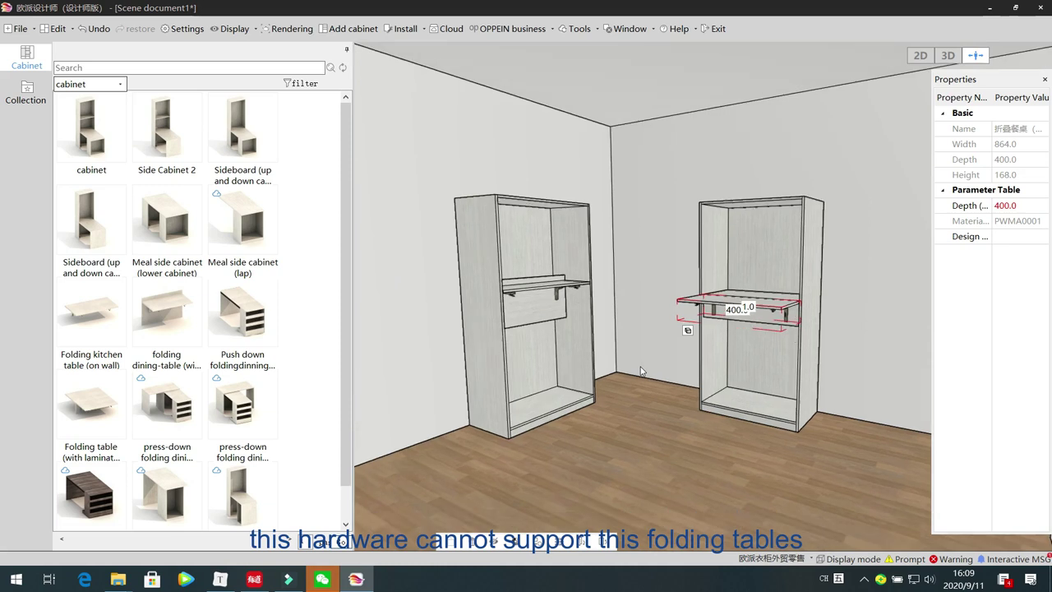
{"action": "left_click", "coordinate": [1033, 207]}
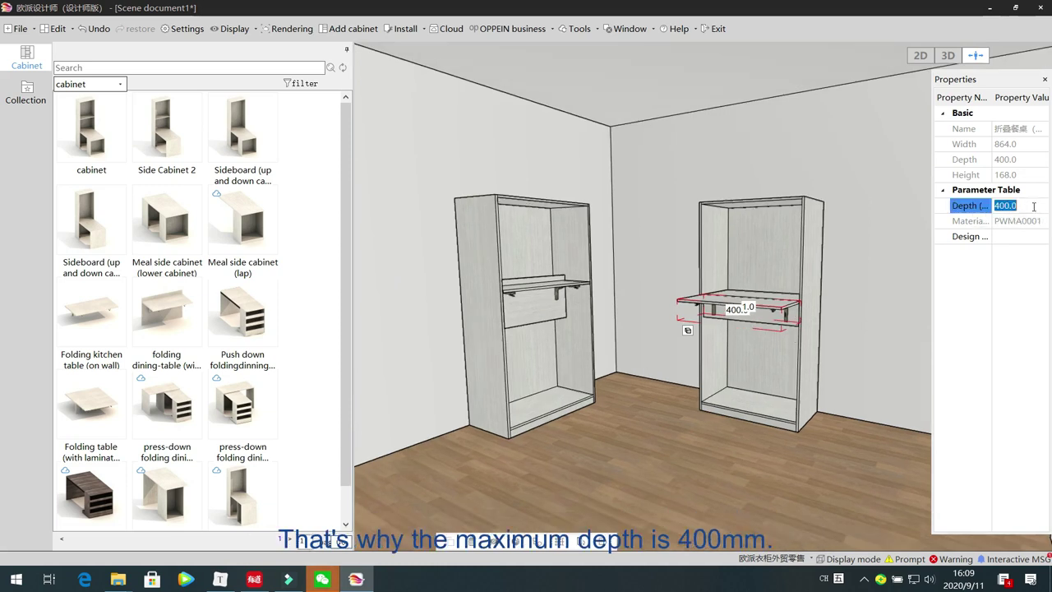
{"action": "left_click", "coordinate": [849, 401]}
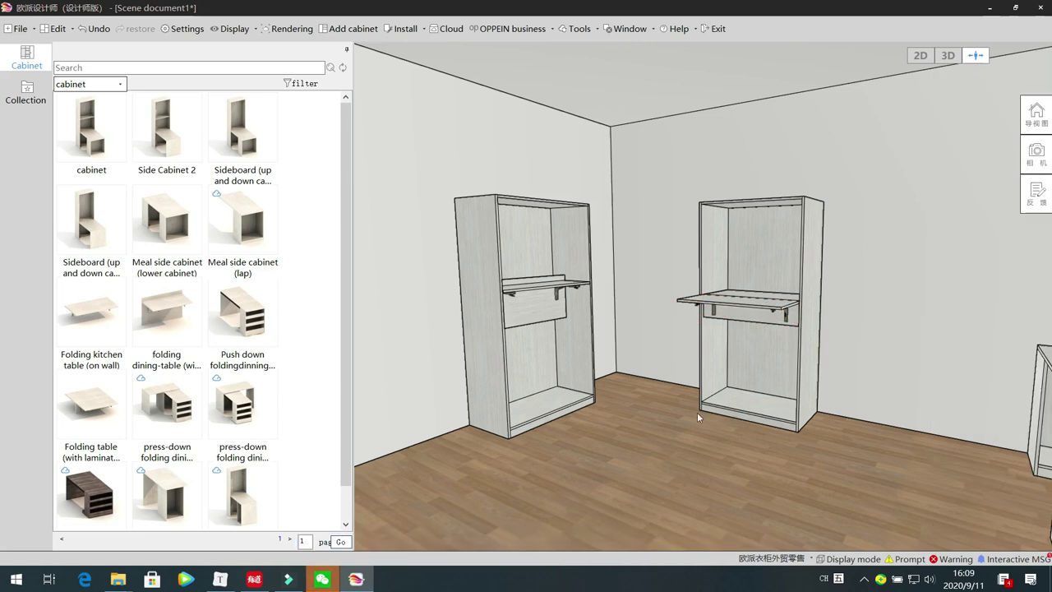
Step: Delete the laminate folding table and both high cabinets to clear the corner of the room
{"action": "left_click", "coordinate": [726, 312]}
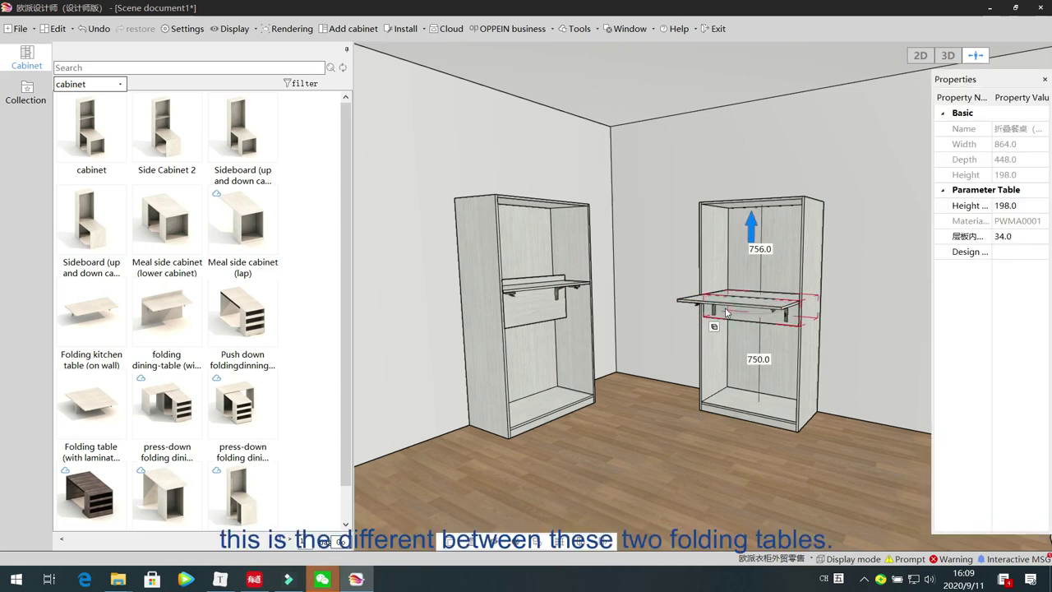
{"action": "key", "text": "Delete"}
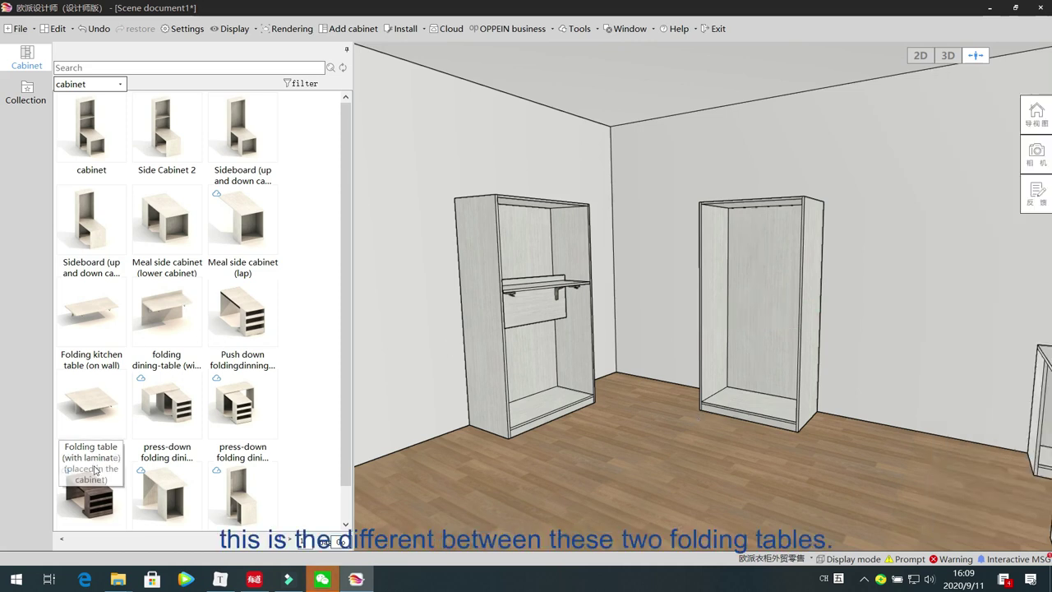
{"action": "left_click", "coordinate": [496, 302]}
{"action": "key", "text": "Delete"}
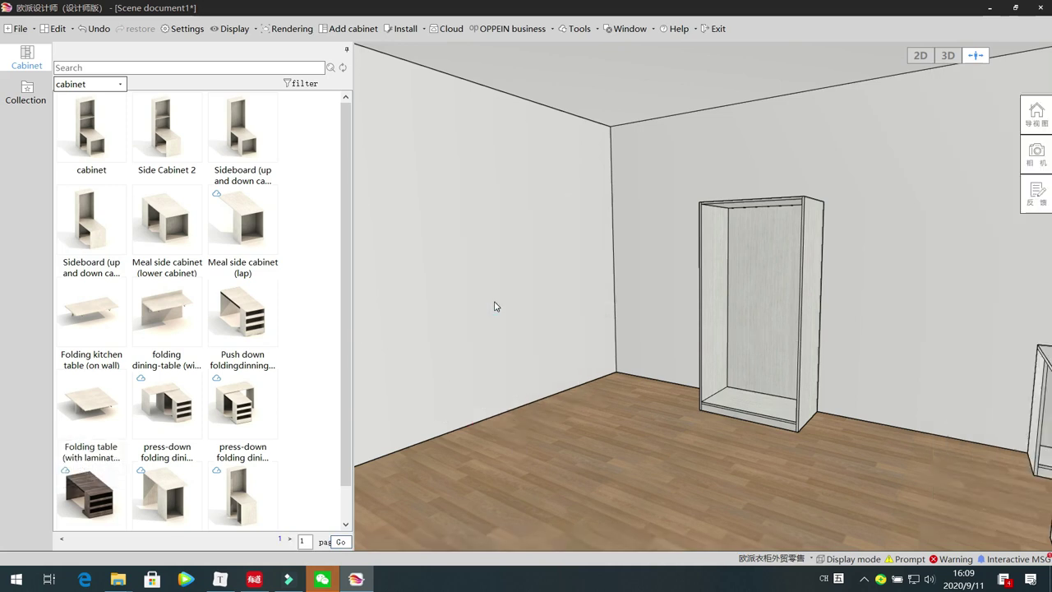
{"action": "left_click", "coordinate": [719, 244]}
{"action": "key", "text": "Delete"}
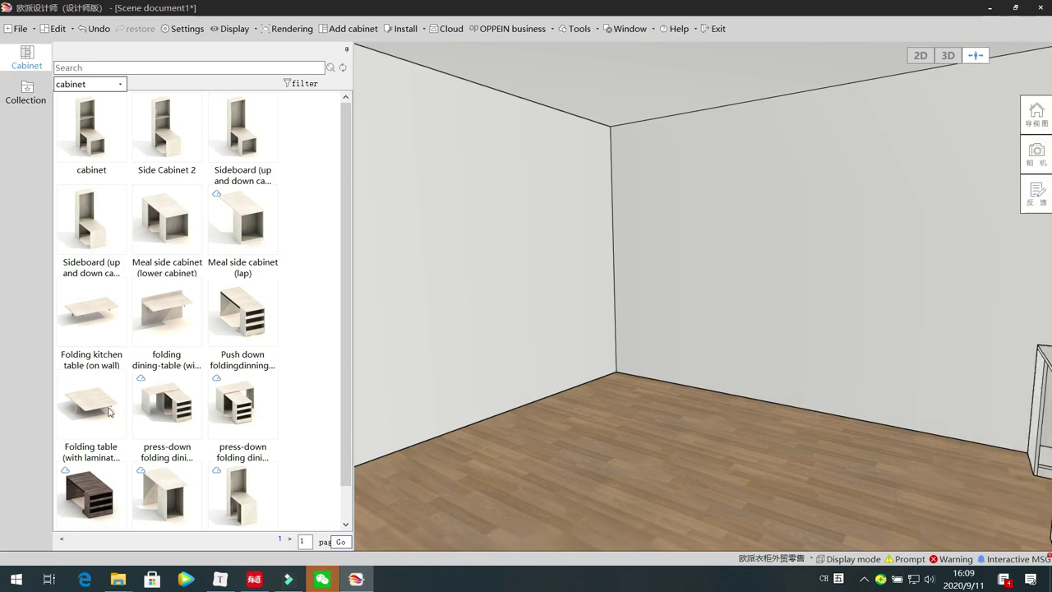
Step: Place the press-down folding dining table-right against the side wall near the room corner
{"action": "left_click", "coordinate": [156, 411]}
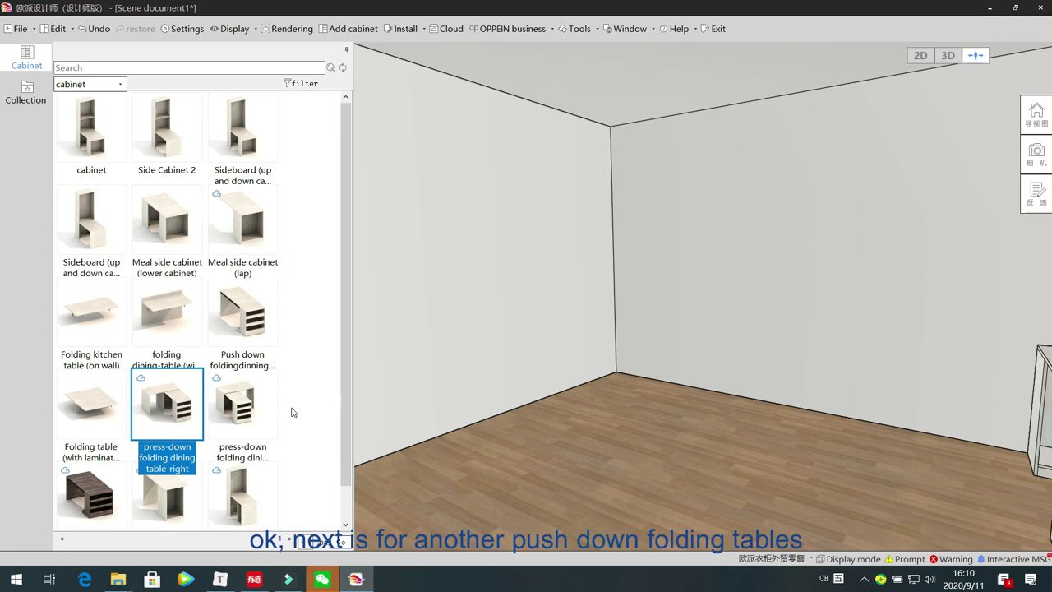
{"action": "left_click_drag", "start_coordinate": [166, 398], "coordinate": [522, 421]}
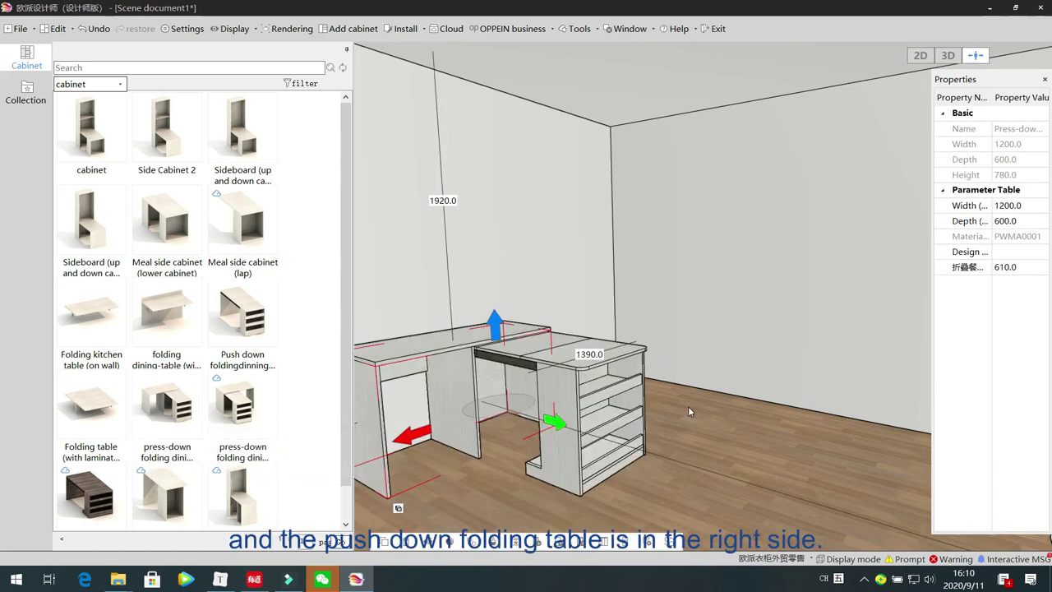
{"action": "middle_click_drag", "start_coordinate": [686, 459], "coordinate": [657, 466]}
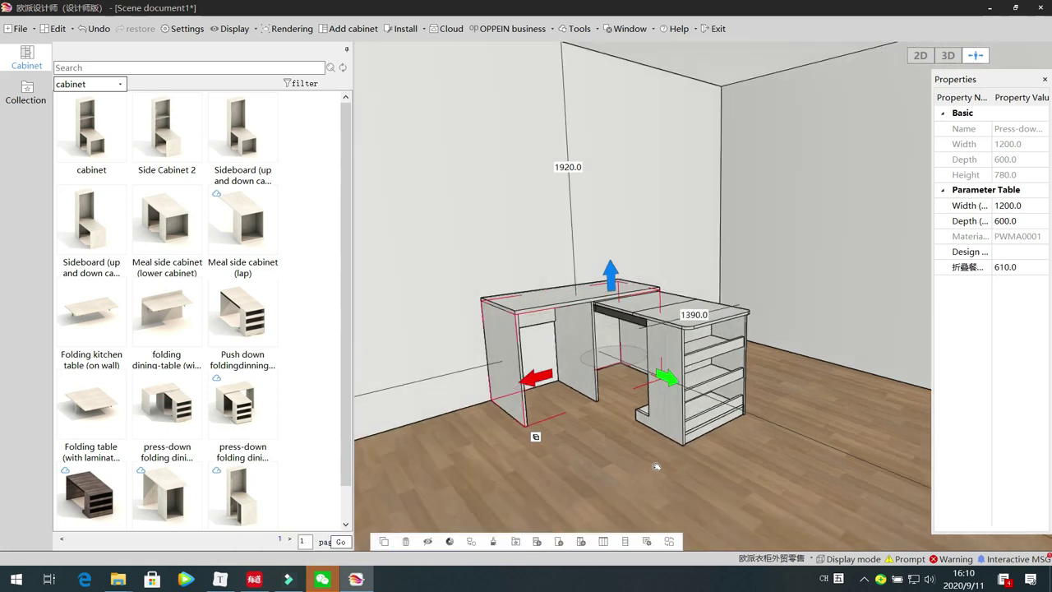
{"action": "scroll", "coordinate": [653, 462], "scroll_direction": "up", "scroll_amount": 3}
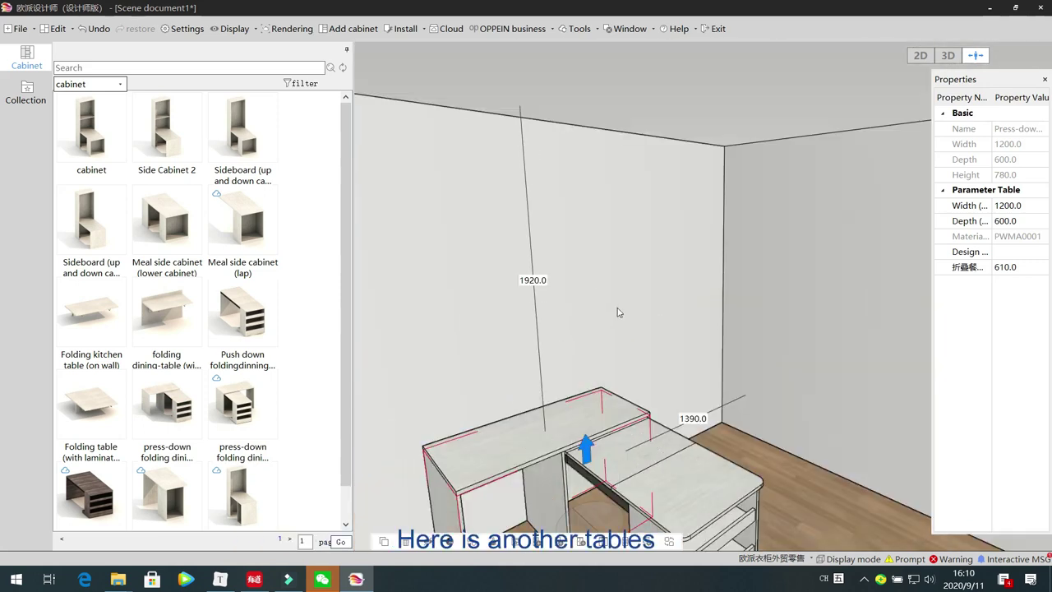
{"action": "scroll", "coordinate": [617, 304], "scroll_direction": "down", "scroll_amount": 3}
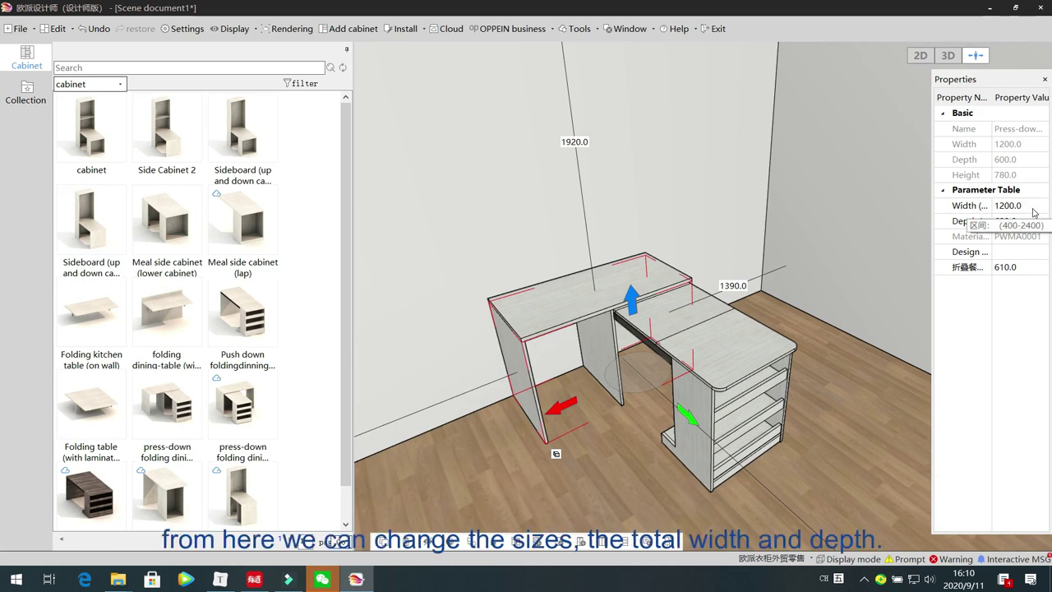
Step: Set the inner clear width (TW) of the press-down folding table to 900 mm
{"action": "left_click_drag", "start_coordinate": [931, 260], "coordinate": [828, 260]}
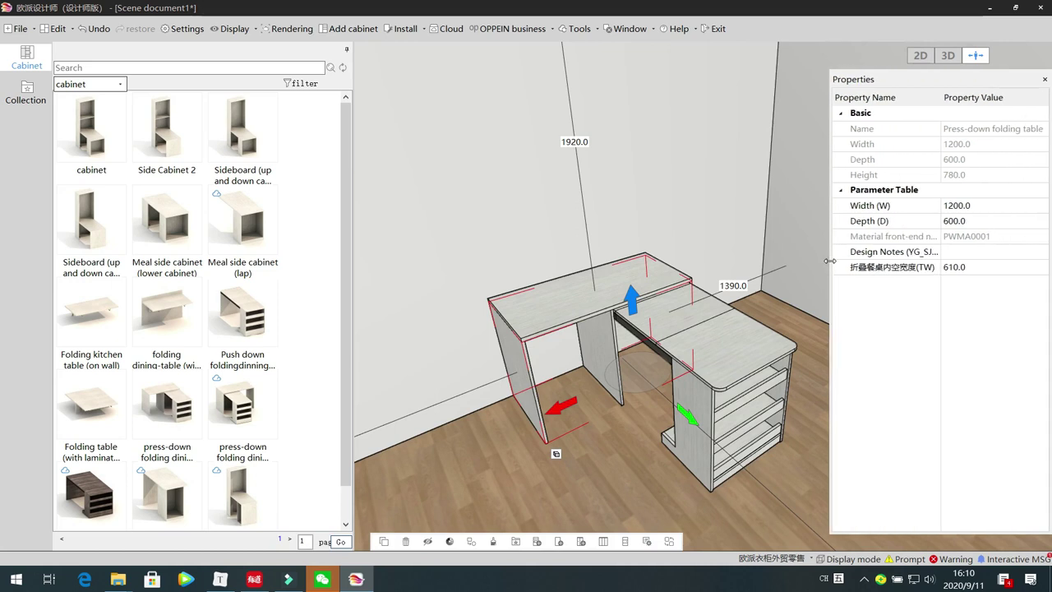
{"action": "left_click", "coordinate": [986, 267]}
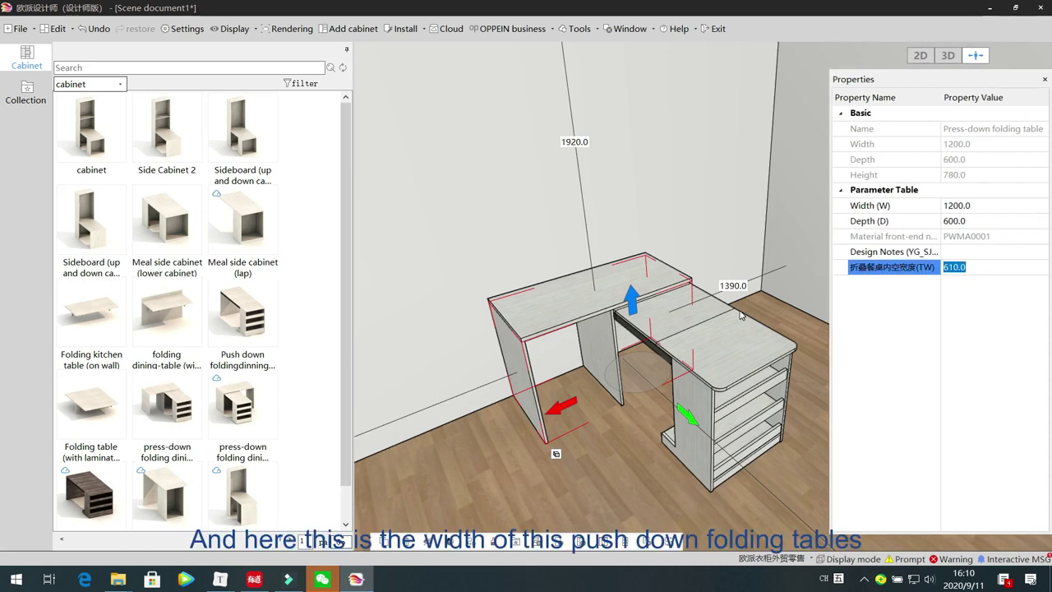
{"action": "type", "text": "900.0"}
{"action": "key", "text": "Return"}
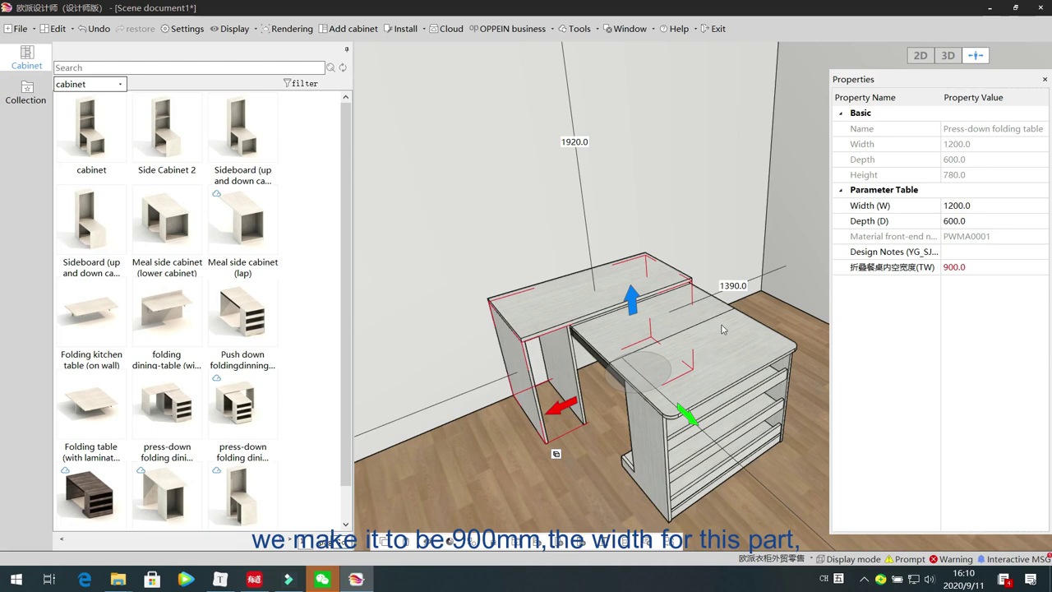
Step: Set the total width of the press-down folding table to 1800 mm
{"action": "left_click", "coordinate": [1002, 206]}
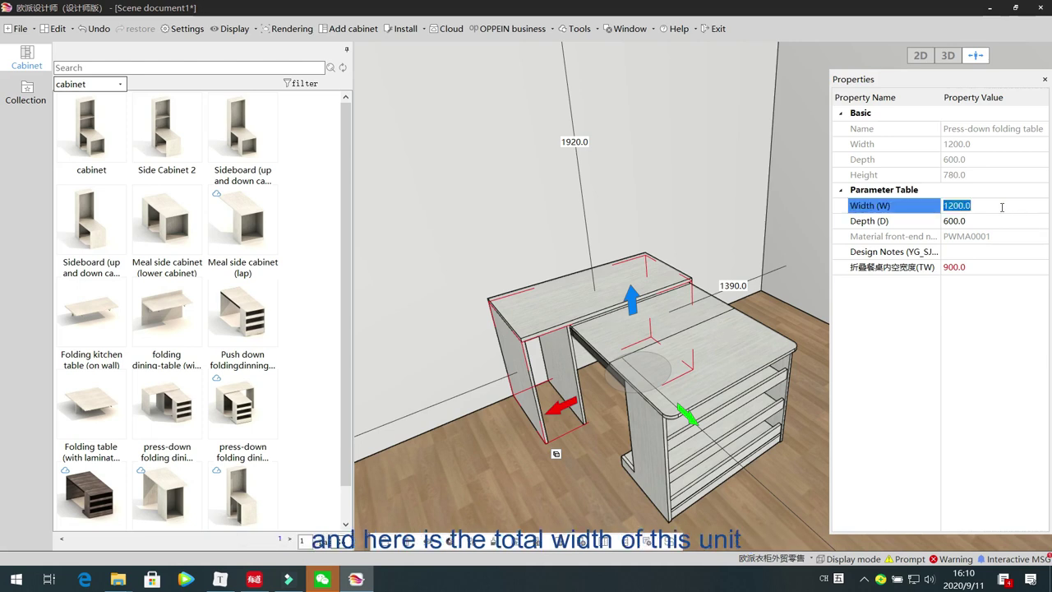
{"action": "type", "text": "1800.0"}
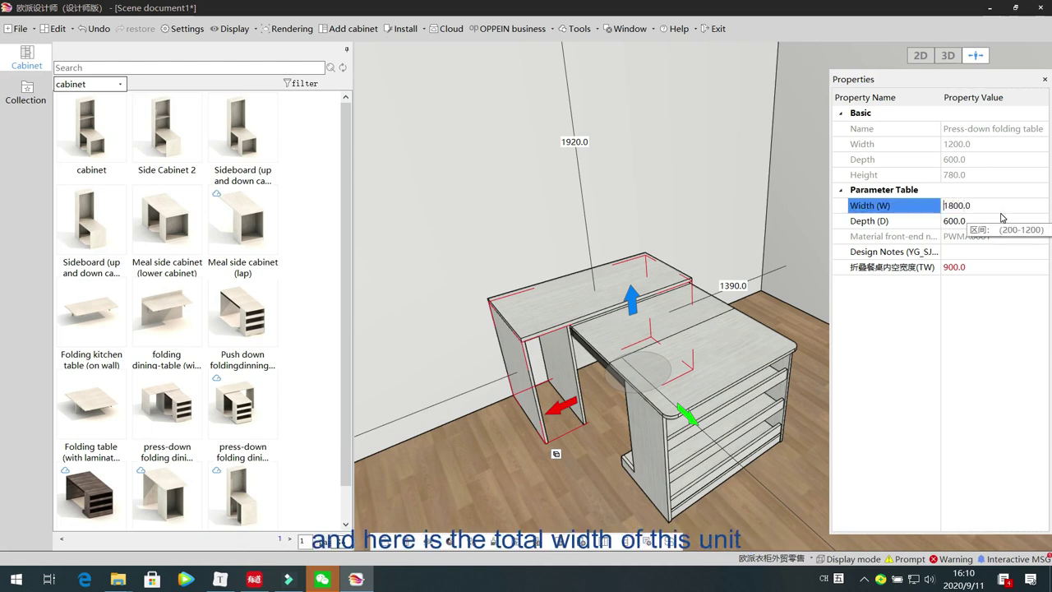
{"action": "key", "text": "Return"}
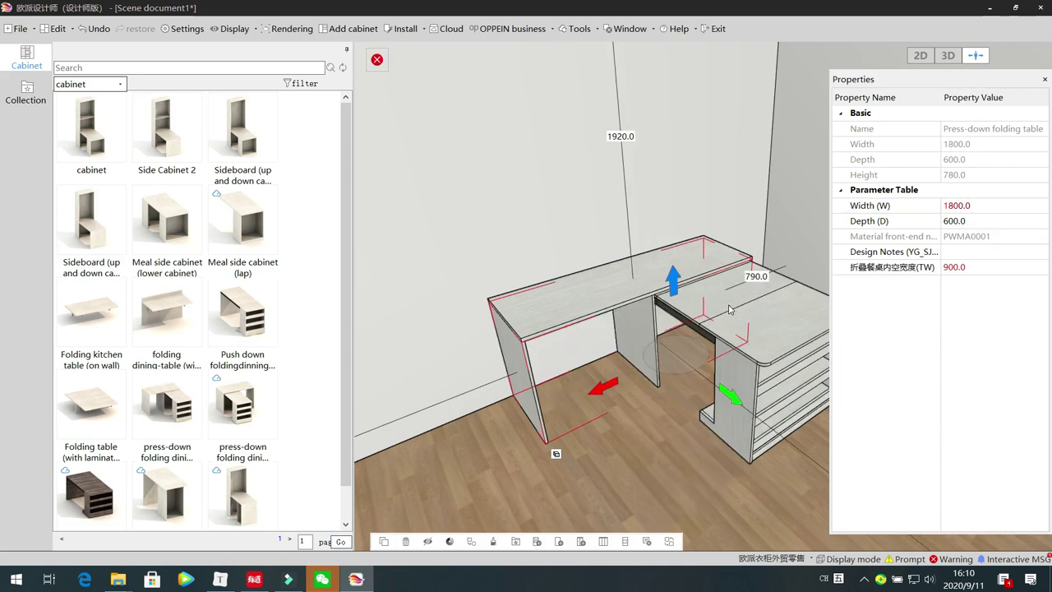
Step: Review the process inspection errors for the table and locate the conflicting casters in the model
{"action": "left_click", "coordinate": [377, 59]}
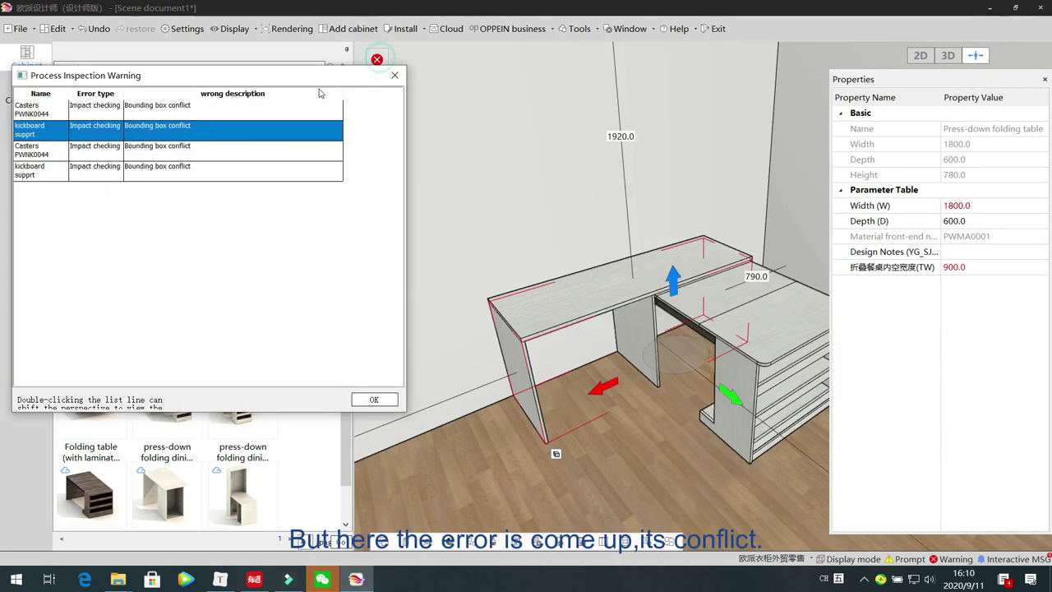
{"action": "left_click", "coordinate": [203, 110]}
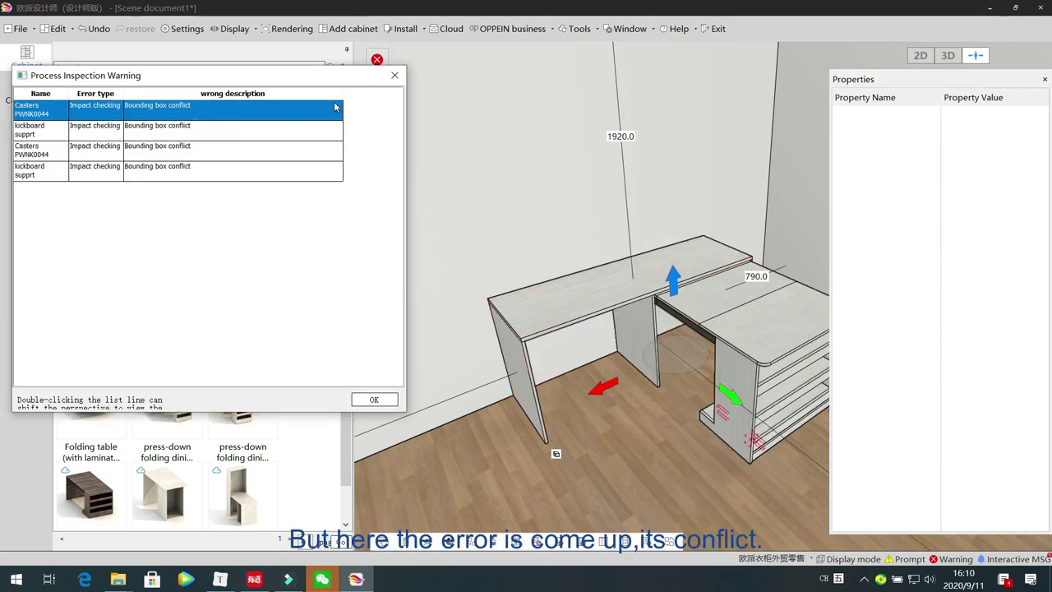
{"action": "left_click", "coordinate": [394, 75]}
{"action": "left_click", "coordinate": [584, 306]}
{"action": "left_click_drag", "start_coordinate": [466, 263], "coordinate": [598, 319]}
{"action": "middle_click_drag", "start_coordinate": [598, 319], "coordinate": [618, 312]}
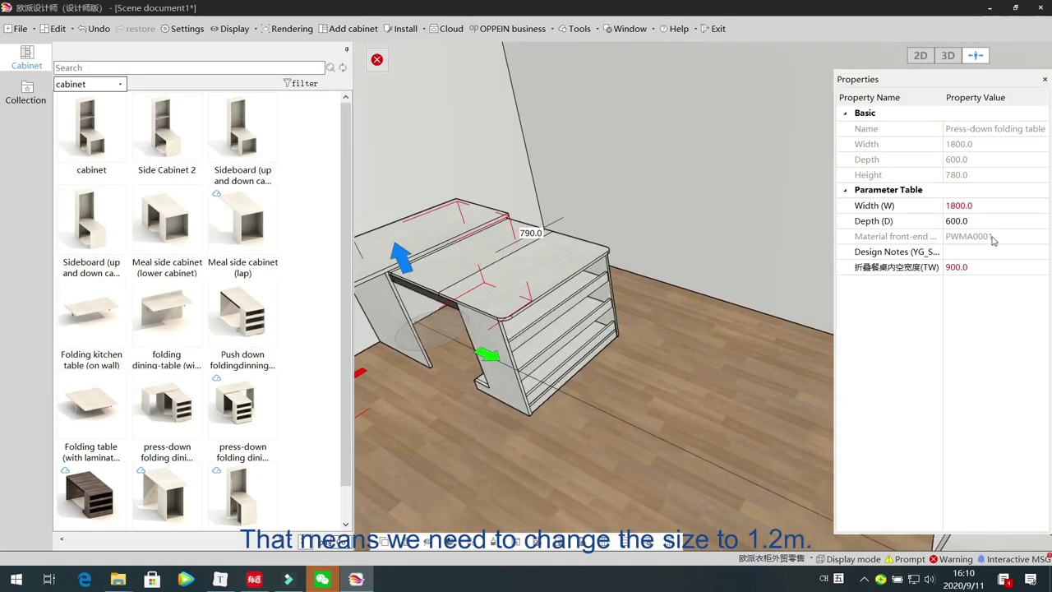
Step: Set the total width of the press-down folding table to 1200 mm
{"action": "left_click", "coordinate": [995, 206]}
{"action": "type", "text": "1200"}
{"action": "key", "text": "Return"}
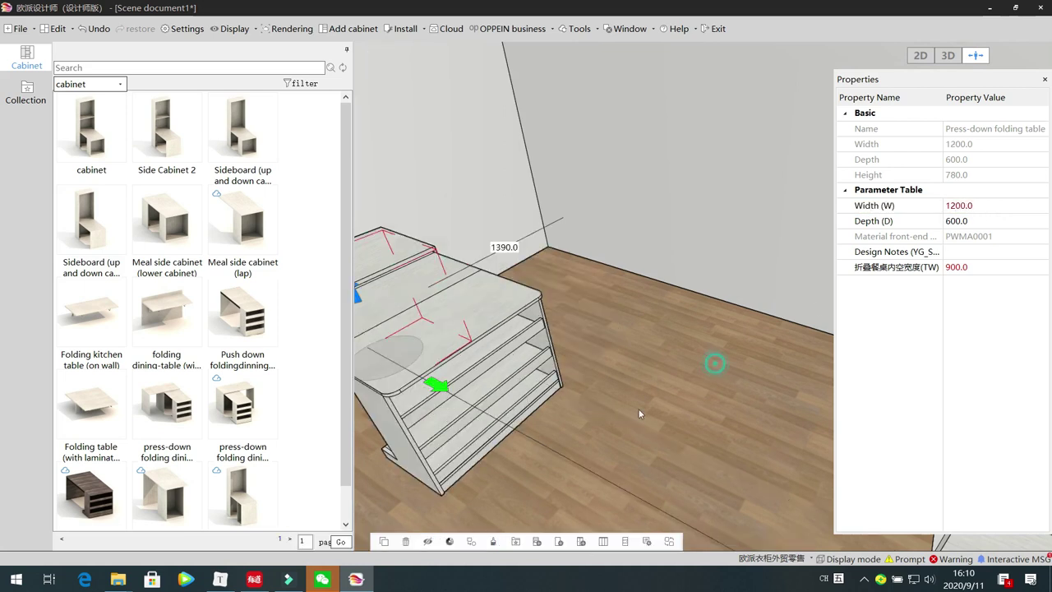
{"action": "middle_click_drag", "start_coordinate": [716, 364], "coordinate": [538, 450]}
{"action": "left_click", "coordinate": [532, 438]}
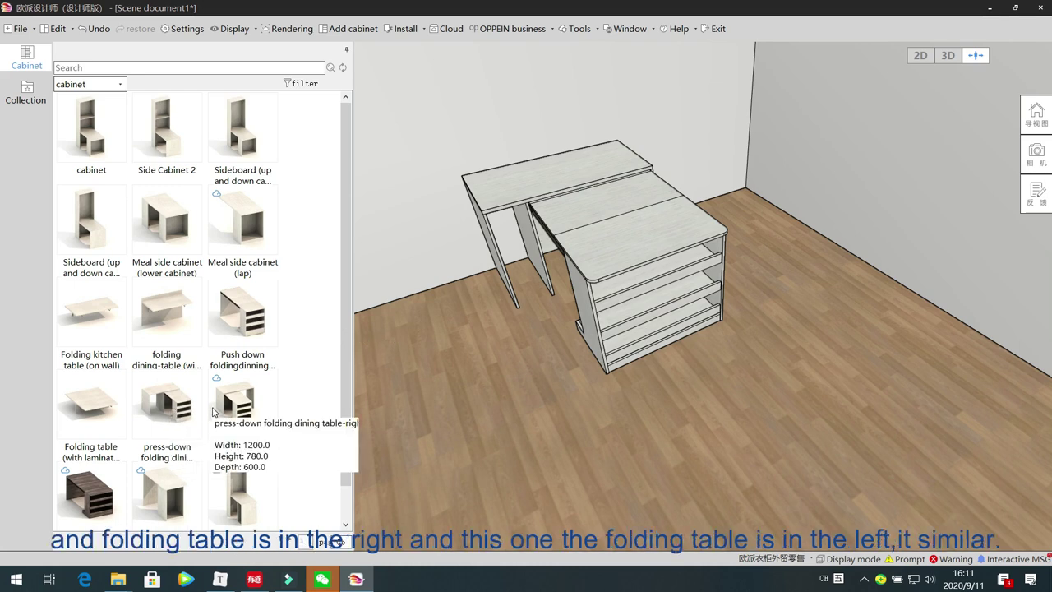
Step: Delete the right-hand press-down table and place the press-down folding dining table (custom) against the side wall near the corner
{"action": "left_click", "coordinate": [229, 409]}
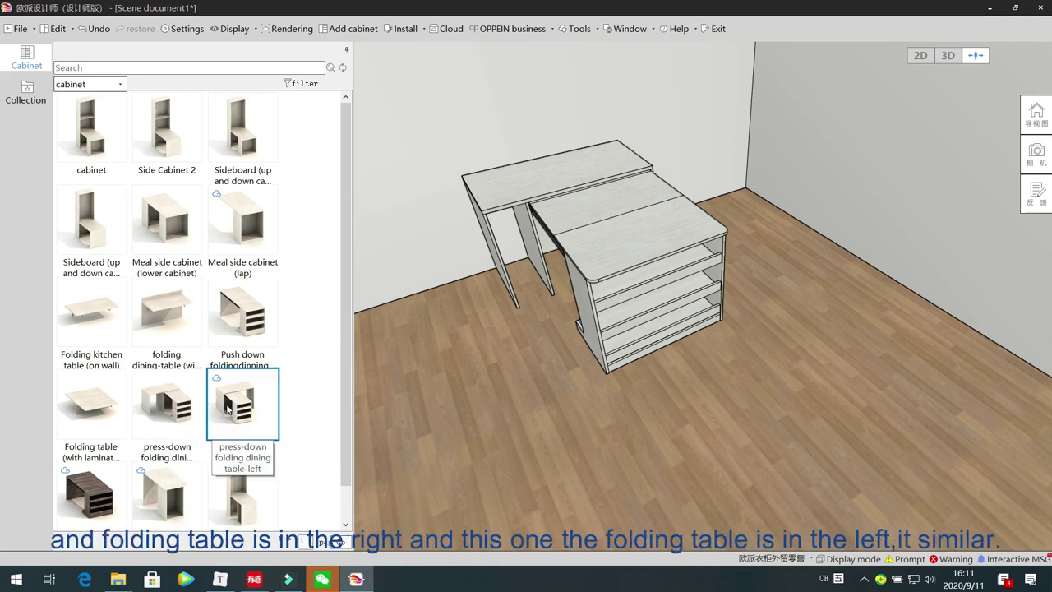
{"action": "scroll", "coordinate": [229, 409], "scroll_direction": "down", "scroll_amount": 1}
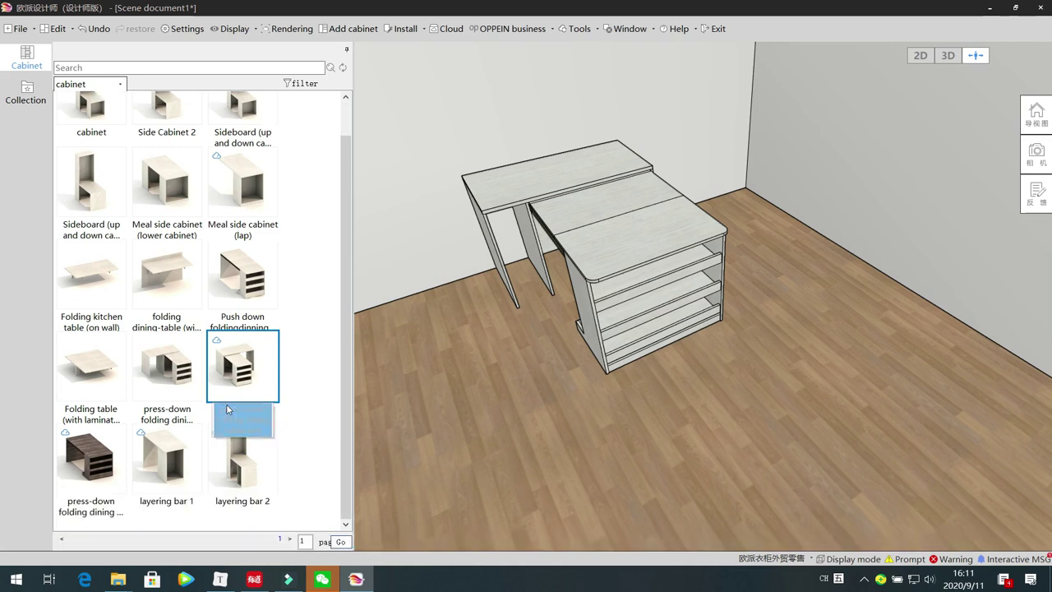
{"action": "left_click", "coordinate": [515, 193]}
{"action": "key", "text": "Delete"}
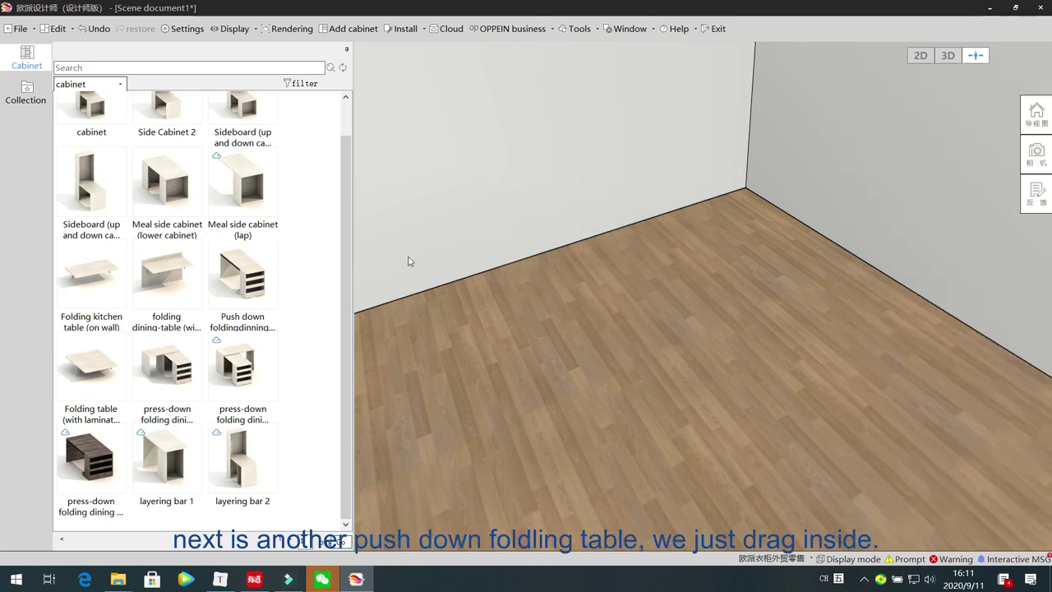
{"action": "left_click_drag", "start_coordinate": [110, 479], "coordinate": [577, 283]}
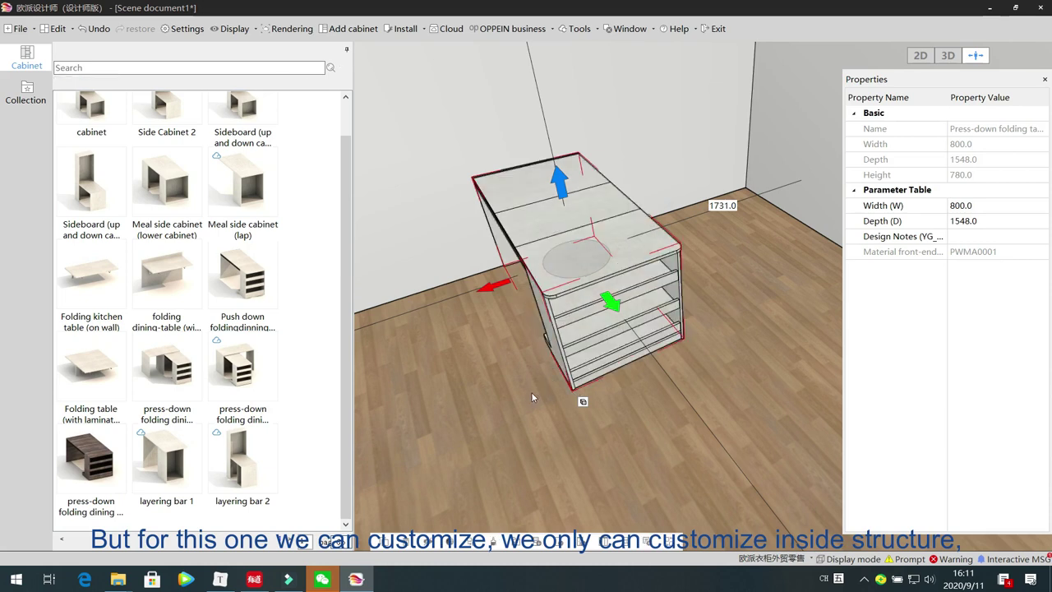
Step: Browse the Layer riser and function part(structure) categories of the functional component library for the custom table's shelf cabinet
{"action": "left_click", "coordinate": [479, 406]}
{"action": "scroll", "coordinate": [480, 408], "scroll_direction": "up", "scroll_amount": 3}
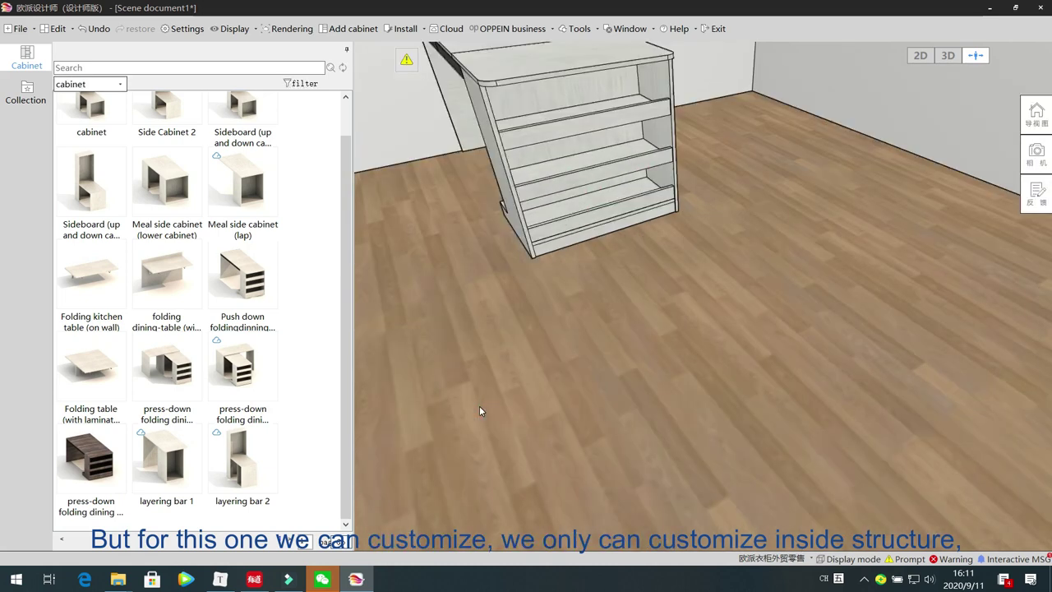
{"action": "scroll", "coordinate": [480, 411], "scroll_direction": "down", "scroll_amount": 5}
{"action": "left_click", "coordinate": [625, 309]}
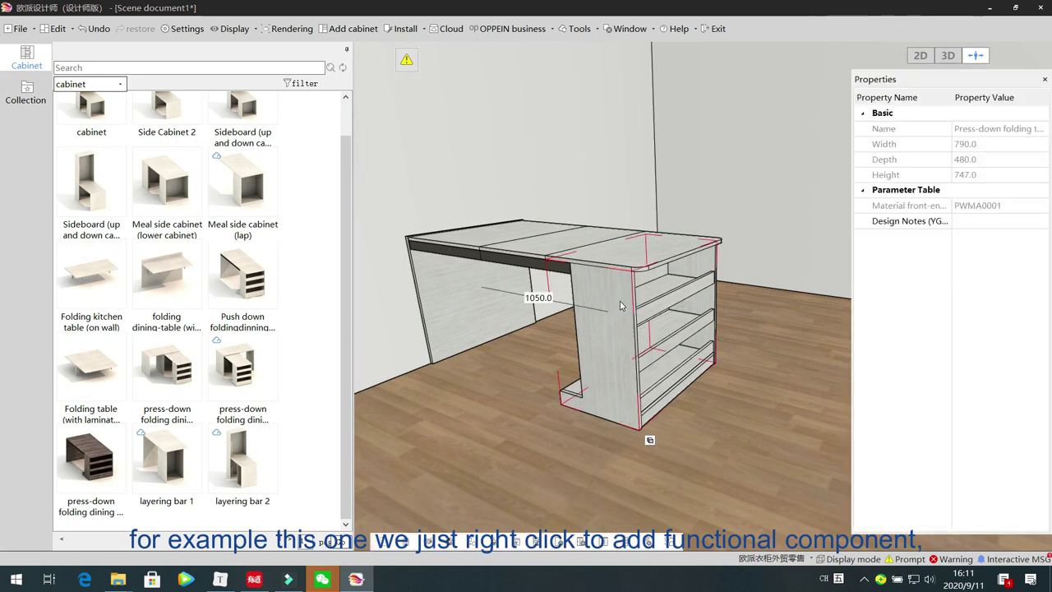
{"action": "right_click", "coordinate": [620, 306]}
{"action": "left_click", "coordinate": [779, 157]}
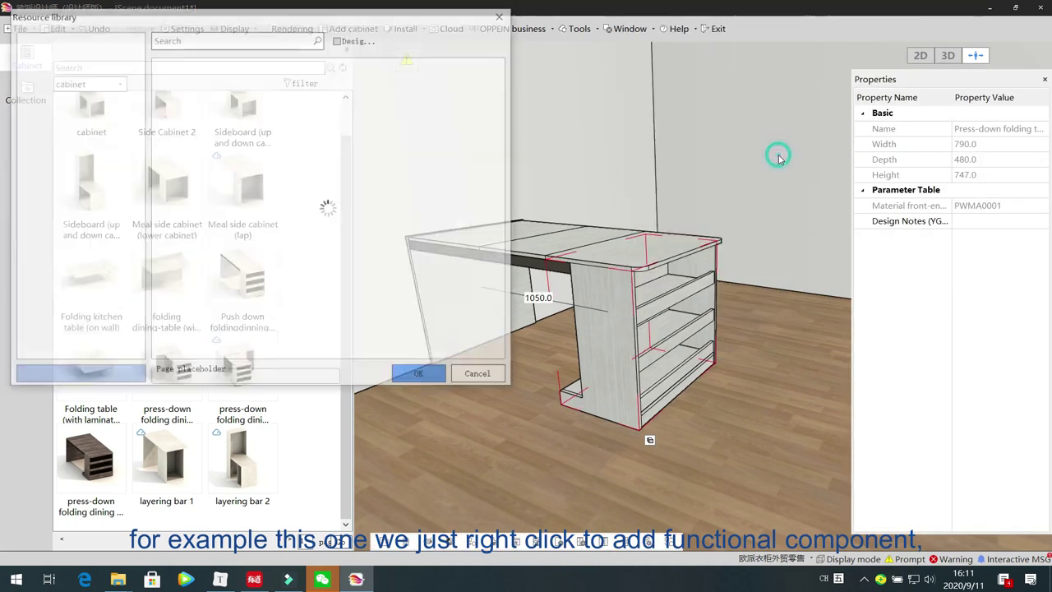
{"action": "left_click", "coordinate": [31, 50]}
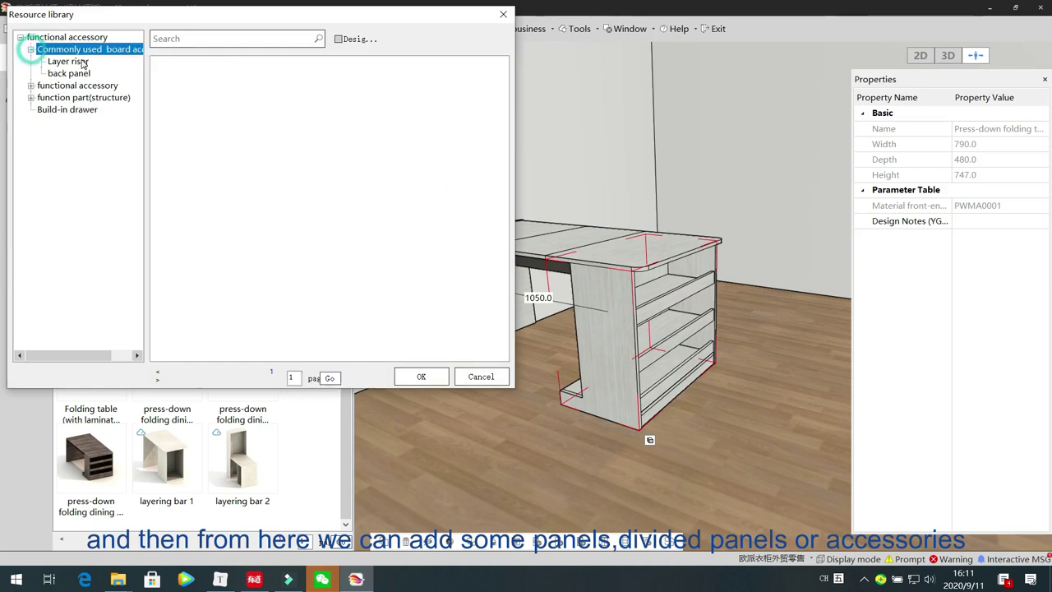
{"action": "left_click", "coordinate": [82, 63]}
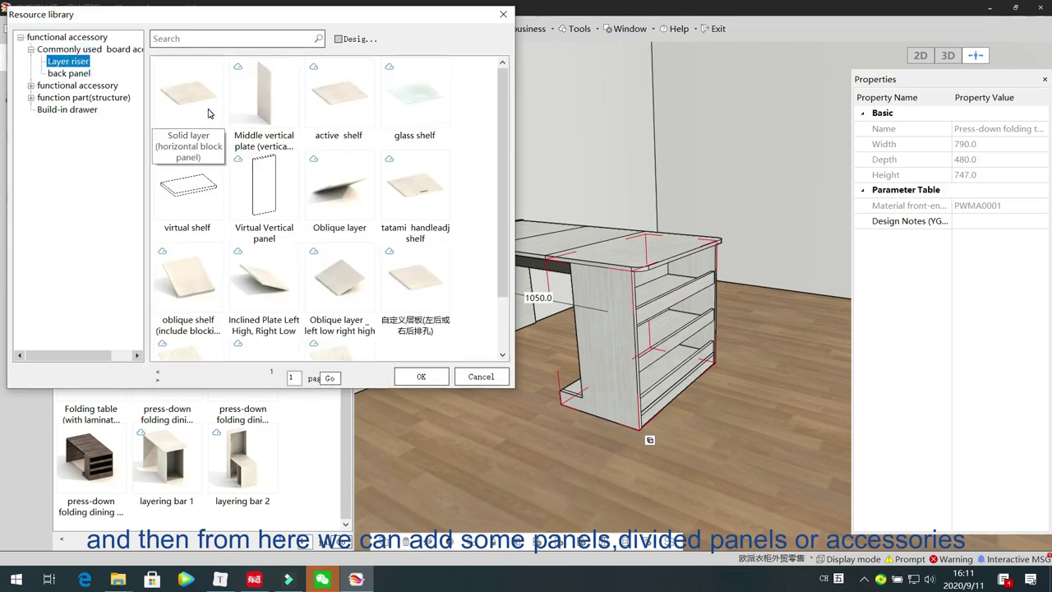
{"action": "left_click", "coordinate": [30, 97]}
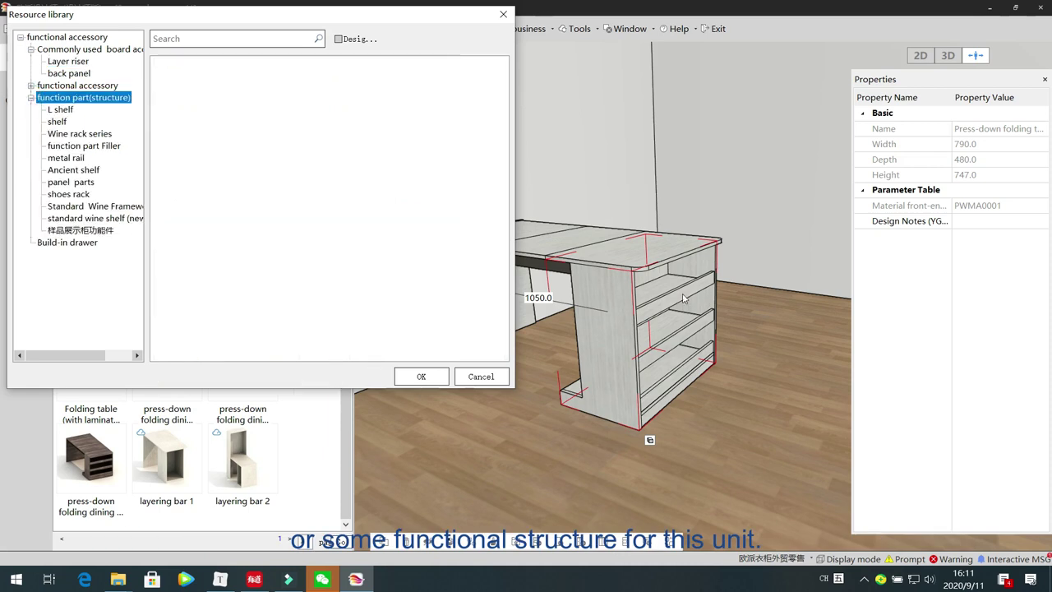
{"action": "left_click", "coordinate": [481, 376]}
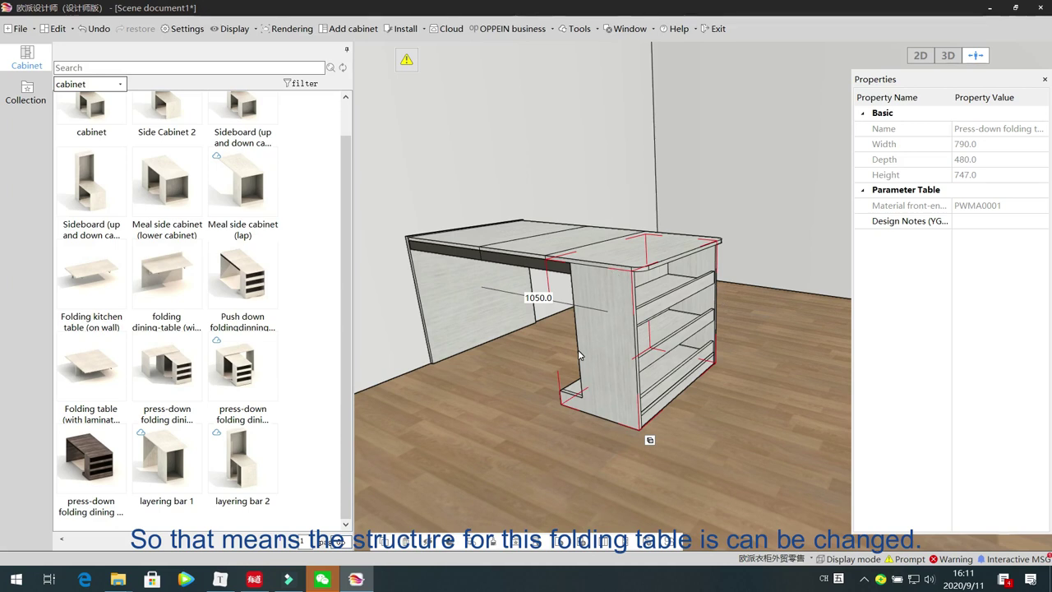
Step: Delete all the inner shelves and their front strips from the custom table's open cabinet, leaving the base
{"action": "left_click", "coordinate": [674, 293]}
{"action": "key", "text": "Delete"}
{"action": "left_click", "coordinate": [673, 298]}
{"action": "key", "text": "Delete"}
{"action": "left_click", "coordinate": [679, 332]}
{"action": "key", "text": "Delete"}
{"action": "left_click", "coordinate": [674, 328]}
{"action": "key", "text": "Delete"}
{"action": "left_click", "coordinate": [683, 364]}
{"action": "key", "text": "Delete"}
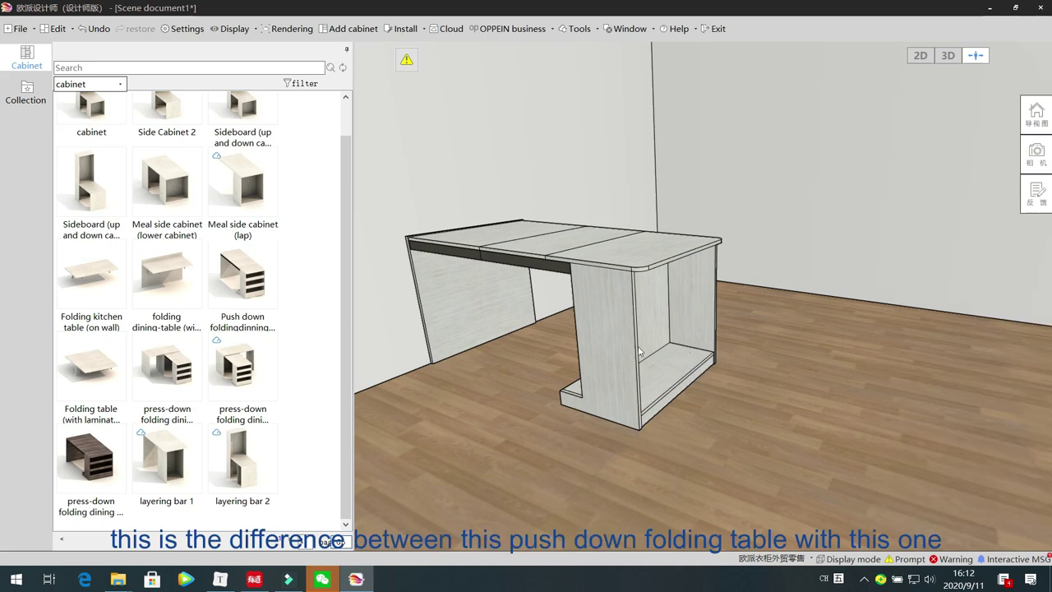
Step: Compare the library entries for the custom press-down folding table and the push-down folding table that matches other cabinets
{"action": "left_click", "coordinate": [81, 465]}
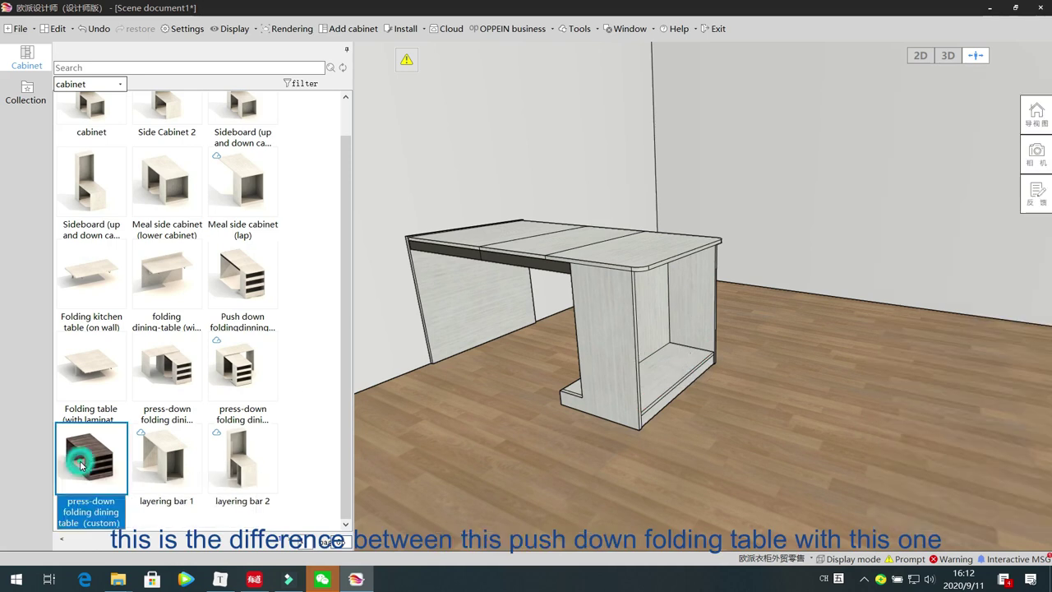
{"action": "scroll", "coordinate": [82, 465], "scroll_direction": "up", "scroll_amount": 1}
{"action": "left_click", "coordinate": [245, 323]}
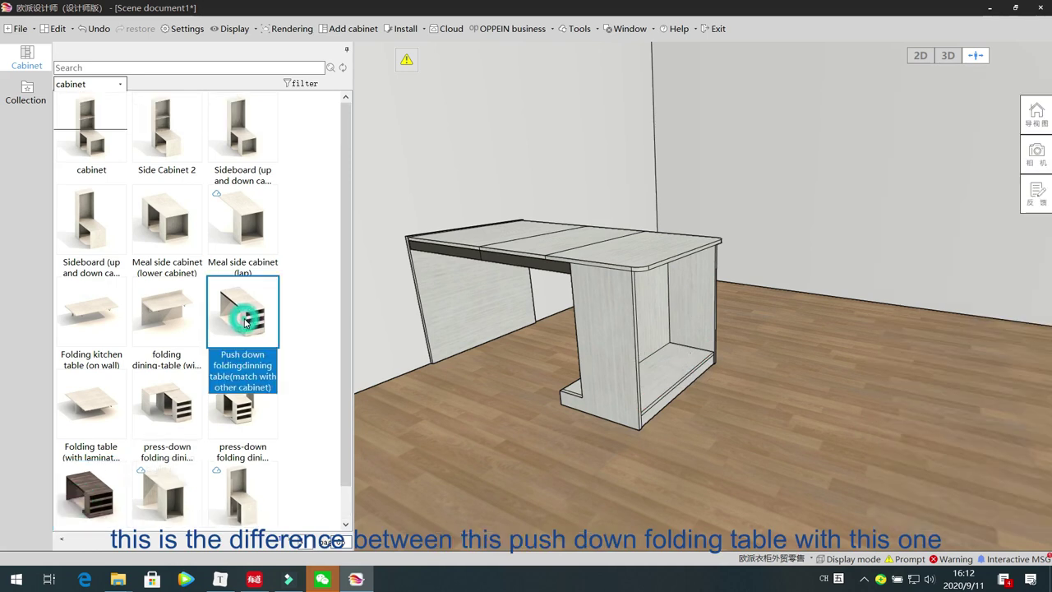
{"action": "scroll", "coordinate": [245, 323], "scroll_direction": "down", "scroll_amount": 1}
{"action": "left_click", "coordinate": [90, 458]}
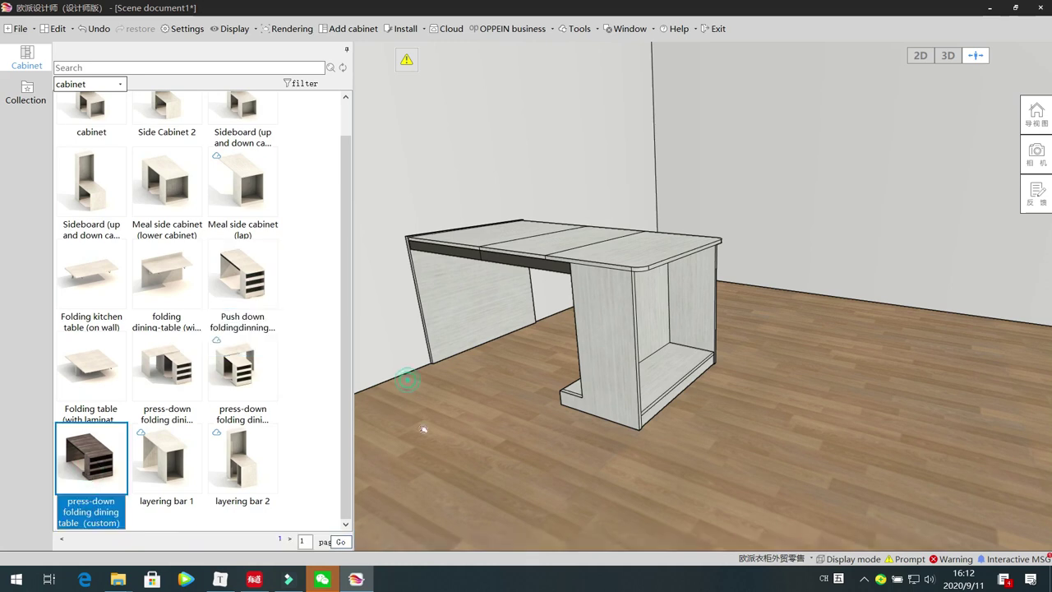
Step: Delete the custom press-down folding table and place layering bar 1 against the back wall near the room corner
{"action": "scroll", "coordinate": [441, 391], "scroll_direction": "up", "scroll_amount": 3}
{"action": "left_click", "coordinate": [511, 230]}
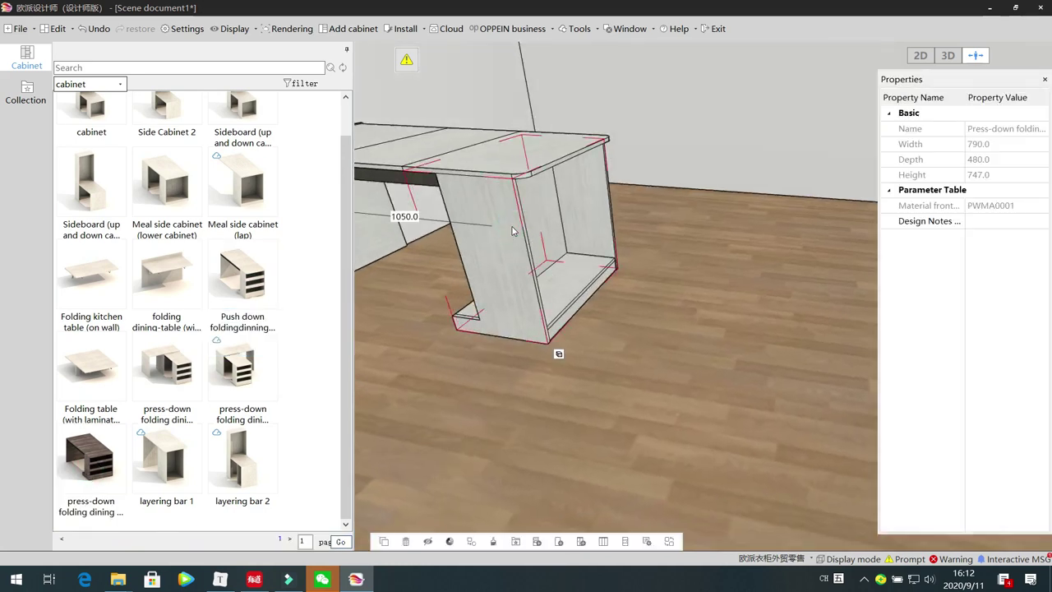
{"action": "left_click", "coordinate": [419, 143]}
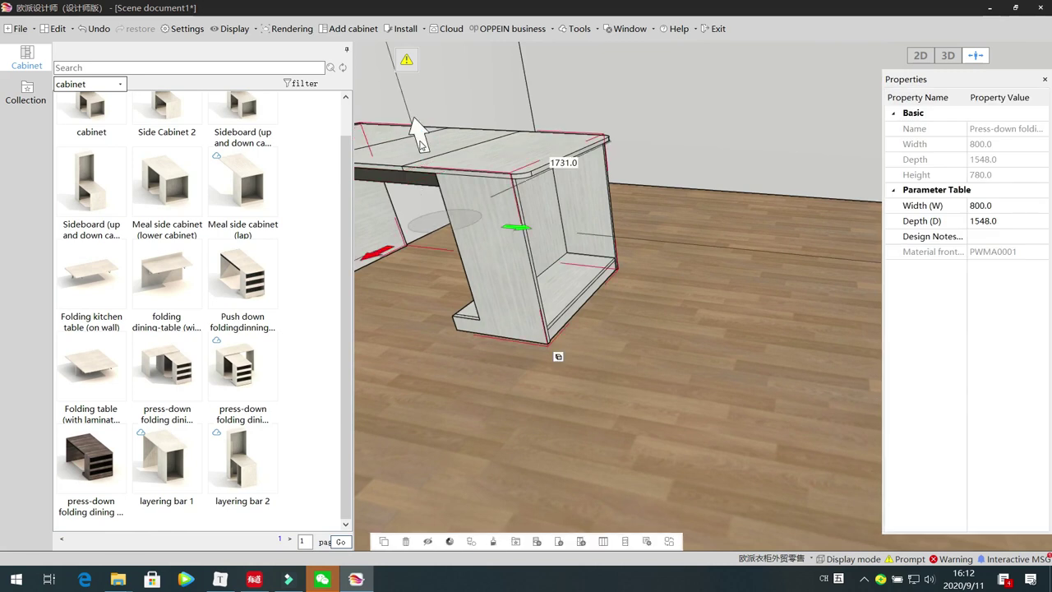
{"action": "key", "text": "Delete"}
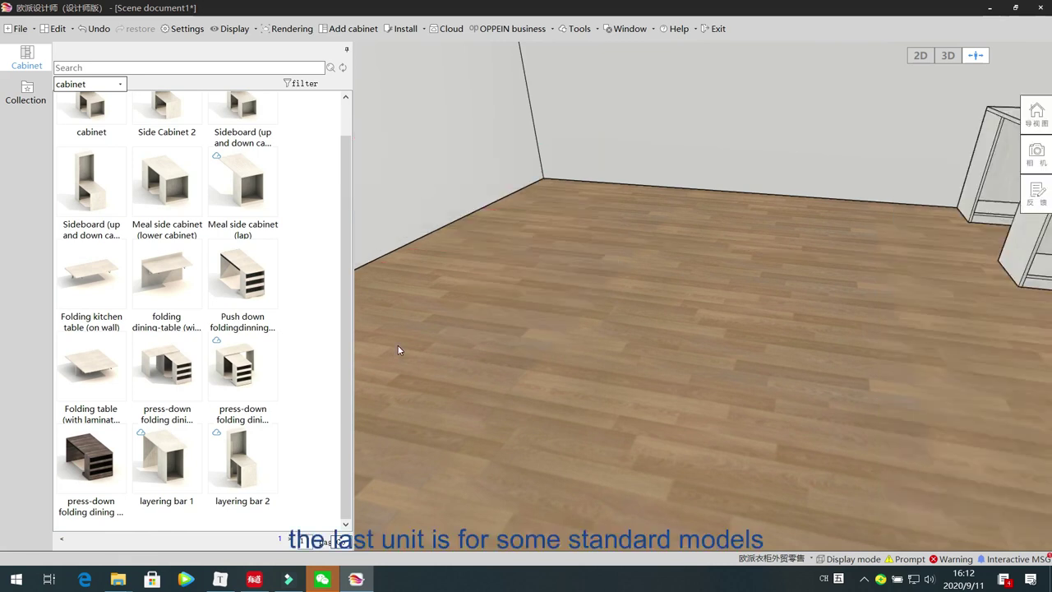
{"action": "left_click", "coordinate": [183, 471]}
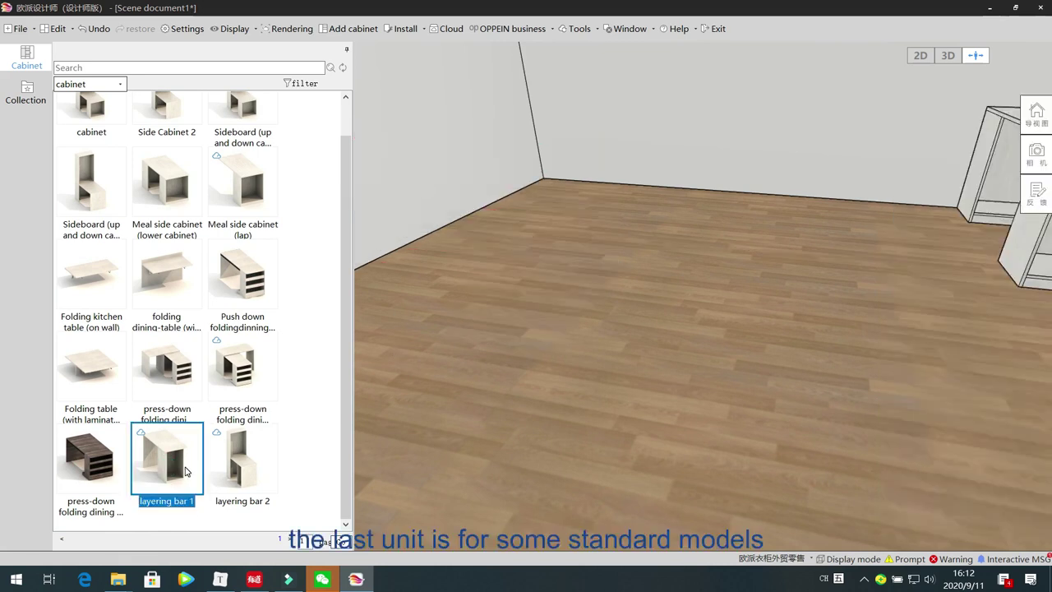
{"action": "left_click_drag", "start_coordinate": [171, 451], "coordinate": [658, 200]}
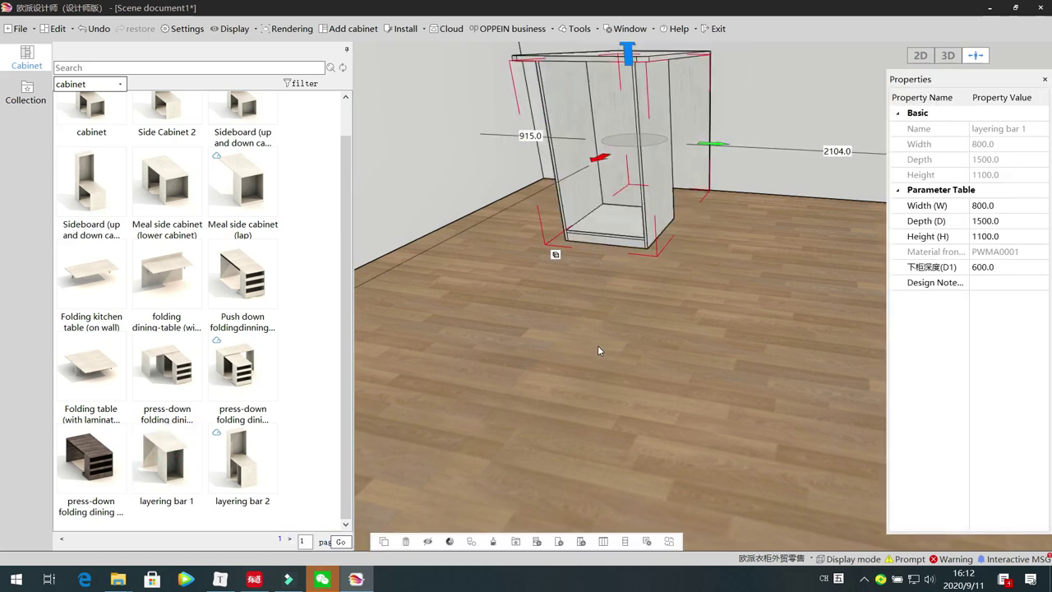
Step: Examine the placed layering bar 1 from above and from the side, including its countertop and lower cabinet
{"action": "left_click", "coordinate": [598, 346]}
{"action": "key", "text": "w"}
{"action": "key", "text": "q"}
{"action": "left_click_drag", "start_coordinate": [702, 386], "coordinate": [599, 422]}
{"action": "key", "text": "d"}
{"action": "key", "text": "e"}
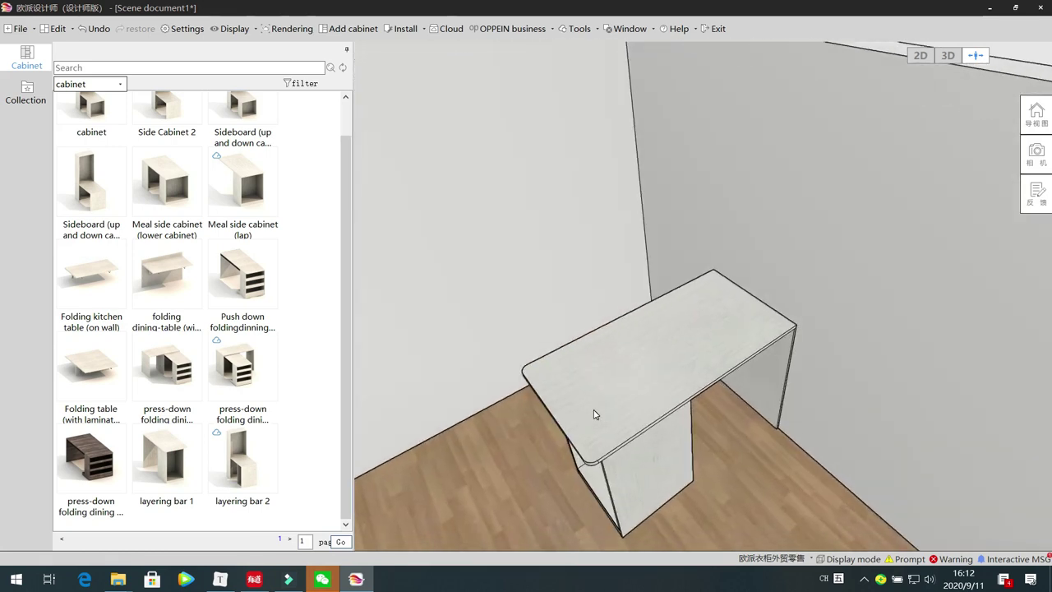
{"action": "scroll", "coordinate": [595, 414], "scroll_direction": "down", "scroll_amount": 2}
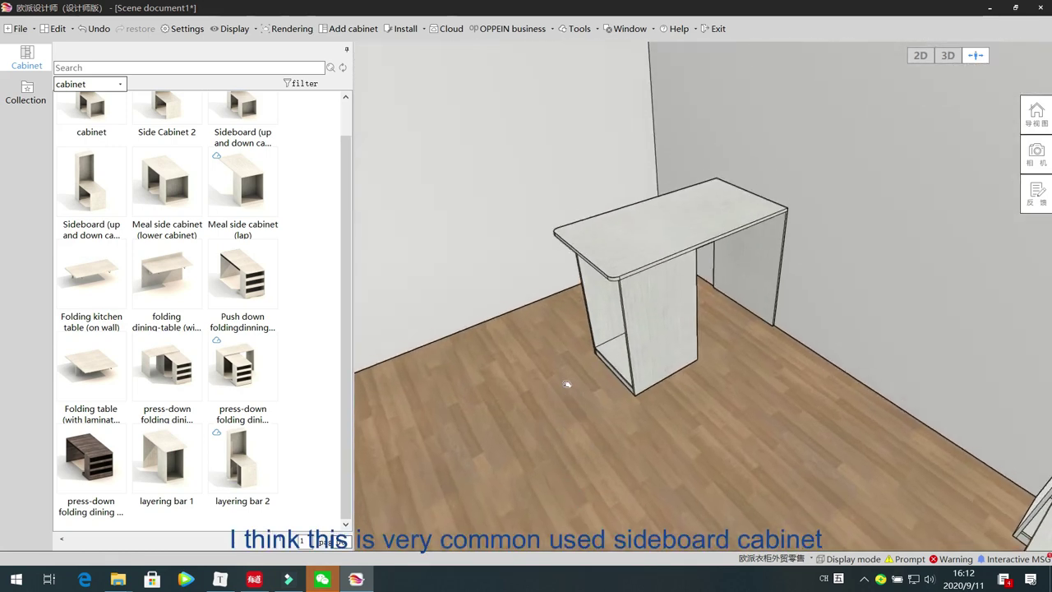
{"action": "left_click_drag", "start_coordinate": [566, 384], "coordinate": [565, 379]}
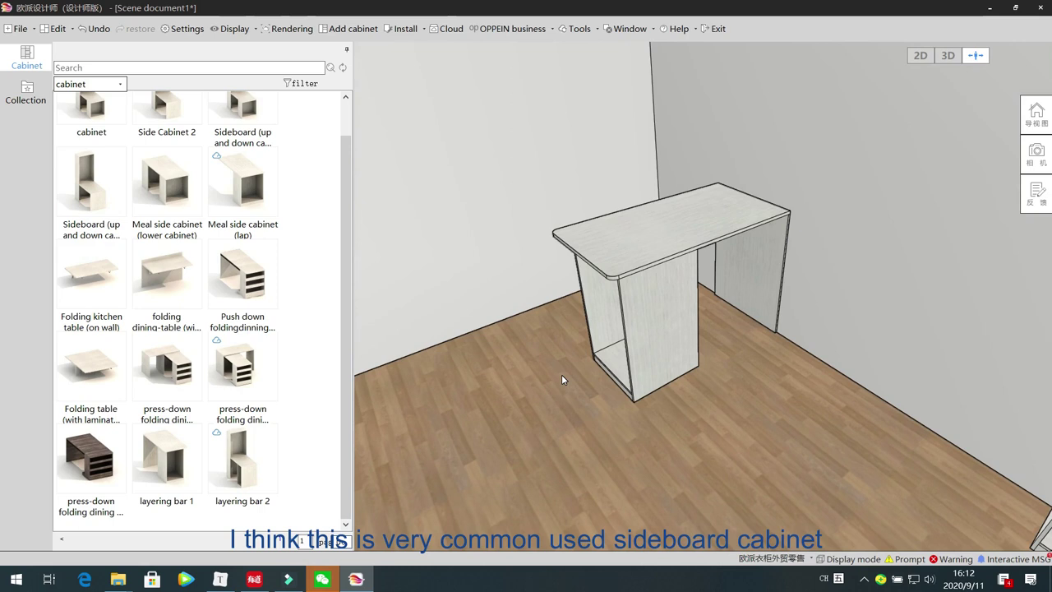
{"action": "left_click", "coordinate": [734, 232]}
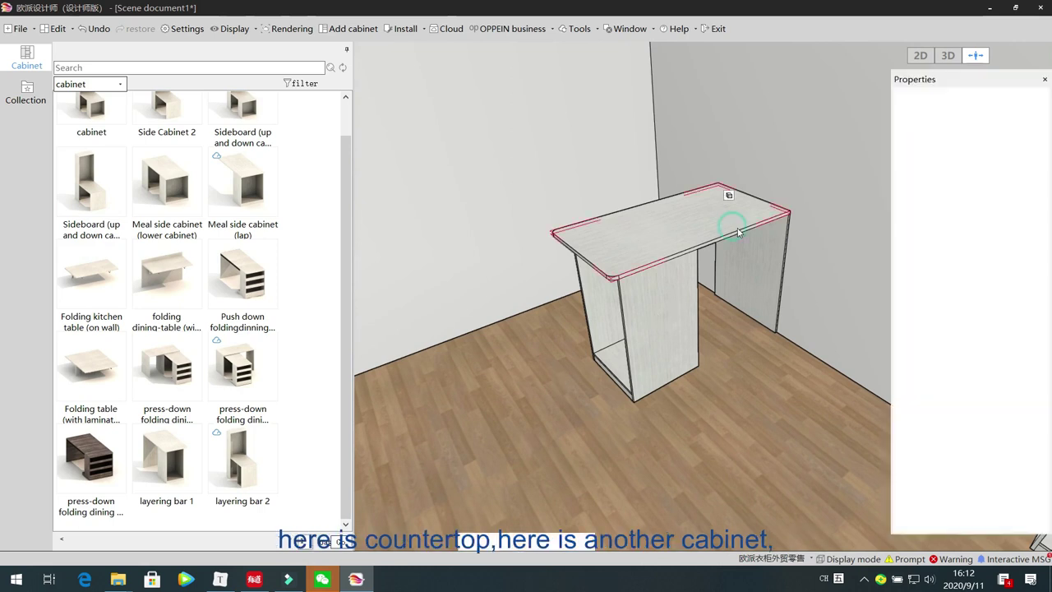
Step: Replace the layering bar's lower cabinet with the 书桌单元柜（背包侧） model from the secretaire cabinet modules
{"action": "left_click", "coordinate": [664, 309]}
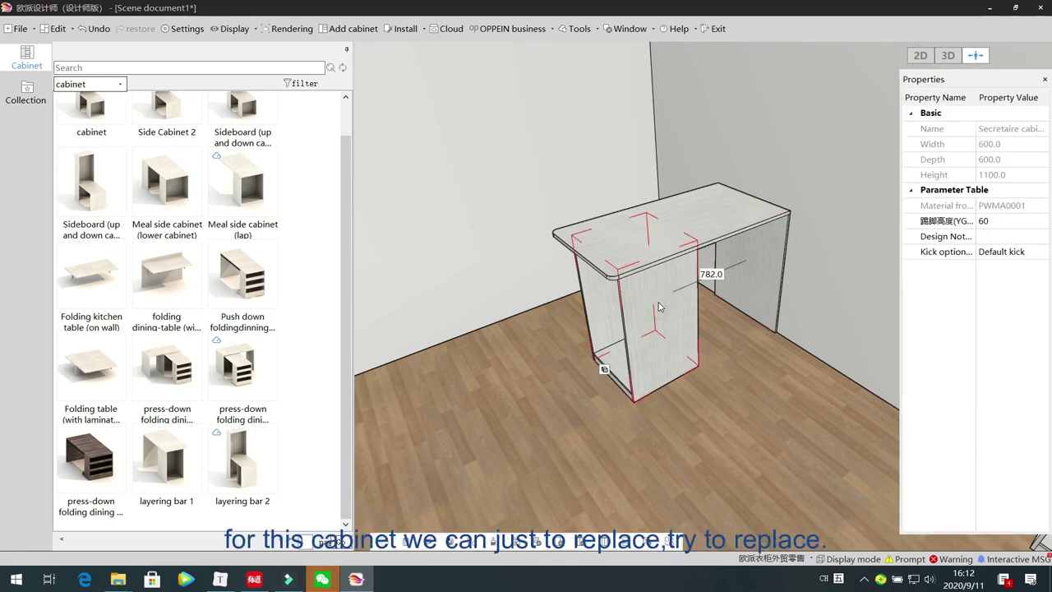
{"action": "right_click", "coordinate": [659, 307]}
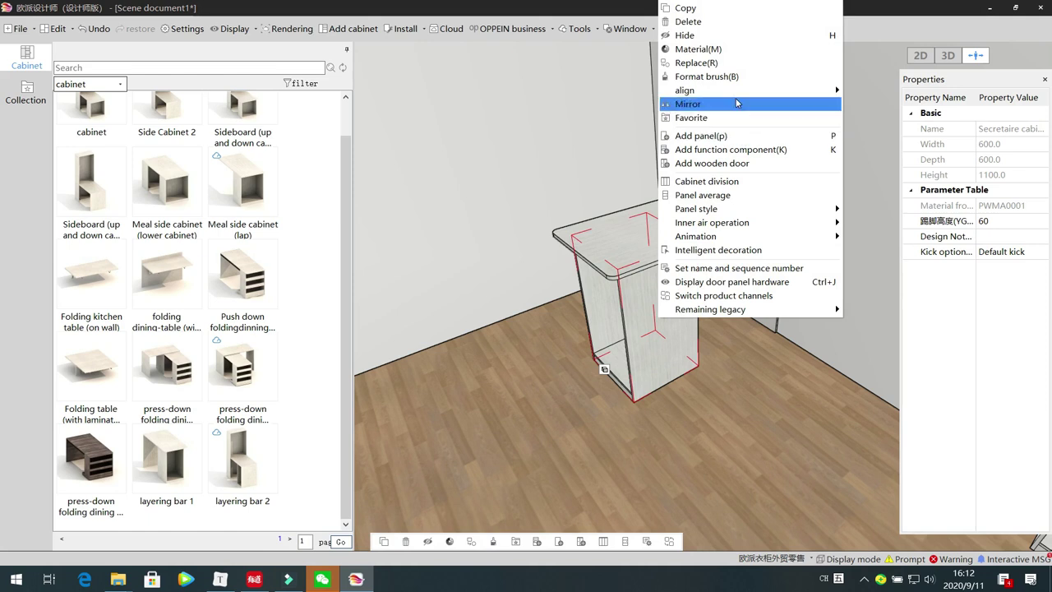
{"action": "left_click", "coordinate": [726, 63]}
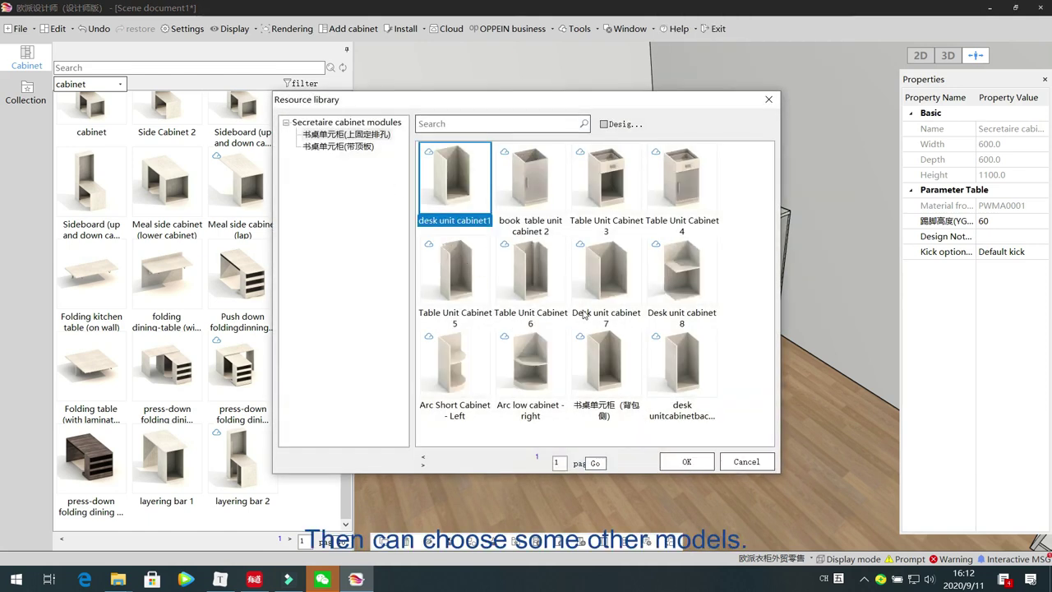
{"action": "left_click", "coordinate": [610, 378]}
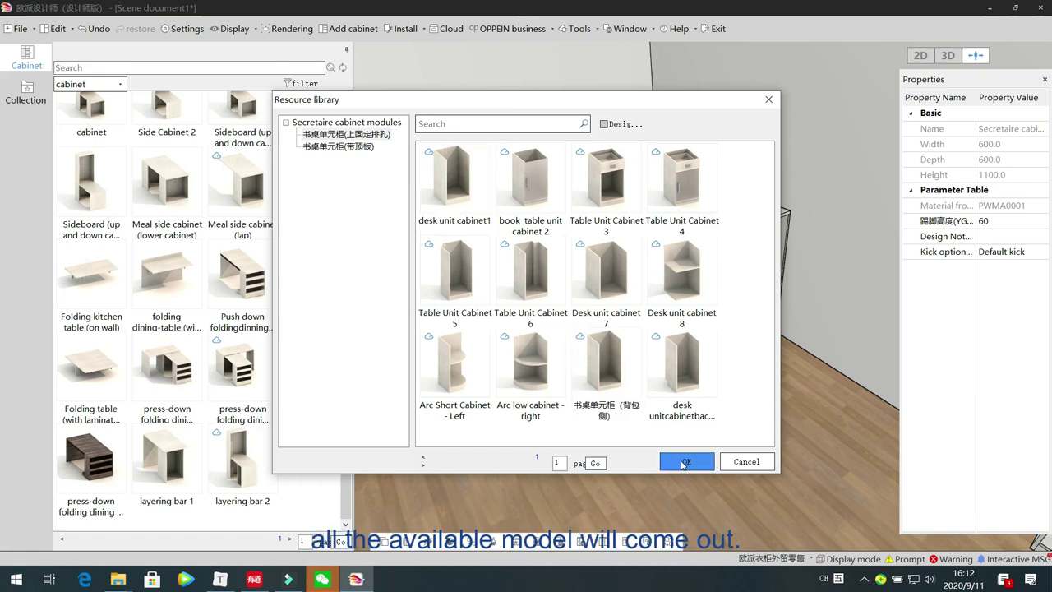
{"action": "left_click", "coordinate": [686, 461]}
{"action": "left_click", "coordinate": [562, 377]}
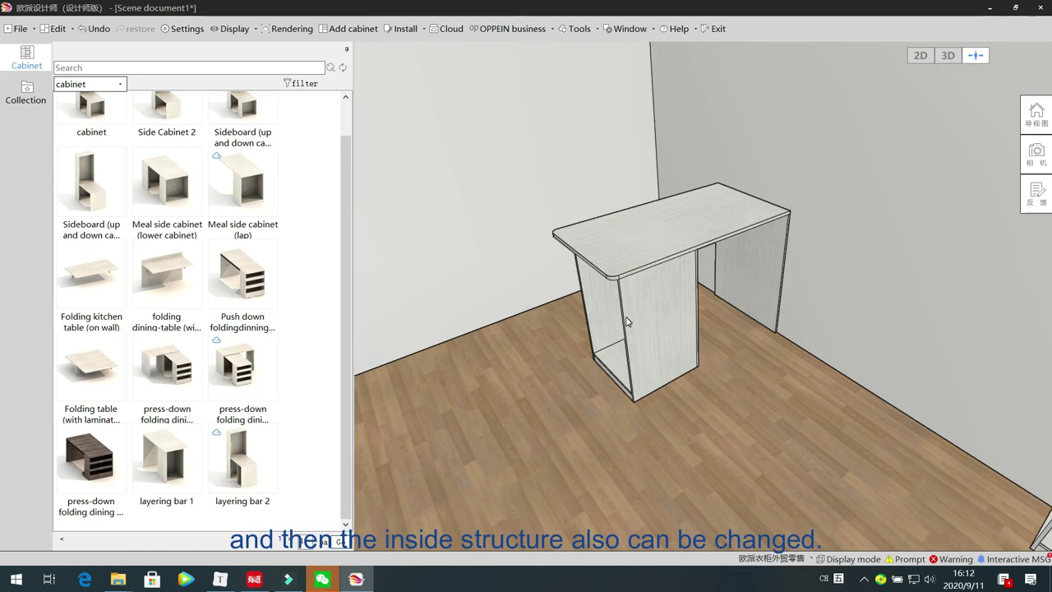
Step: Set the layering bar countertop's front corner radius (右前导圆值) to 100 and its rear corner radius (右后导圆值) to 250
{"action": "left_click", "coordinate": [655, 260]}
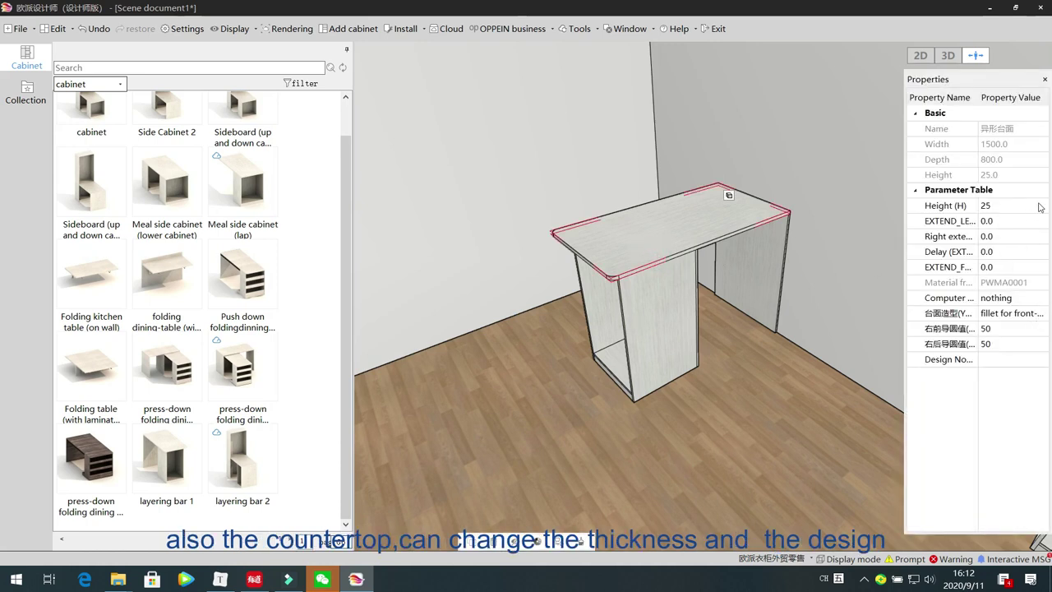
{"action": "left_click", "coordinate": [1041, 207]}
{"action": "left_click", "coordinate": [1040, 206]}
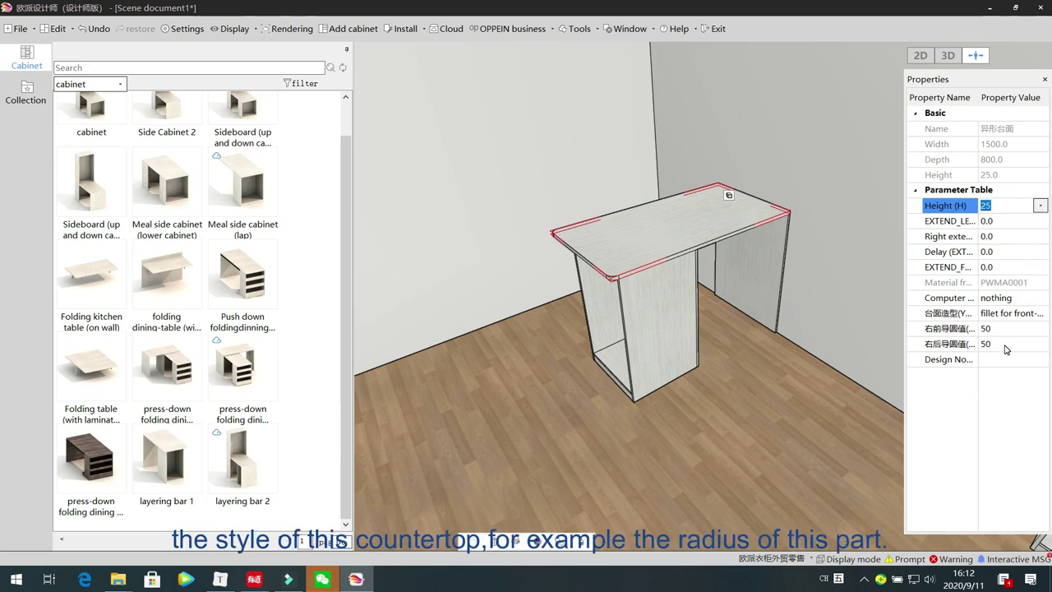
{"action": "left_click", "coordinate": [1041, 328]}
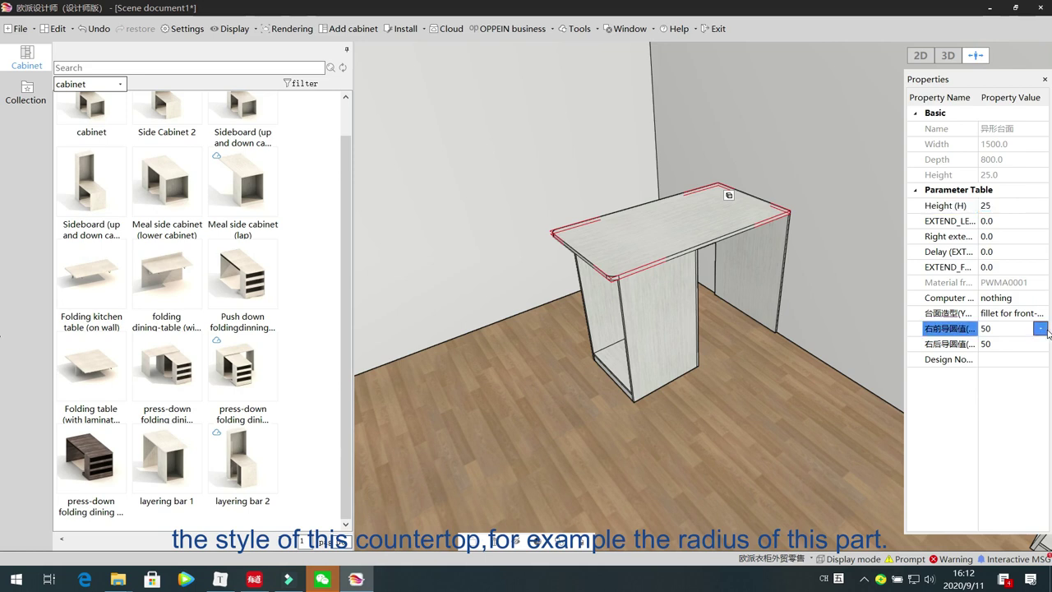
{"action": "left_click", "coordinate": [1026, 398]}
{"action": "left_click", "coordinate": [1040, 344]}
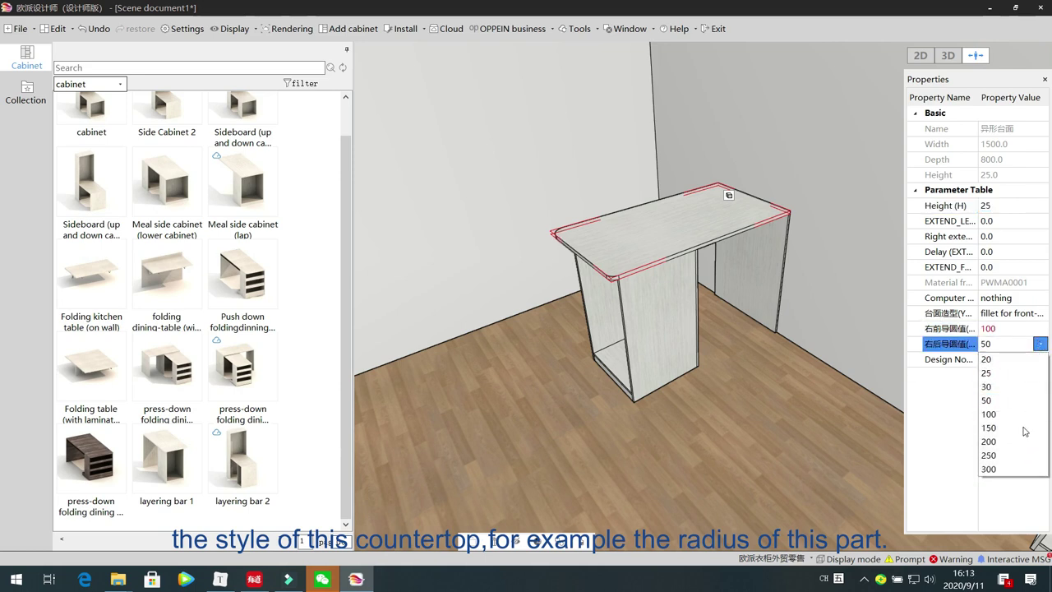
{"action": "left_click", "coordinate": [1027, 457]}
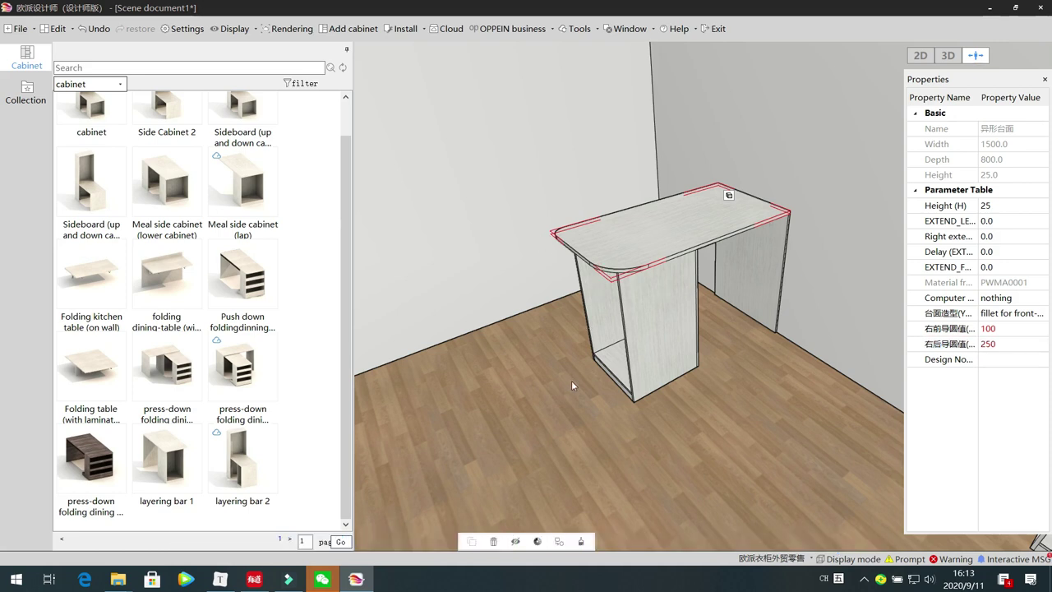
{"action": "left_click", "coordinate": [548, 398]}
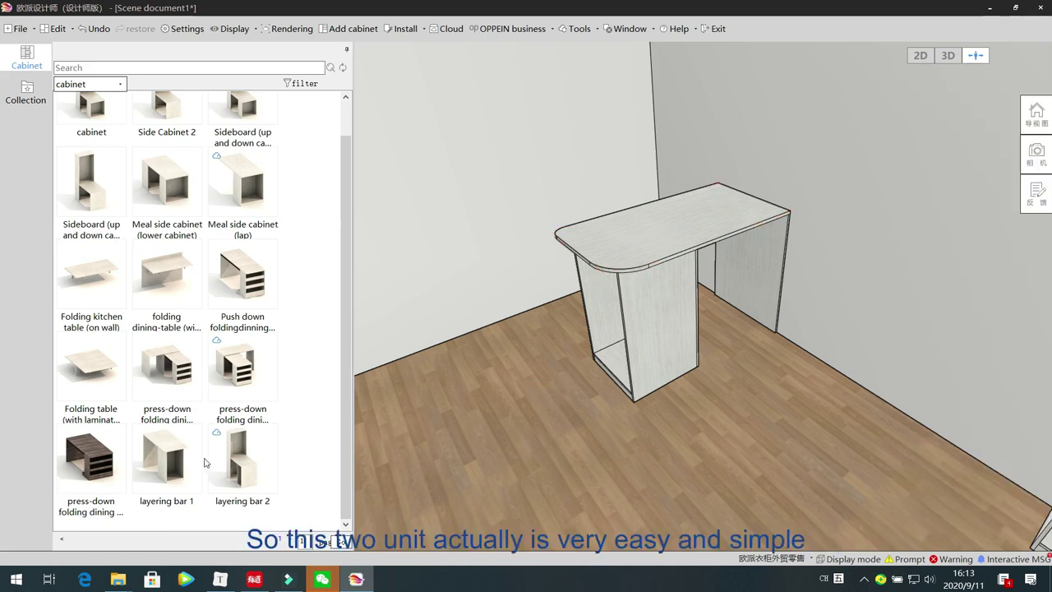
Step: Switch the cabinet library to the balcony cabinet category and delete layering bar 1 from the room
{"action": "left_click", "coordinate": [229, 467]}
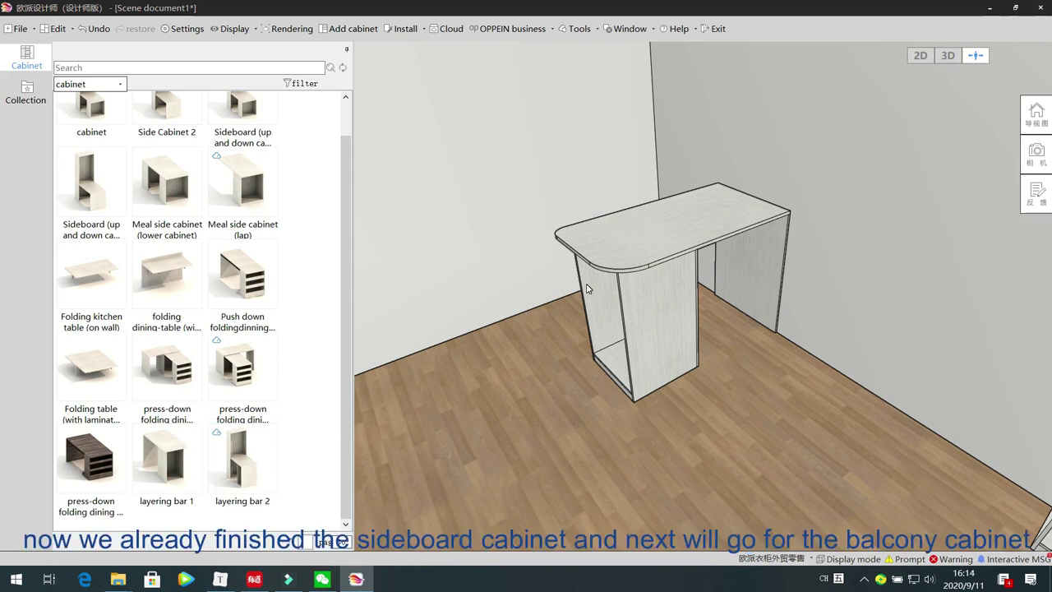
{"action": "left_click", "coordinate": [119, 84]}
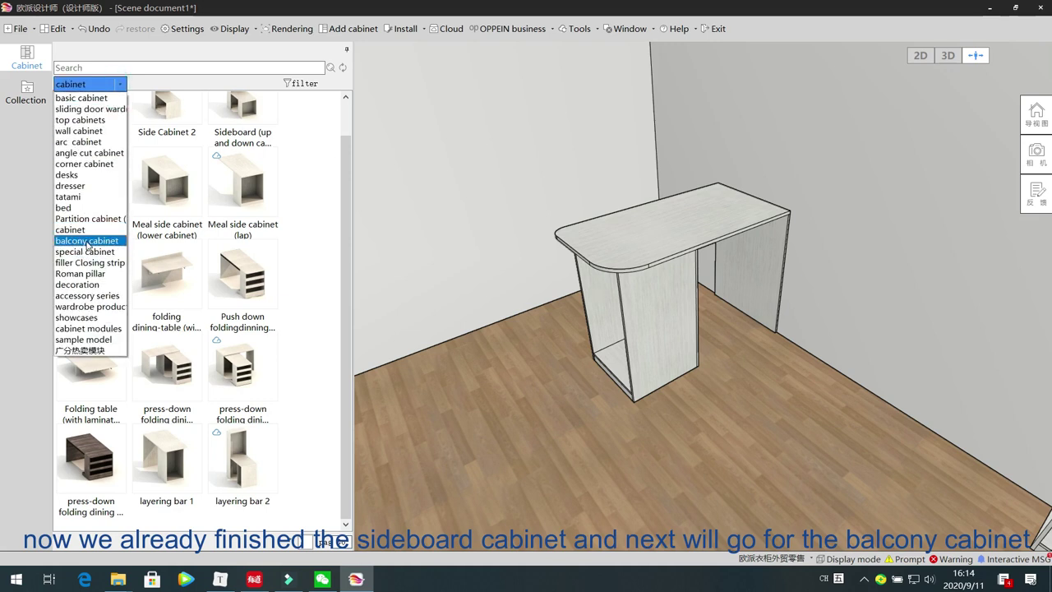
{"action": "left_click", "coordinate": [86, 240]}
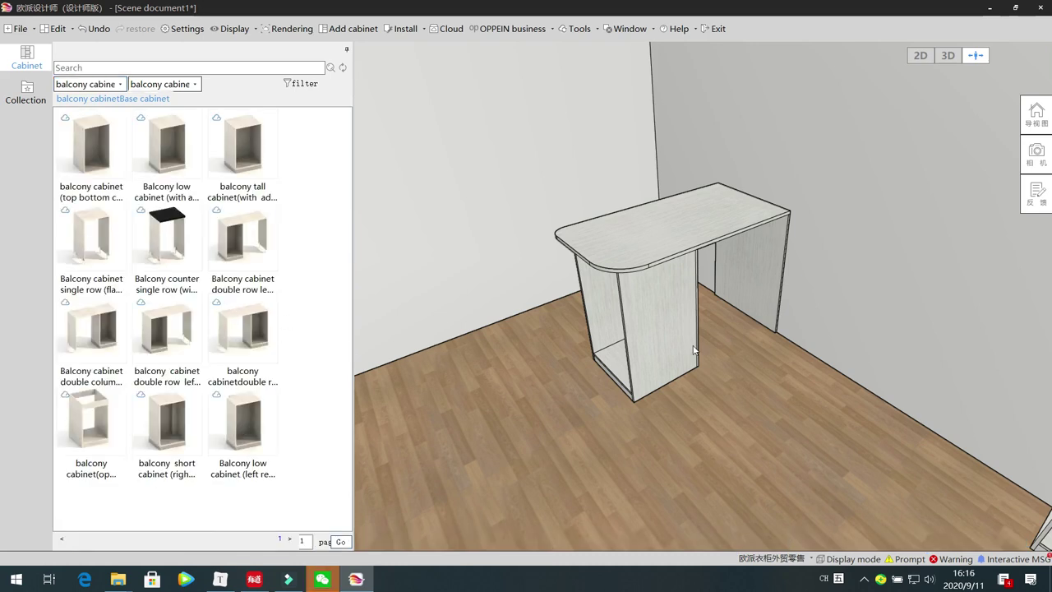
{"action": "left_click", "coordinate": [619, 296]}
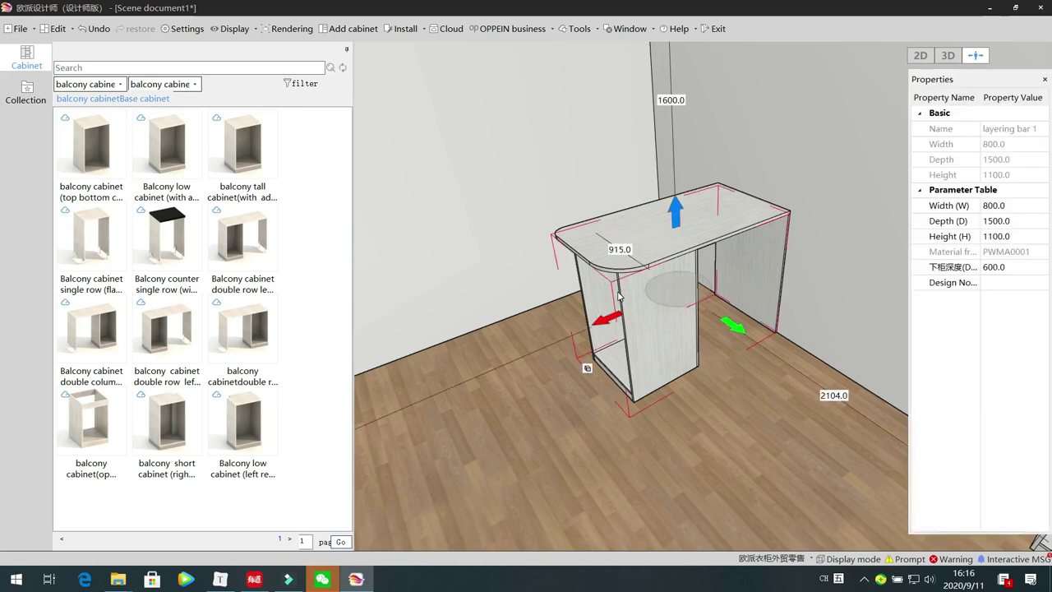
{"action": "key", "text": "Delete"}
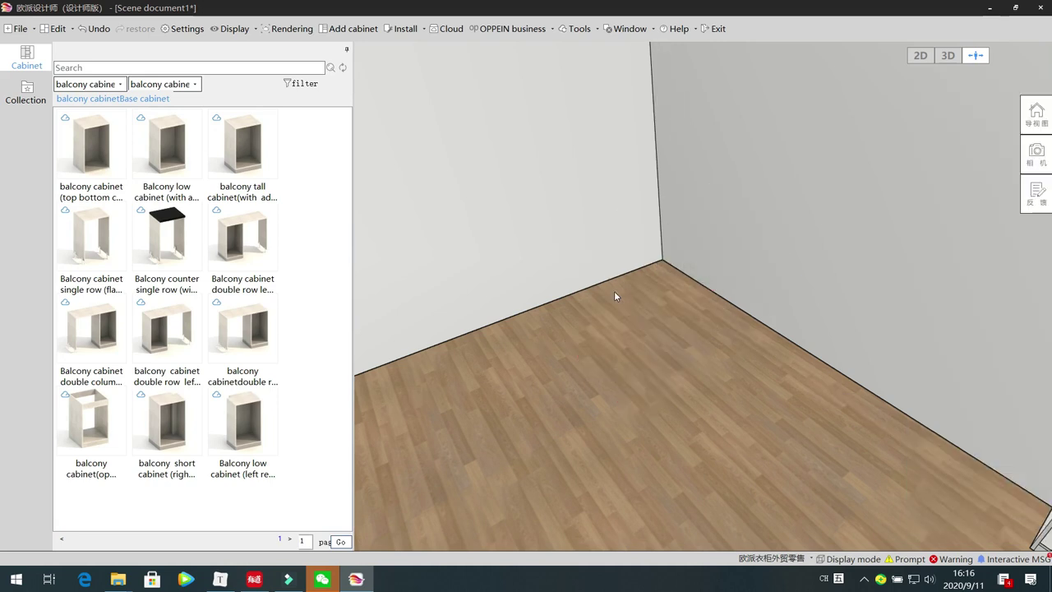
Step: Place the balcony cabinet (top bottom cover side) against the back wall
{"action": "left_click", "coordinate": [88, 157]}
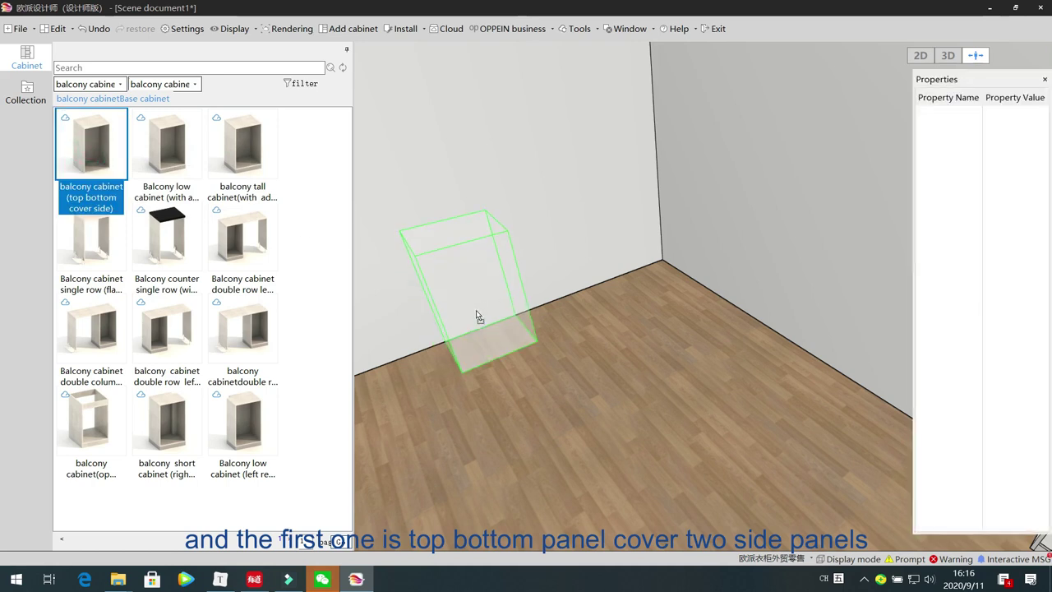
{"action": "left_click", "coordinate": [479, 316]}
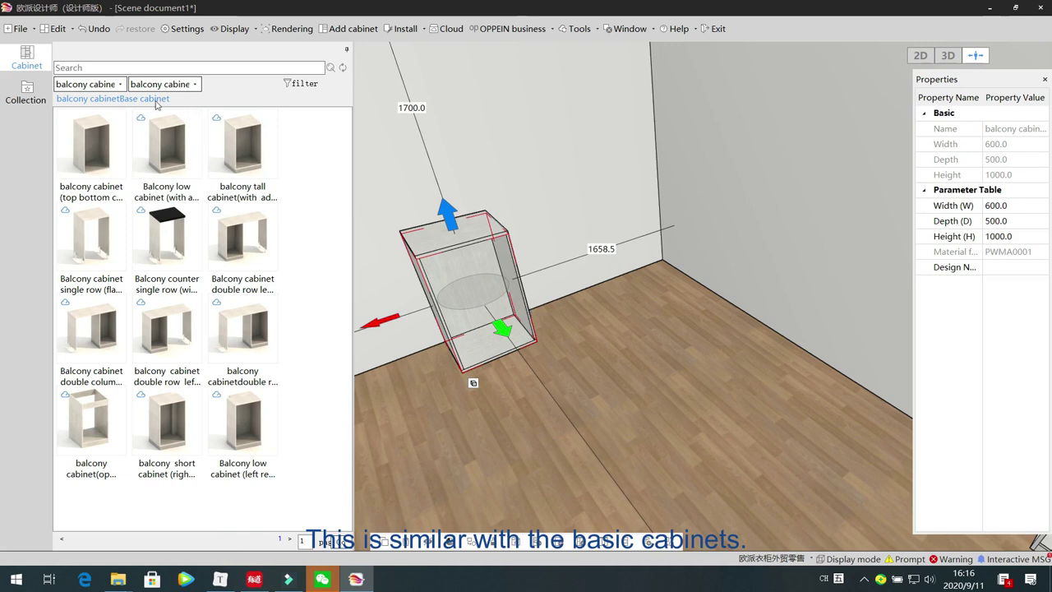
{"action": "left_click", "coordinate": [117, 85]}
{"action": "left_click", "coordinate": [604, 467]}
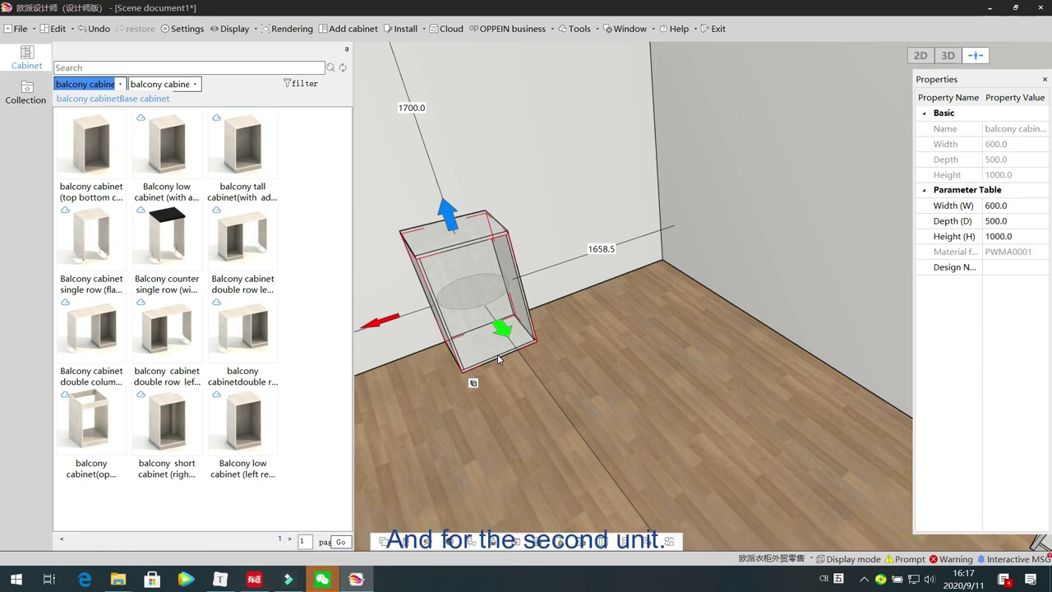
Step: Delete the first balcony cabinet and place the balcony low cabinet (with adjustable angle and aluminum alloy) against the back wall
{"action": "left_click", "coordinate": [459, 271]}
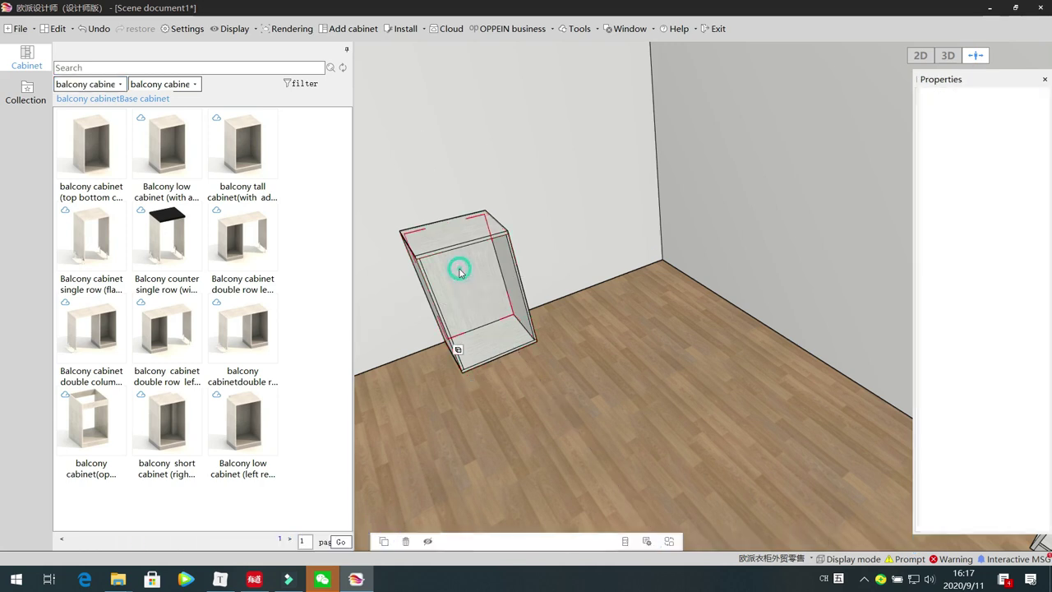
{"action": "key", "text": "Delete"}
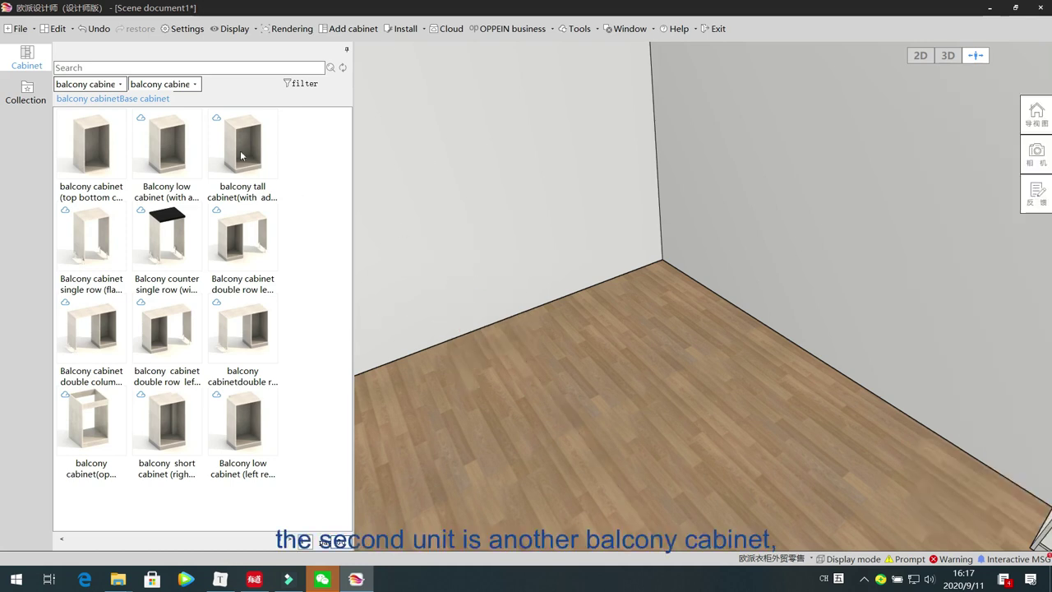
{"action": "left_click", "coordinate": [166, 145]}
{"action": "left_click_drag", "start_coordinate": [165, 145], "coordinate": [472, 326]}
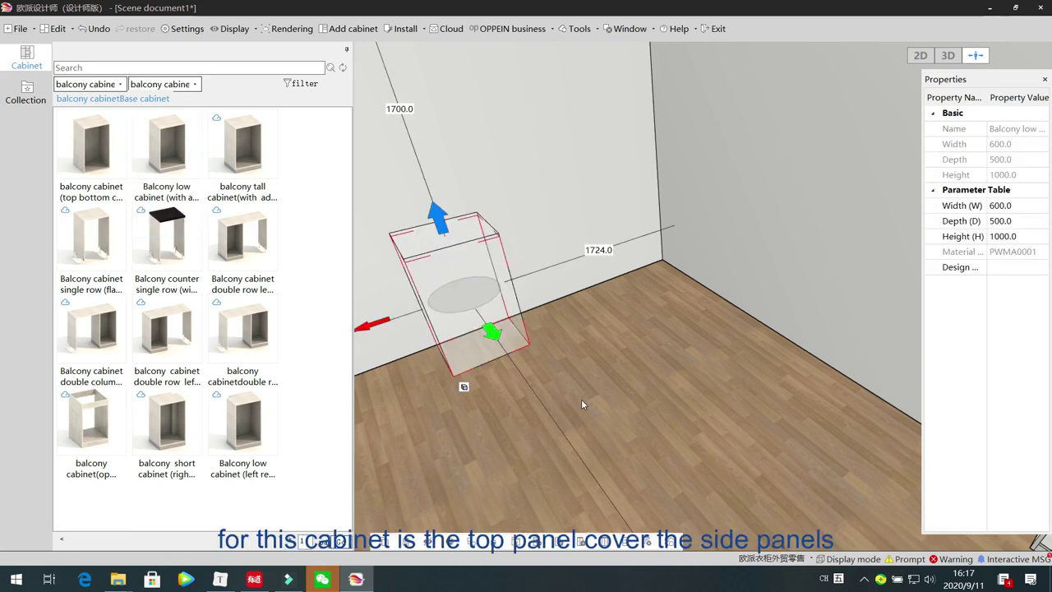
Step: Hide the balcony low cabinet's bottom panel to examine the adjustable legs, and undo the hiding
{"action": "middle_click_drag", "start_coordinate": [578, 414], "coordinate": [446, 372]}
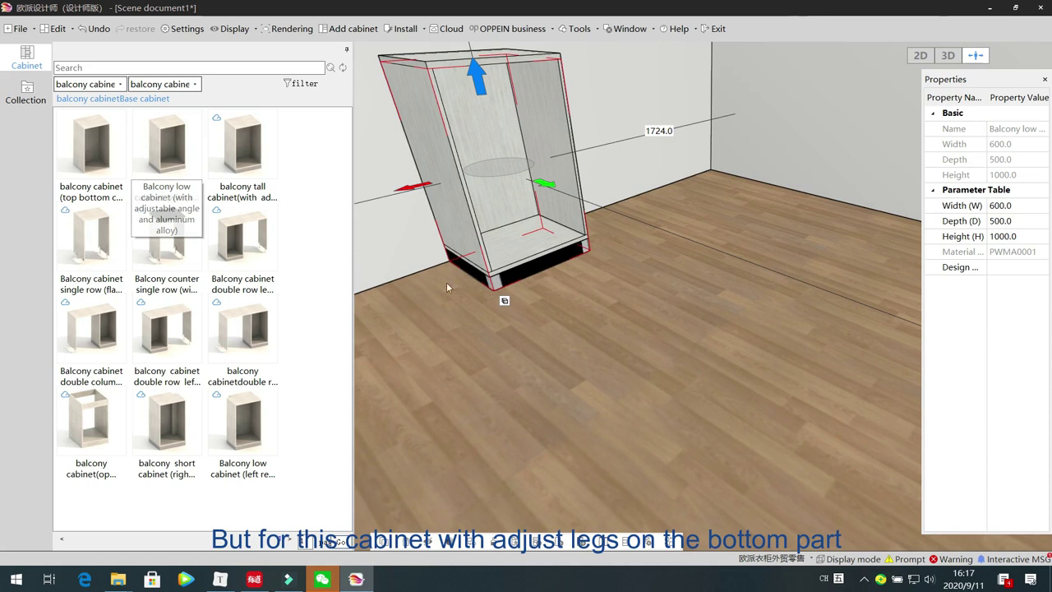
{"action": "left_click", "coordinate": [512, 261]}
{"action": "key", "text": "h"}
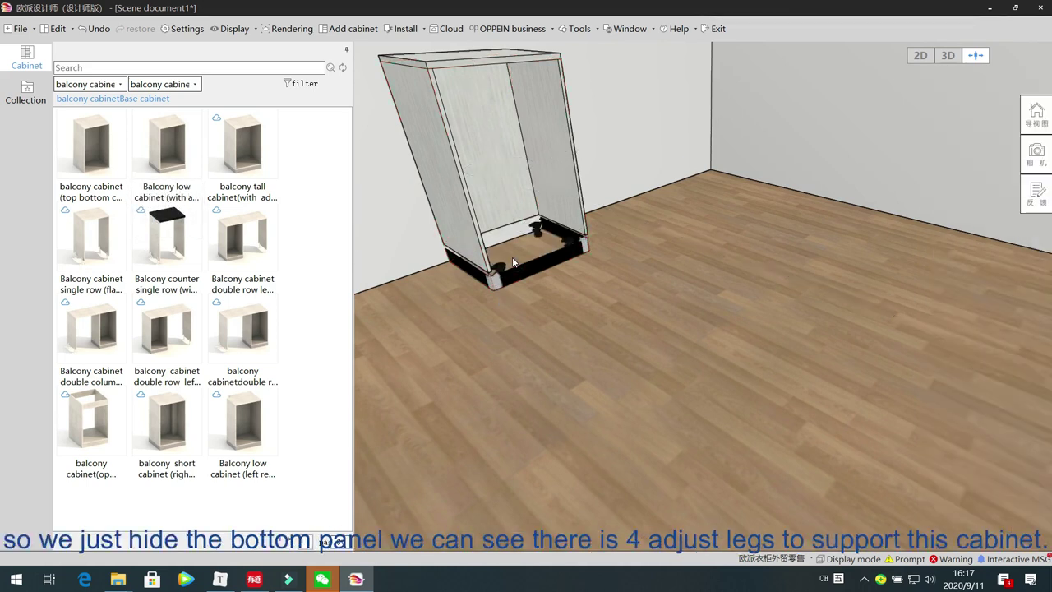
{"action": "scroll", "coordinate": [618, 318], "scroll_direction": "up", "scroll_amount": 3}
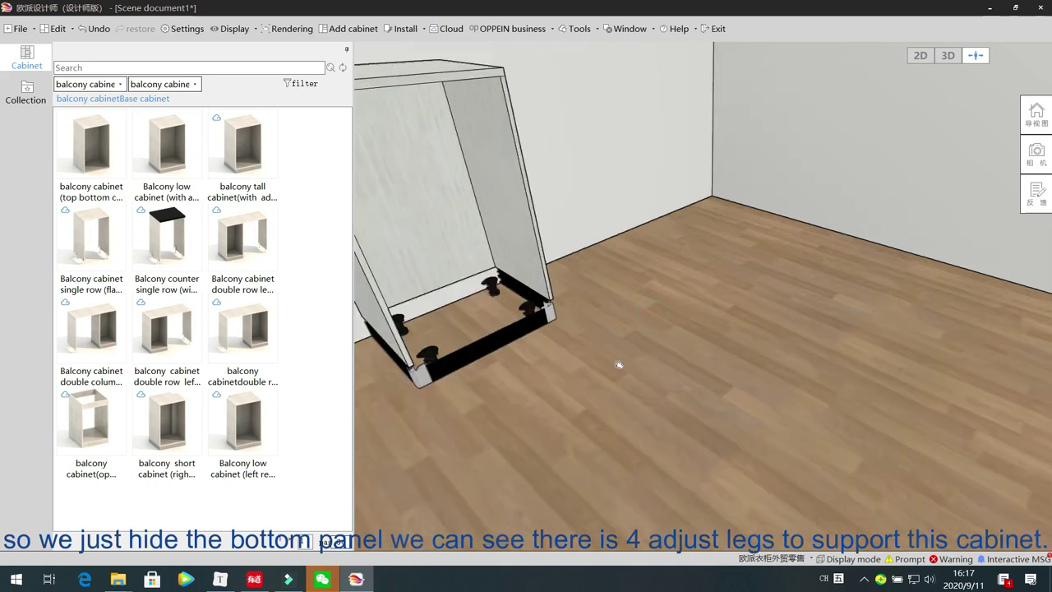
{"action": "middle_click_drag", "start_coordinate": [620, 364], "coordinate": [630, 355]}
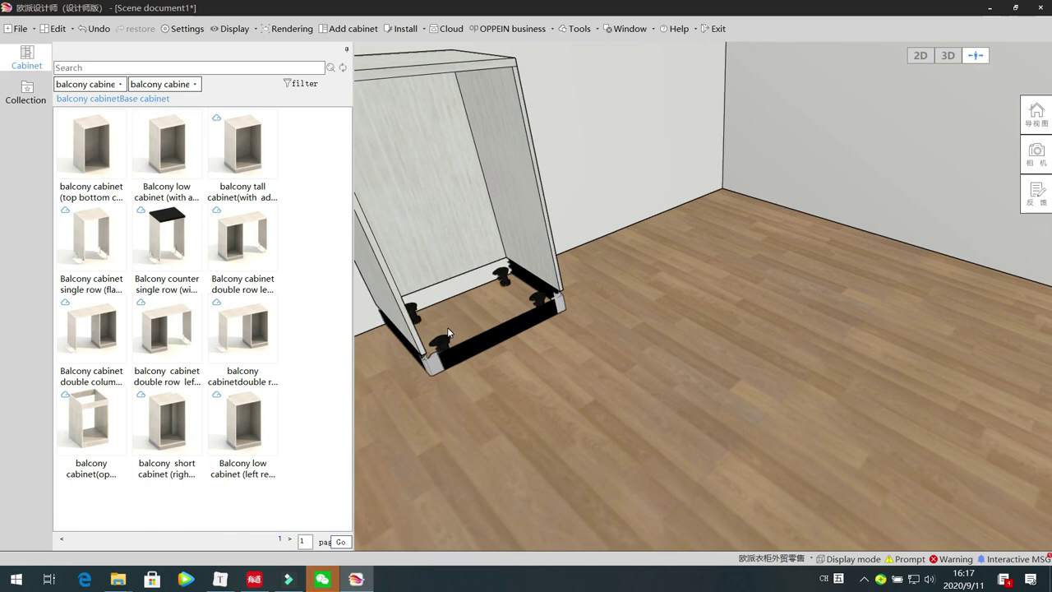
{"action": "key", "text": "ctrl+z"}
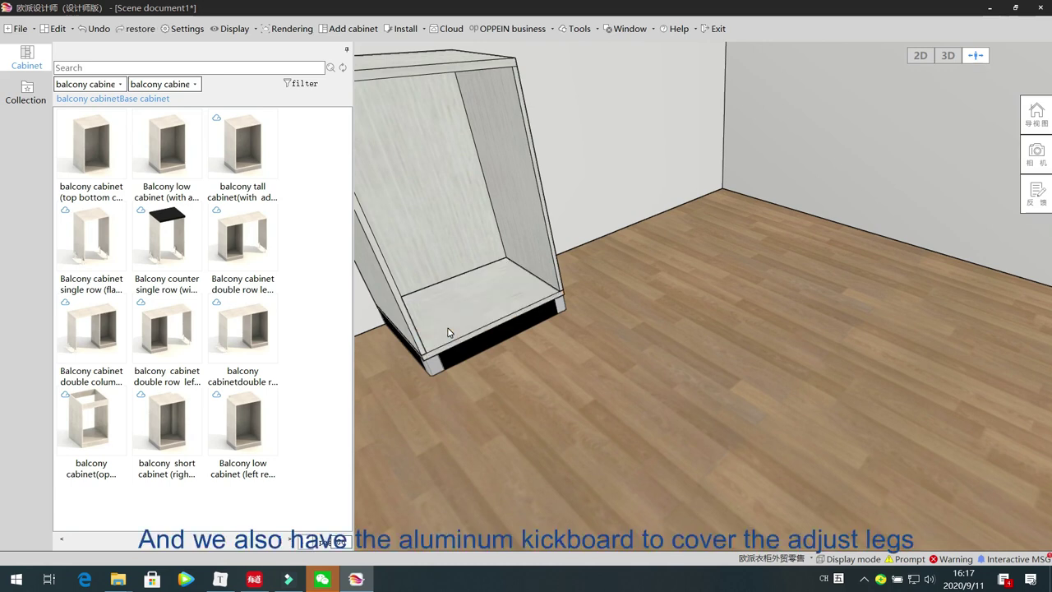
Step: Inspect the balcony low cabinet's aluminum kickboard and bottom panel, and select the whole cabinet
{"action": "left_click", "coordinate": [534, 325]}
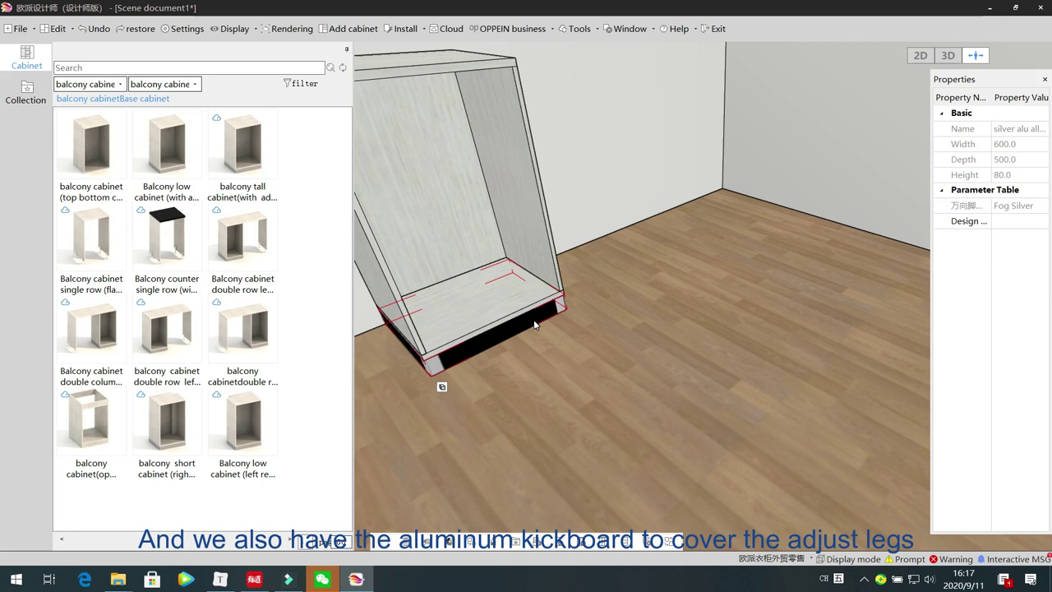
{"action": "left_click_drag", "start_coordinate": [669, 334], "coordinate": [576, 334]}
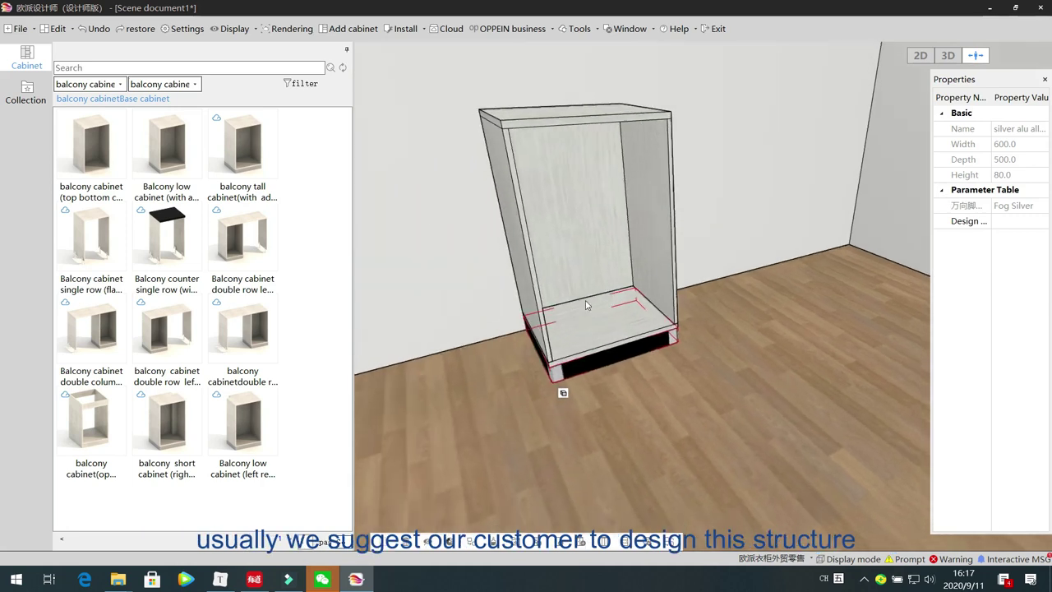
{"action": "left_click", "coordinate": [576, 341]}
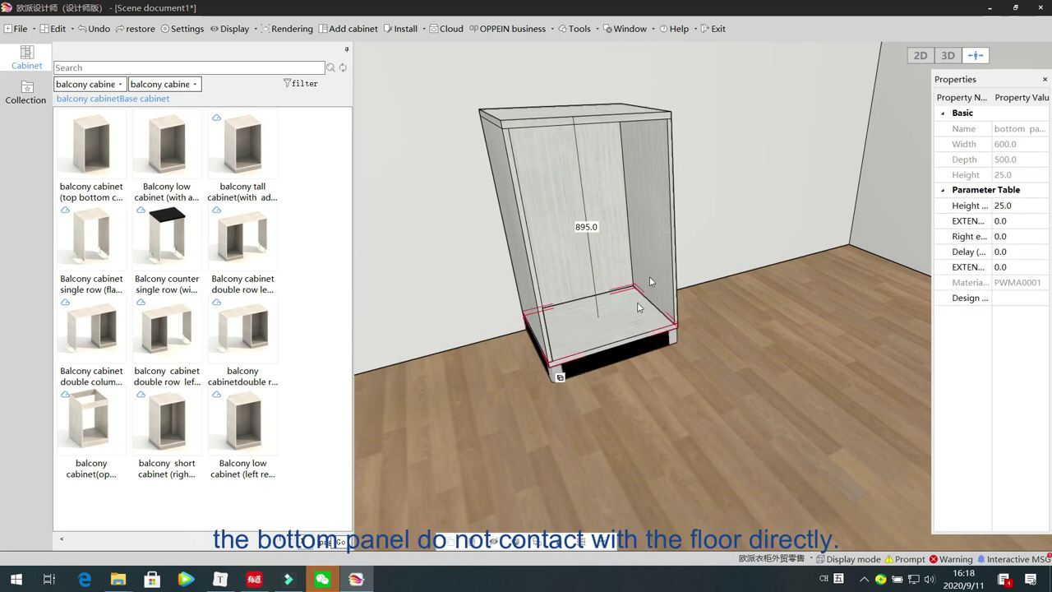
{"action": "left_click", "coordinate": [563, 187]}
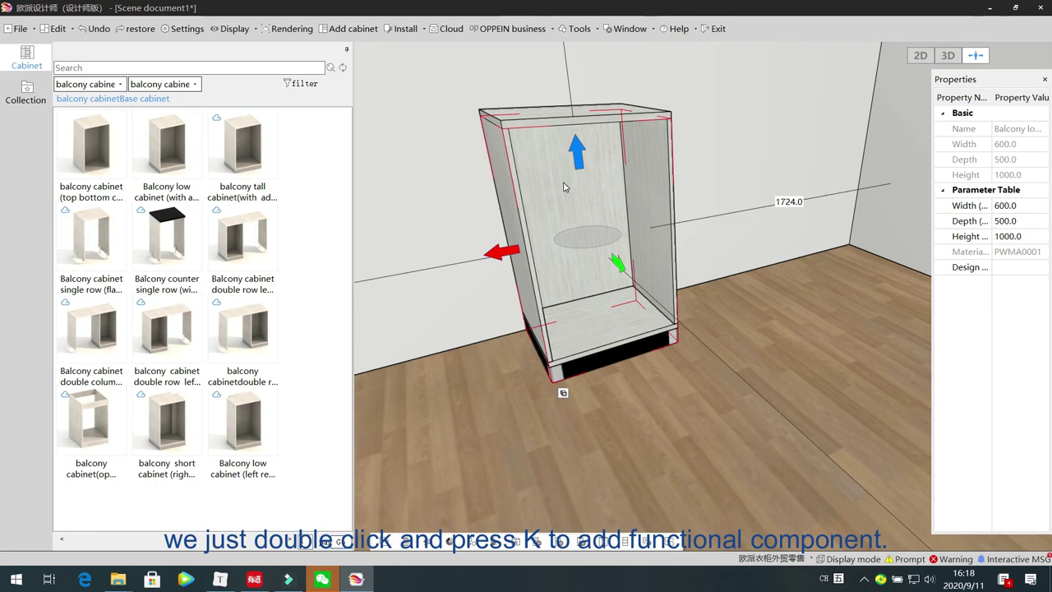
Step: Browse the board and functional accessory categories available for the low cabinet, close the library, and select the aluminum kickboard
{"action": "key", "text": "k"}
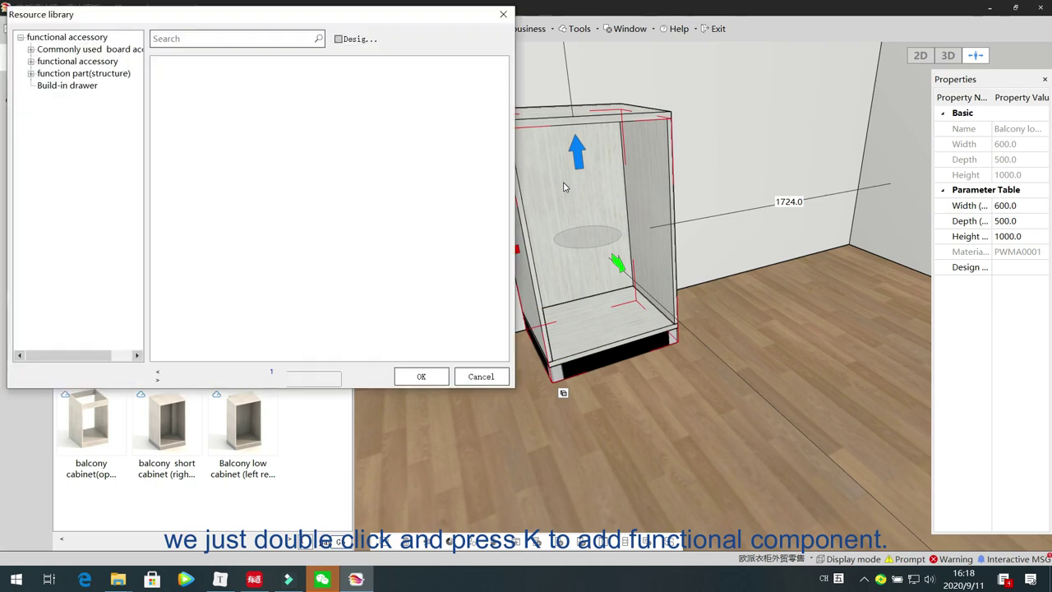
{"action": "left_click", "coordinate": [30, 50]}
{"action": "left_click", "coordinate": [31, 85]}
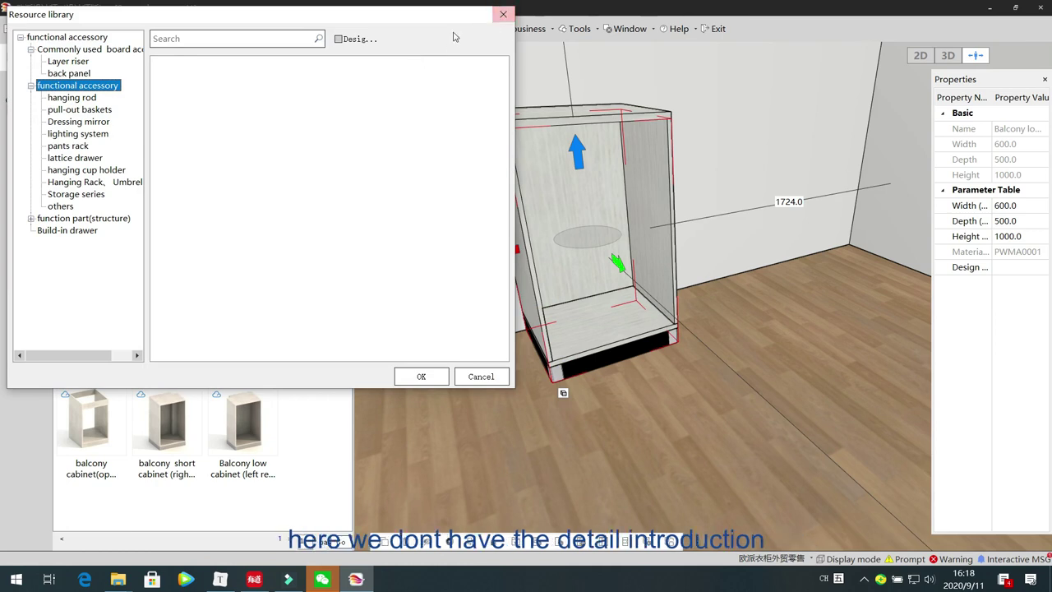
{"action": "left_click", "coordinate": [508, 16]}
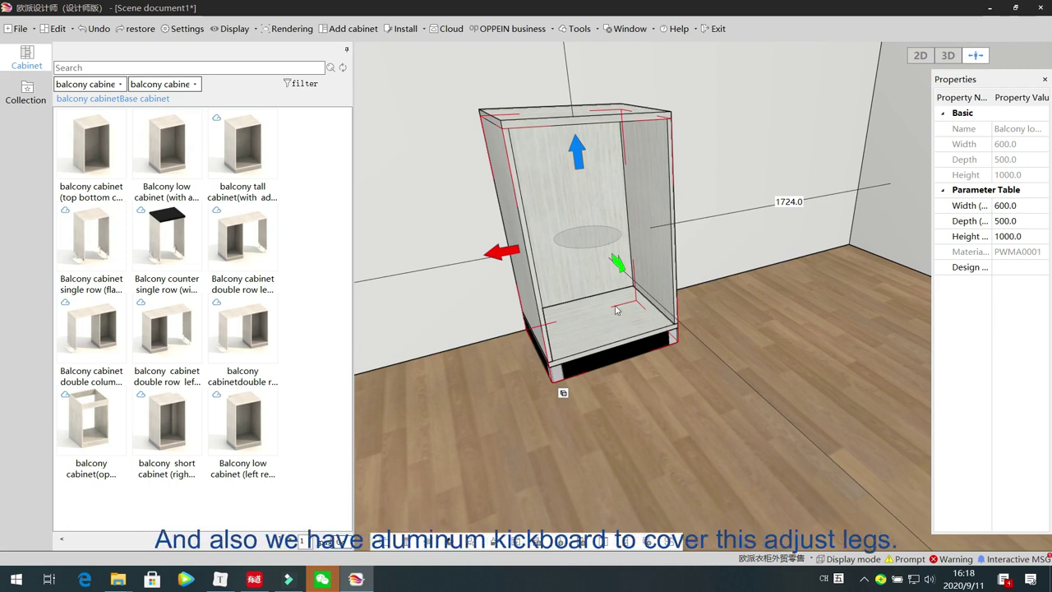
{"action": "left_click", "coordinate": [624, 345]}
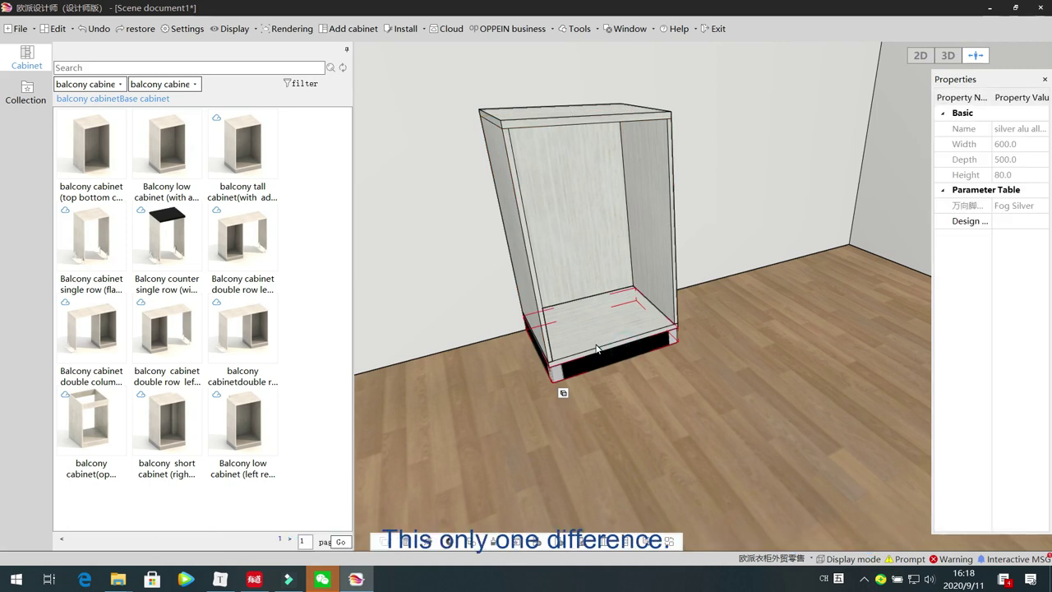
Step: Place the balcony tall cabinet (with adjustable corner with aluminium alloy) against the back wall beside the low cabinet
{"action": "left_click_drag", "start_coordinate": [467, 420], "coordinate": [729, 494]}
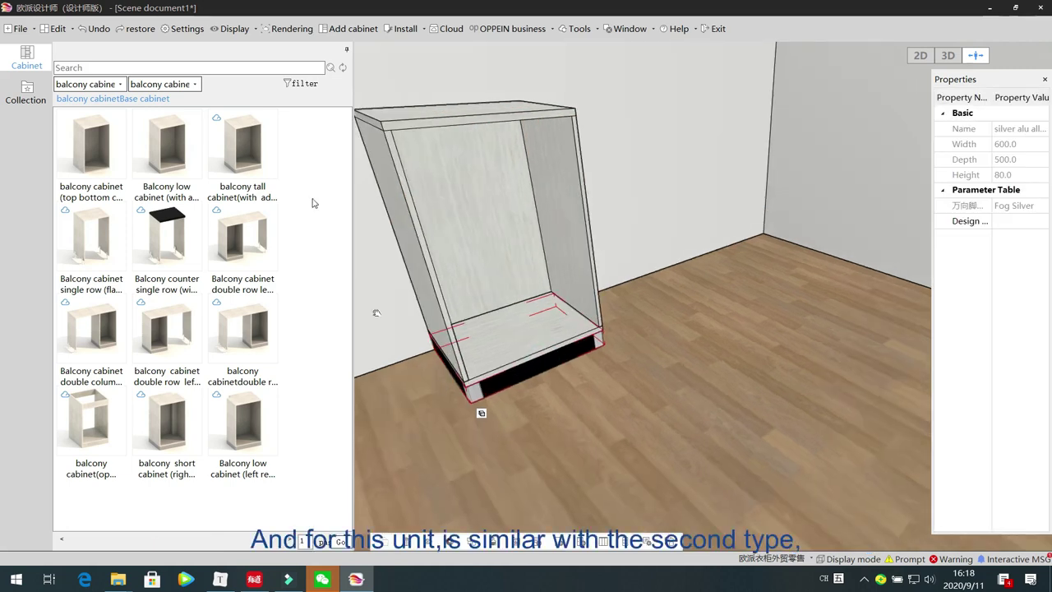
{"action": "left_click", "coordinate": [258, 153]}
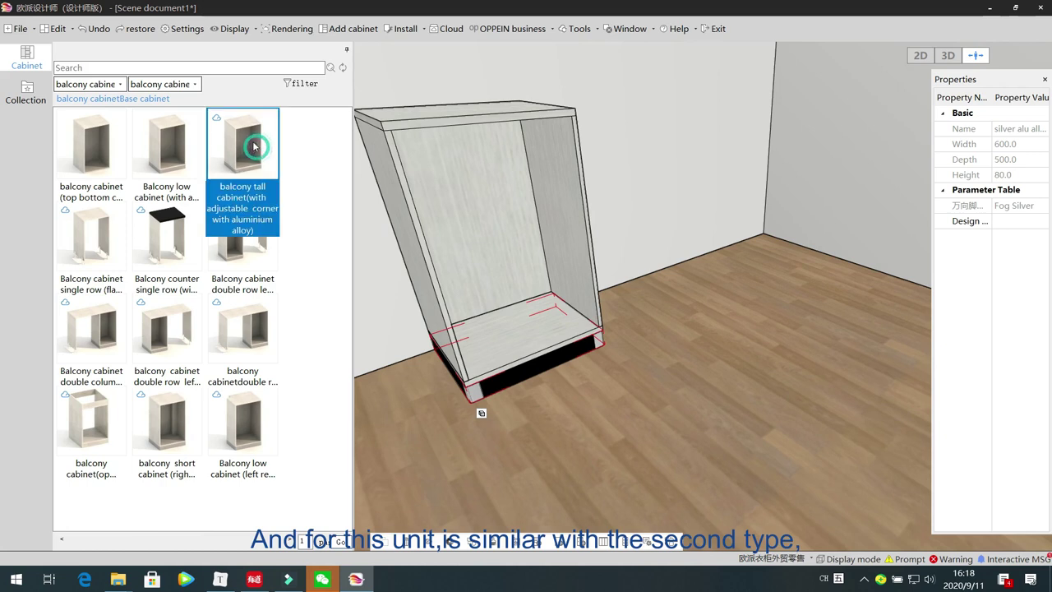
{"action": "left_click", "coordinate": [663, 244]}
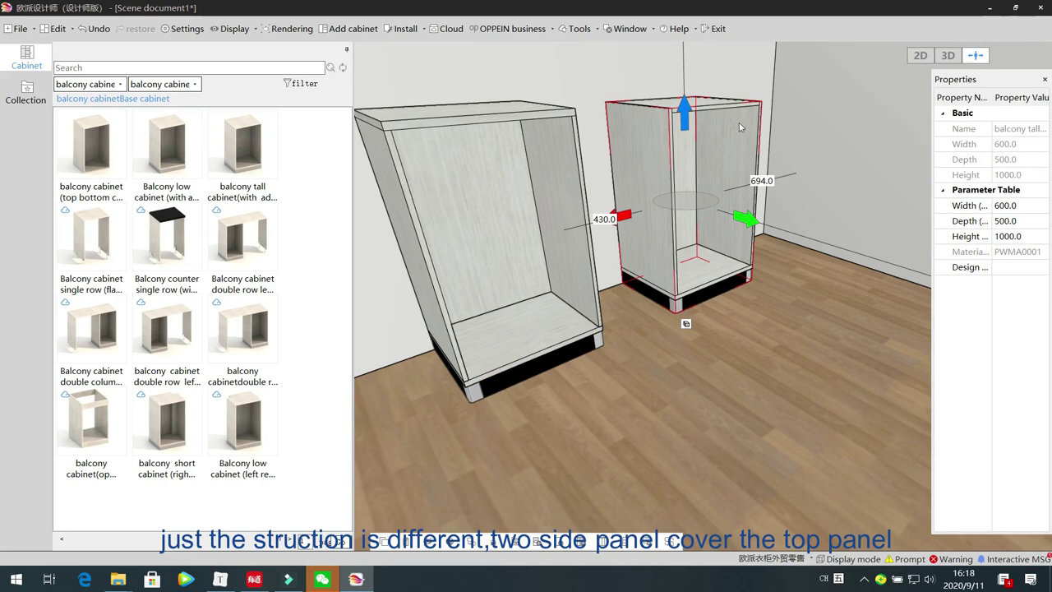
{"action": "left_click", "coordinate": [791, 402]}
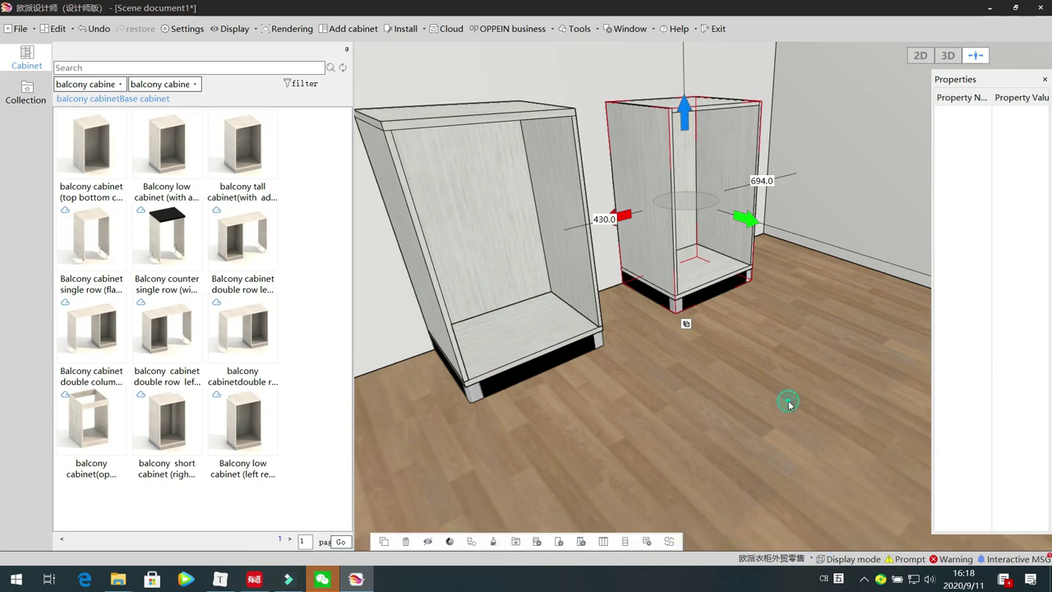
Step: Place the Balcony cabinet single row (flat top) against the adjacent wall, near the tall cabinet, to view its side-mounted legs
{"action": "left_click_drag", "start_coordinate": [749, 403], "coordinate": [779, 418]}
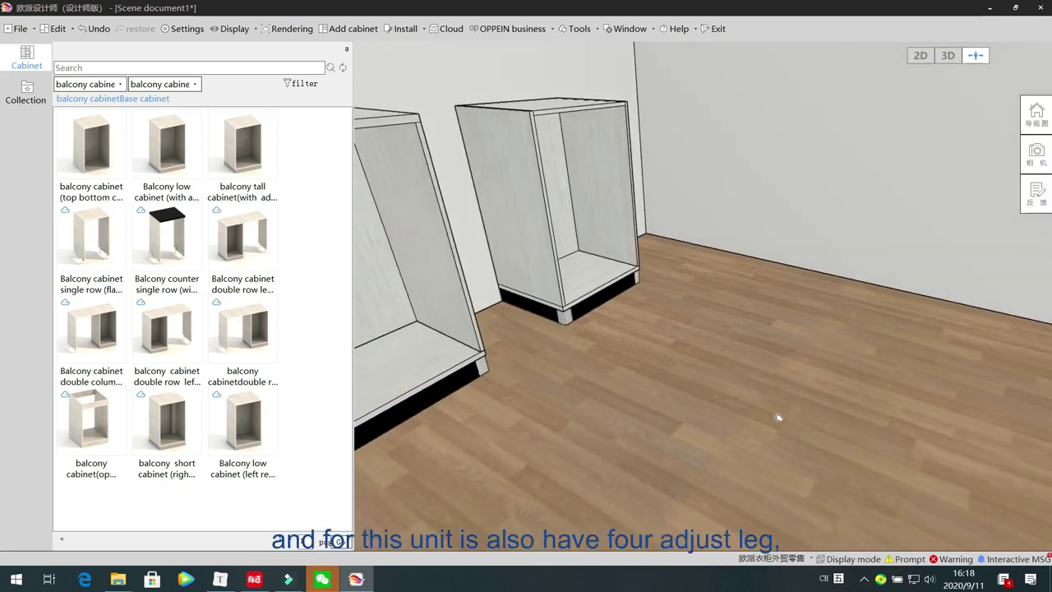
{"action": "left_click", "coordinate": [96, 234]}
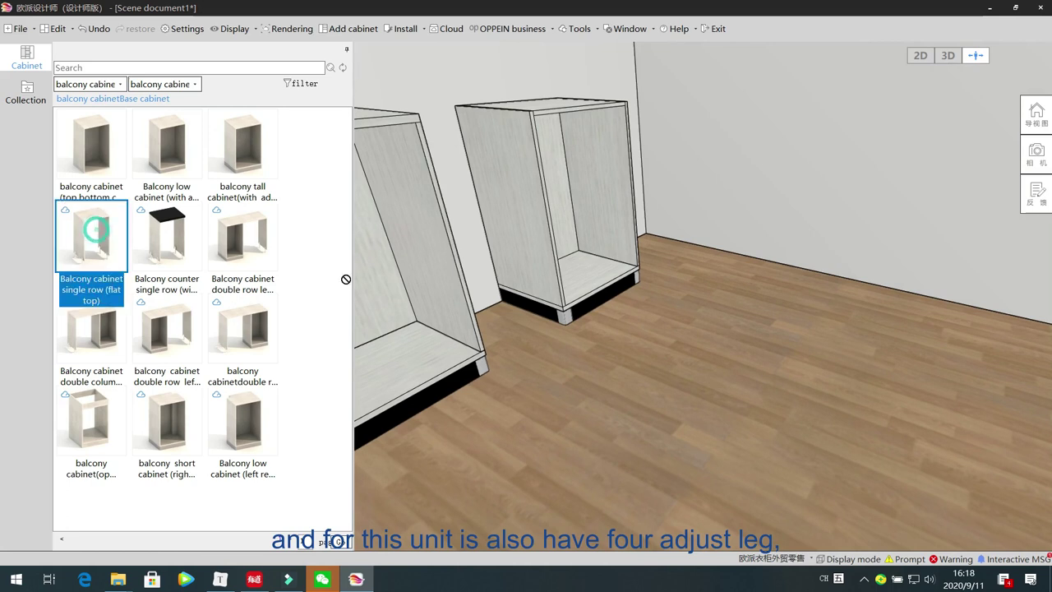
{"action": "left_click", "coordinate": [794, 275]}
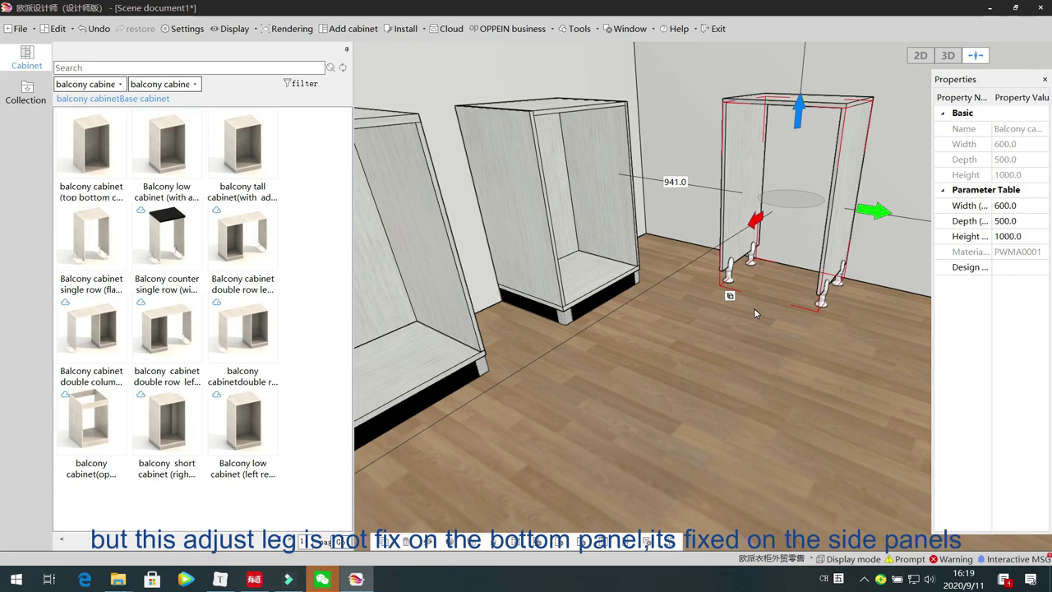
{"action": "left_click", "coordinate": [721, 373]}
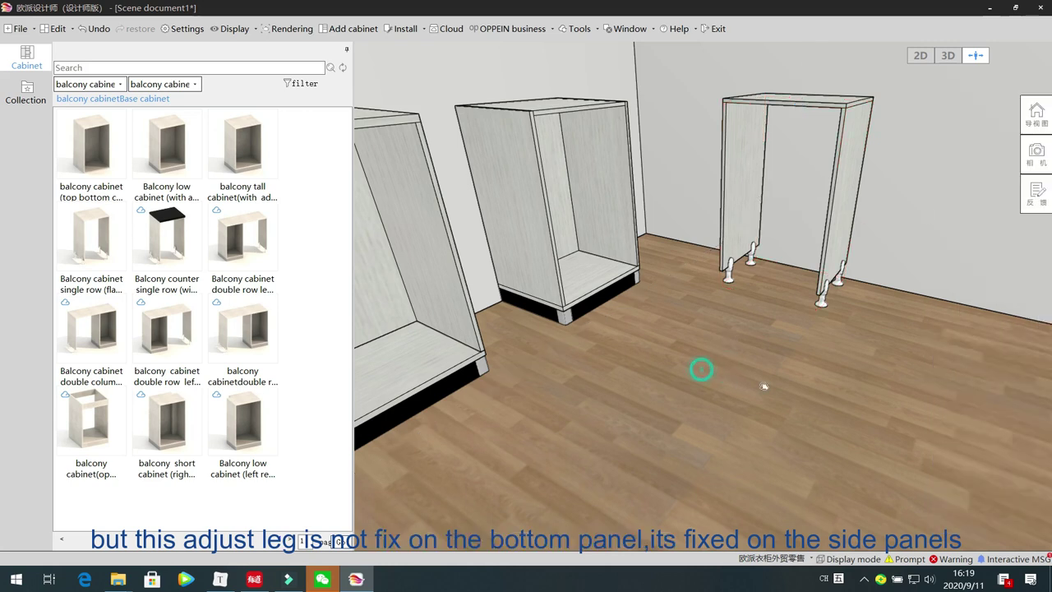
{"action": "left_click_drag", "start_coordinate": [763, 385], "coordinate": [769, 383]}
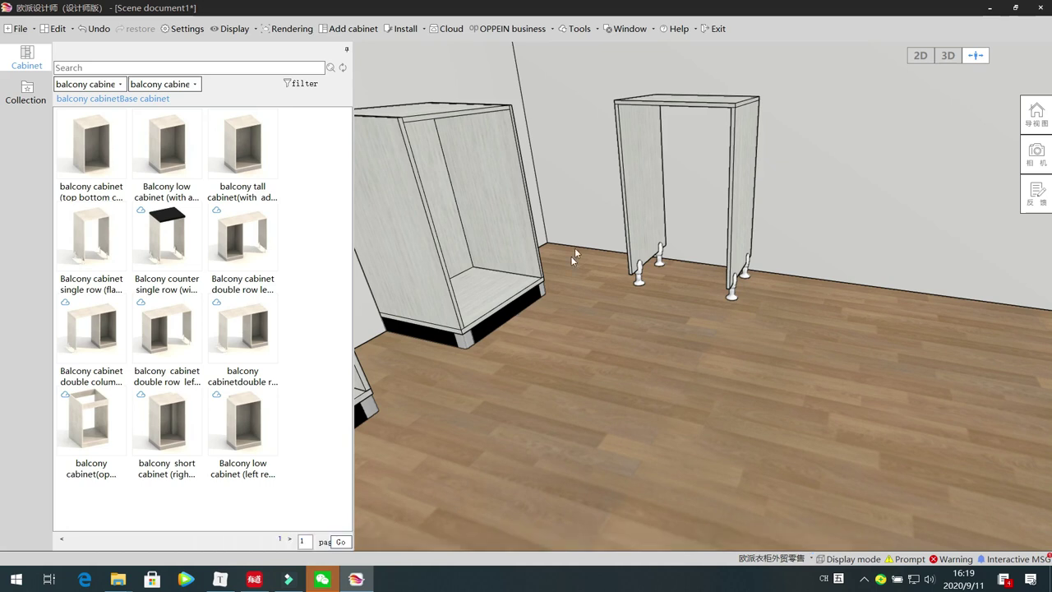
Step: Add the back panel (forward) from the function component library to the flat-top single-row cabinet
{"action": "left_click", "coordinate": [639, 138]}
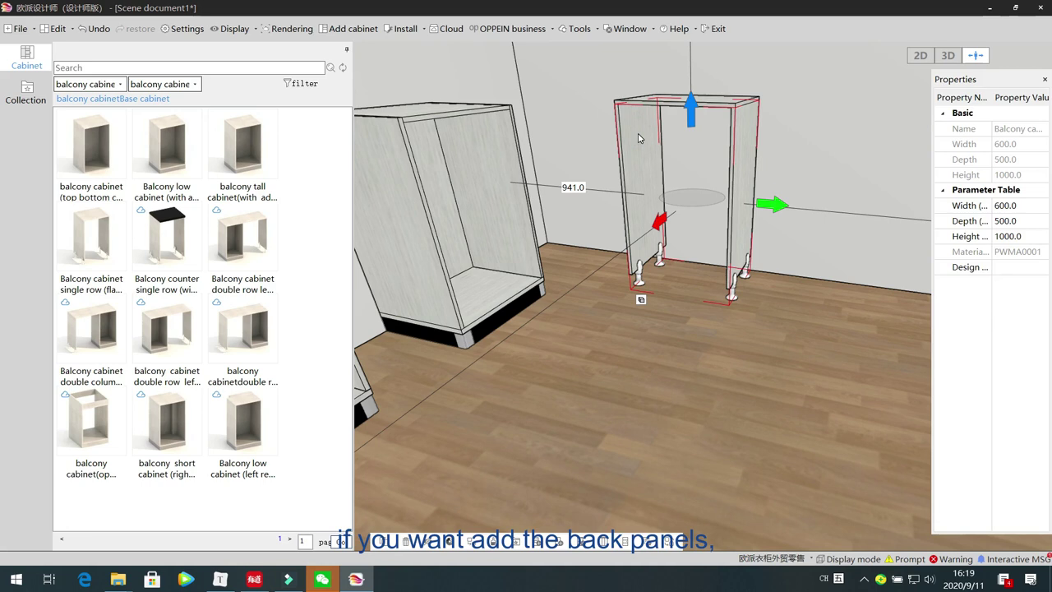
{"action": "right_click", "coordinate": [639, 138]}
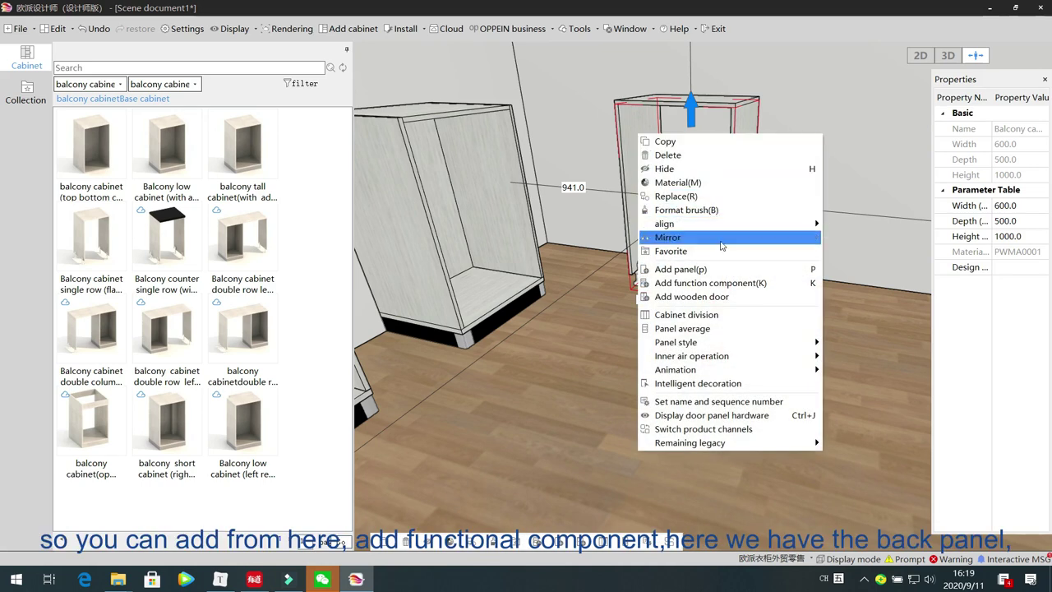
{"action": "left_click", "coordinate": [710, 283]}
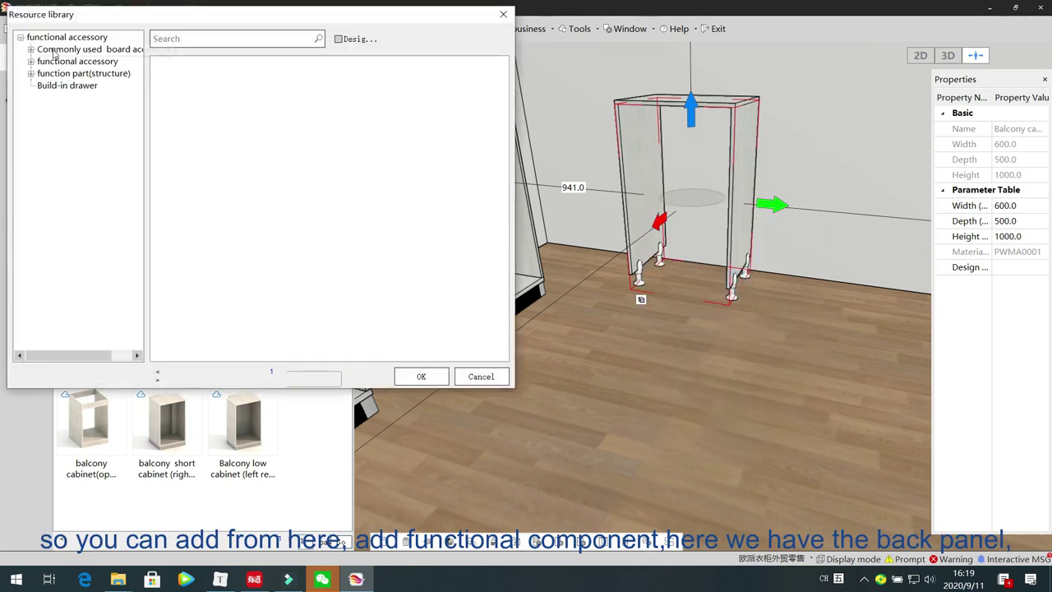
{"action": "left_click", "coordinate": [31, 50]}
{"action": "left_click", "coordinate": [68, 73]}
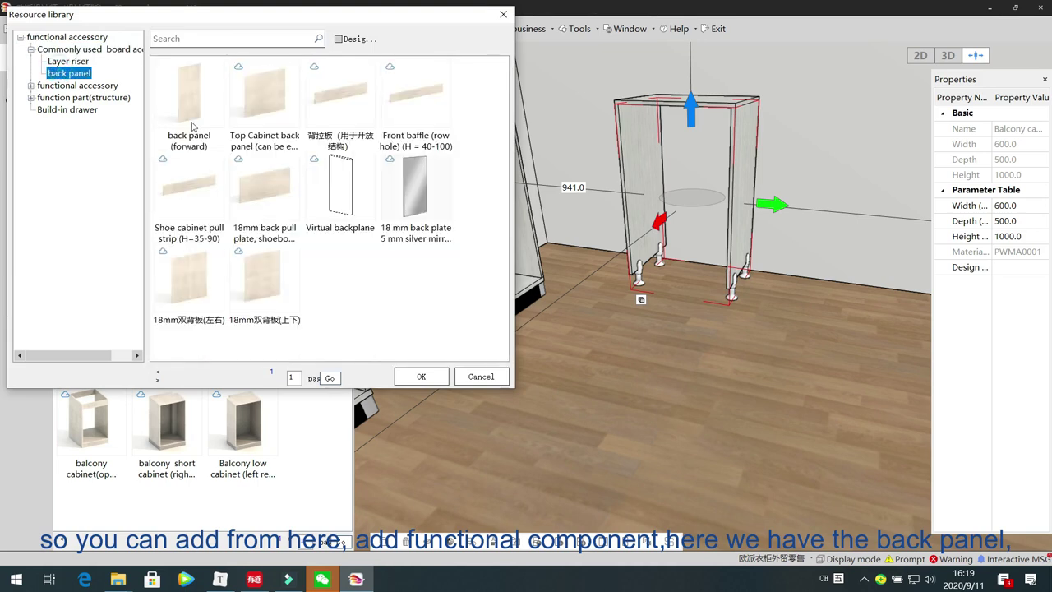
{"action": "left_click", "coordinate": [192, 105]}
{"action": "left_click_drag", "start_coordinate": [192, 104], "coordinate": [667, 173]}
{"action": "left_click", "coordinate": [481, 376]}
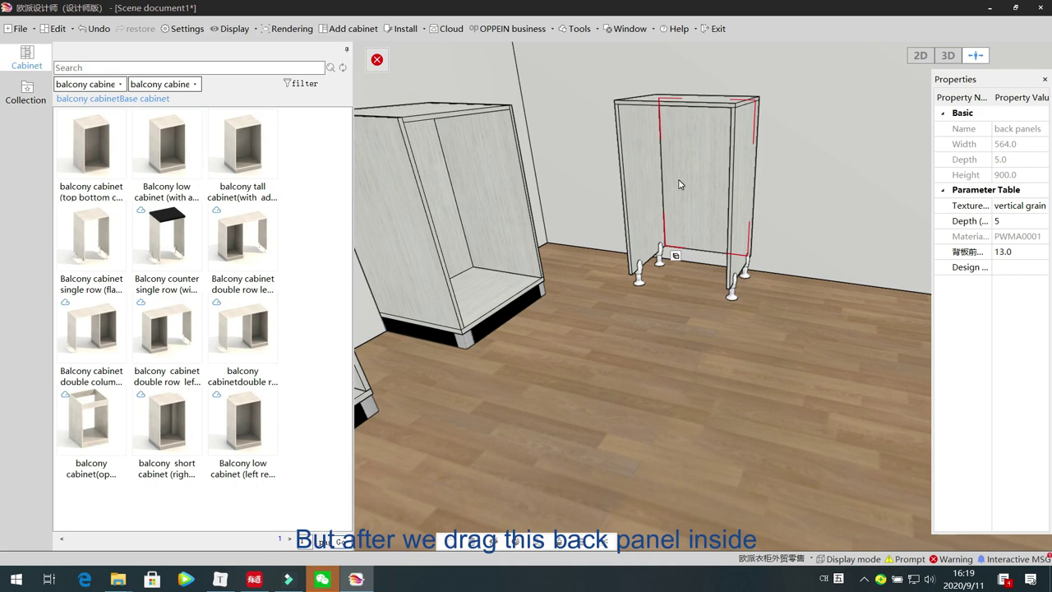
Step: Check the process inspection warning for the added back panel, and delete the panel from the flat-top cabinet
{"action": "left_click", "coordinate": [378, 61]}
{"action": "left_click", "coordinate": [212, 111]}
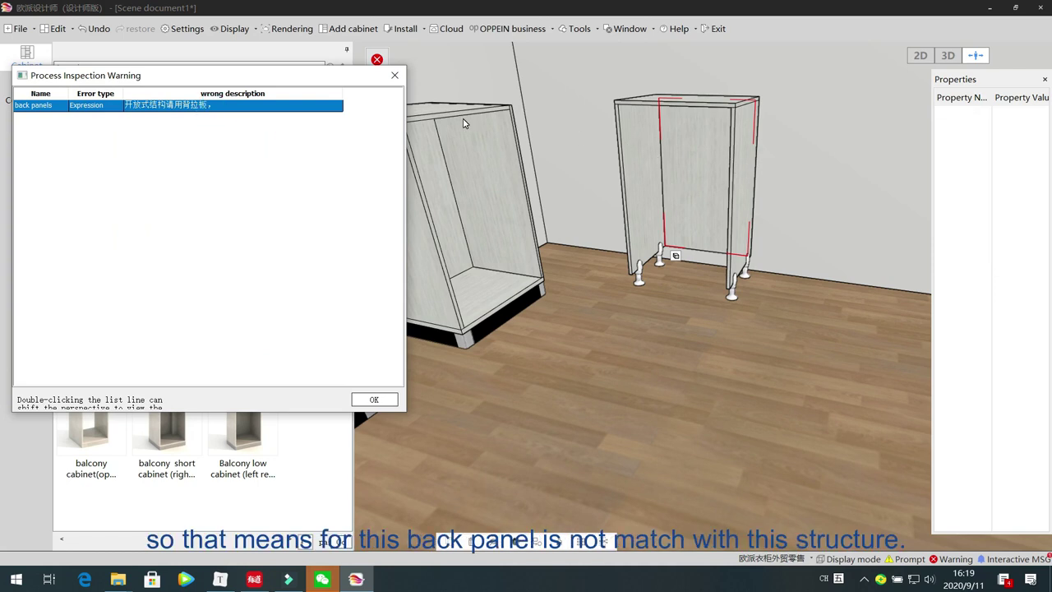
{"action": "left_click", "coordinate": [393, 76]}
{"action": "left_click", "coordinate": [699, 183]}
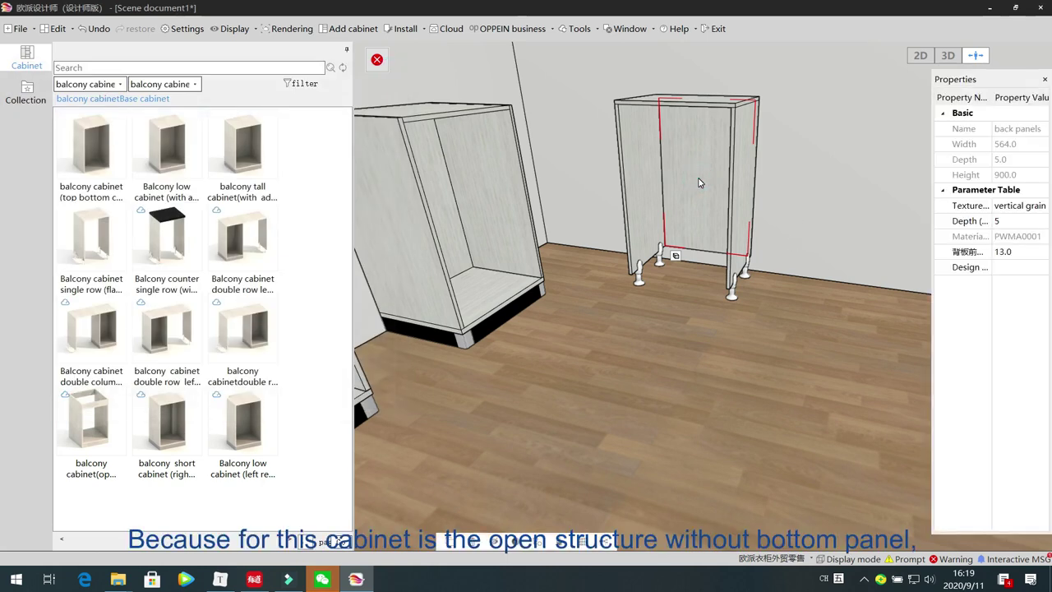
{"action": "key", "text": "Delete"}
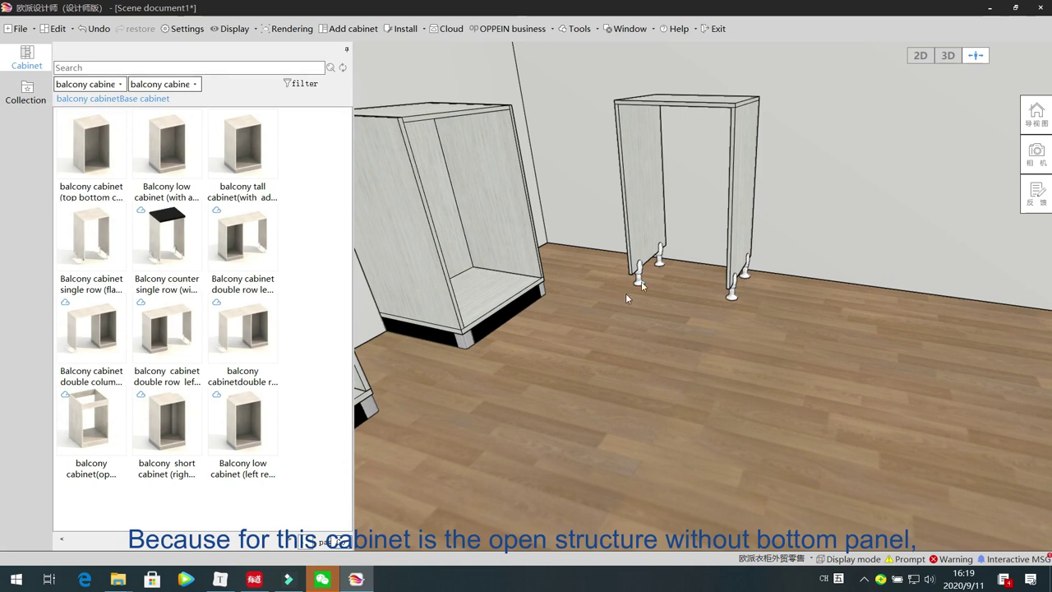
Step: Add the open-structure back panel 背拉板 (用于开放结构) from the function component library to the flat-top single-row cabinet
{"action": "left_click", "coordinate": [639, 158]}
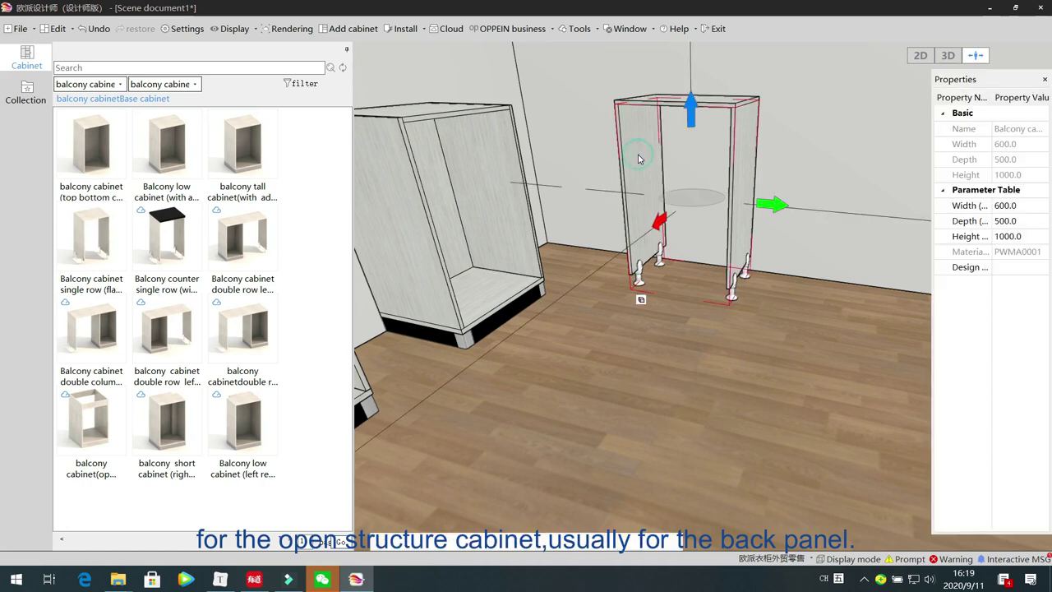
{"action": "right_click", "coordinate": [639, 159]}
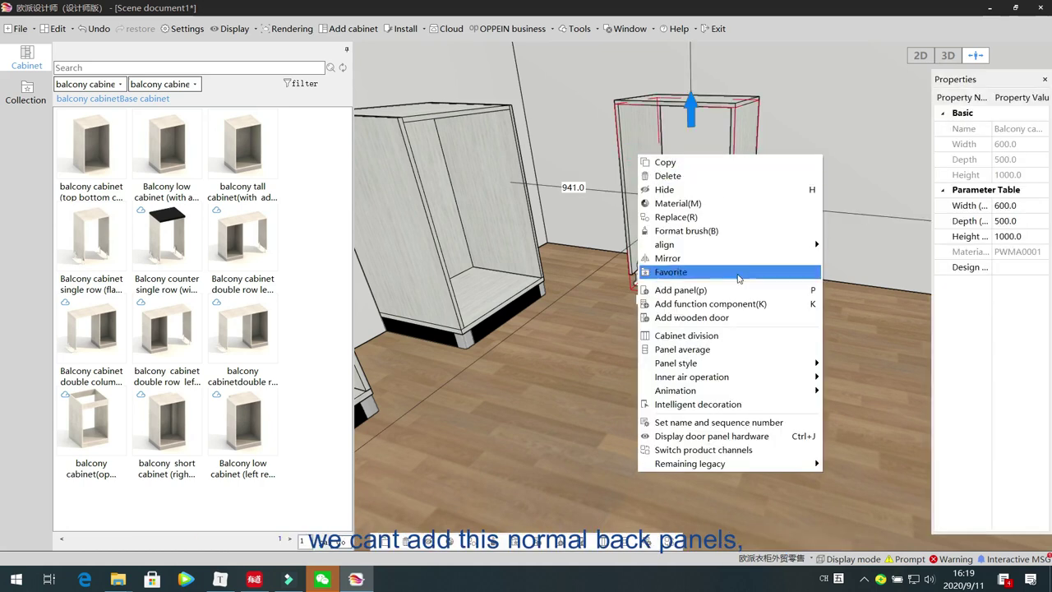
{"action": "left_click", "coordinate": [742, 303]}
{"action": "double_click", "coordinate": [82, 49]}
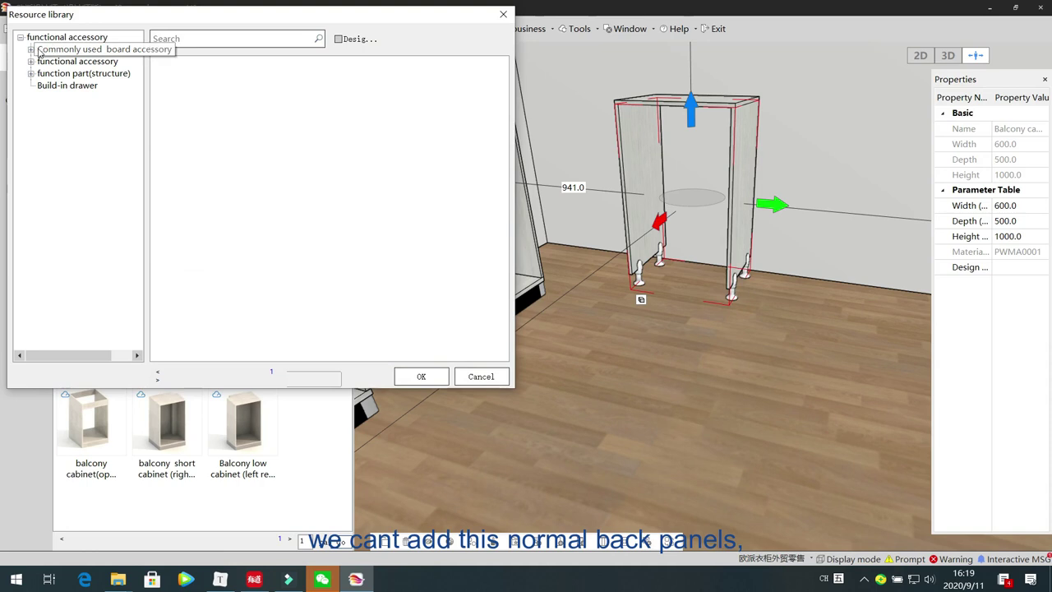
{"action": "left_click", "coordinate": [66, 62]}
{"action": "left_click", "coordinate": [69, 73]}
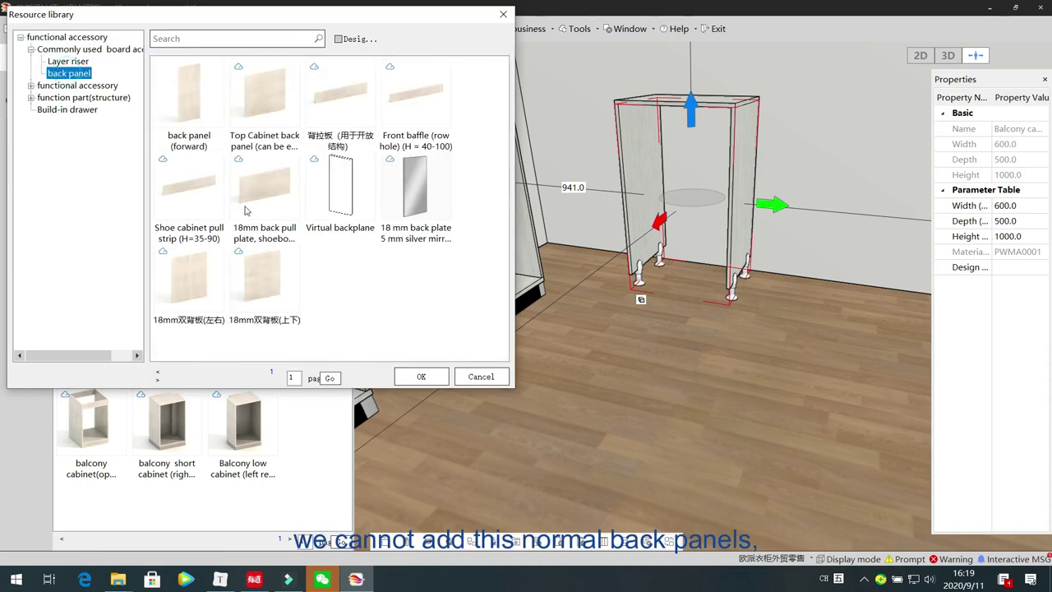
{"action": "left_click", "coordinate": [335, 93]}
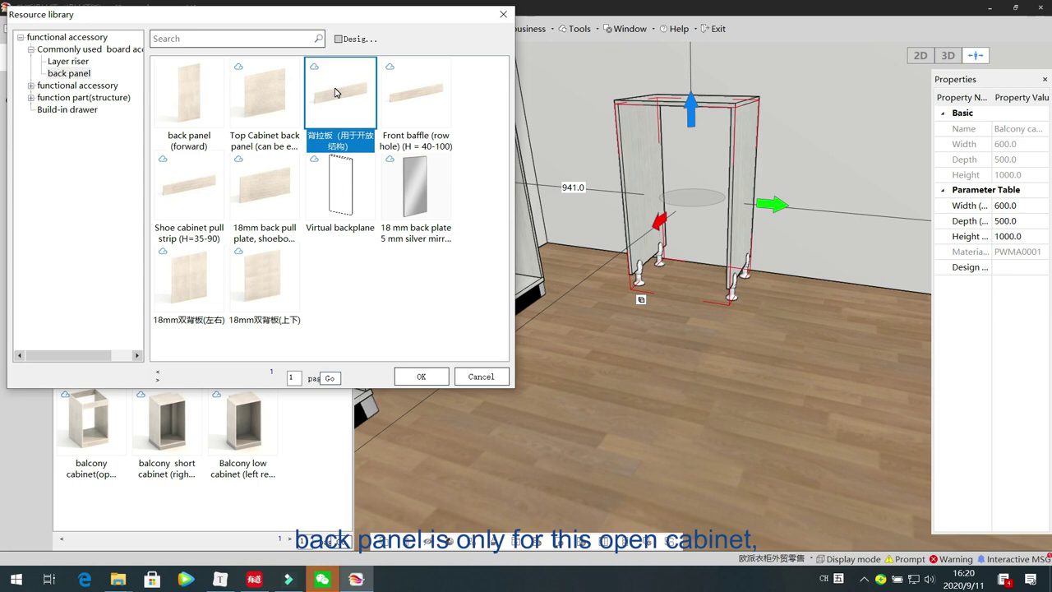
{"action": "left_click", "coordinate": [420, 377]}
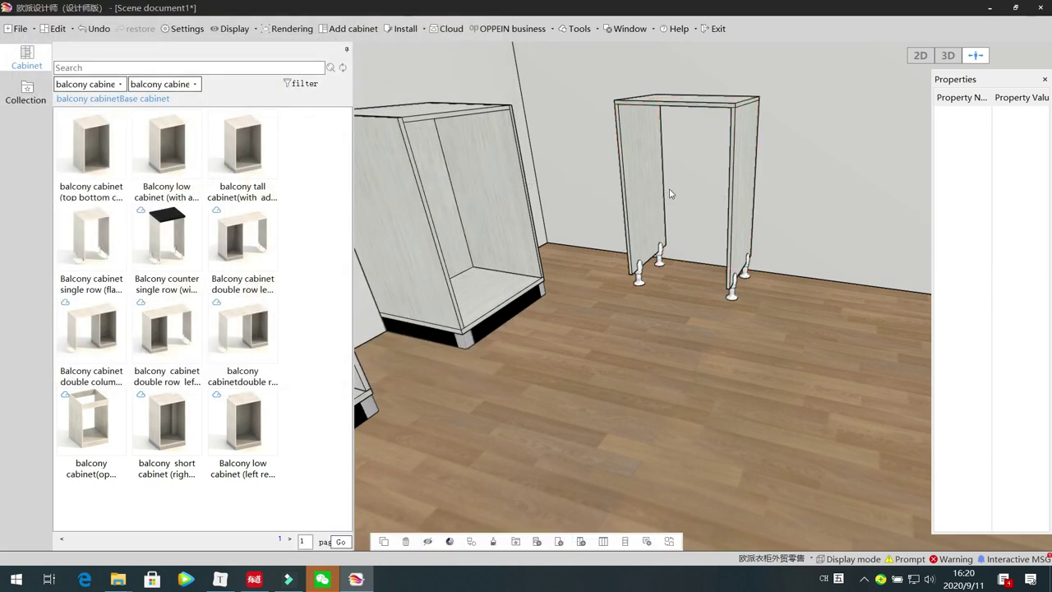
{"action": "left_click", "coordinate": [686, 188]}
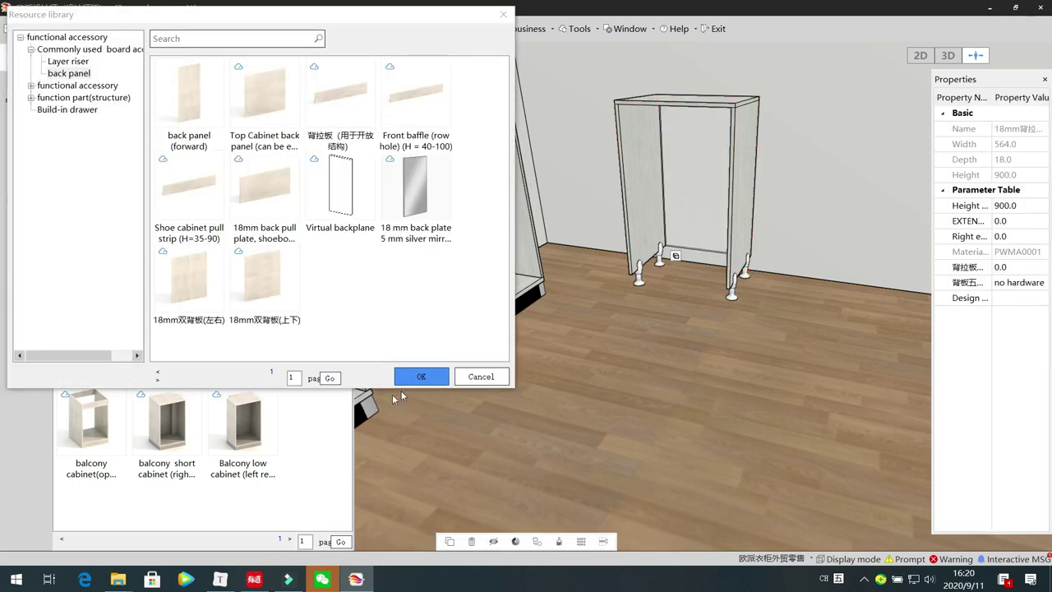
{"action": "left_click", "coordinate": [481, 377]}
{"action": "left_click", "coordinate": [664, 374]}
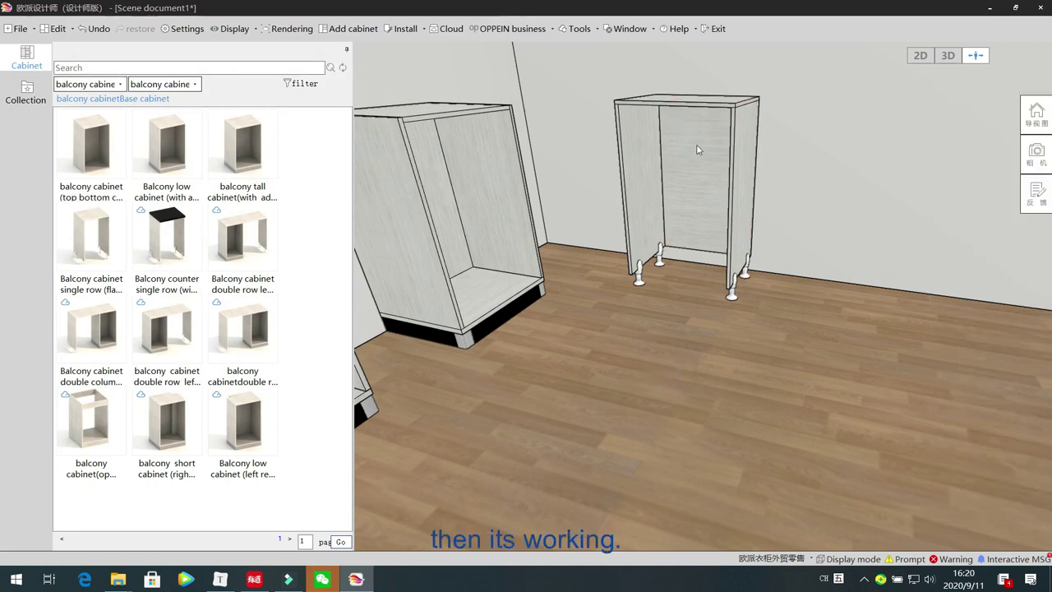
Step: Delete the flat-top cabinet's back panel and place the Balcony counter single row (with countertop) beside it against the same wall
{"action": "left_click", "coordinate": [714, 168]}
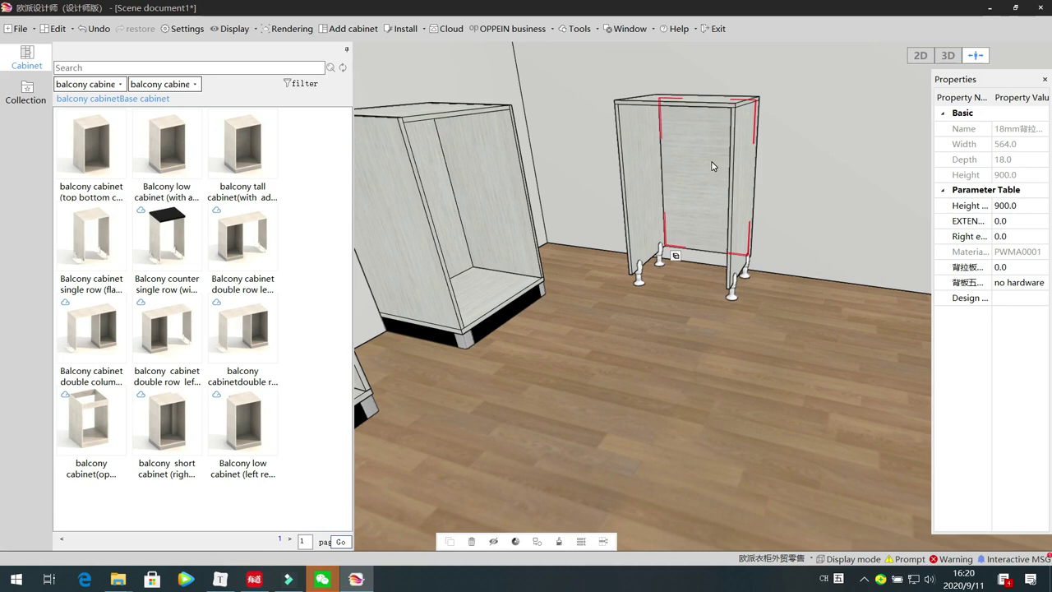
{"action": "key", "text": "Delete"}
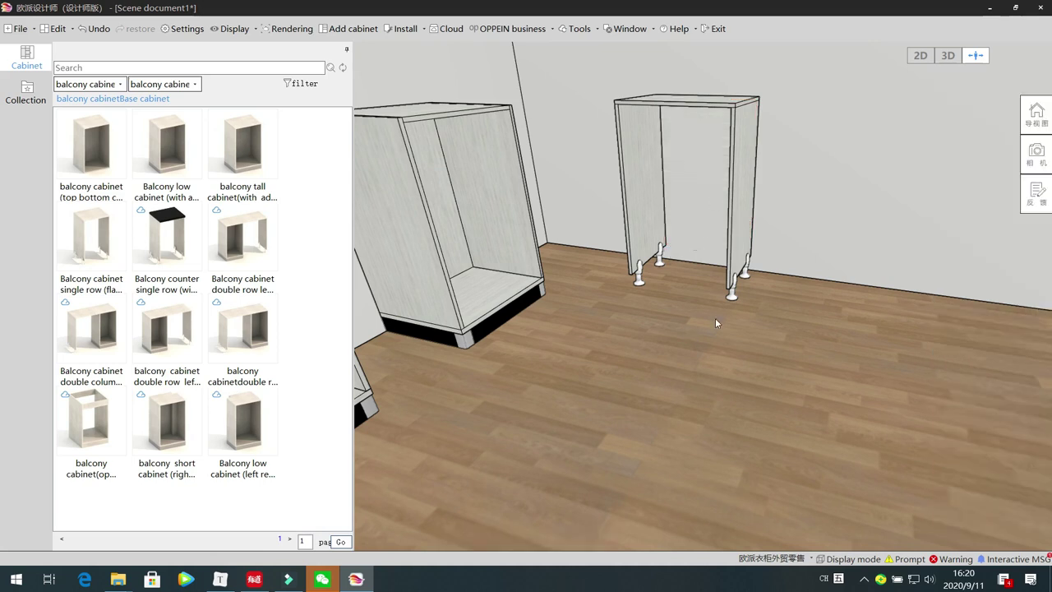
{"action": "left_click", "coordinate": [188, 238]}
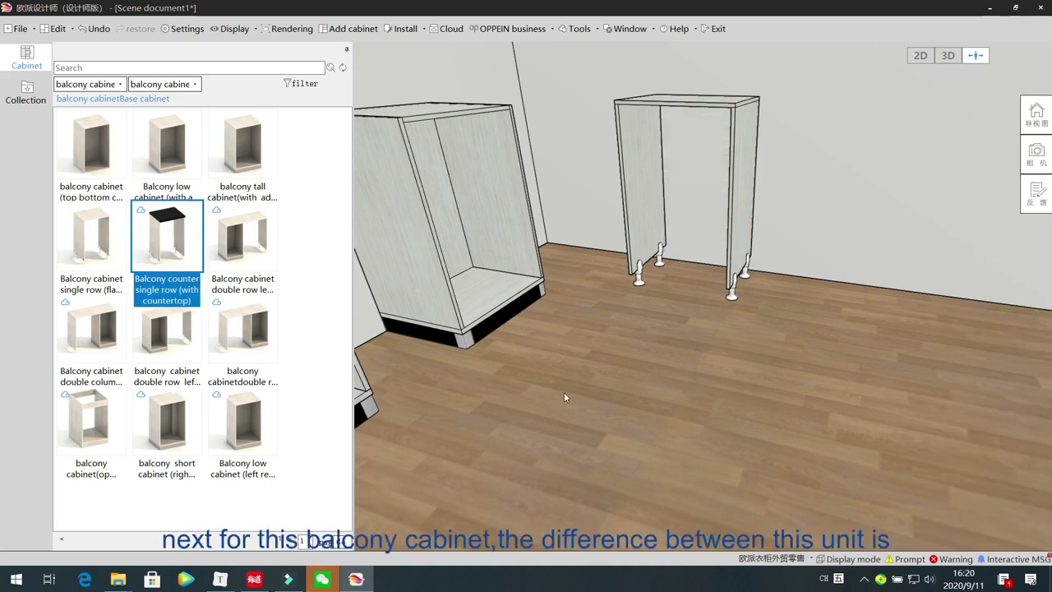
{"action": "left_click_drag", "start_coordinate": [494, 388], "coordinate": [604, 378]}
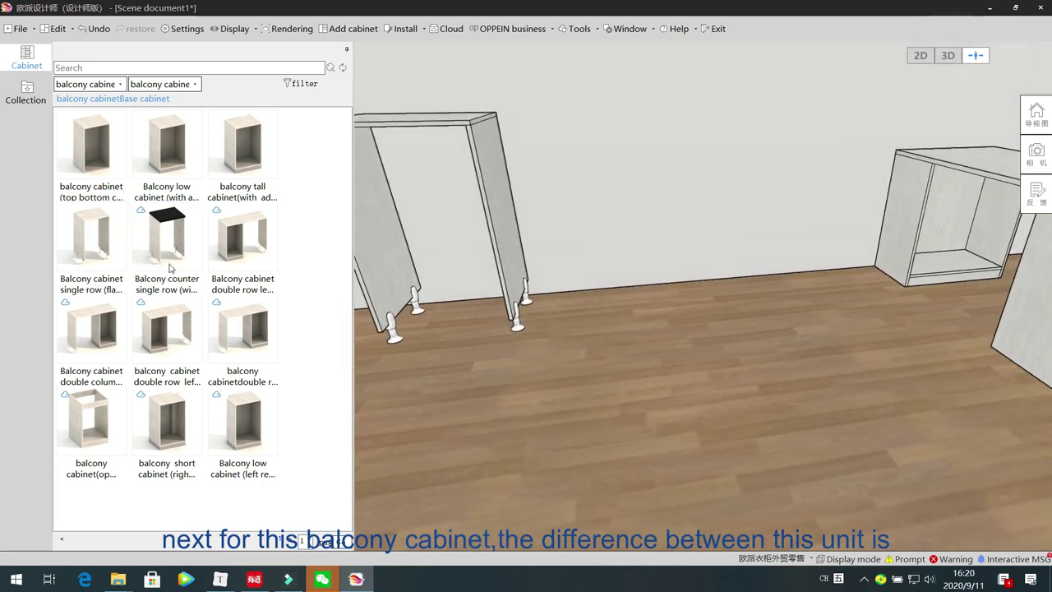
{"action": "left_click", "coordinate": [177, 217]}
{"action": "left_click", "coordinate": [629, 258]}
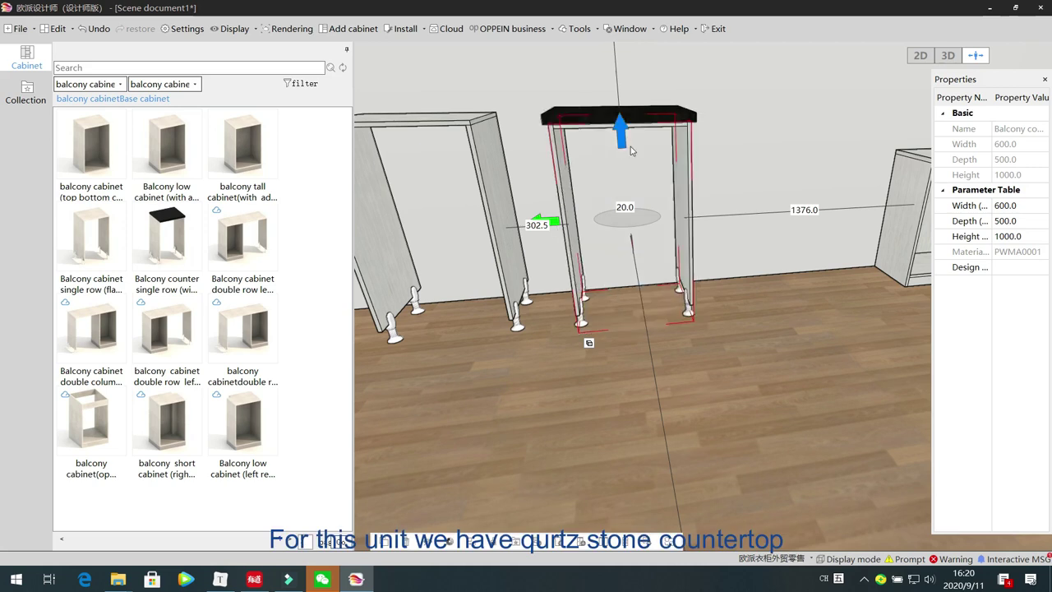
Step: Replace the single-row cabinet's countertop material with the quartz stone white cystal PWTY1001 from the resource library
{"action": "left_click", "coordinate": [597, 121]}
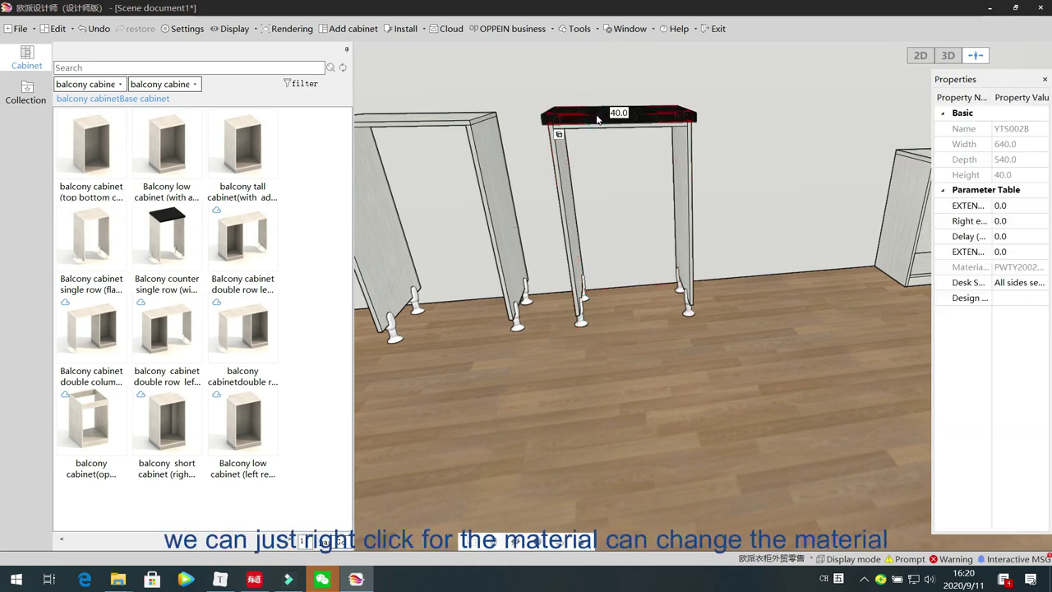
{"action": "right_click", "coordinate": [597, 119]}
{"action": "left_click", "coordinate": [635, 164]}
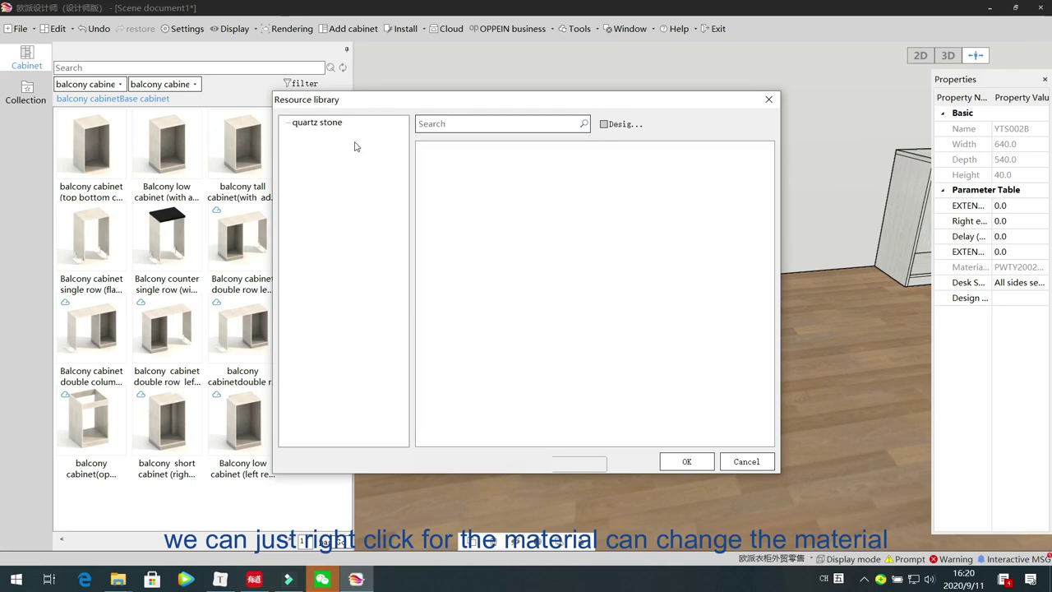
{"action": "left_click", "coordinate": [337, 125]}
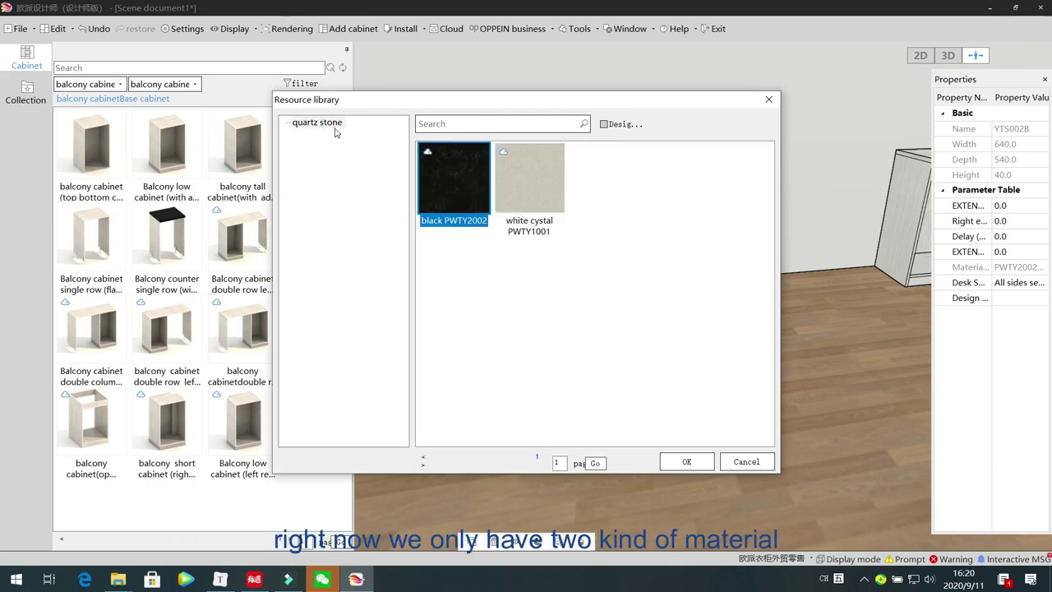
{"action": "left_click", "coordinate": [529, 191]}
{"action": "left_click", "coordinate": [454, 189]}
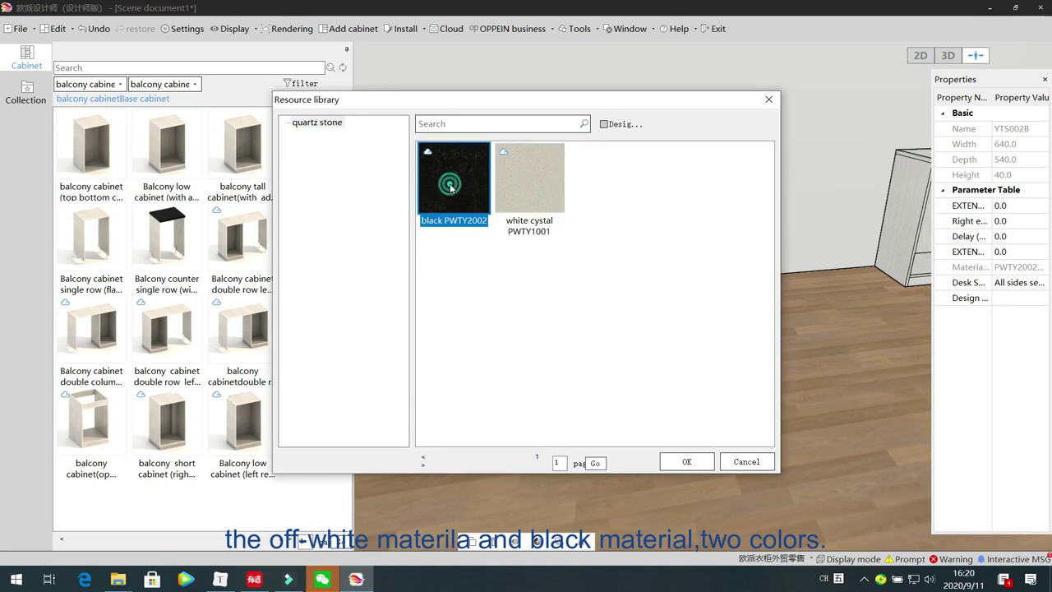
{"action": "left_click", "coordinate": [523, 184]}
{"action": "left_click", "coordinate": [457, 186]}
{"action": "left_click", "coordinate": [528, 182]}
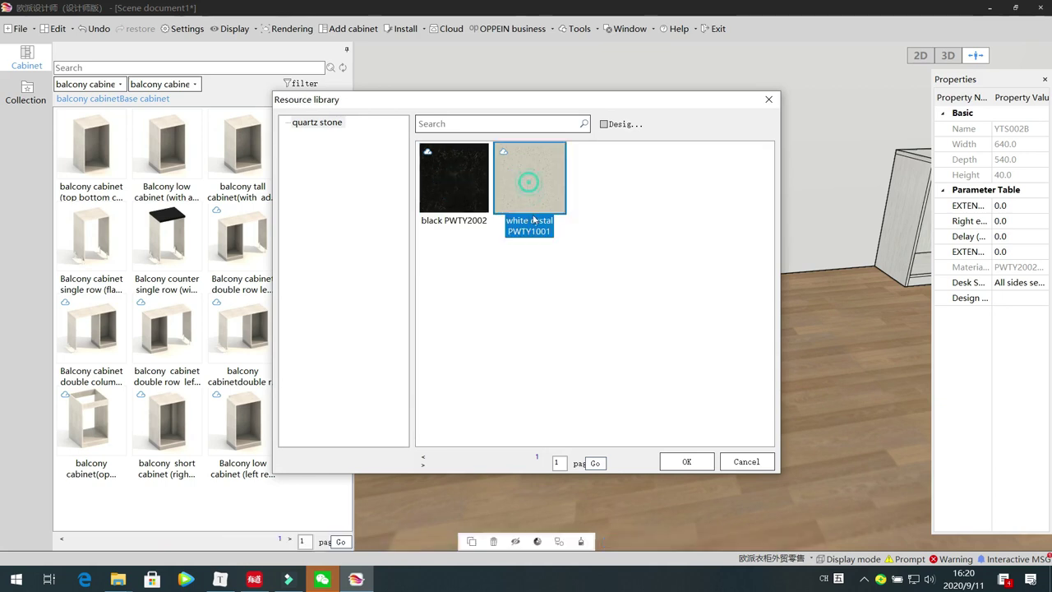
{"action": "left_click", "coordinate": [686, 461]}
{"action": "left_click", "coordinate": [647, 407]}
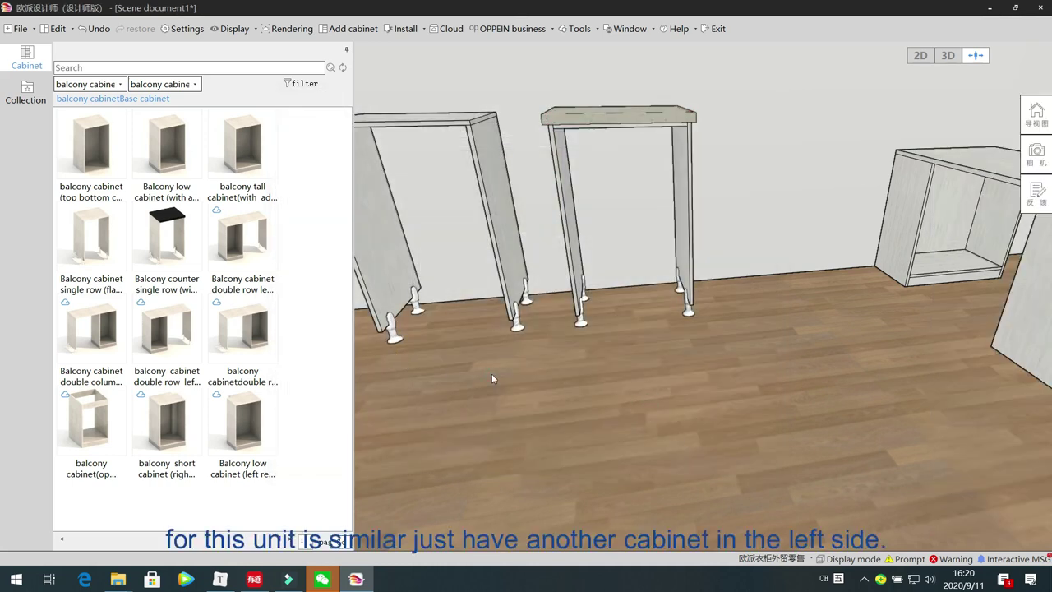
Step: Place the Balcony cabinet double row left (flat top) against the empty stretch of wall and view its structure
{"action": "left_click_drag", "start_coordinate": [473, 403], "coordinate": [419, 426]}
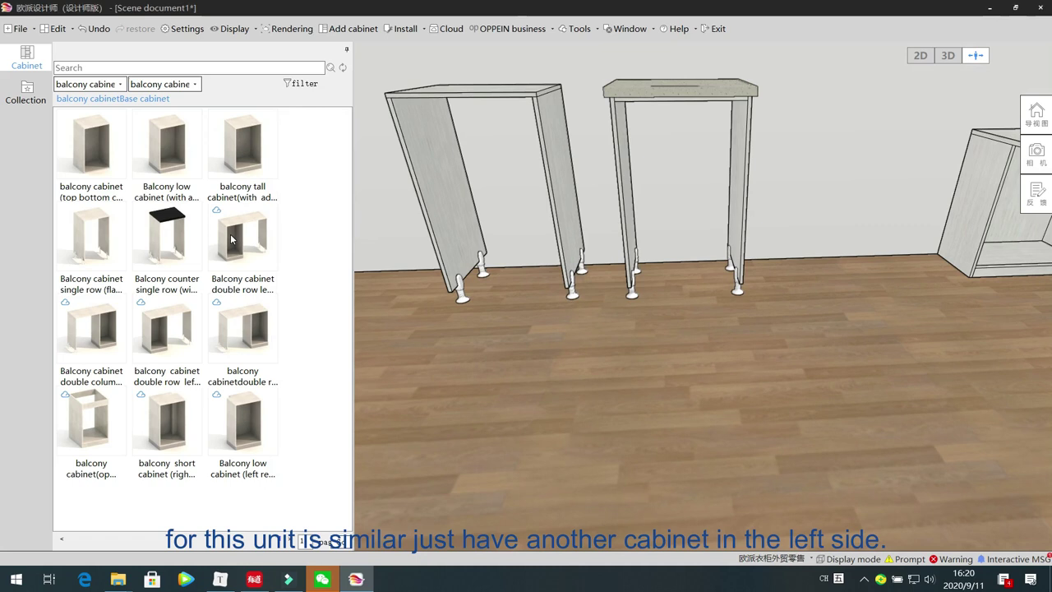
{"action": "left_click_drag", "start_coordinate": [534, 383], "coordinate": [384, 299]}
{"action": "left_click", "coordinate": [230, 238]}
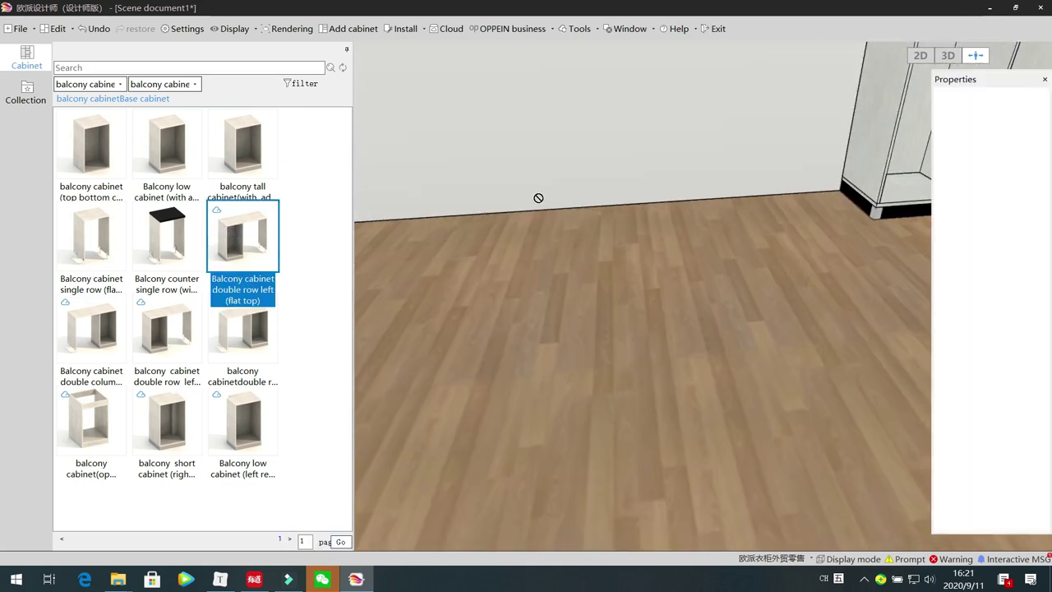
{"action": "left_click", "coordinate": [539, 201]}
{"action": "left_click_drag", "start_coordinate": [591, 371], "coordinate": [577, 317]}
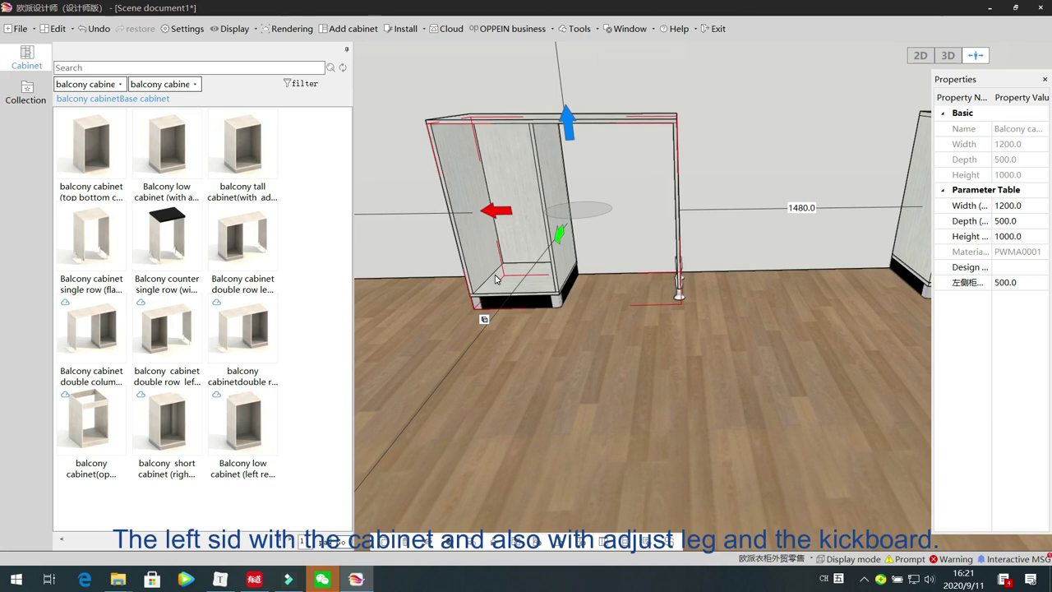
{"action": "middle_click_drag", "start_coordinate": [569, 364], "coordinate": [684, 395]}
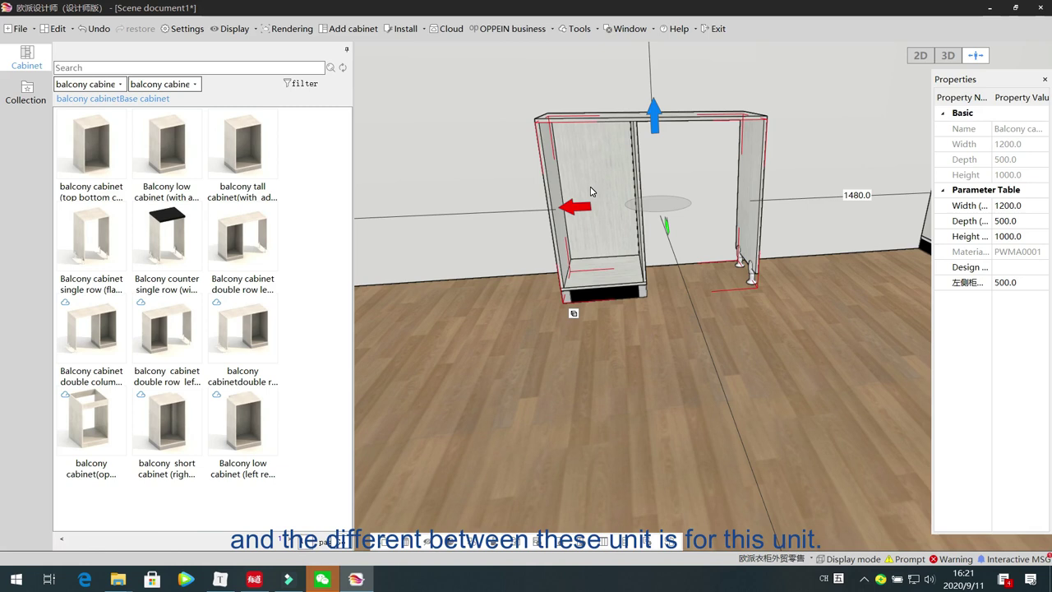
Step: Compare the left and right double-row models, with flat top and without countertop, and the open base cabinet in the library
{"action": "left_click", "coordinate": [244, 240]}
{"action": "left_click", "coordinate": [102, 330]}
{"action": "left_click", "coordinate": [228, 244]}
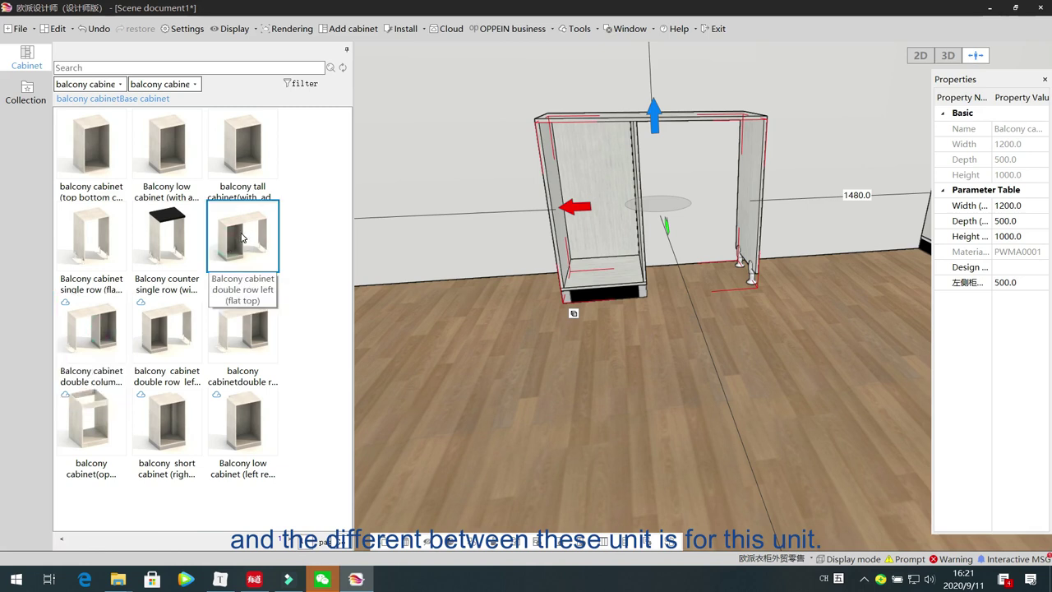
{"action": "left_click", "coordinate": [111, 332]}
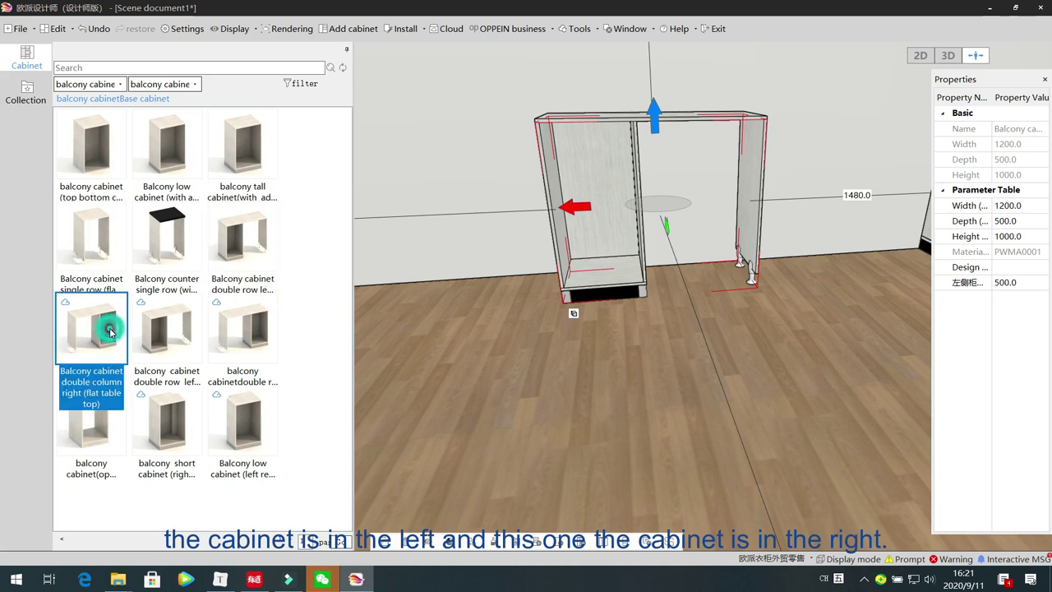
{"action": "left_click", "coordinate": [172, 337]}
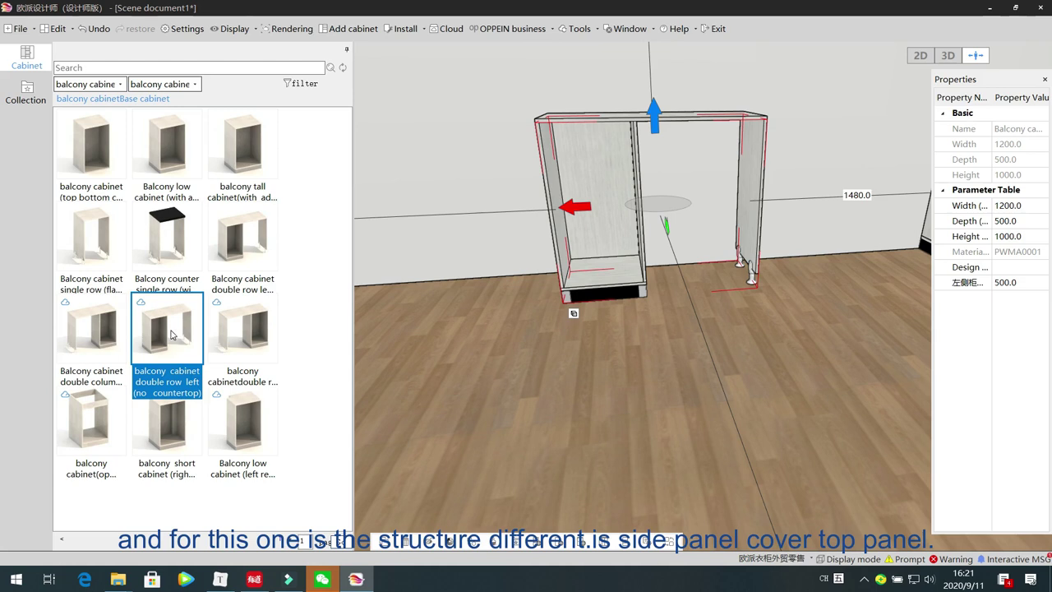
{"action": "left_click", "coordinate": [242, 333]}
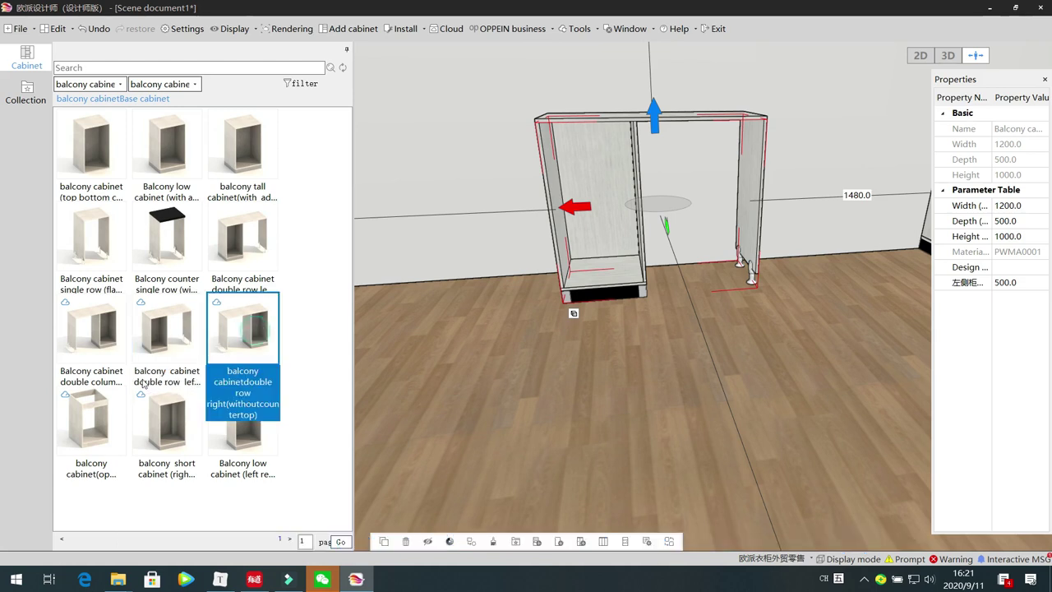
{"action": "left_click", "coordinate": [98, 422]}
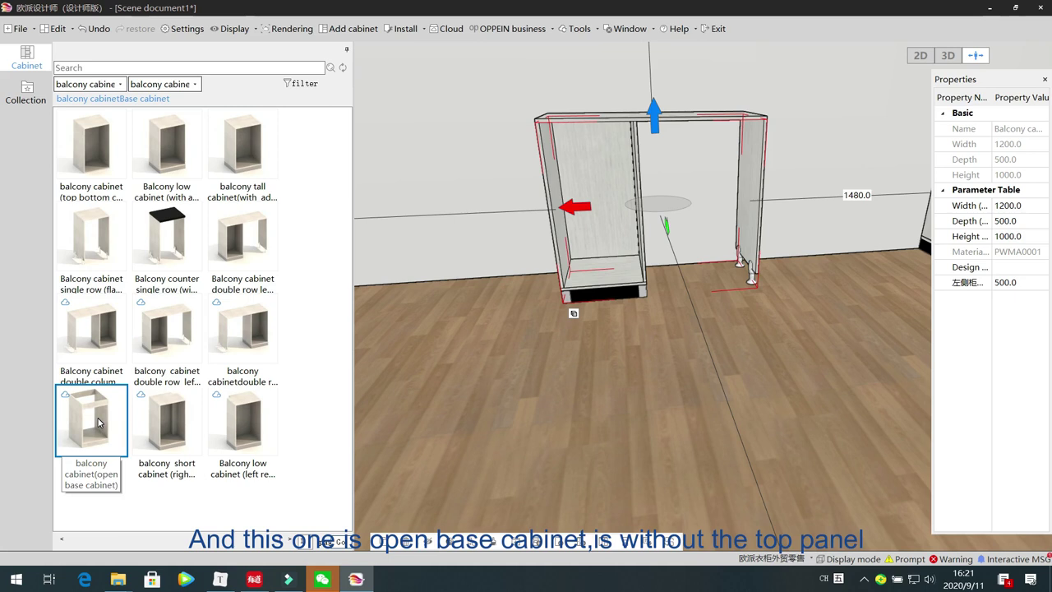
{"action": "left_click", "coordinate": [98, 422]}
Step: Place the balcony short cabinet (right back cut) against the wall between the room corner and the double-row cabinet
{"action": "left_click_drag", "start_coordinate": [507, 406], "coordinate": [438, 439]}
{"action": "left_click", "coordinate": [171, 415]}
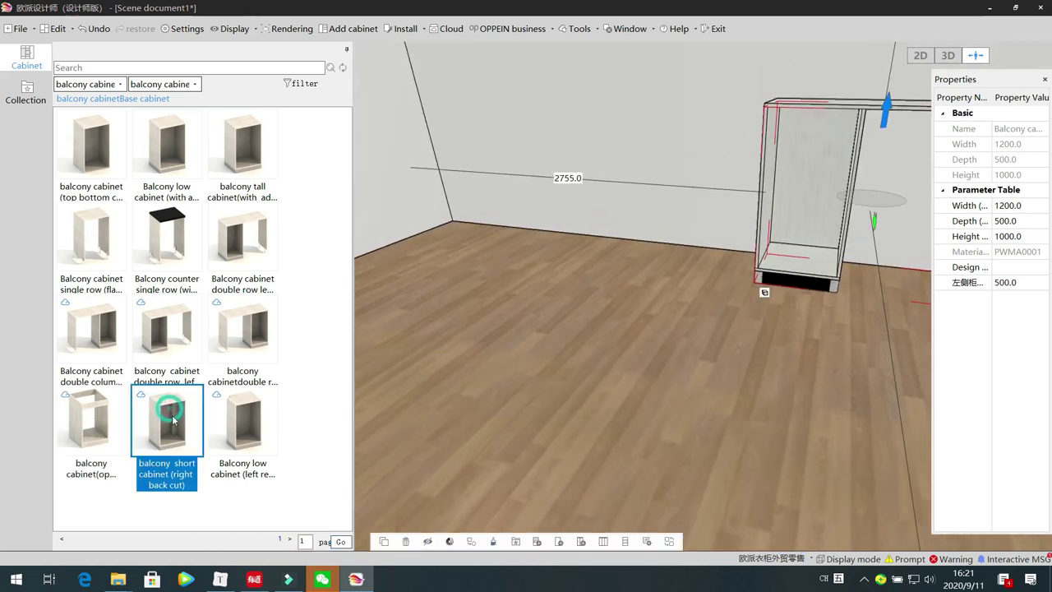
{"action": "left_click", "coordinate": [590, 226]}
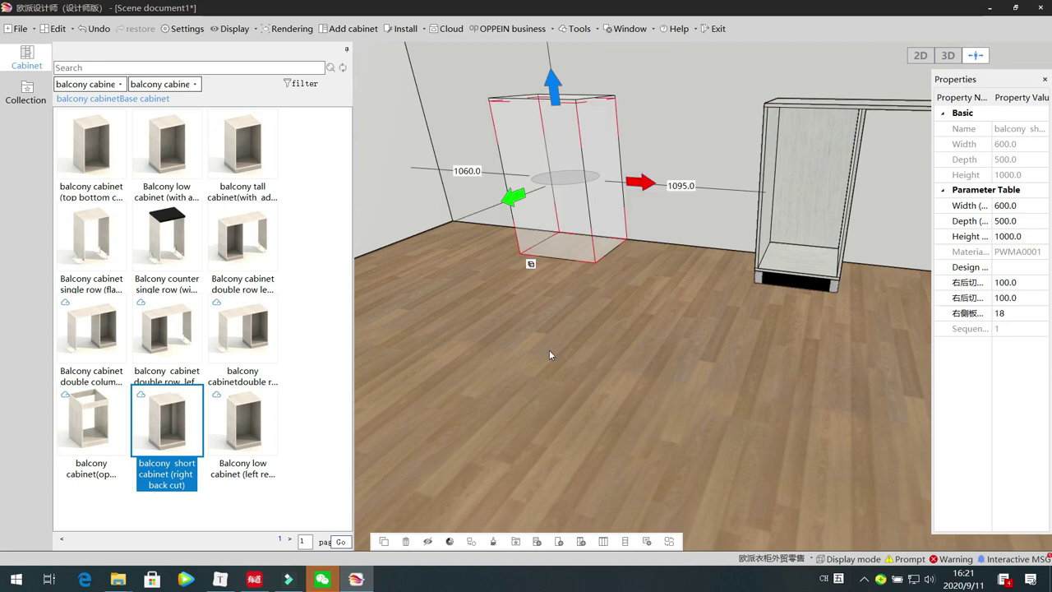
{"action": "left_click_drag", "start_coordinate": [549, 356], "coordinate": [480, 327]}
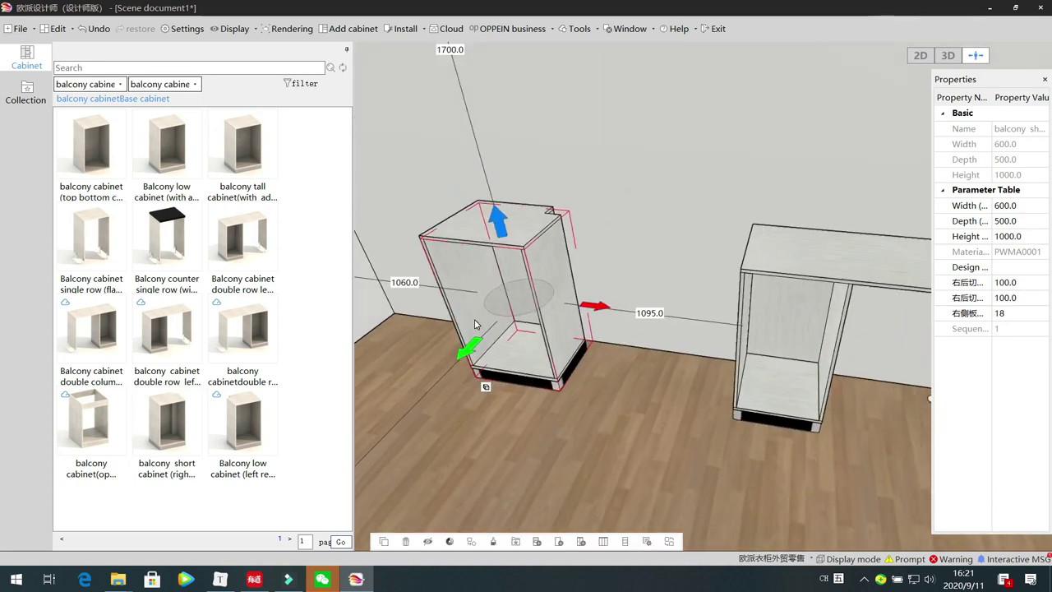
{"action": "key", "text": "a"}
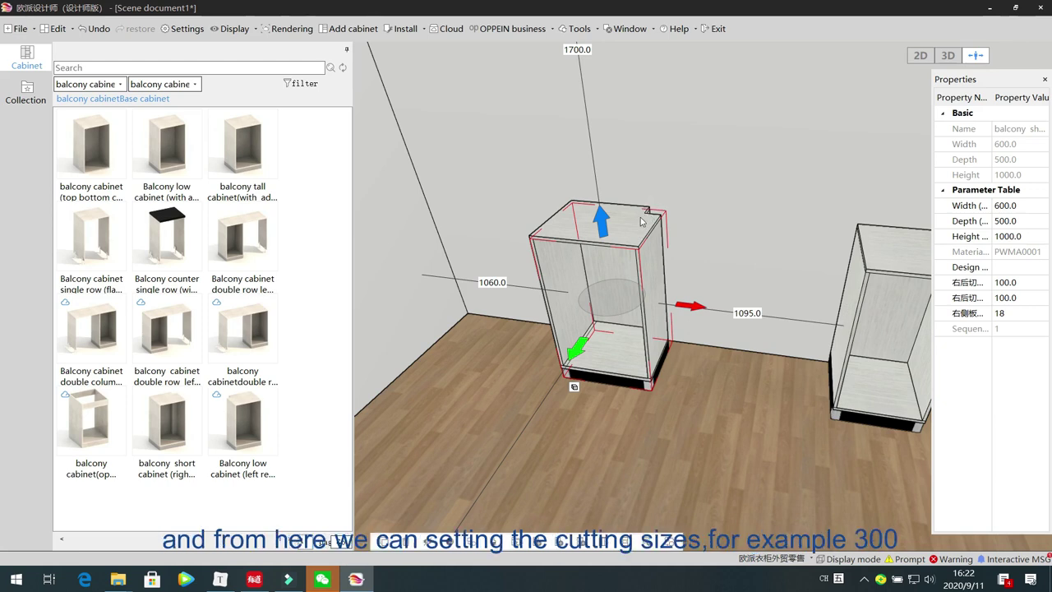
Step: Set the short cabinet's two right back cut sizes (右后切) to 300 and 200
{"action": "left_click", "coordinate": [1035, 282]}
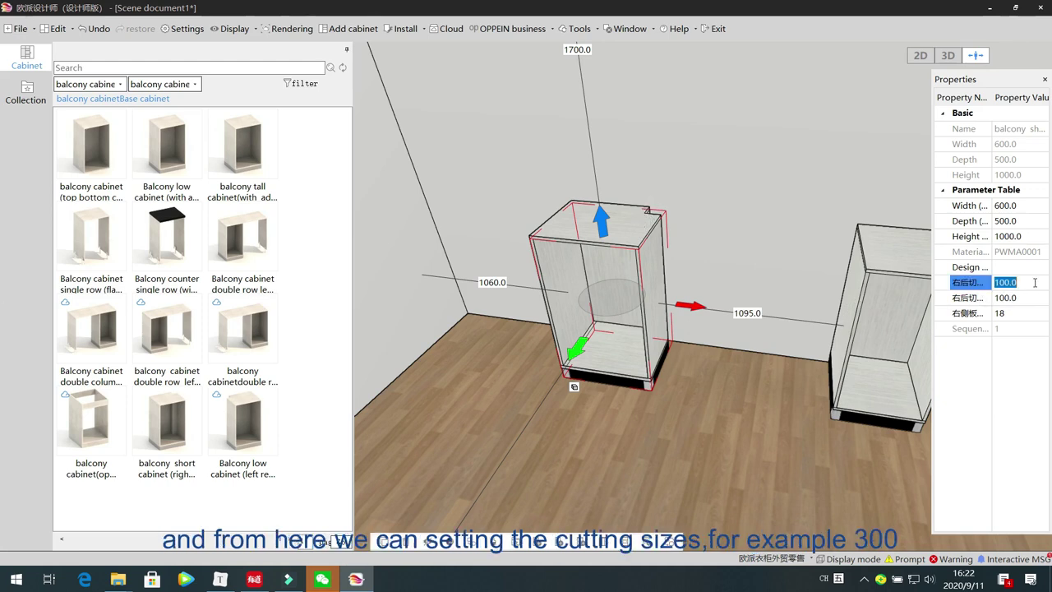
{"action": "type", "text": "300"}
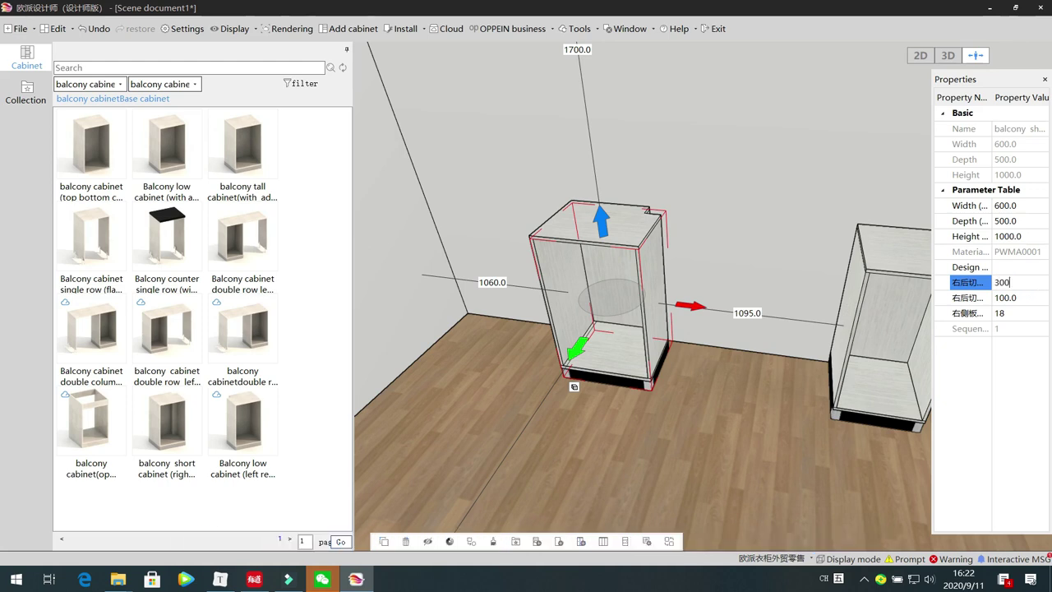
{"action": "key", "text": "Return"}
{"action": "left_click", "coordinate": [1029, 298]}
{"action": "type", "text": "200"}
{"action": "key", "text": "Return"}
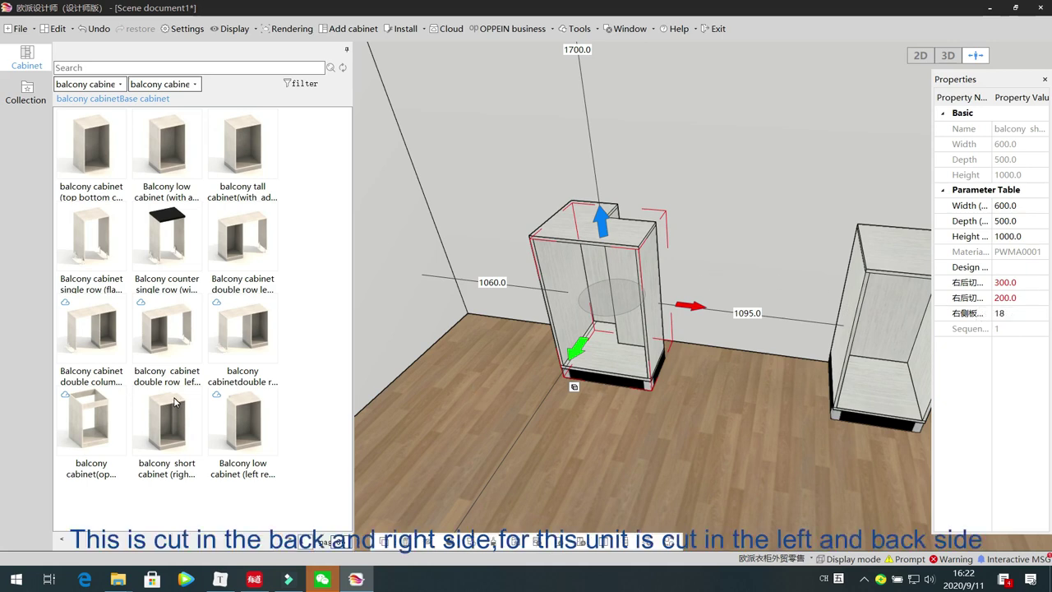
Step: Check the Balcony low cabinet (left rear cut) model in the library, and inspect the placed cut cabinet's bottom panel and aluminum kickboard
{"action": "left_click", "coordinate": [246, 403]}
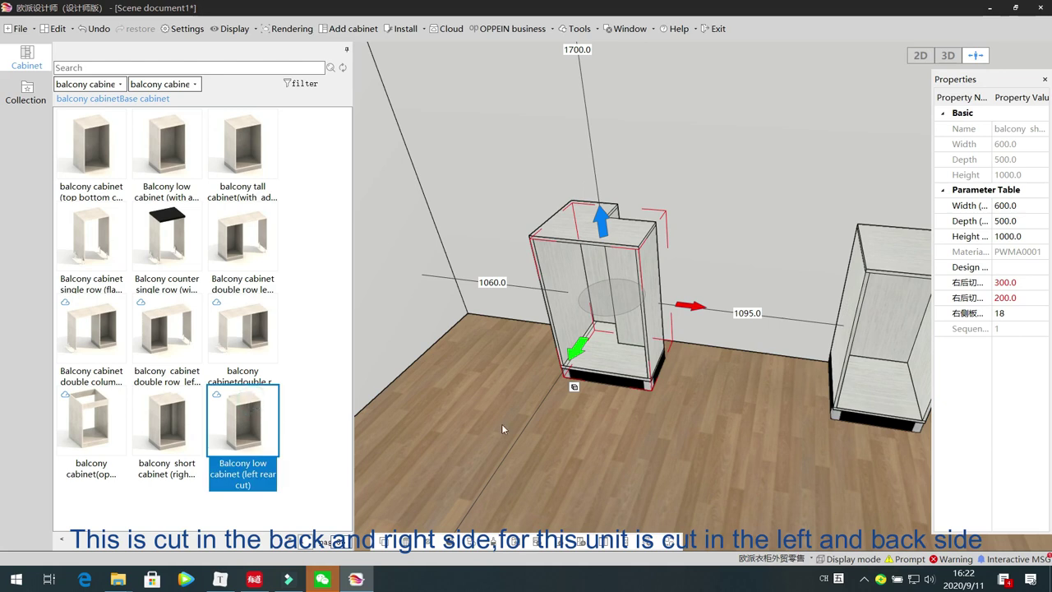
{"action": "left_click", "coordinate": [591, 430]}
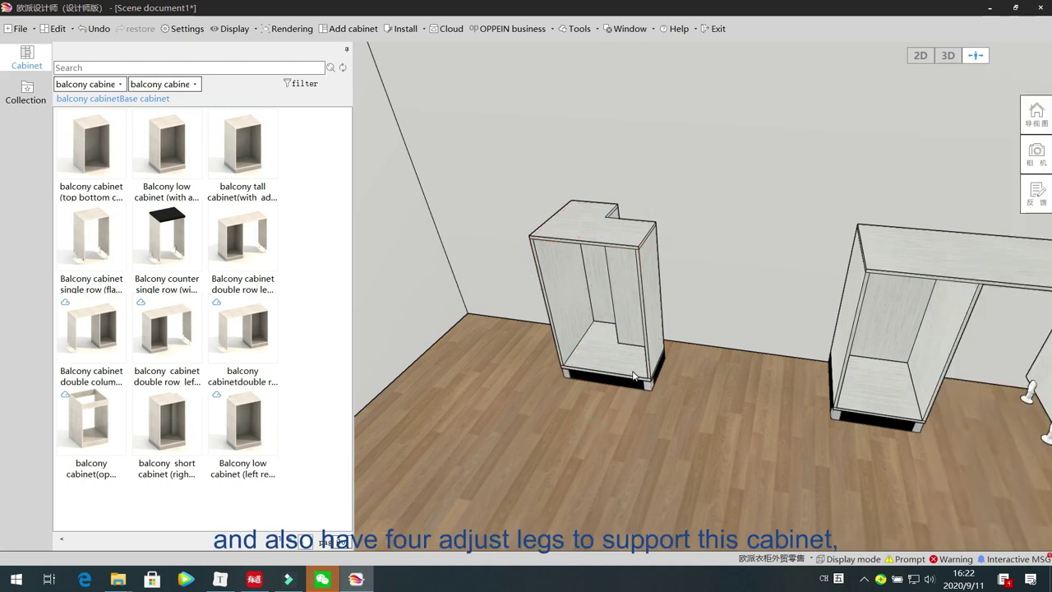
{"action": "left_click", "coordinate": [632, 376]}
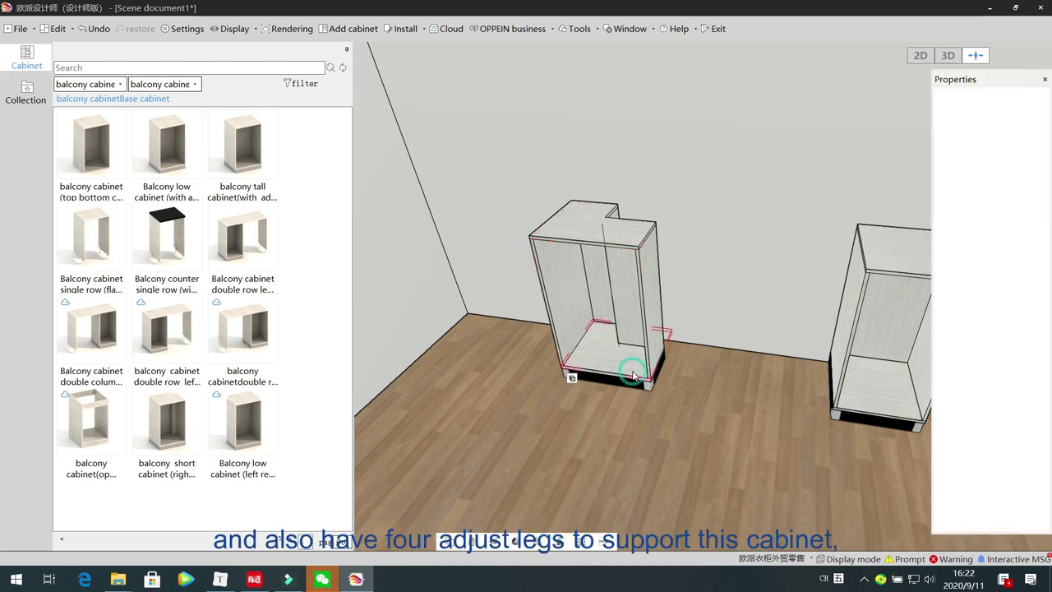
{"action": "left_click", "coordinate": [625, 440]}
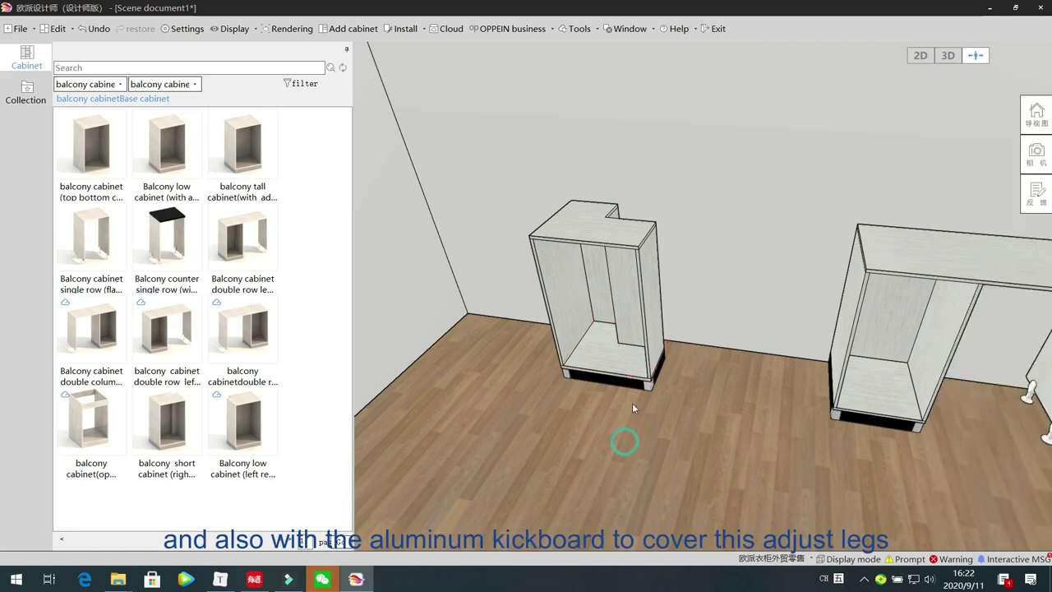
{"action": "left_click", "coordinate": [630, 386]}
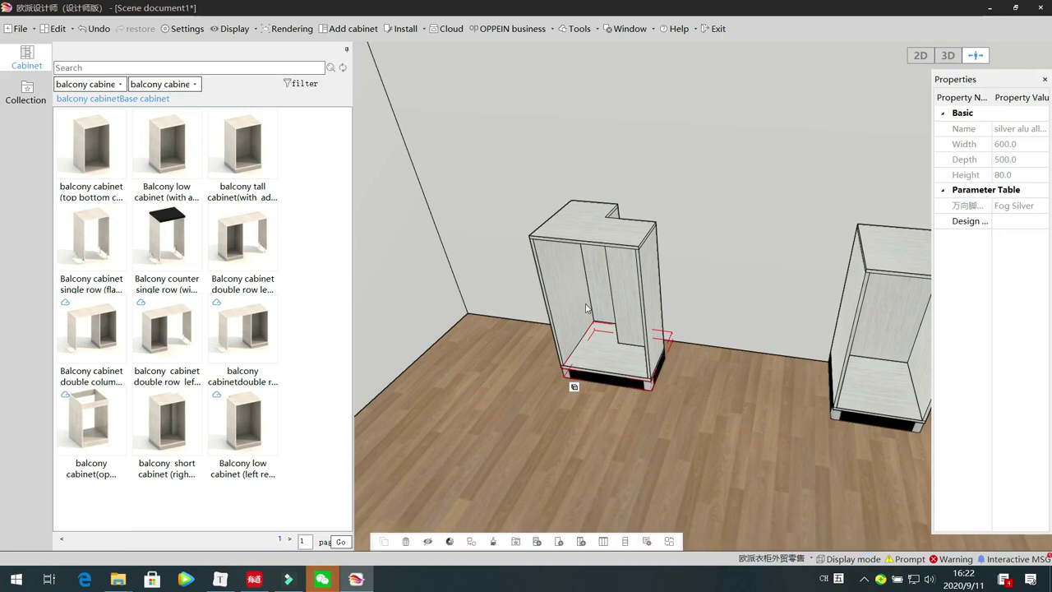
{"action": "left_click", "coordinate": [491, 353]}
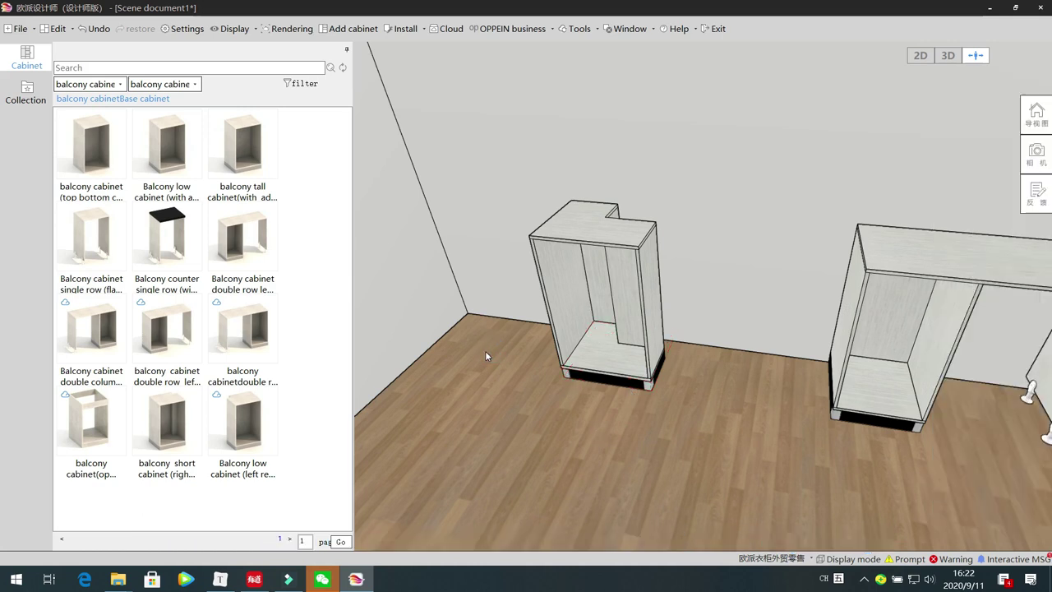